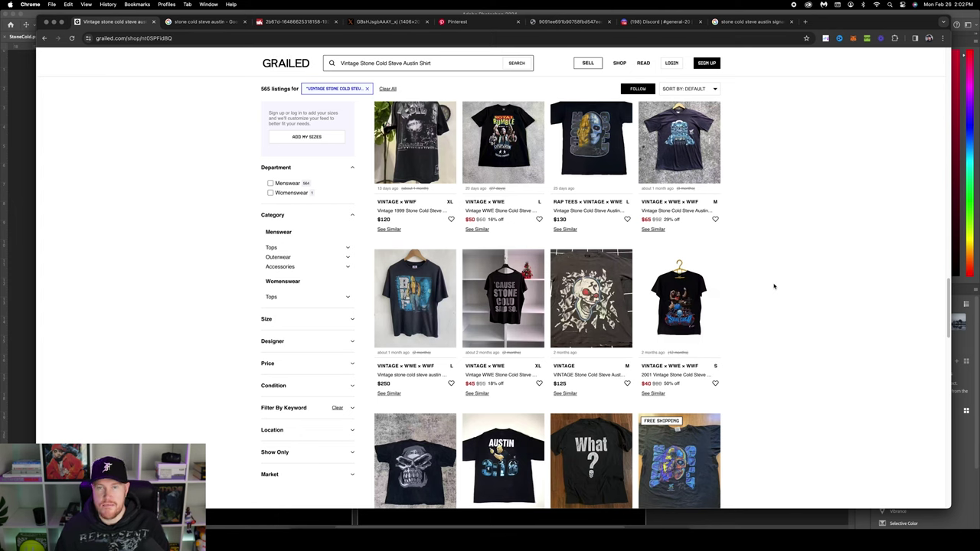
Open the preview of the Sportskeeda photo of Stone Cold Steve Austin wearing the skull vest from the Google image results.
key(ctrl+Tab)
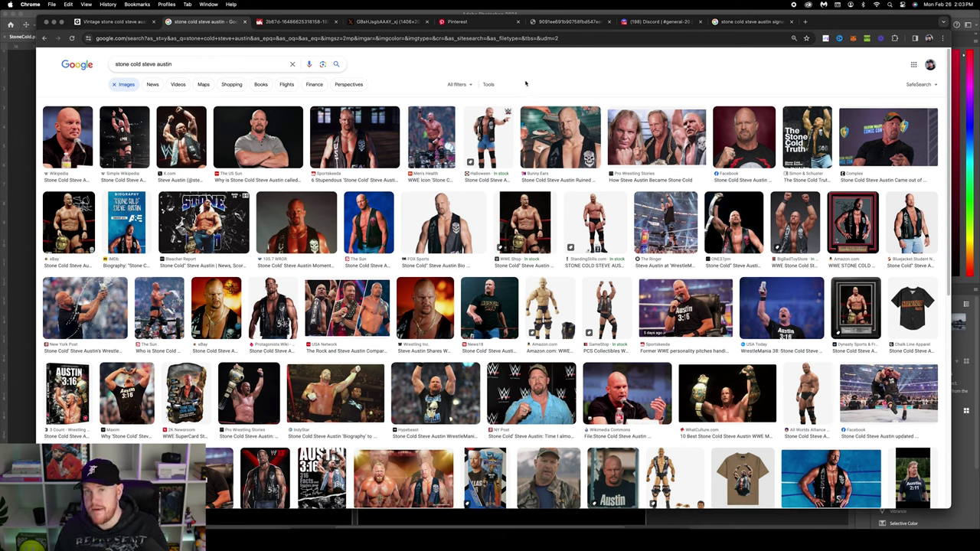
click(357, 131)
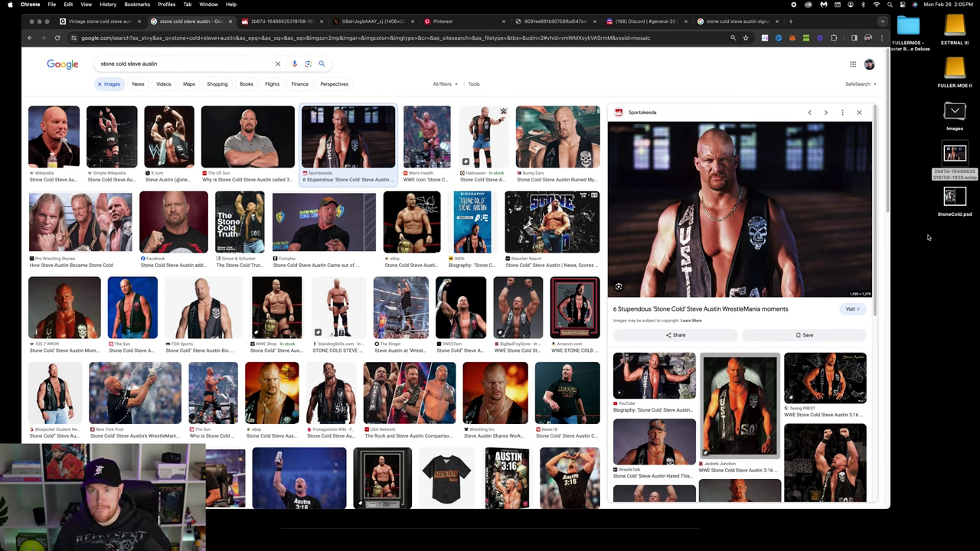
Switch to Upscayl, load the downloaded .webp photo from the desktop and upscale it.
click(556, 525)
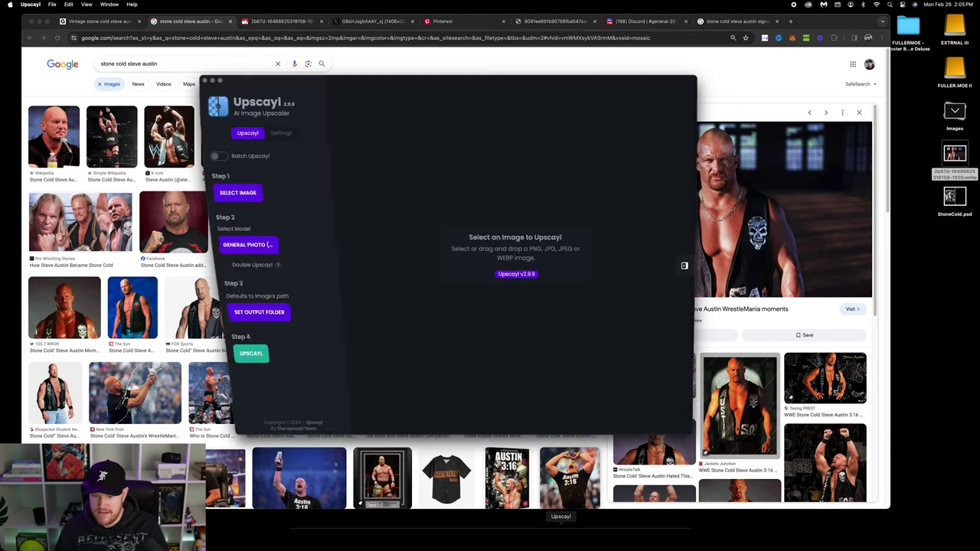
drag(955, 154, 488, 228)
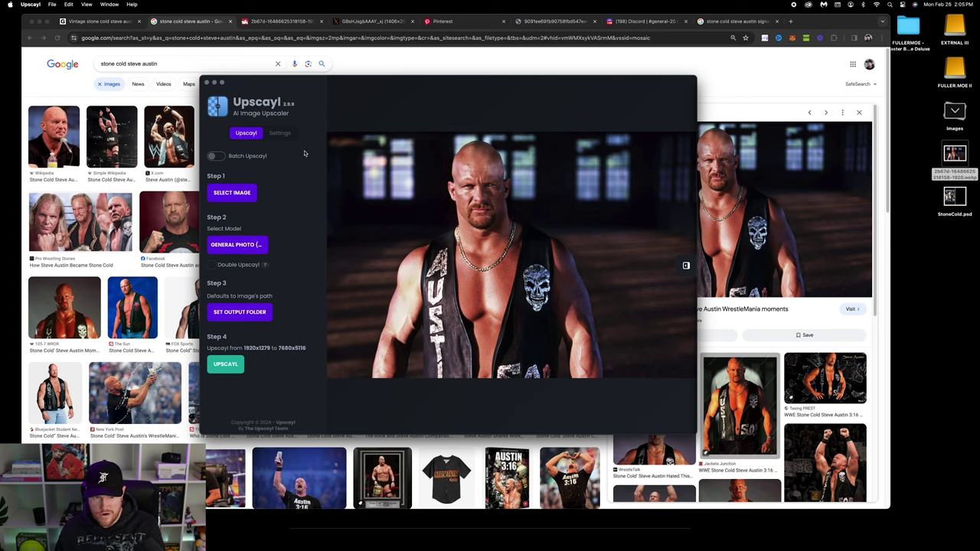
click(227, 366)
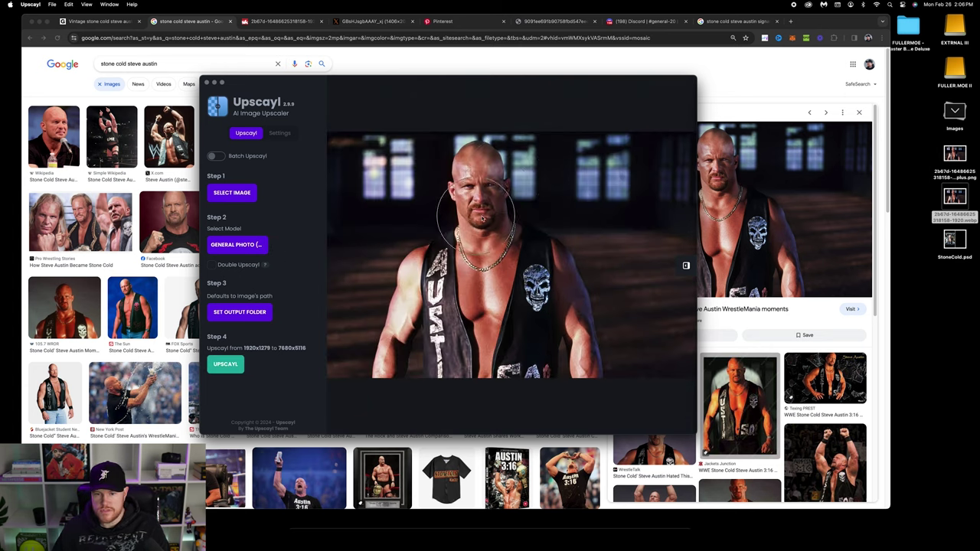
Open the upscaled PNG from the desktop in Photoshop.
click(958, 156)
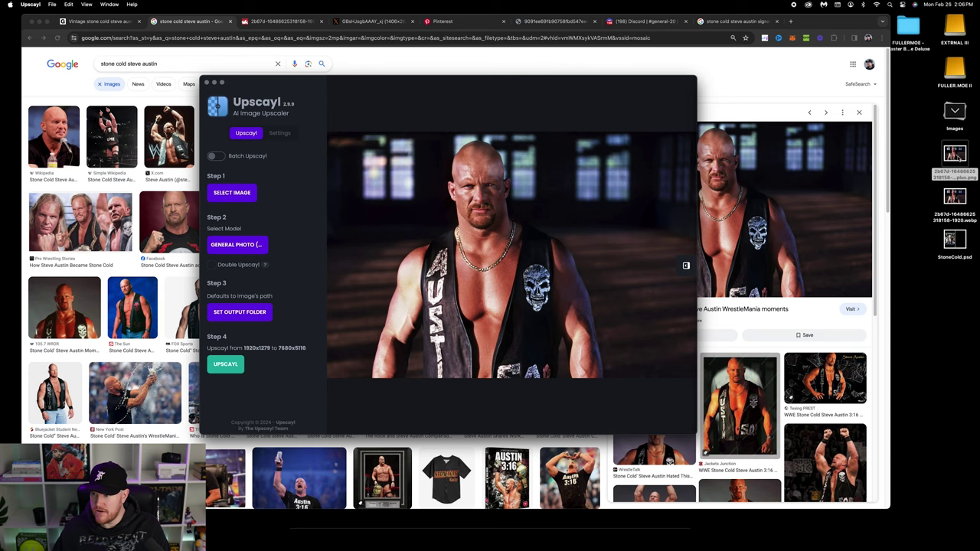
key(super+o)
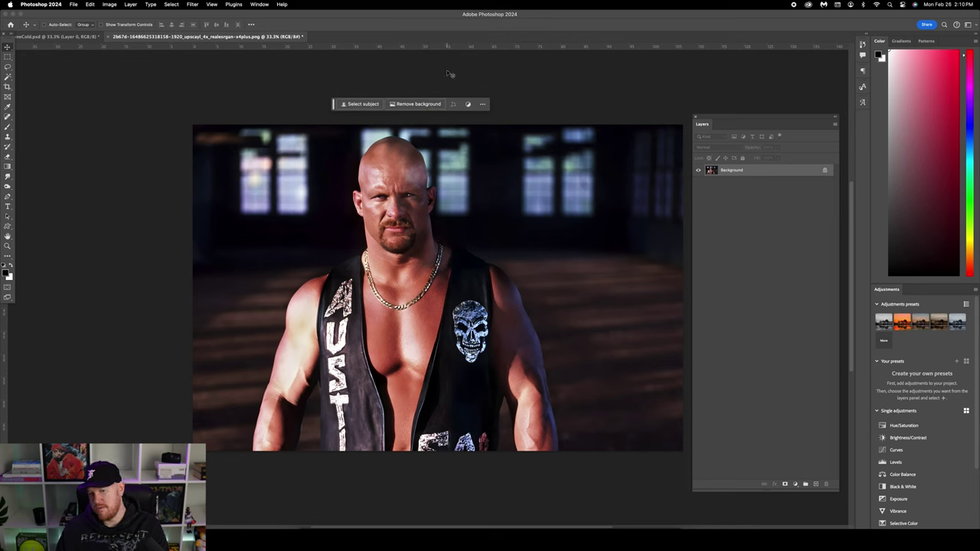
Duplicate the Background layer of the upscaled photo.
click(258, 4)
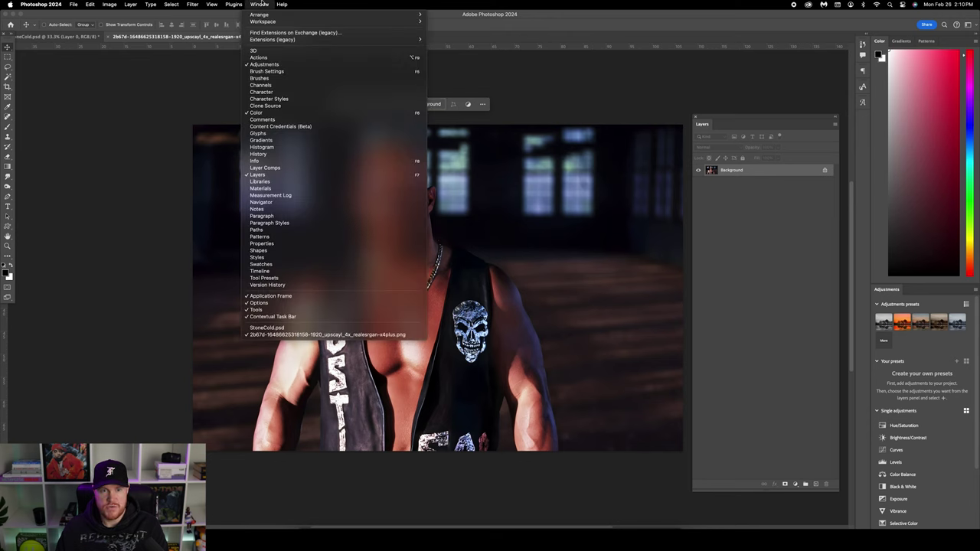
click(546, 106)
key(super+j)
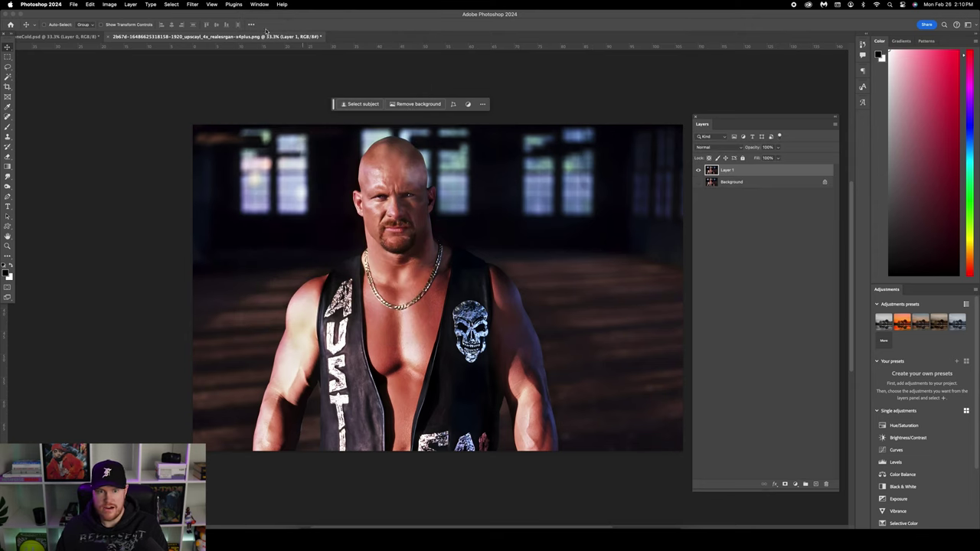
click(260, 4)
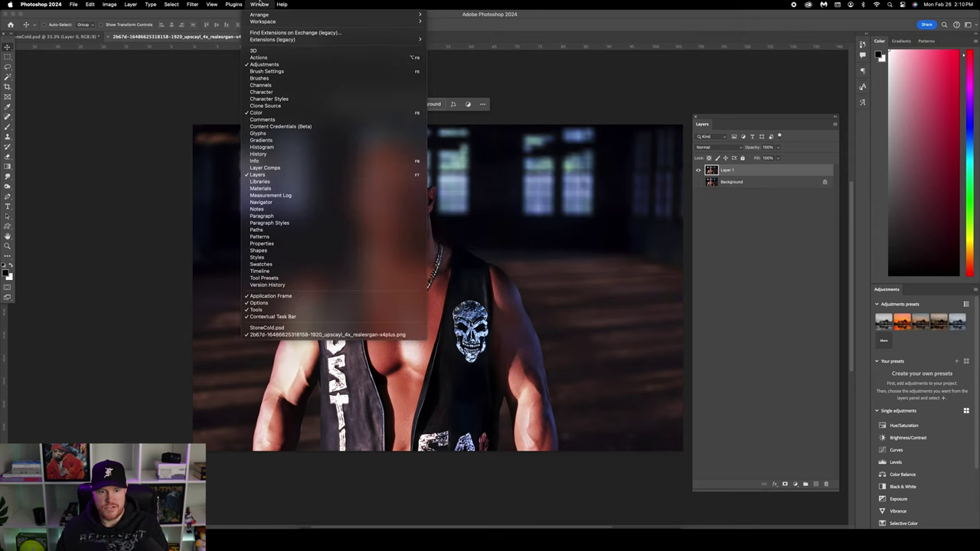
click(261, 244)
drag(206, 191, 161, 189)
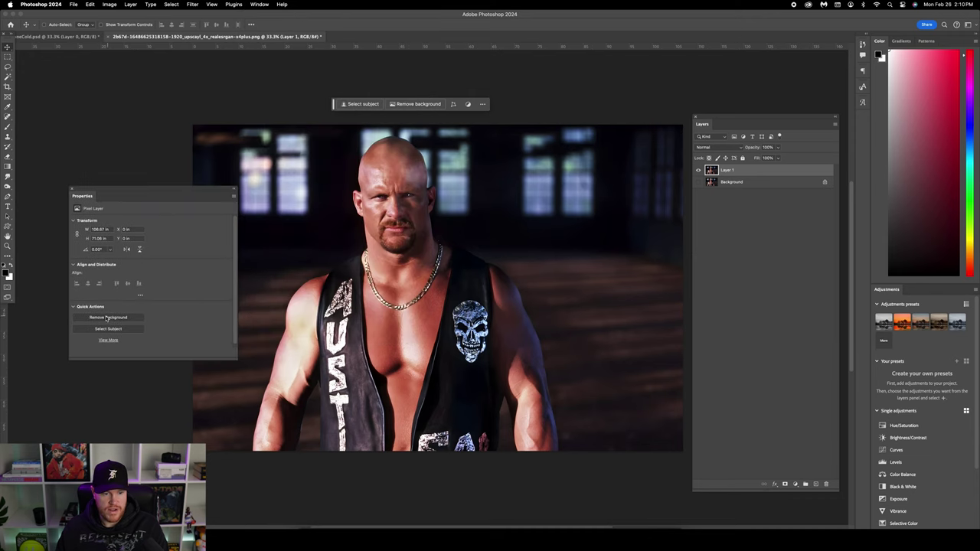
click(74, 190)
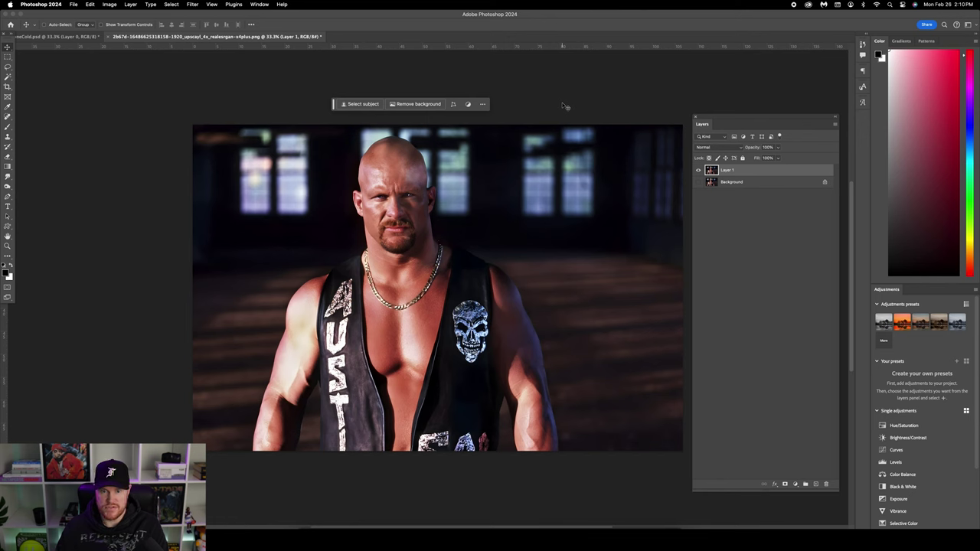
Remove the background from the duplicated photo layer.
click(412, 105)
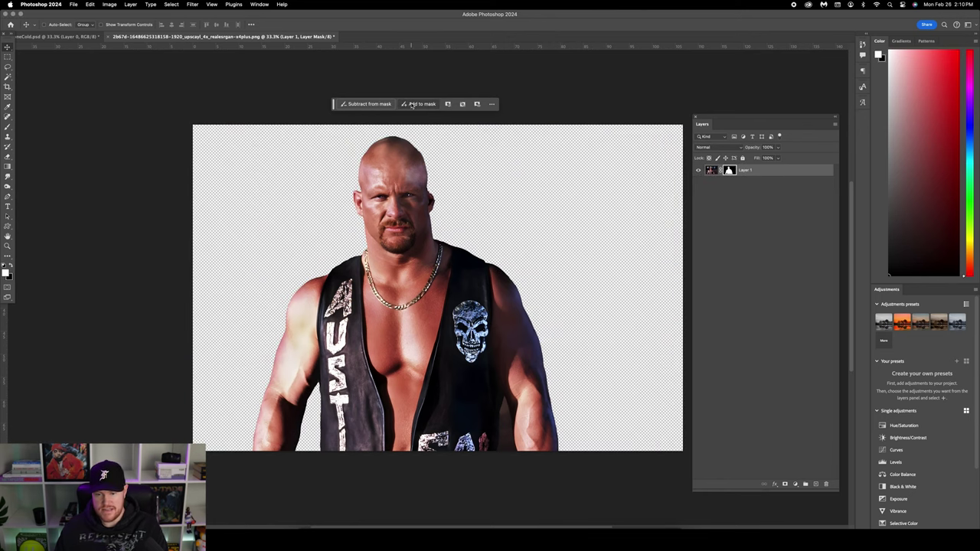
Examine the cutout's edge around the head and the shadowed ear at high magnification.
key(super+equal)
key(super+equal)
key(super+equal)
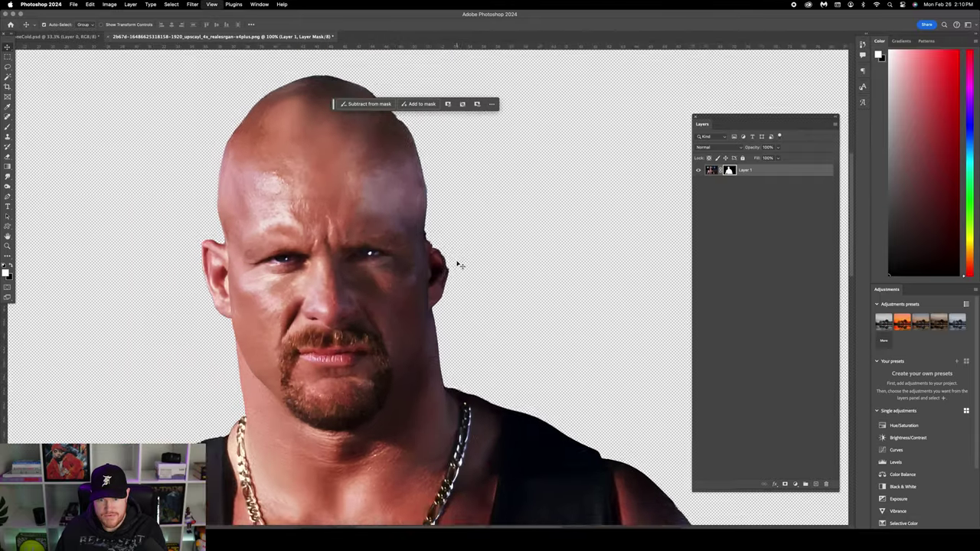
scroll(458, 265, up, 3)
scroll(458, 265, down, 3)
scroll(452, 266, up, 3)
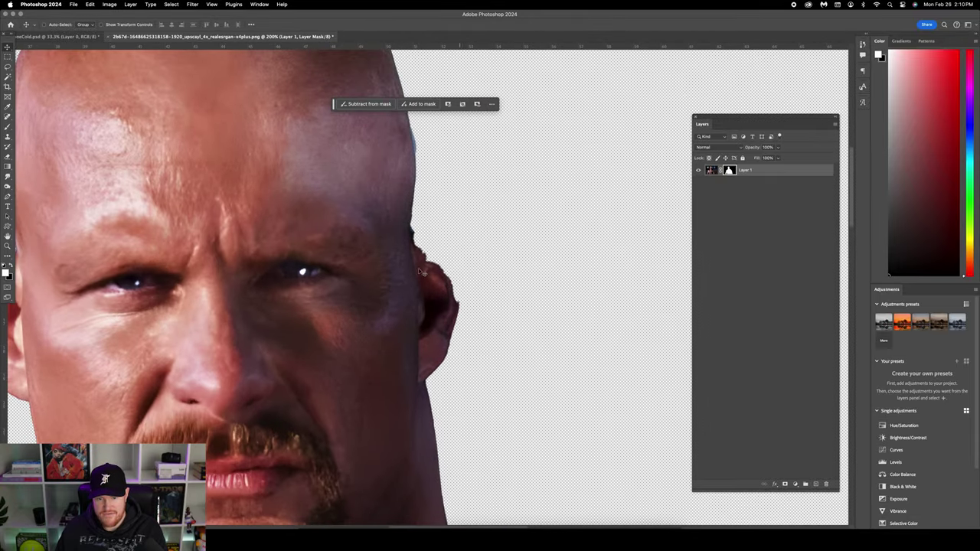
scroll(396, 211, left, 3)
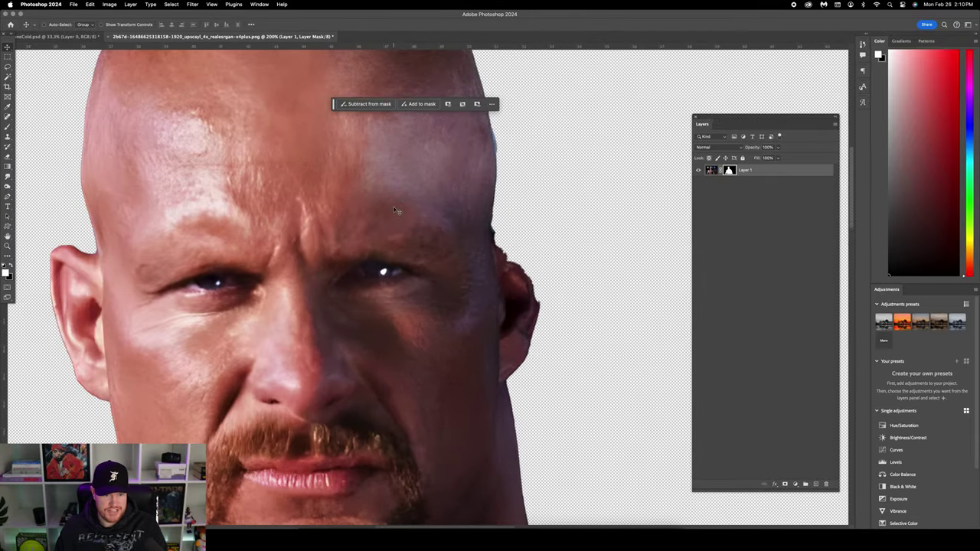
scroll(396, 211, right, 3)
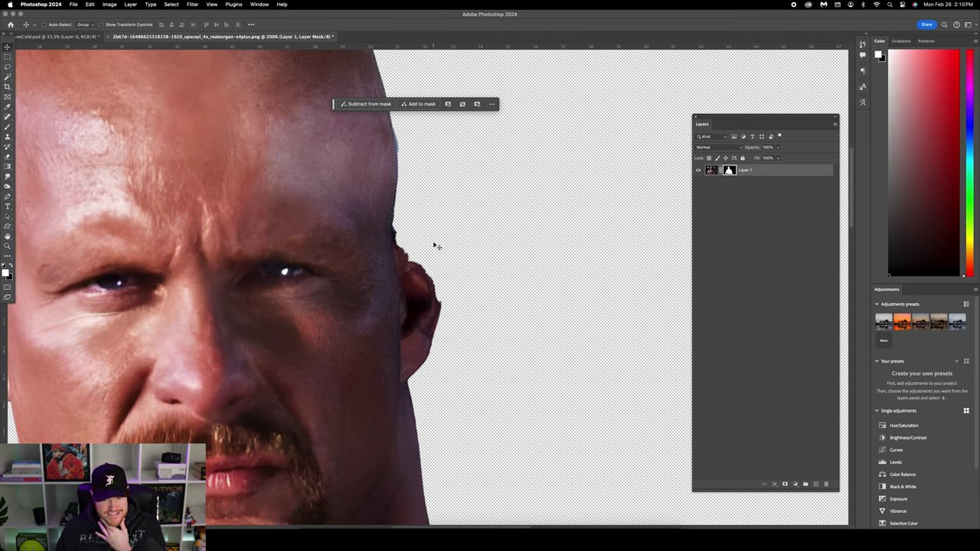
Try to paint the missing upper ear back into the layer mask with a soft brush, and undo the stroke.
key(b)
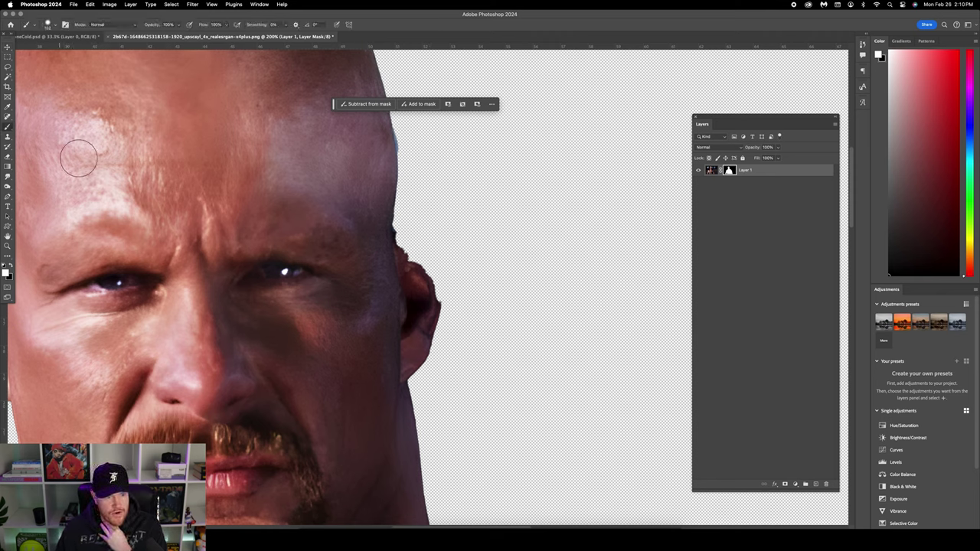
mouse_move(407, 232)
mouse_down()
mouse_move(414, 226)
mouse_move(433, 249)
mouse_up()
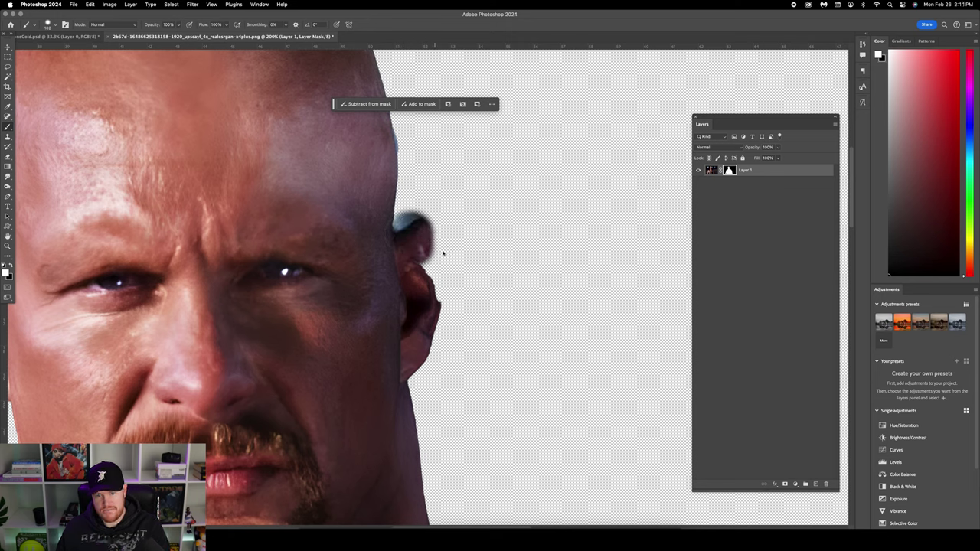
key(super+z)
Set the Hard Round brush to 100% hardness and paint white on the layer mask to restore the missing shadowed ear.
click(50, 25)
drag(61, 67, 55, 67)
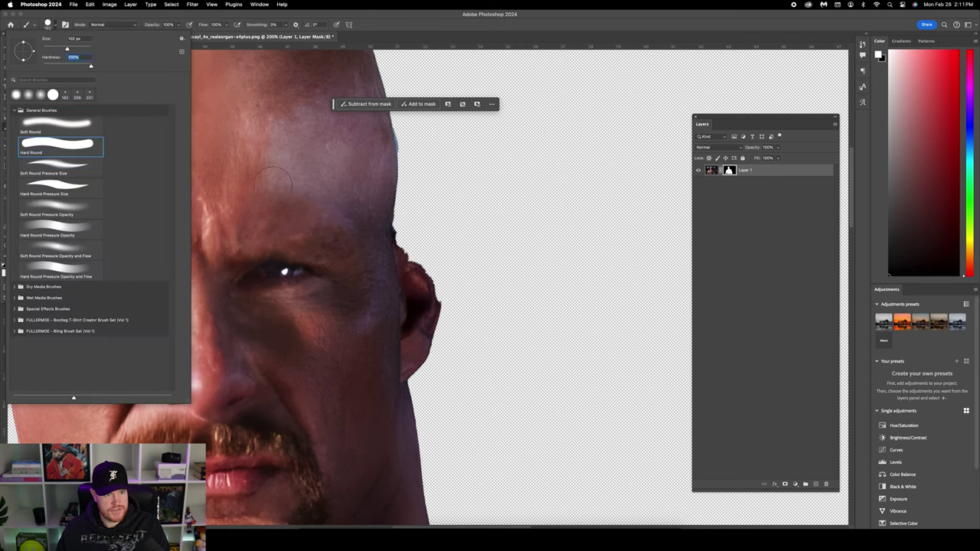
click(396, 228)
mouse_move(396, 227)
mouse_down()
mouse_move(430, 241)
mouse_move(446, 233)
mouse_move(431, 298)
mouse_move(429, 251)
mouse_move(419, 320)
mouse_move(399, 356)
mouse_move(427, 316)
mouse_move(415, 349)
mouse_move(387, 379)
mouse_up()
scroll(406, 303, up, 2)
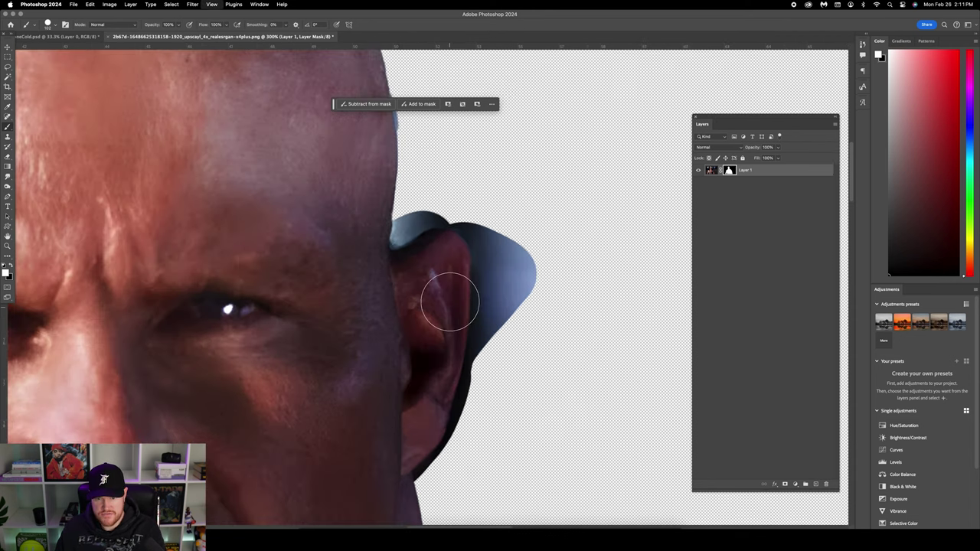
key(super+equal)
key(super+equal)
key(super+minus)
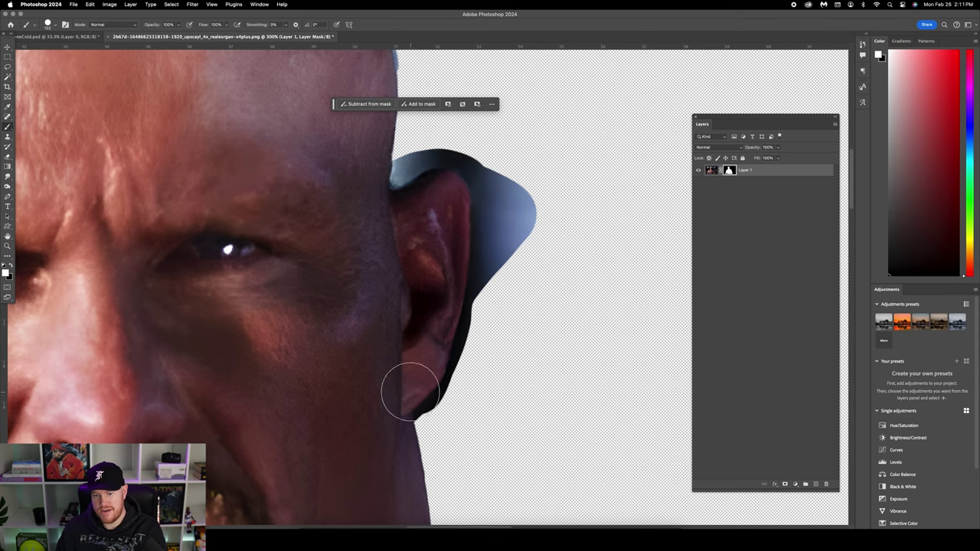
Reduce the brush to 14 px and paint black on the layer mask along the ear's outer outline down to the neck.
key(super+equal)
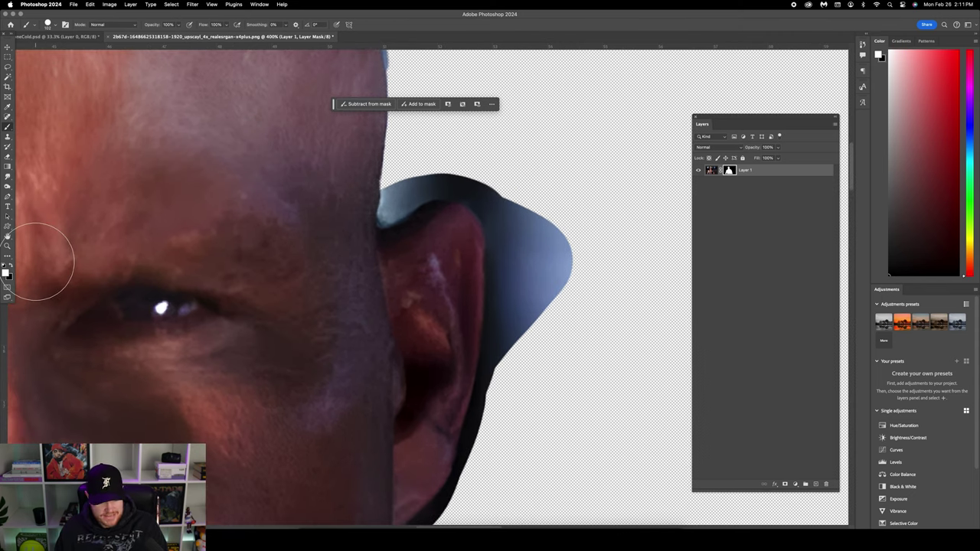
click(53, 25)
drag(56, 49, 46, 50)
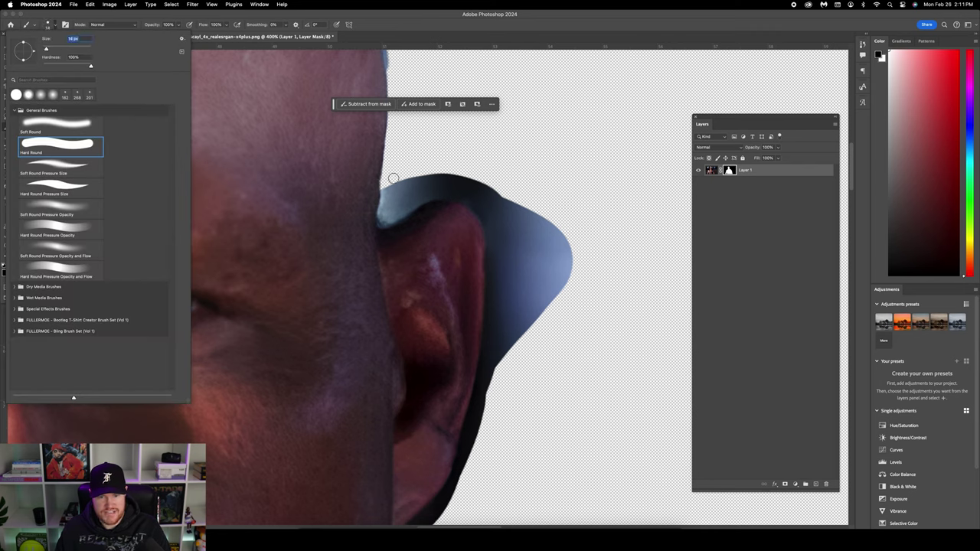
click(392, 181)
mouse_move(384, 197)
mouse_down()
mouse_move(380, 224)
mouse_move(432, 189)
mouse_move(408, 205)
mouse_move(435, 193)
mouse_move(470, 199)
mouse_move(484, 210)
mouse_move(487, 267)
mouse_move(475, 201)
mouse_up()
scroll(414, 192, down, 2)
mouse_move(413, 164)
mouse_down()
mouse_move(458, 165)
mouse_move(481, 186)
mouse_move(481, 363)
mouse_up()
scroll(475, 313, down, 4)
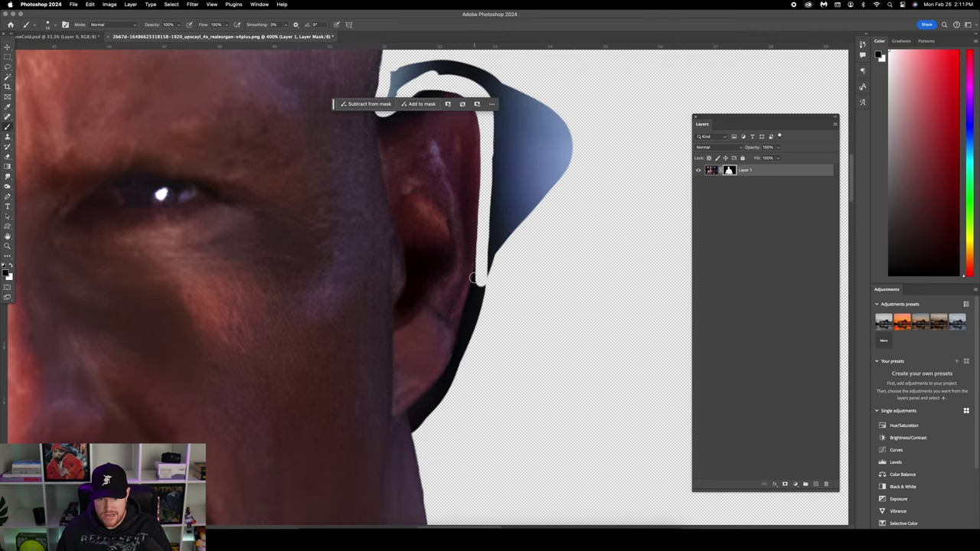
mouse_move(483, 259)
mouse_down()
mouse_move(455, 353)
mouse_move(412, 416)
mouse_move(424, 443)
mouse_move(421, 419)
mouse_move(442, 397)
mouse_up()
Select the leftover background patches around the ear with the Lasso tool and fill them with black on the layer mask.
key(l)
mouse_move(391, 113)
mouse_down()
mouse_move(422, 83)
mouse_move(469, 92)
mouse_move(492, 182)
mouse_move(614, 88)
mouse_move(471, 16)
mouse_move(415, 42)
mouse_move(387, 113)
mouse_up()
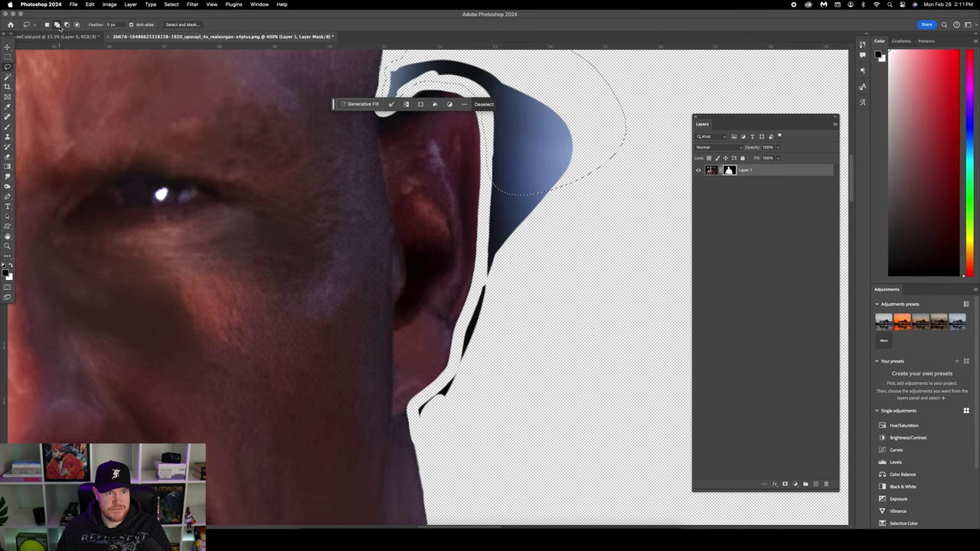
mouse_move(527, 156)
mouse_down()
mouse_move(499, 175)
mouse_move(487, 233)
mouse_move(573, 253)
mouse_up()
mouse_move(499, 275)
mouse_down()
mouse_move(476, 303)
mouse_move(457, 360)
mouse_up()
click(89, 3)
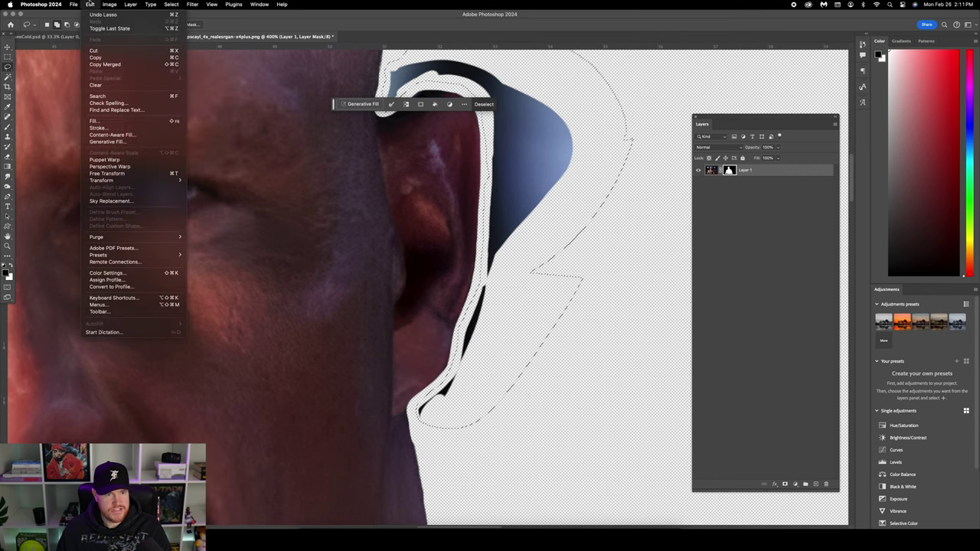
click(107, 121)
click(508, 163)
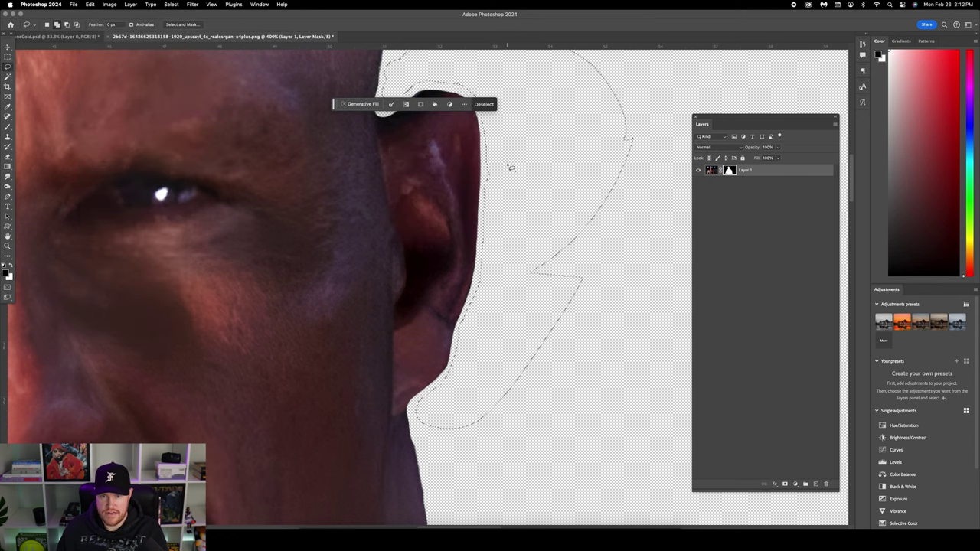
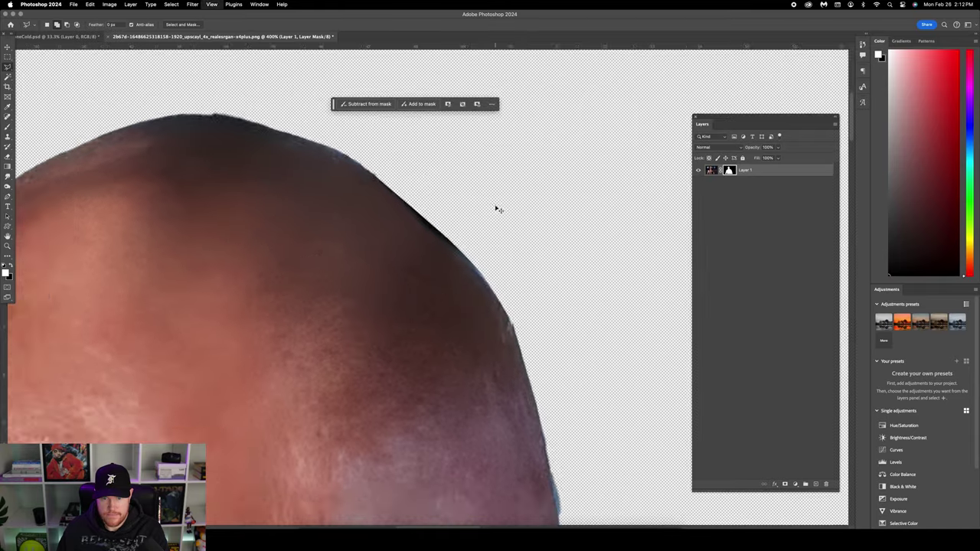
Select the leftover background gap between the vest and the forearm with the Polygonal Lasso tool, fill it with black on the layer mask, and deselect.
scroll(486, 208, up, 3)
key(b)
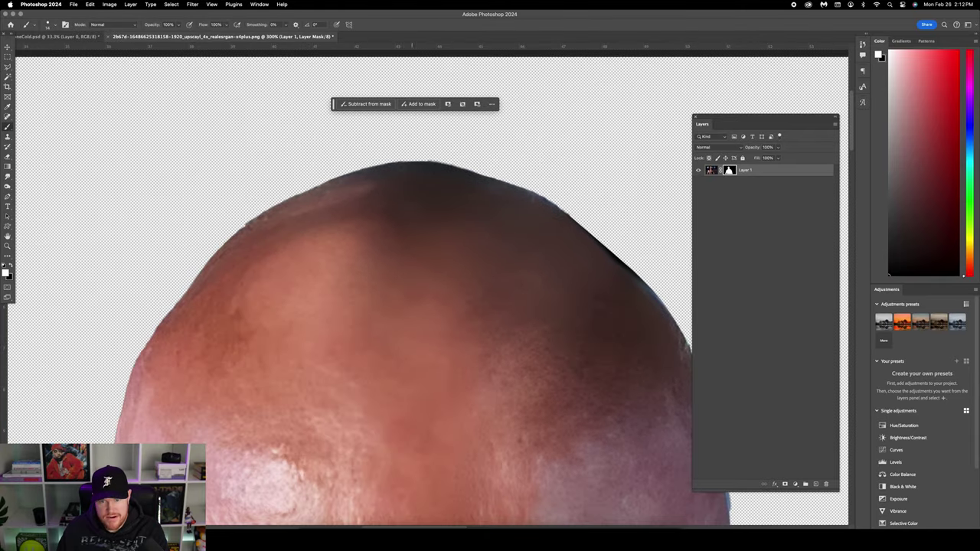
scroll(426, 219, down, 8)
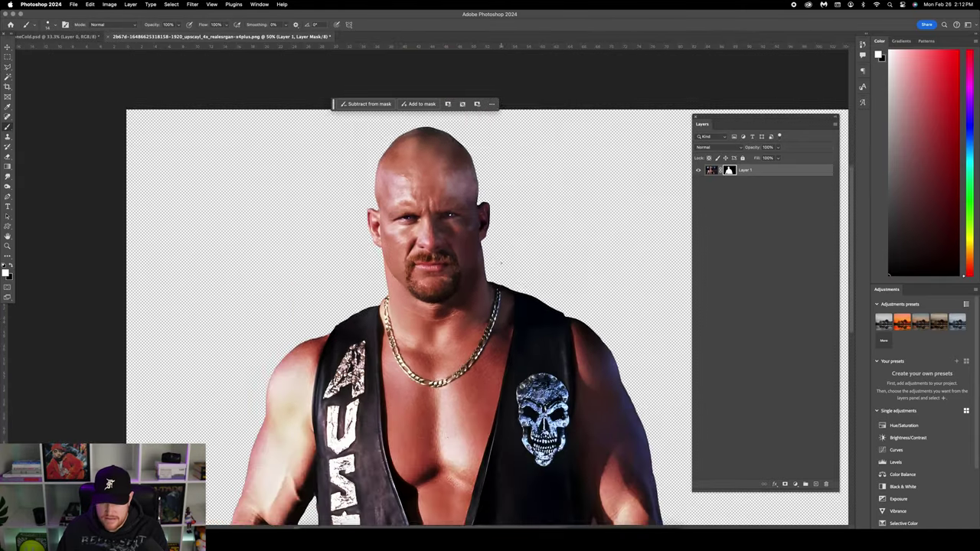
scroll(525, 278, up, 6)
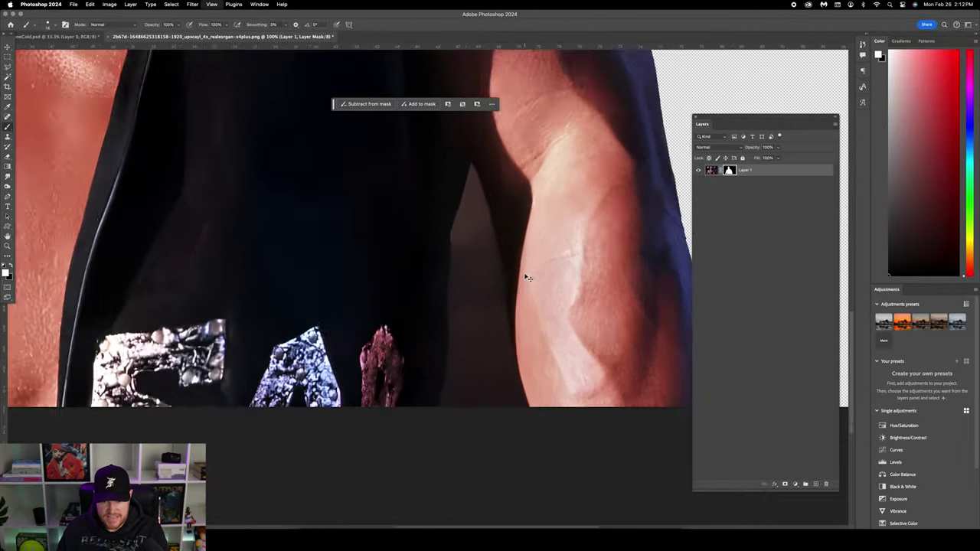
scroll(525, 278, up, 2)
click(8, 67)
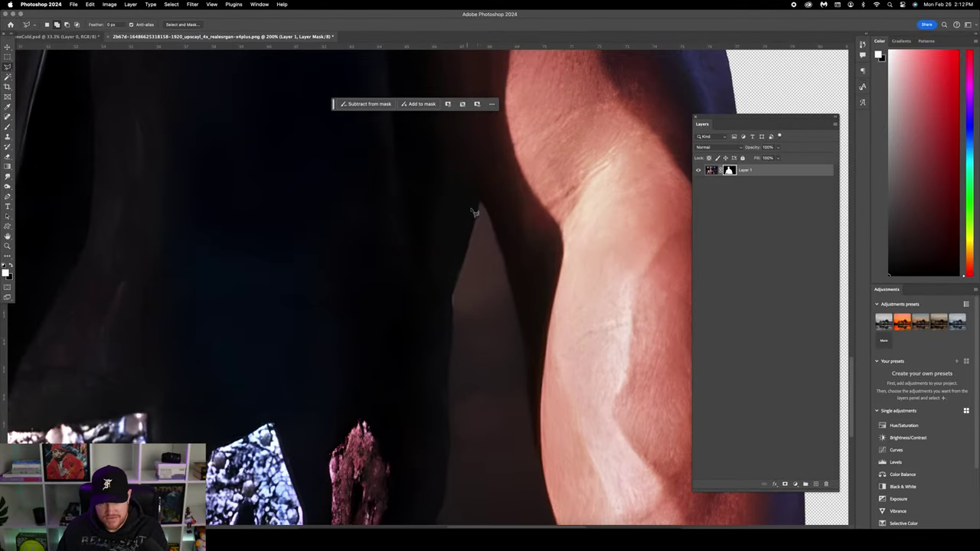
mouse_move(480, 203)
mouse_down()
mouse_move(477, 242)
mouse_move(452, 291)
mouse_move(451, 375)
mouse_up()
scroll(454, 300, down, 1)
scroll(454, 300, down, 1)
scroll(453, 331, down, 1)
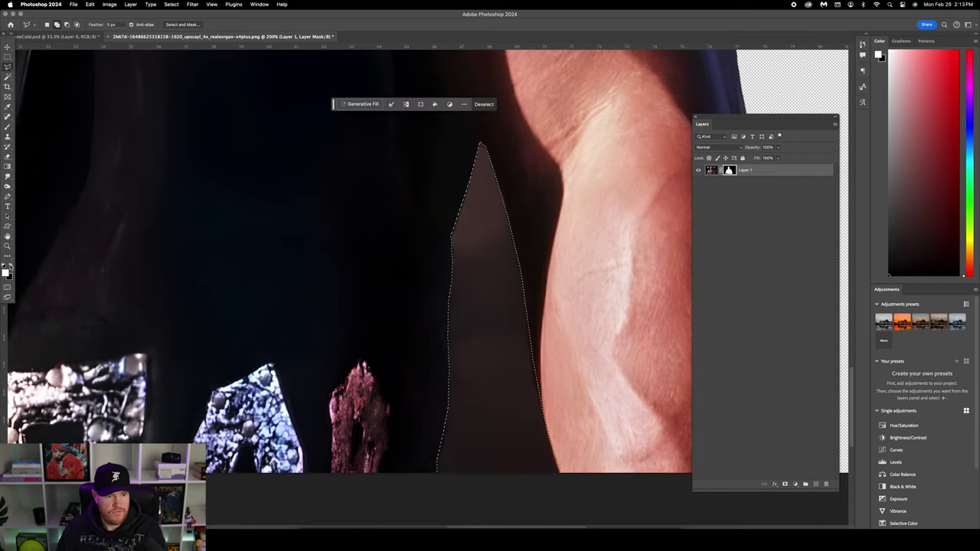
key(x)
click(89, 4)
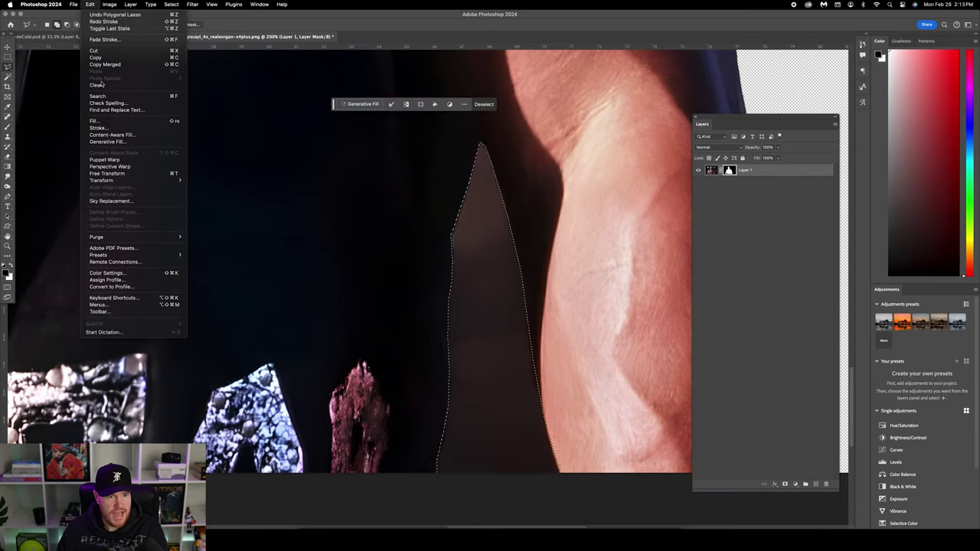
click(115, 121)
click(519, 163)
right_click(556, 150)
click(568, 158)
key(super+minus)
Open the layer mask in Select and Mask and refine its edge with Feather 3.3 px and Contrast 43%.
scroll(498, 254, down, 5)
scroll(453, 251, up, 8)
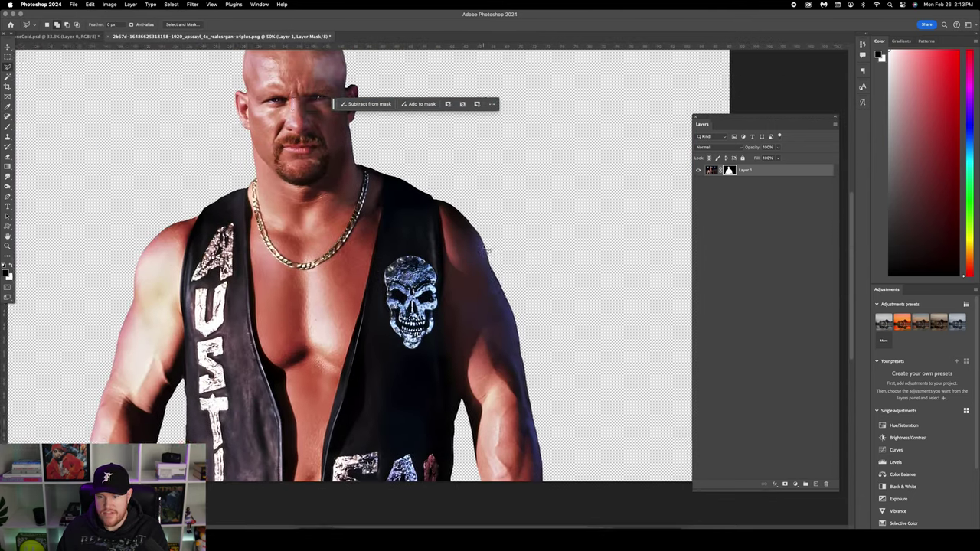
scroll(453, 251, up, 3)
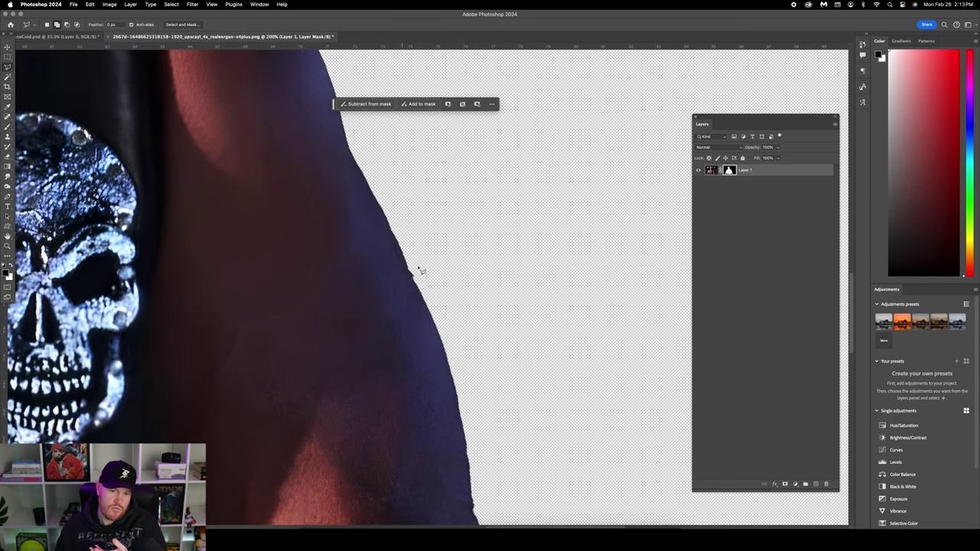
scroll(452, 297, down, 3)
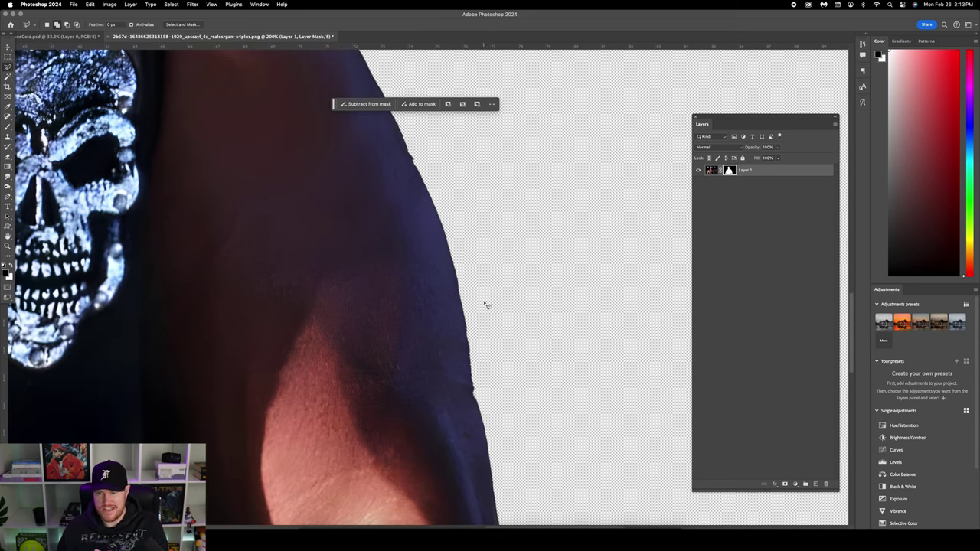
double_click(730, 170)
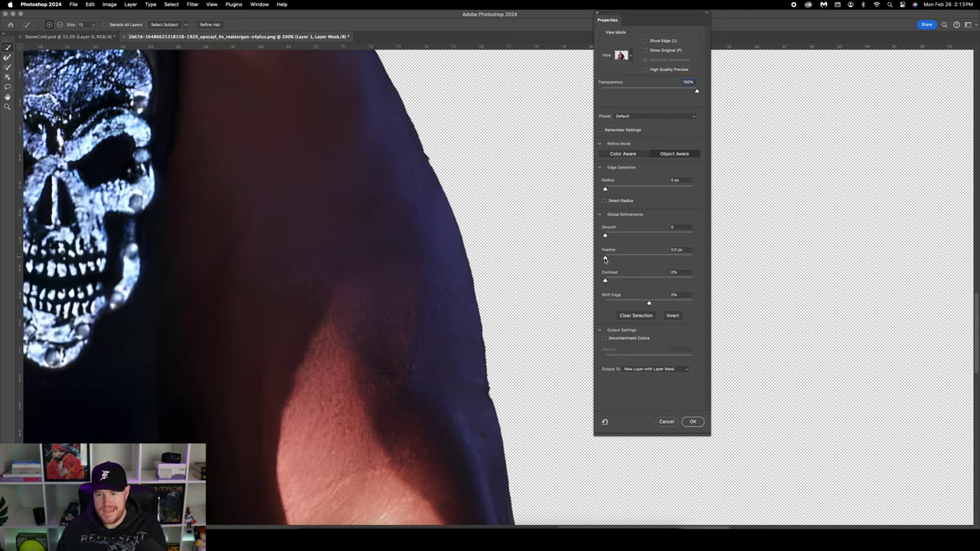
drag(606, 259, 647, 282)
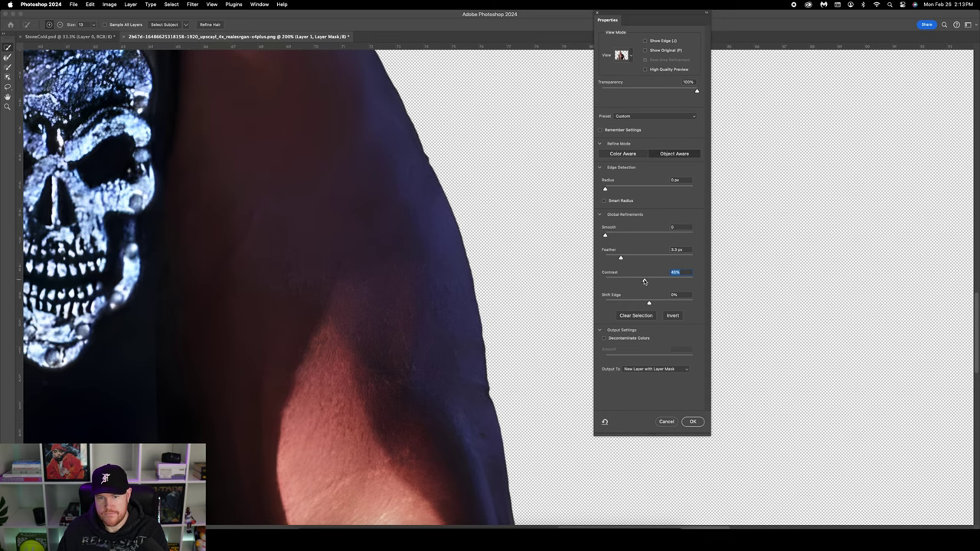
Check the refined edge along the shoulders and arms and output the result as a new layer with layer mask.
scroll(460, 224, up, 3)
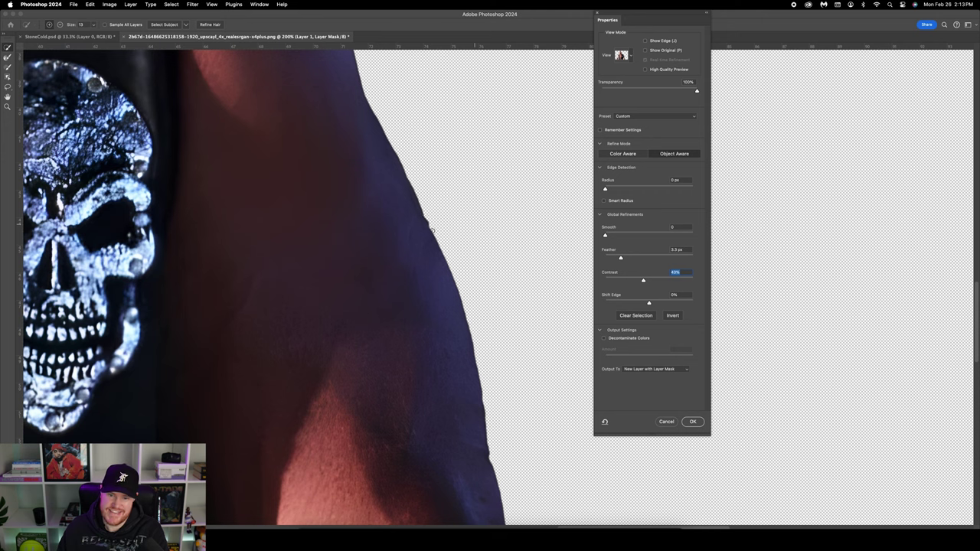
scroll(433, 230, down, 5)
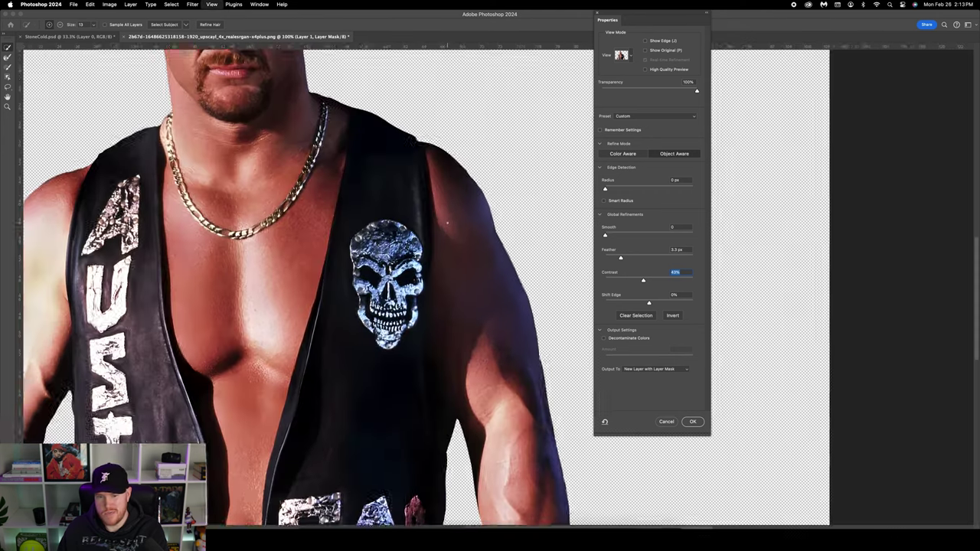
scroll(447, 223, up, 5)
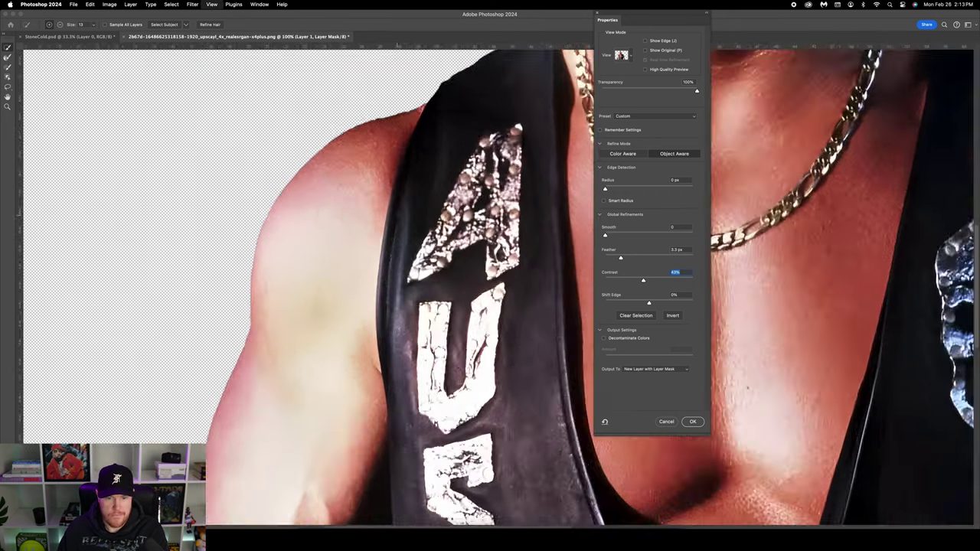
scroll(524, 398, down, 5)
scroll(448, 196, up, 3)
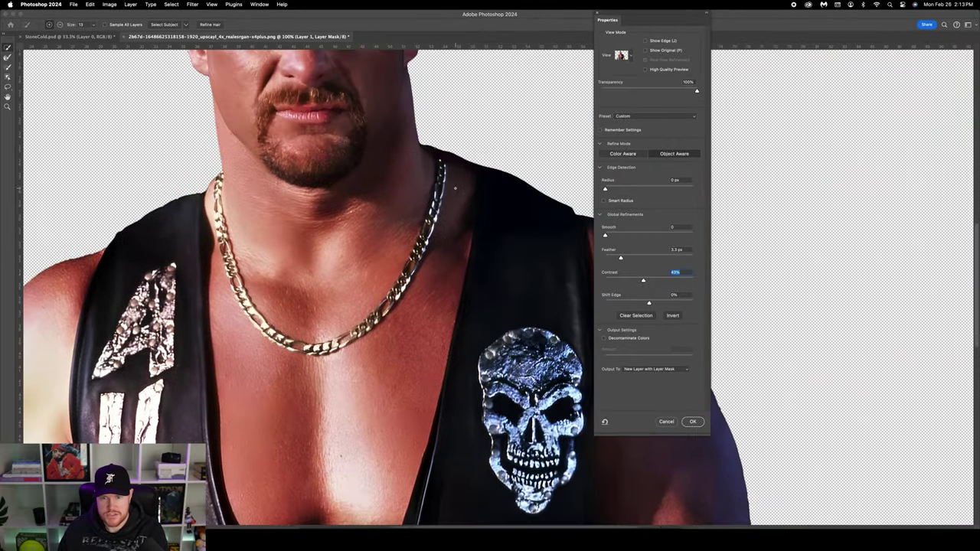
scroll(448, 195, up, 3)
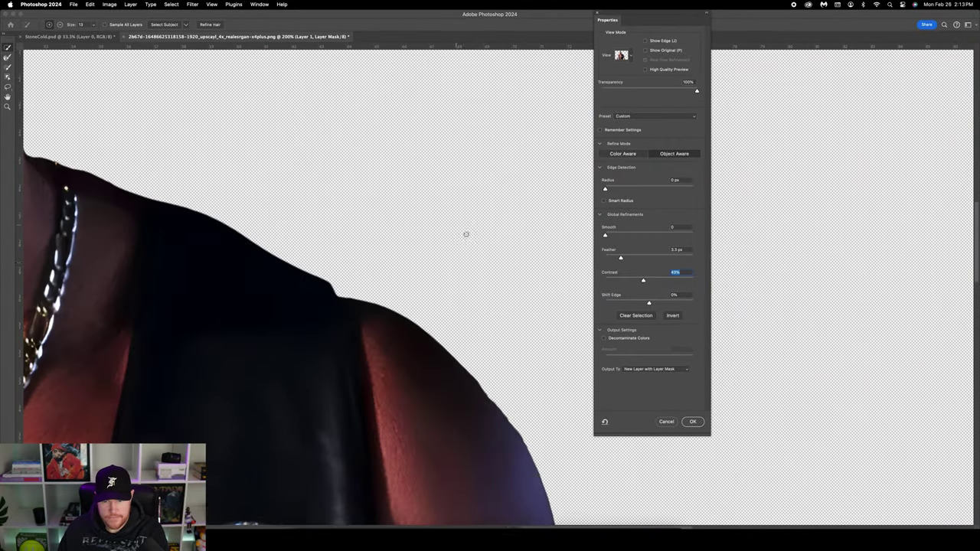
scroll(479, 238, down, 5)
scroll(480, 238, right, 3)
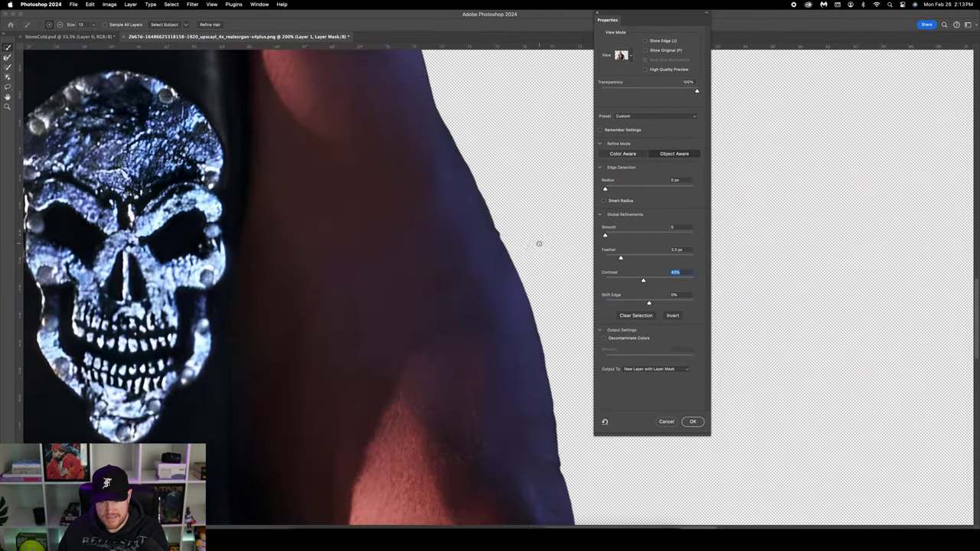
scroll(539, 243, down, 3)
scroll(539, 244, down, 3)
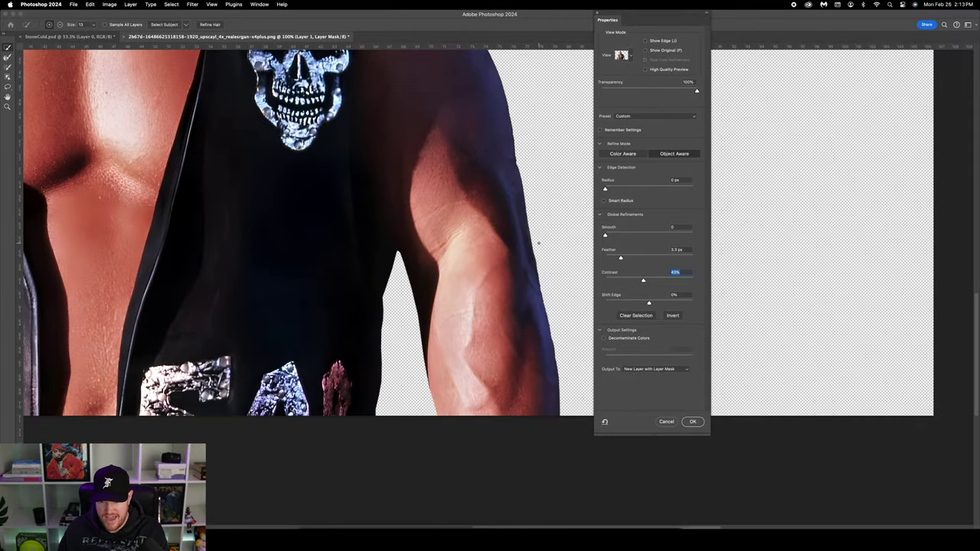
scroll(539, 244, up, 5)
scroll(539, 239, up, 3)
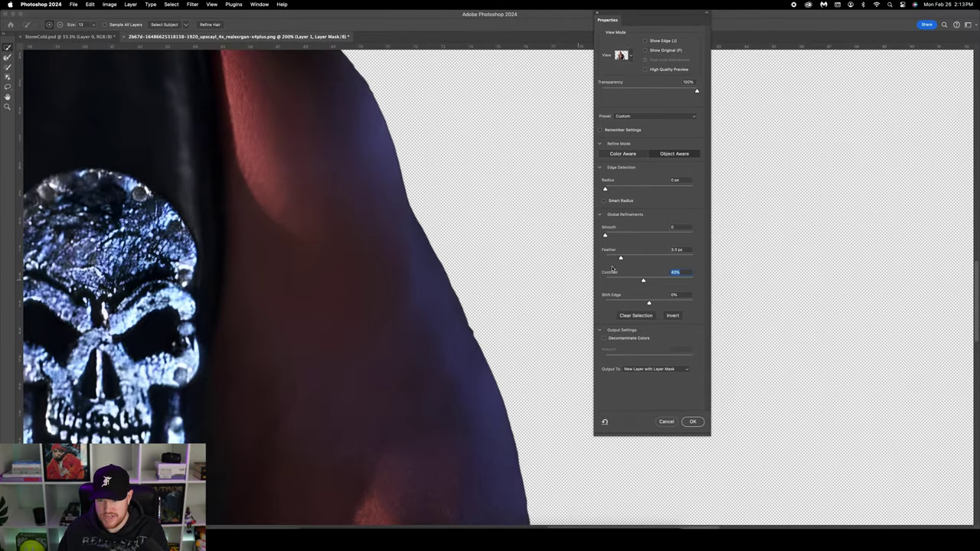
click(693, 422)
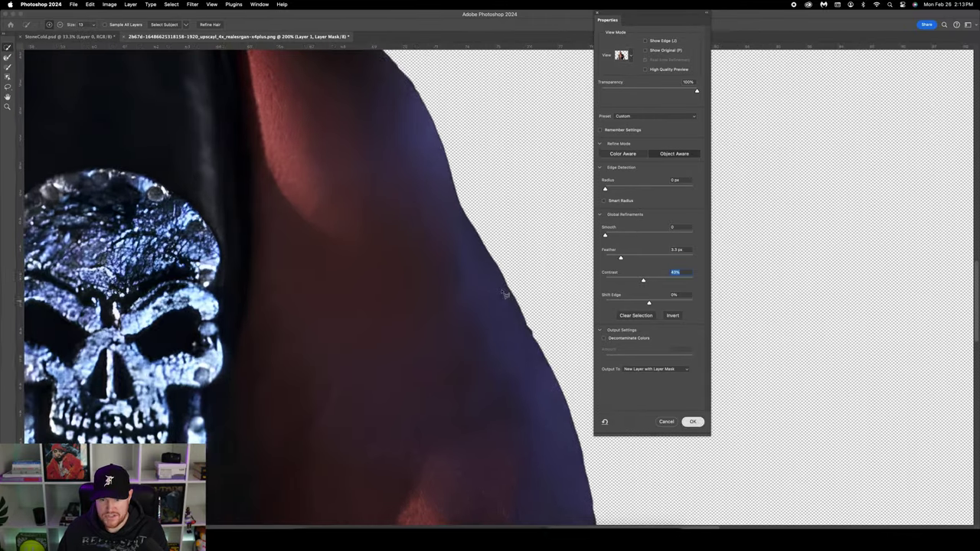
scroll(529, 185, up, 3)
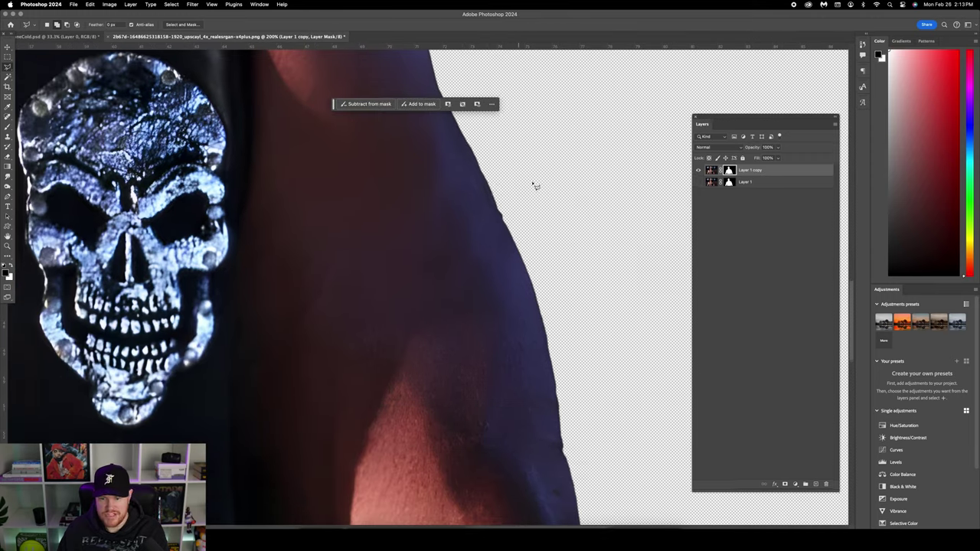
click(478, 138)
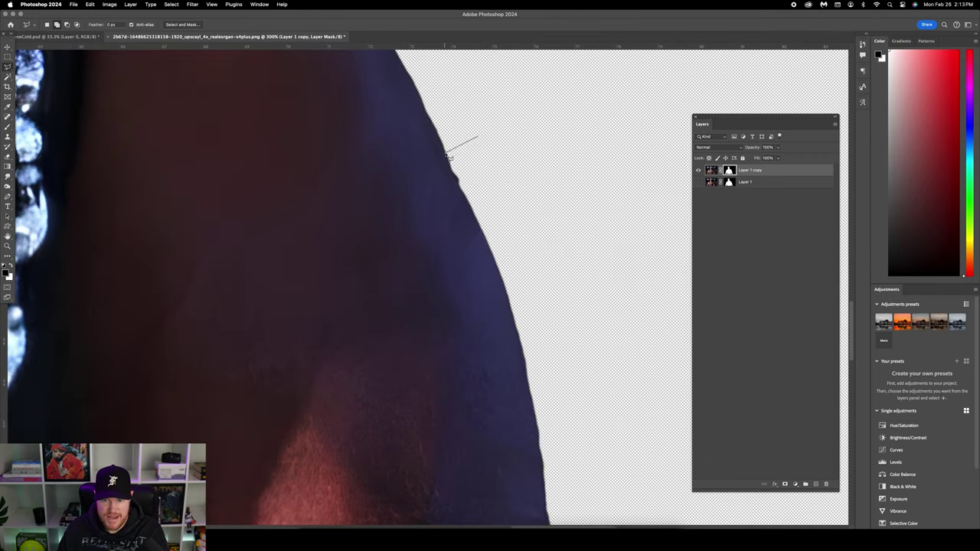
click(429, 115)
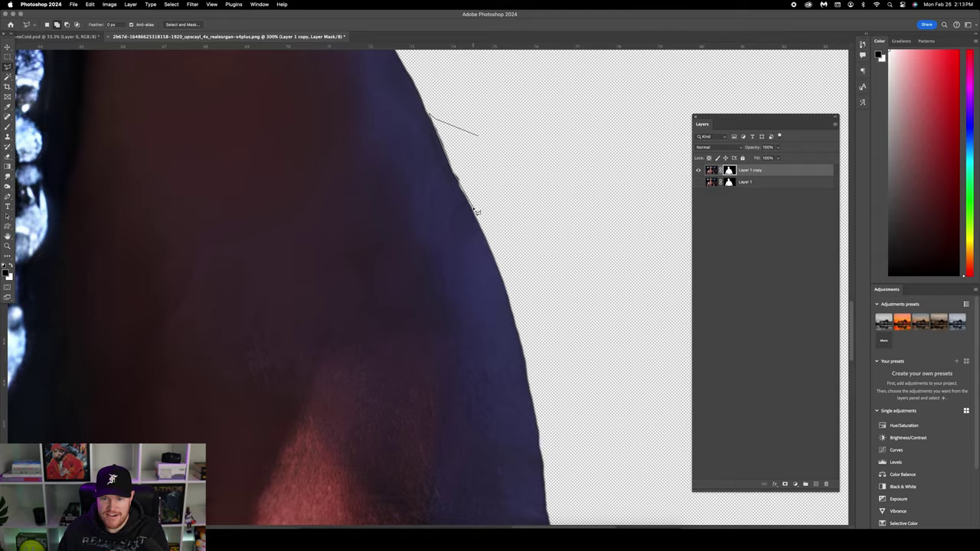
key(Escape)
Move the masked cutout layer into the StoneCold.psd document and position it on the empty black Artboard 2.
key(v)
key(super+0)
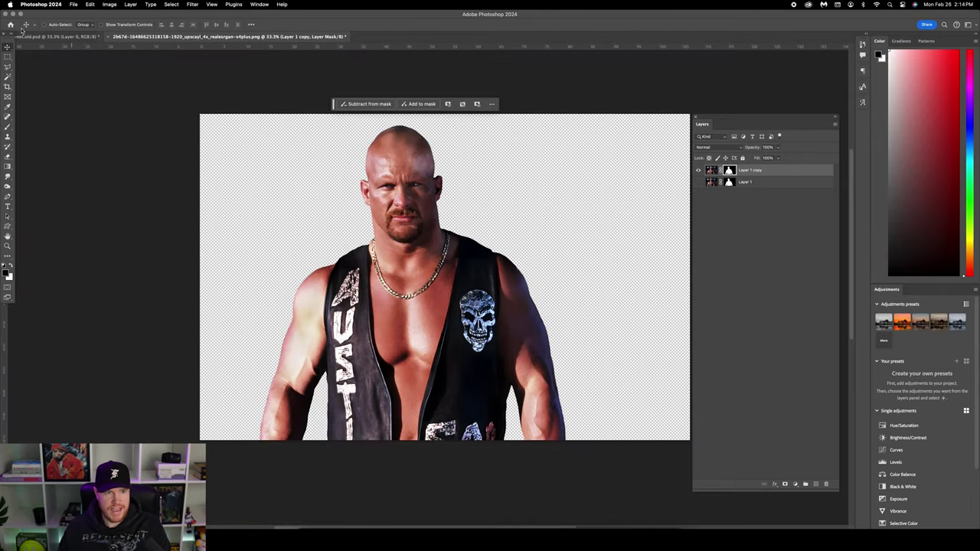
click(31, 36)
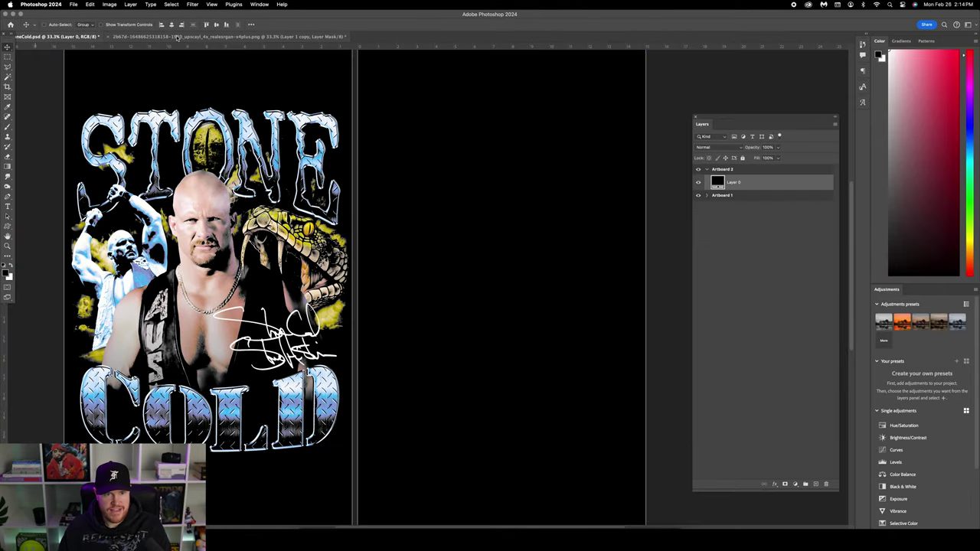
click(177, 37)
drag(178, 36, 536, 168)
drag(664, 258, 420, 246)
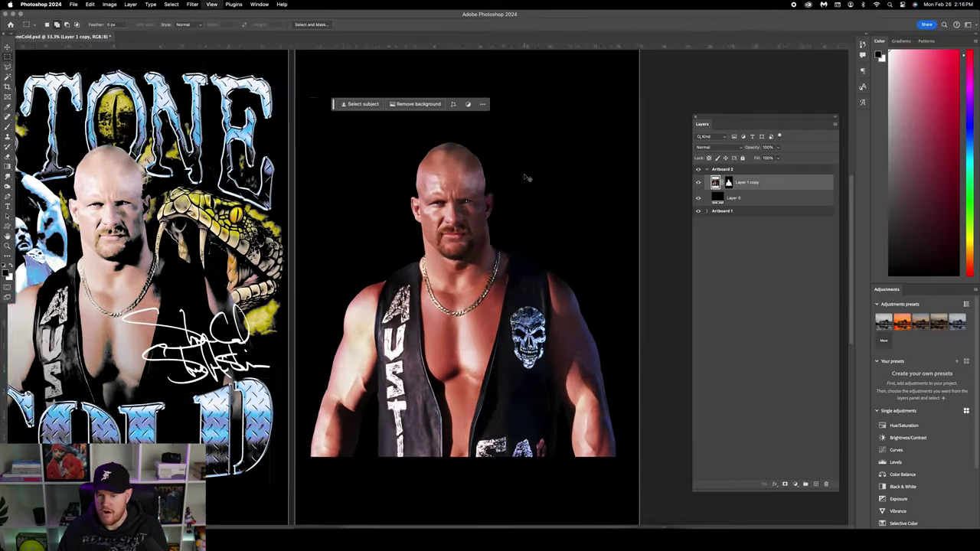
Brush black along the head's outline on the shadowed side down to the ear to clean up the bright rim.
scroll(536, 180, up, 5)
scroll(545, 189, up, 5)
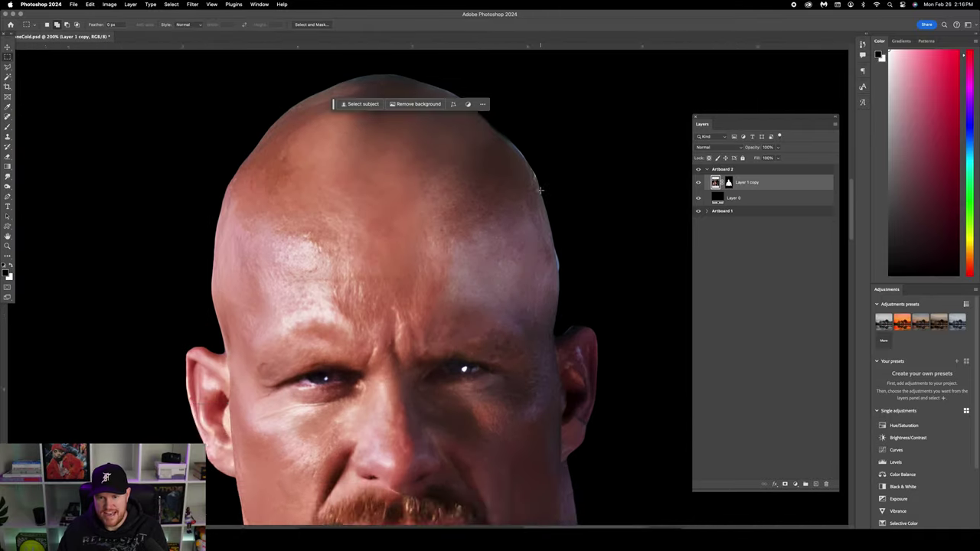
click(8, 126)
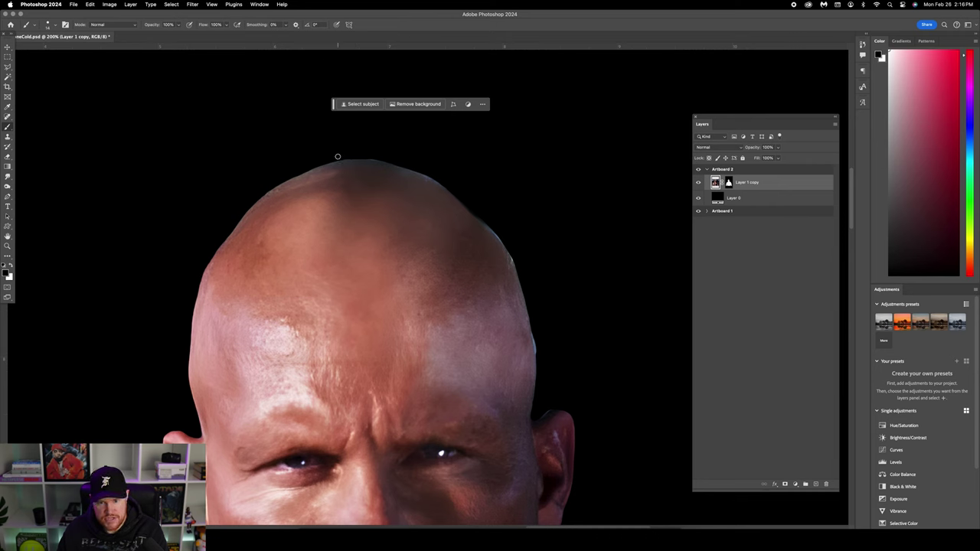
mouse_move(467, 201)
mouse_down()
mouse_move(517, 272)
mouse_move(540, 398)
mouse_up()
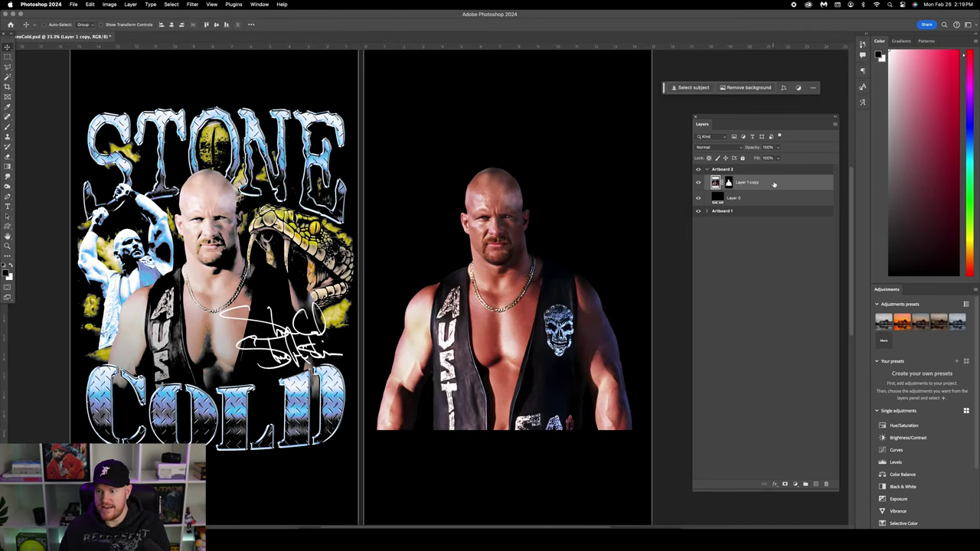
Rename the cutout layer "Main Photo" and add a Gradient Overlay using the foreground-to-transparent preset from Basics.
text(Main Photo)
key(Return)
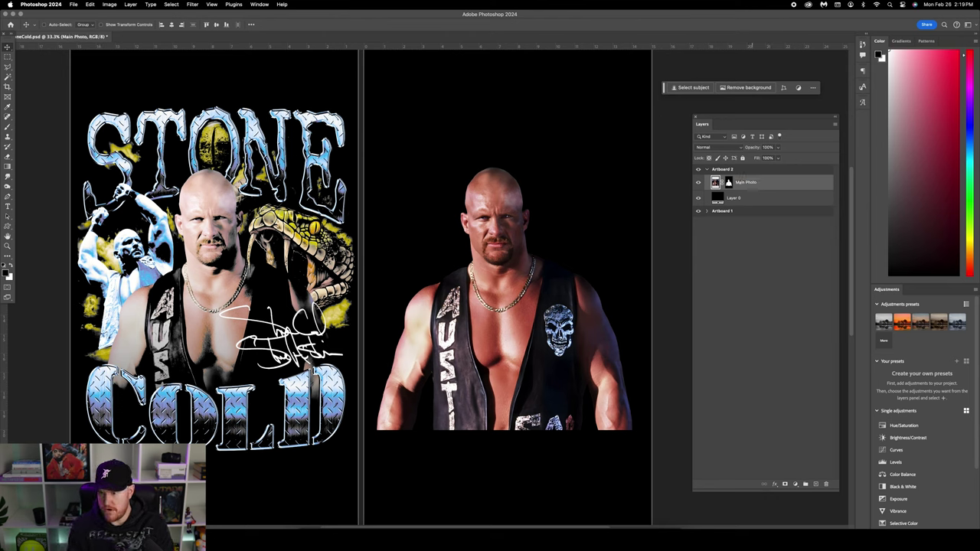
double_click(768, 184)
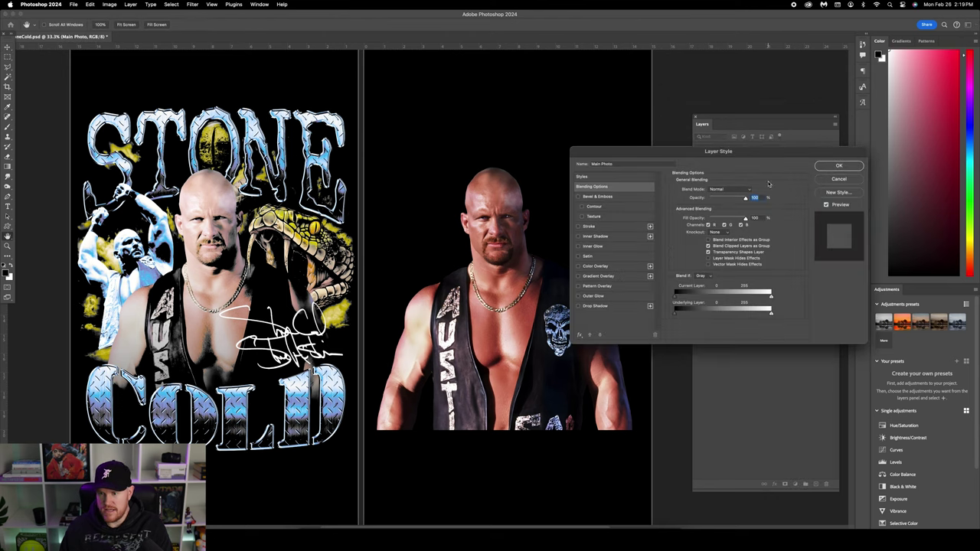
click(598, 275)
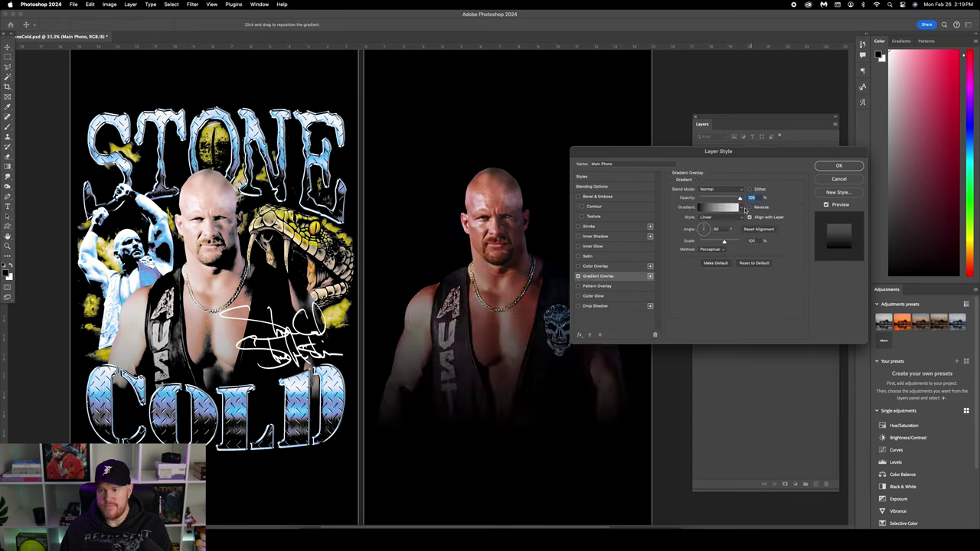
click(742, 208)
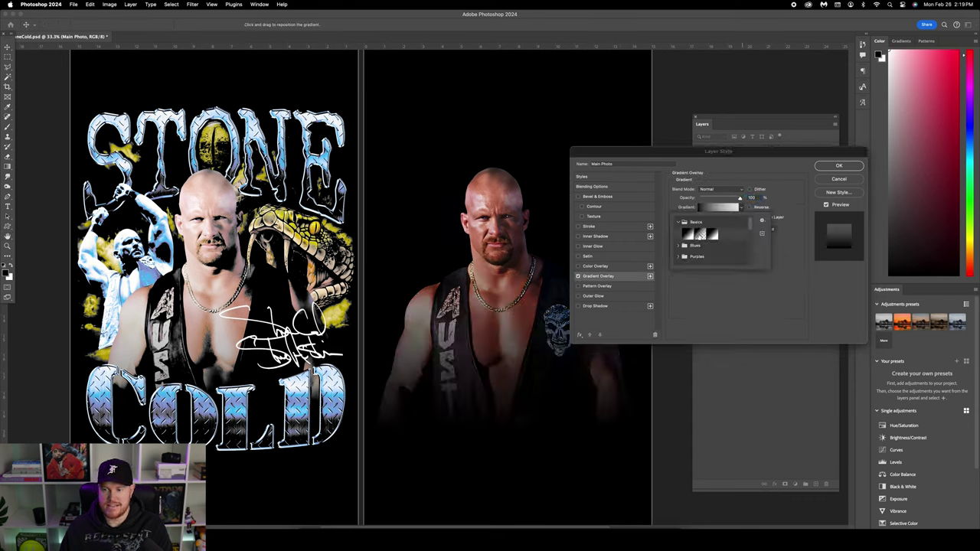
click(700, 235)
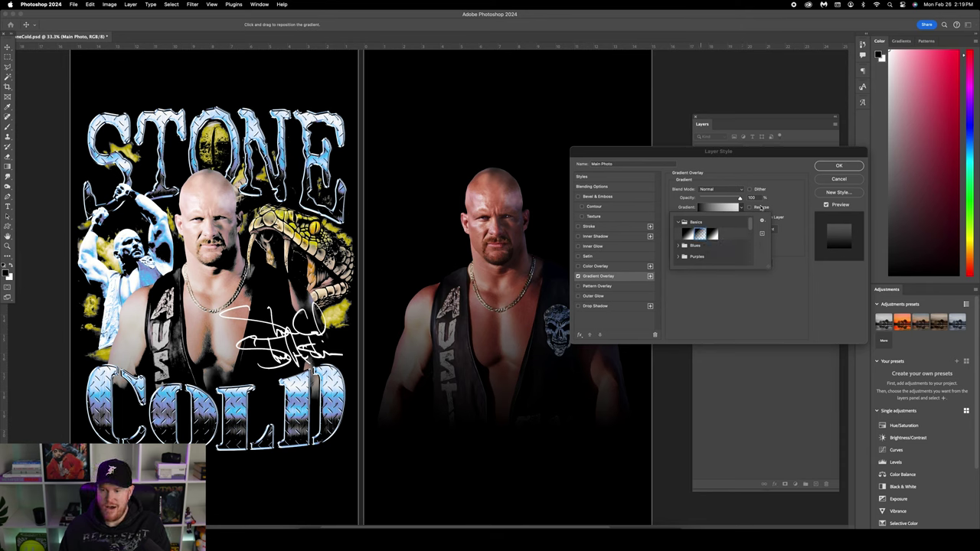
click(793, 190)
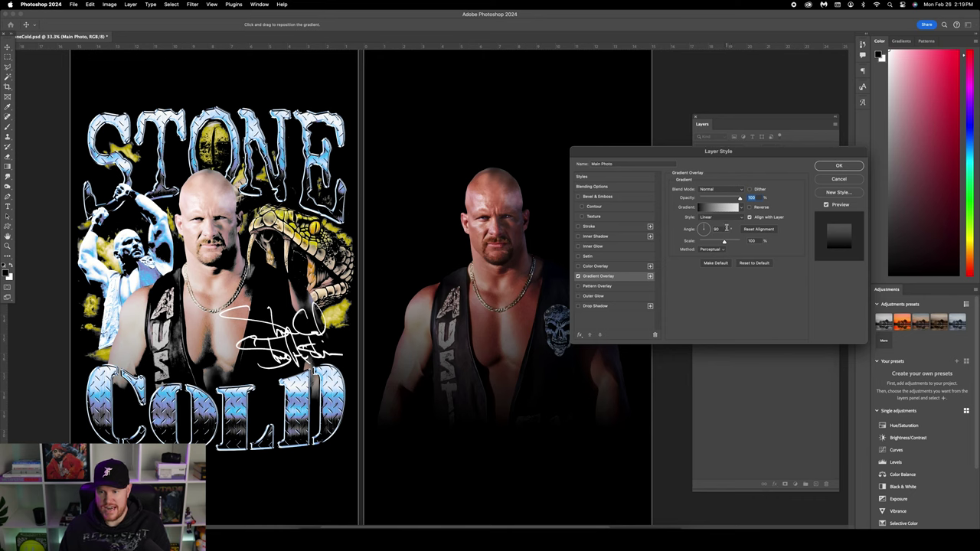
Reduce the scale of the Main Photo layer's gradient overlay, keeping its angle at 90°, and apply the layer style.
click(718, 230)
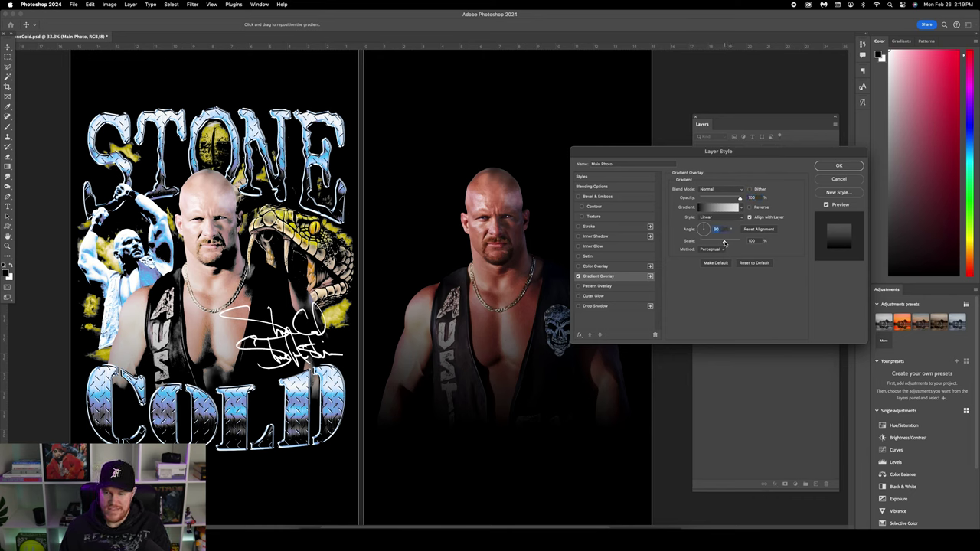
drag(722, 243, 716, 243)
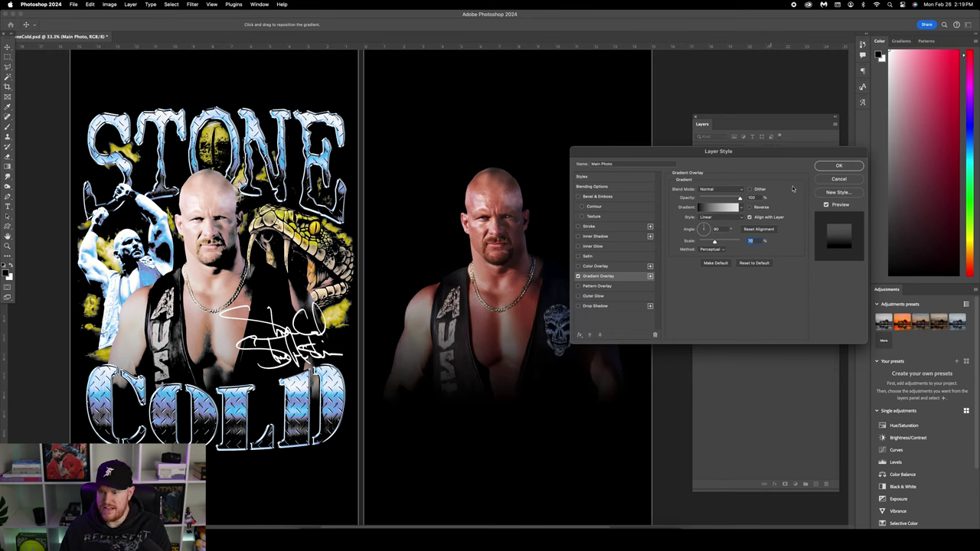
click(839, 166)
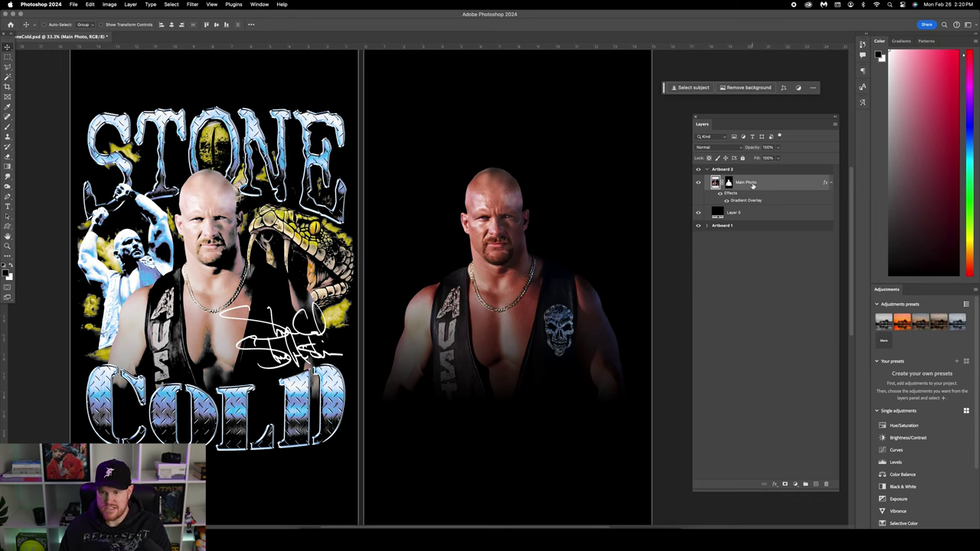
Add a new layer above Main Photo and paint black over the vest's skull patch with a 108 px brush.
click(816, 485)
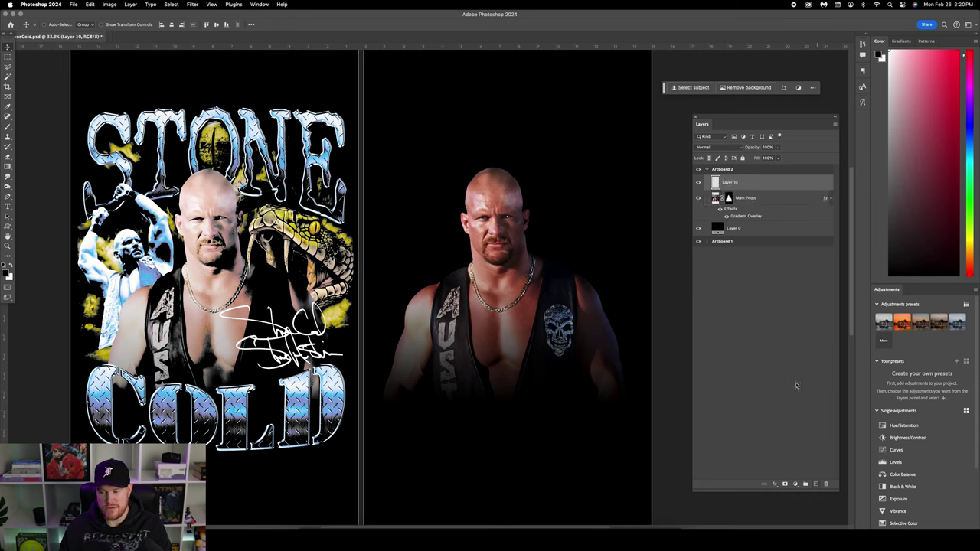
click(8, 127)
click(55, 27)
drag(45, 48, 69, 50)
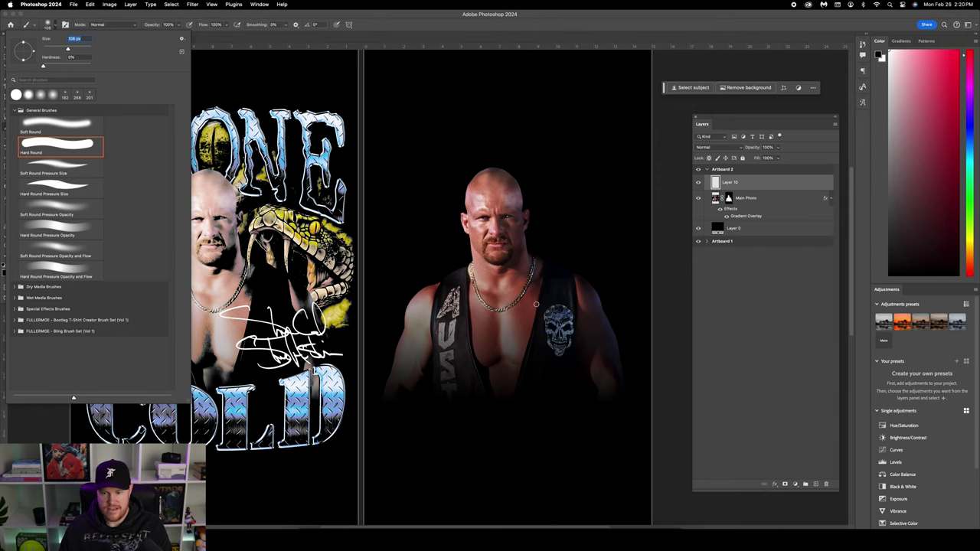
key(Return)
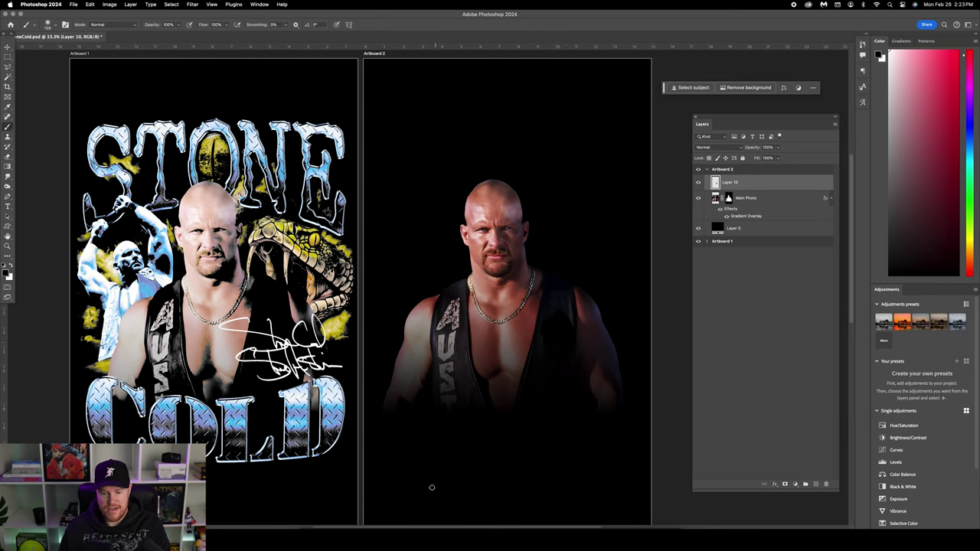
Switch to Chrome and open the image result from X.com showing Steve Austin with both fists raised.
click(413, 525)
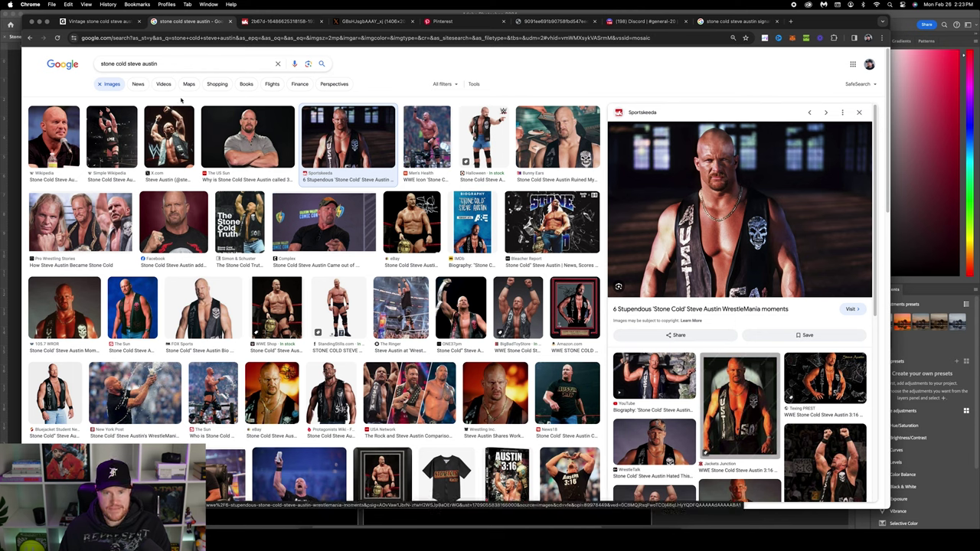
click(169, 137)
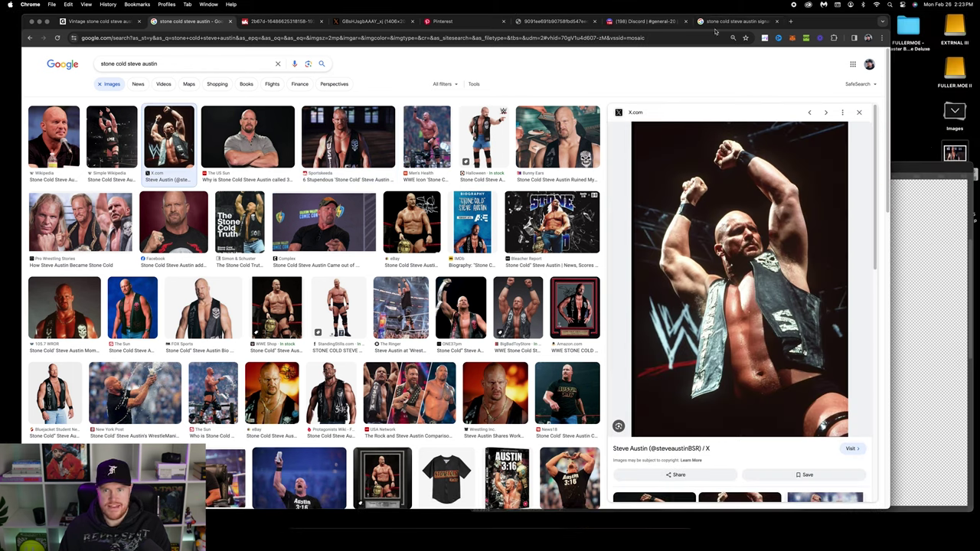
drag(828, 24, 790, 22)
Switch to Photoshop and close the first photo's upscaled cutout document without saving it.
click(890, 167)
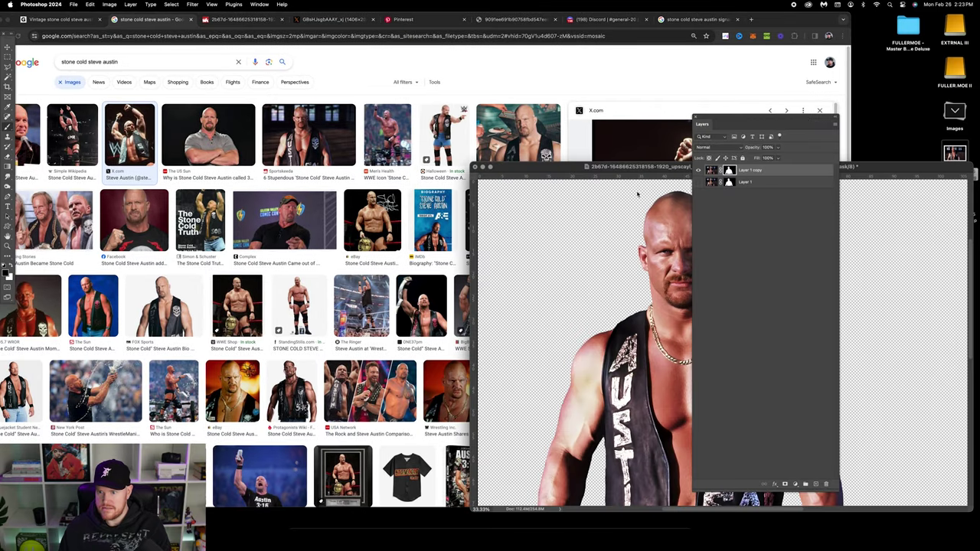
click(475, 167)
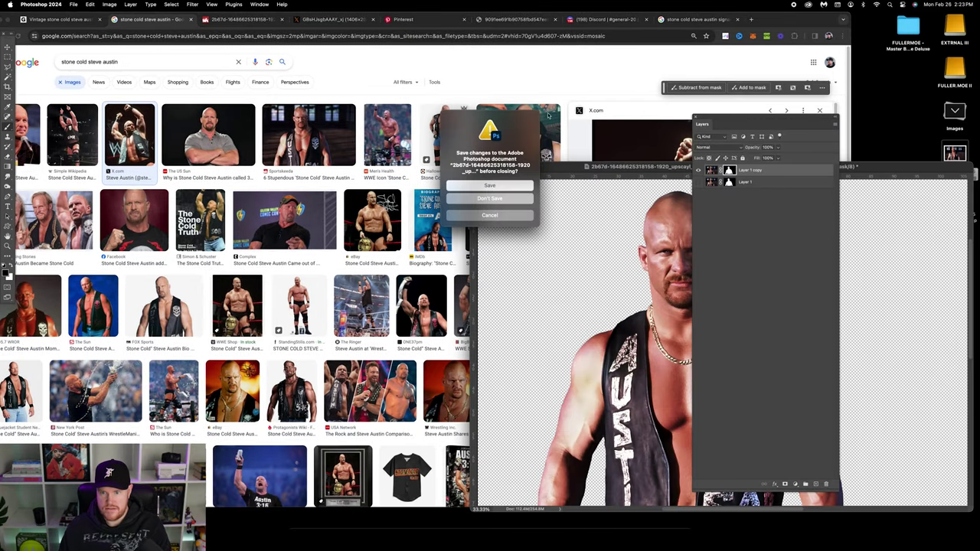
click(490, 200)
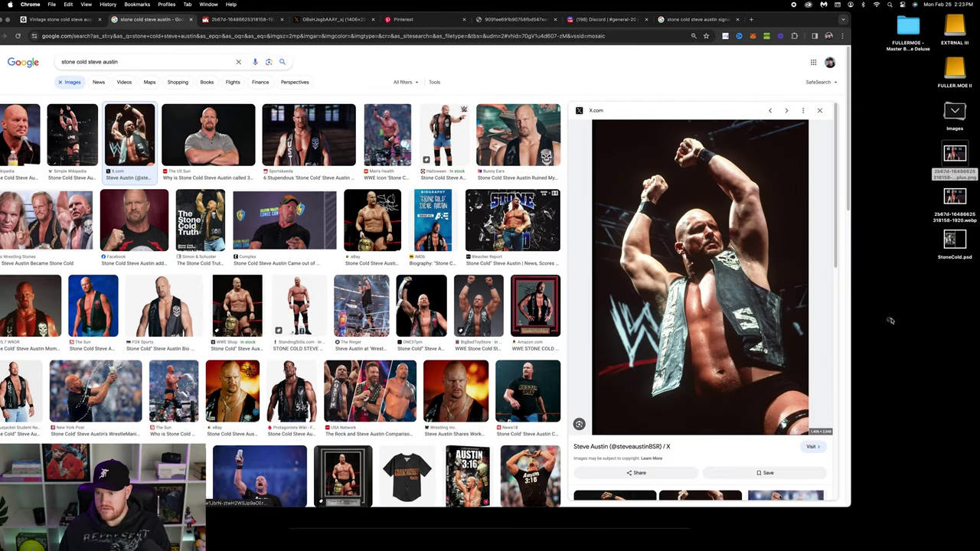
Switch to Upscayl, upscale the raised-fists photo with the General Photo model, and open the result in Photoshop.
click(560, 518)
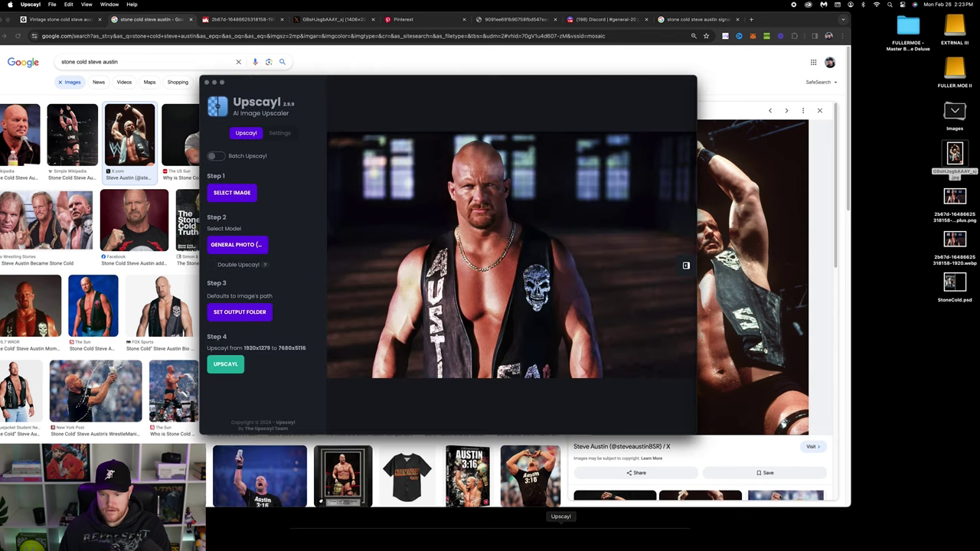
click(232, 192)
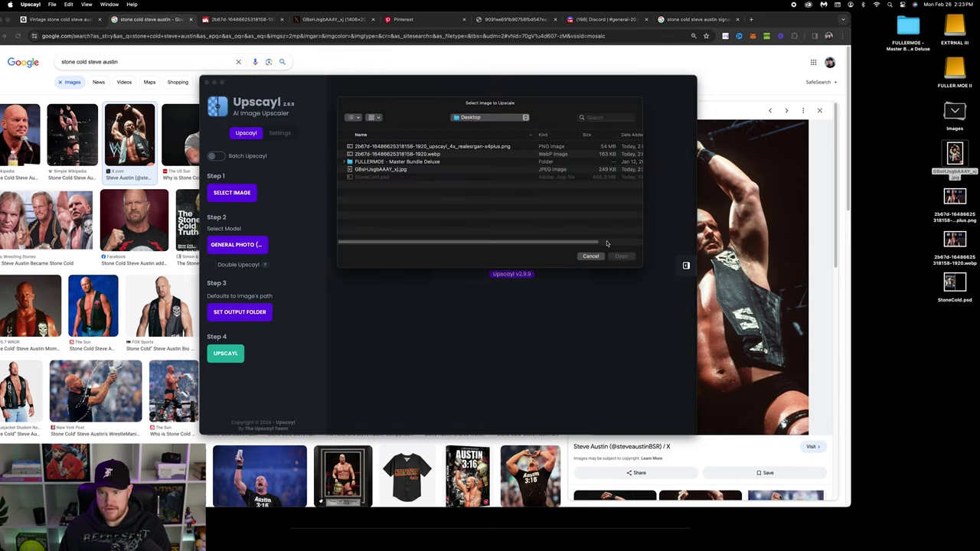
click(593, 257)
drag(598, 224, 530, 239)
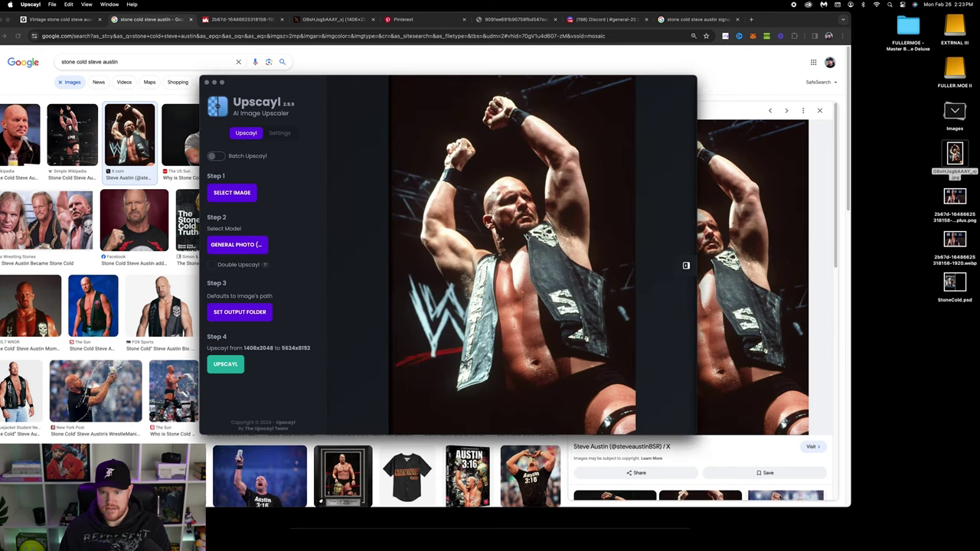
click(225, 364)
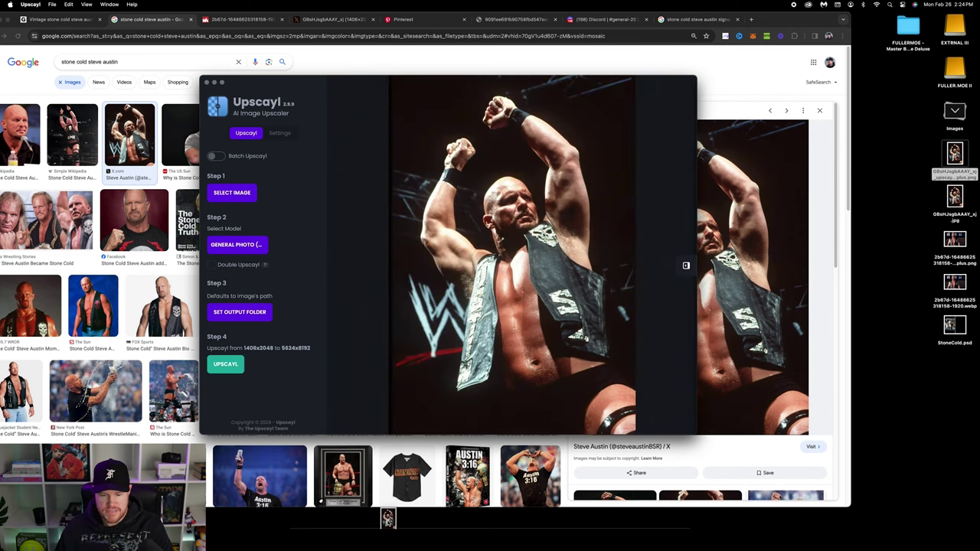
click(384, 528)
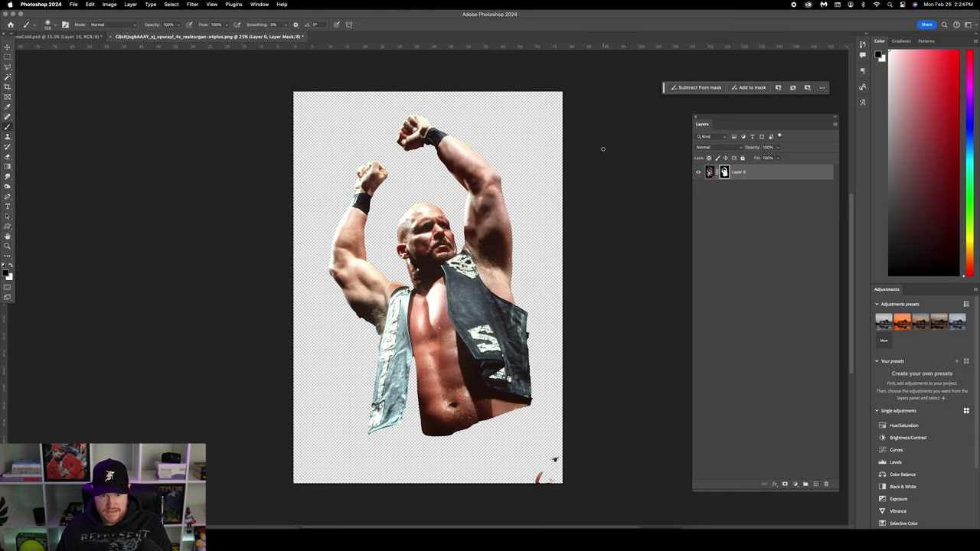
Shrink the brush and paint black on the layer mask to smooth the jagged edge from the upper arm through the armpit to the vest.
scroll(528, 218, up, 3)
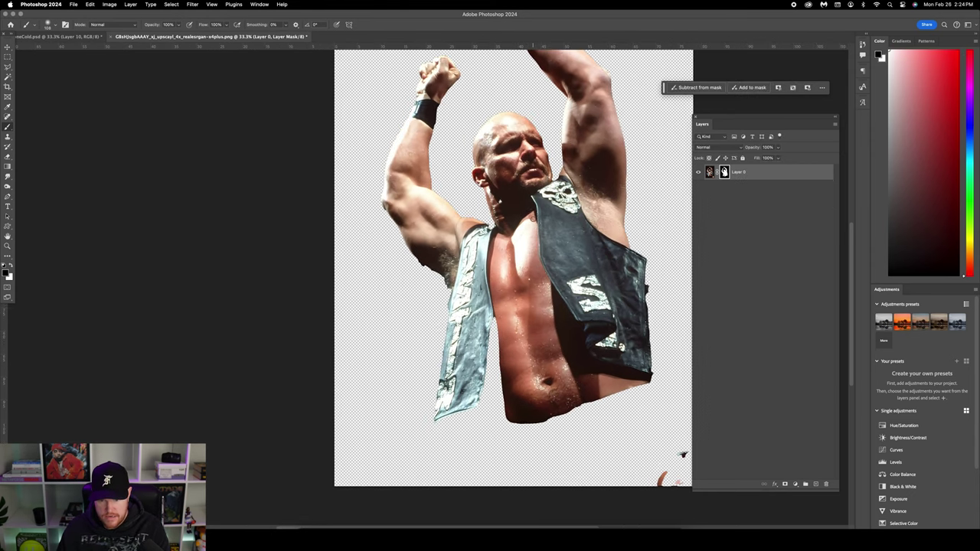
scroll(426, 298, up, 3)
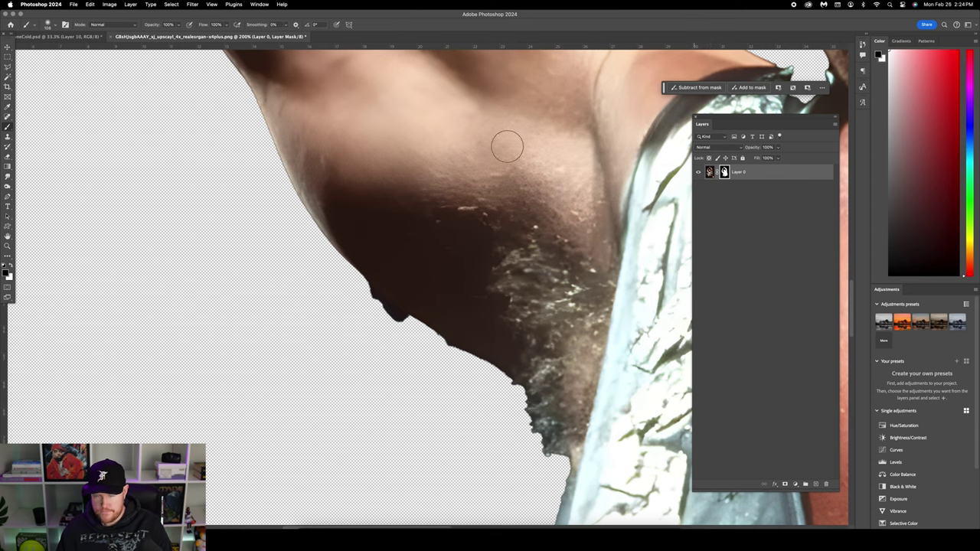
click(56, 27)
drag(61, 48, 51, 48)
click(347, 331)
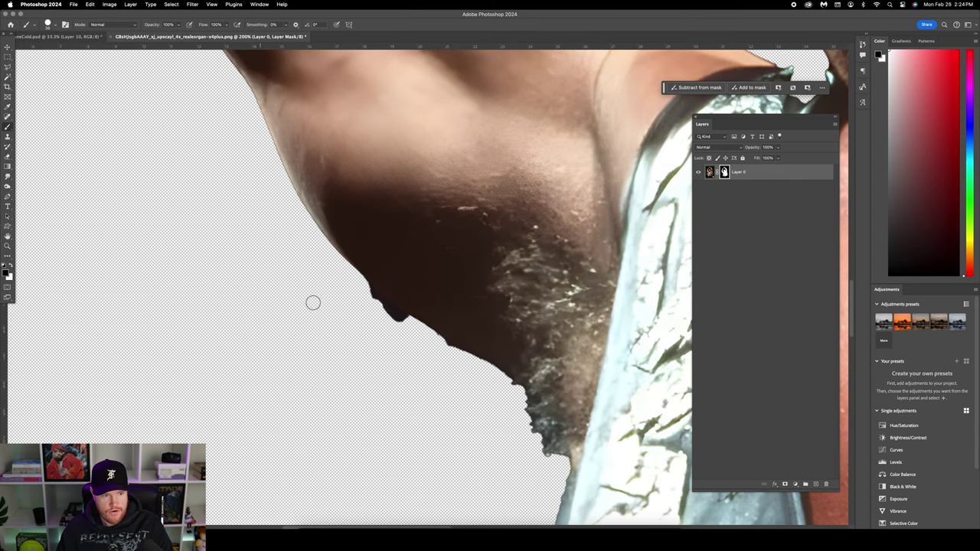
mouse_move(357, 282)
mouse_down()
mouse_move(381, 308)
mouse_move(494, 371)
mouse_move(503, 391)
mouse_up()
mouse_move(359, 284)
mouse_down()
mouse_move(504, 373)
mouse_move(541, 427)
mouse_move(544, 459)
mouse_up()
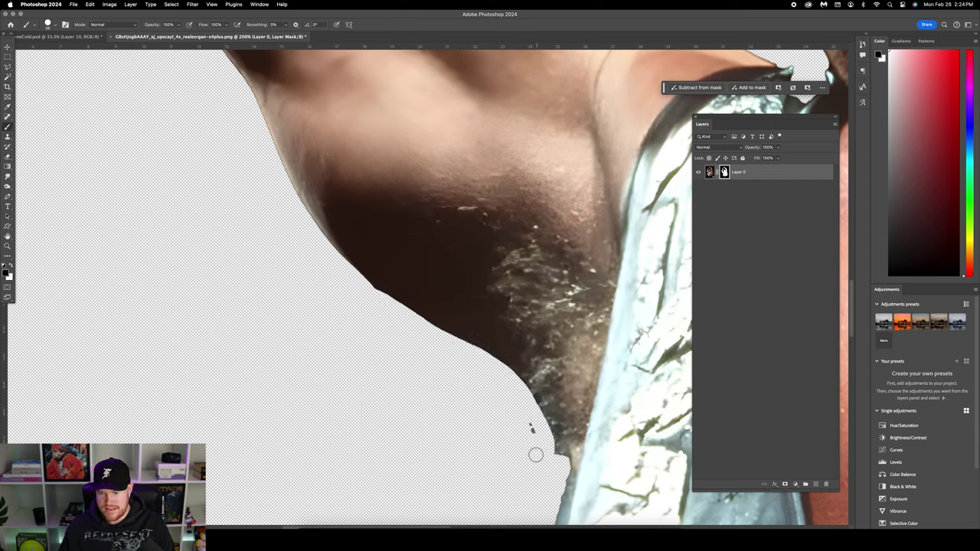
mouse_move(350, 279)
mouse_down()
mouse_move(485, 357)
mouse_move(546, 414)
mouse_move(562, 472)
mouse_up()
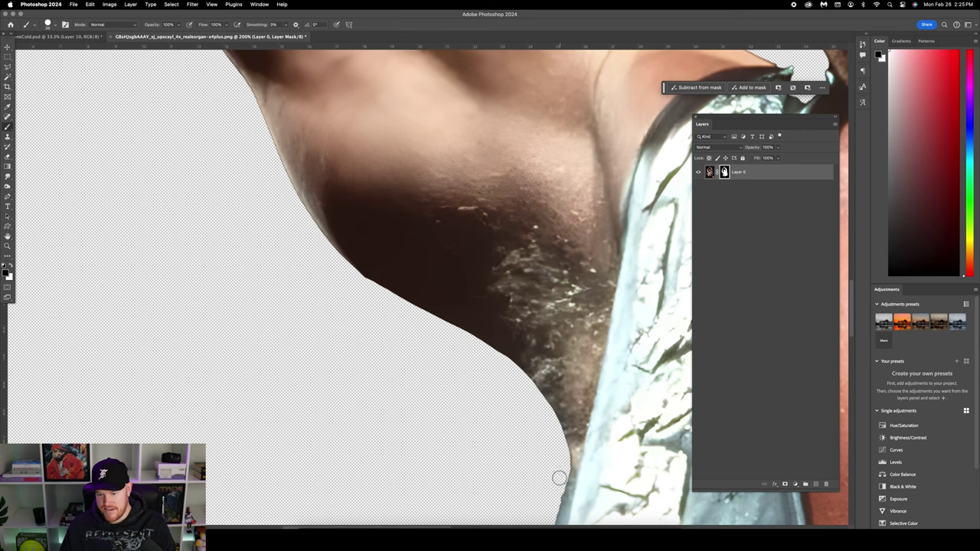
Paint white on the layer mask to restore the missing lower edge of the wristband on the higher raised arm.
key(super+minus)
key(super+minus)
key(super+minus)
drag(527, 394, 483, 287)
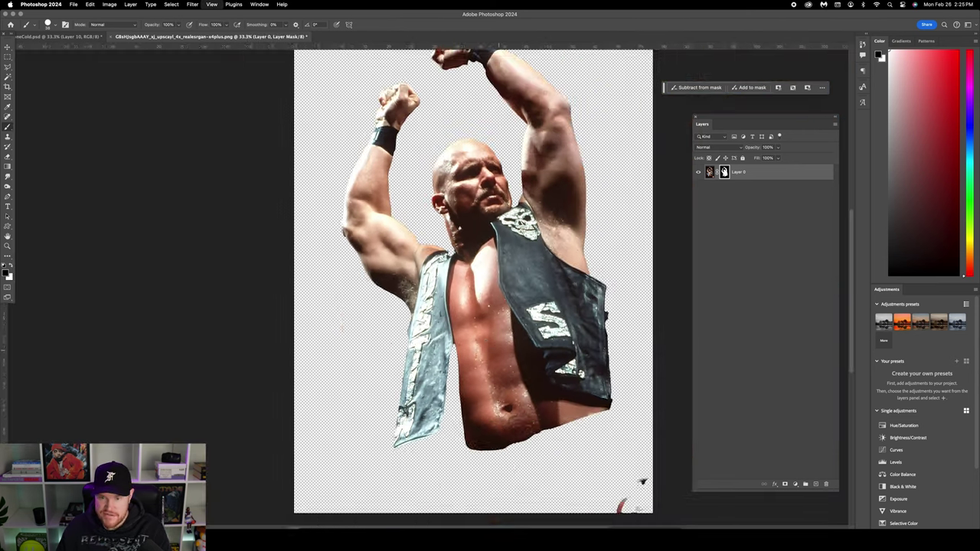
scroll(484, 322, up, 2)
scroll(528, 161, up, 3)
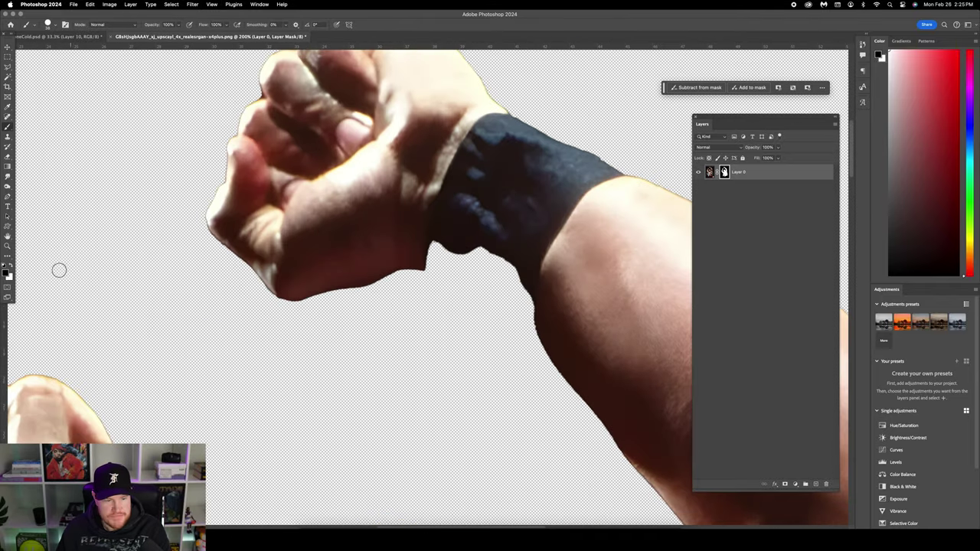
click(11, 263)
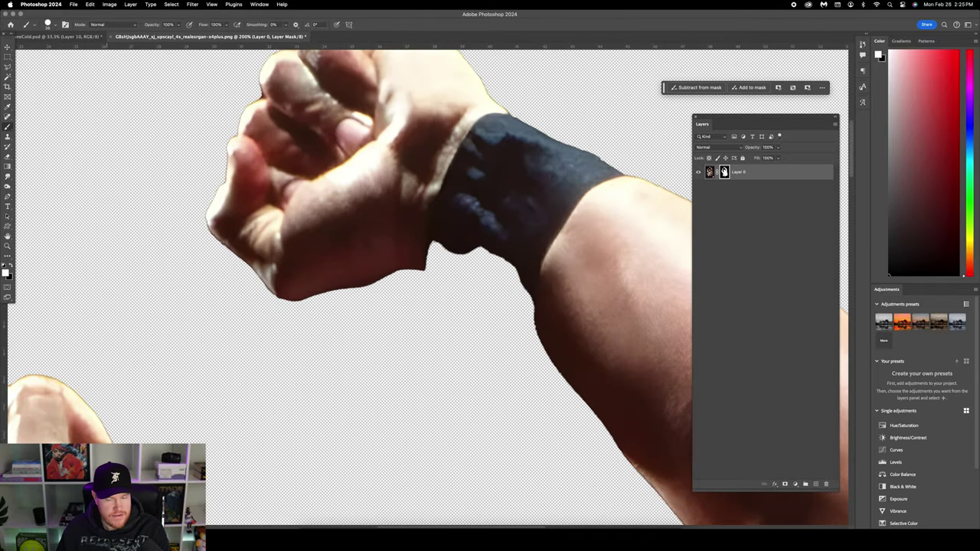
mouse_move(433, 246)
mouse_down()
mouse_move(502, 260)
mouse_move(416, 263)
mouse_move(490, 259)
mouse_move(515, 273)
mouse_up()
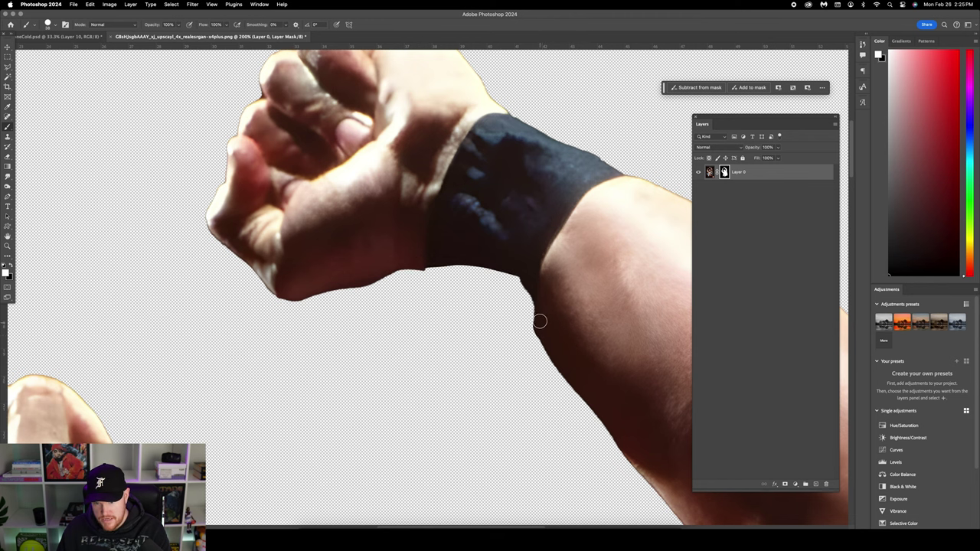
Paint white on the layer mask along the dark vest panel's ragged outer edge down to its bottom corner to restore a smooth outline.
key(super+0)
key(super+plus)
key(super+plus)
key(super+plus)
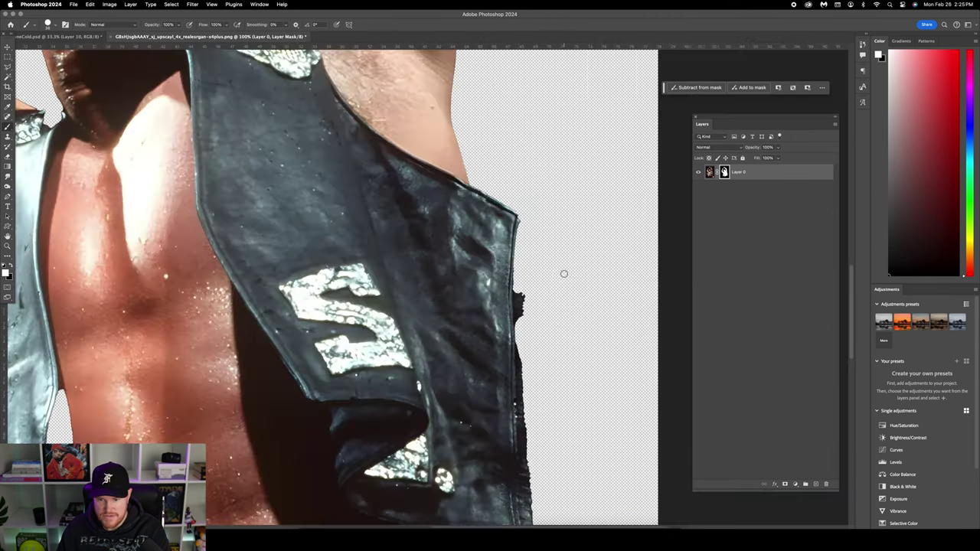
key(super+plus)
scroll(564, 273, right, 2)
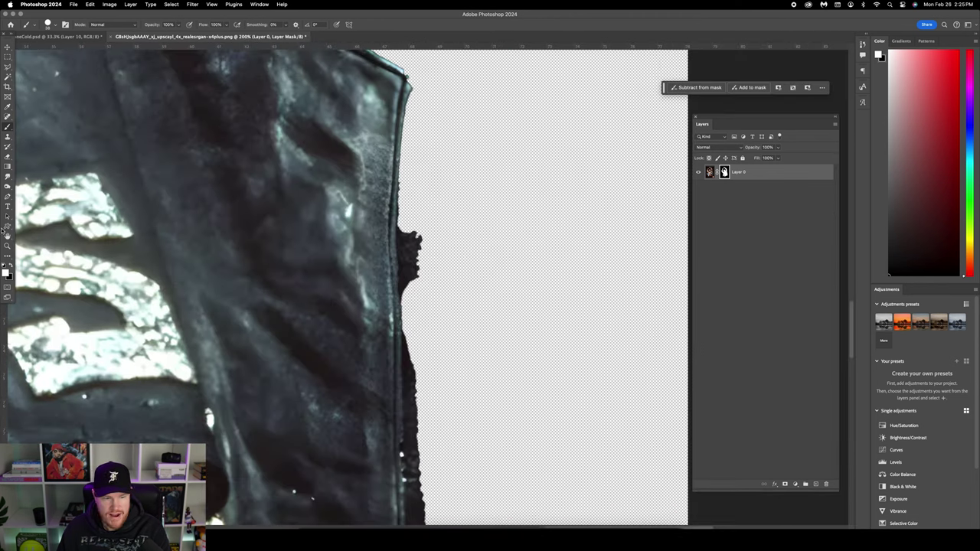
mouse_move(403, 76)
mouse_down()
mouse_move(417, 242)
mouse_move(409, 266)
mouse_move(395, 190)
mouse_move(392, 232)
mouse_move(416, 287)
mouse_move(413, 341)
mouse_up()
scroll(394, 222, down, 3)
scroll(413, 340, down, 3)
drag(414, 244, 425, 494)
scroll(417, 460, down, 4)
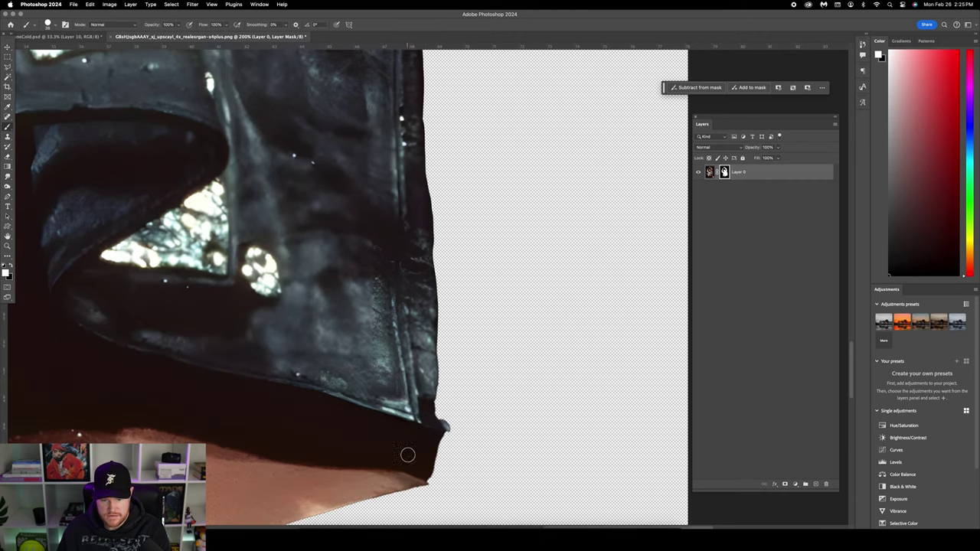
scroll(420, 424, down, 5)
scroll(445, 393, right, 2)
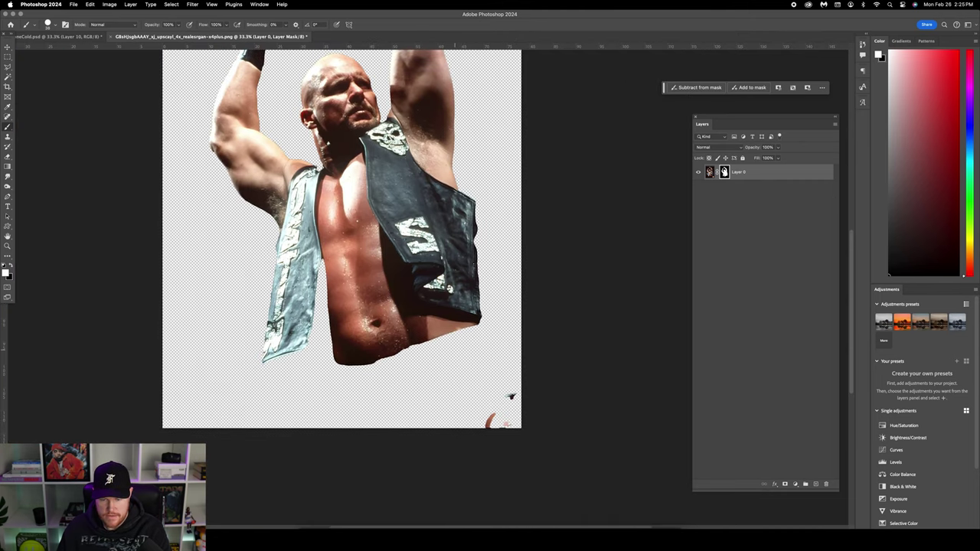
Bring the raised-fists cutout into the StoneCold.psd design on Artboard 2 and place its layer below the Main Photo layer.
scroll(436, 399, up, 3)
key(v)
drag(210, 36, 647, 122)
drag(626, 248, 414, 233)
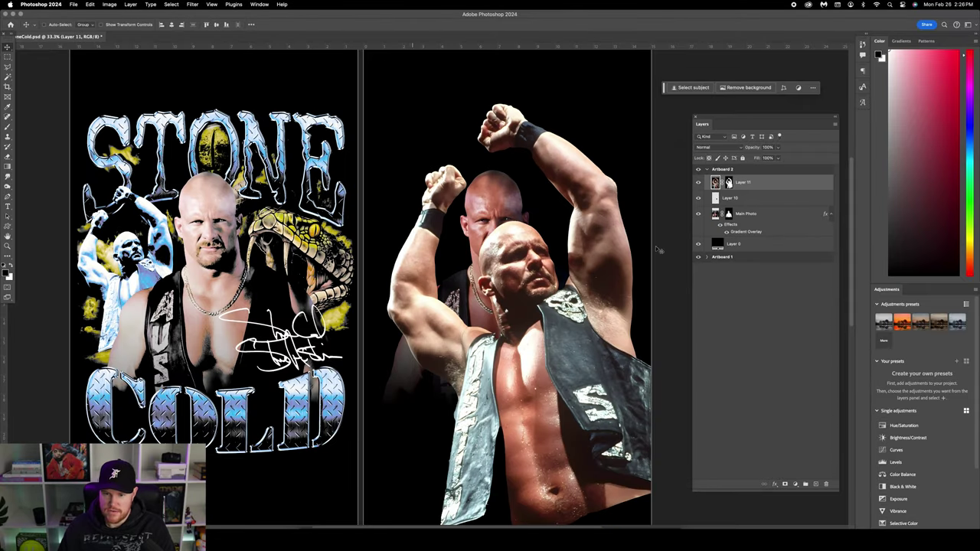
drag(780, 182, 781, 239)
Group Layer 10 with the Main Photo layer and name the group Main Photo.
click(755, 185)
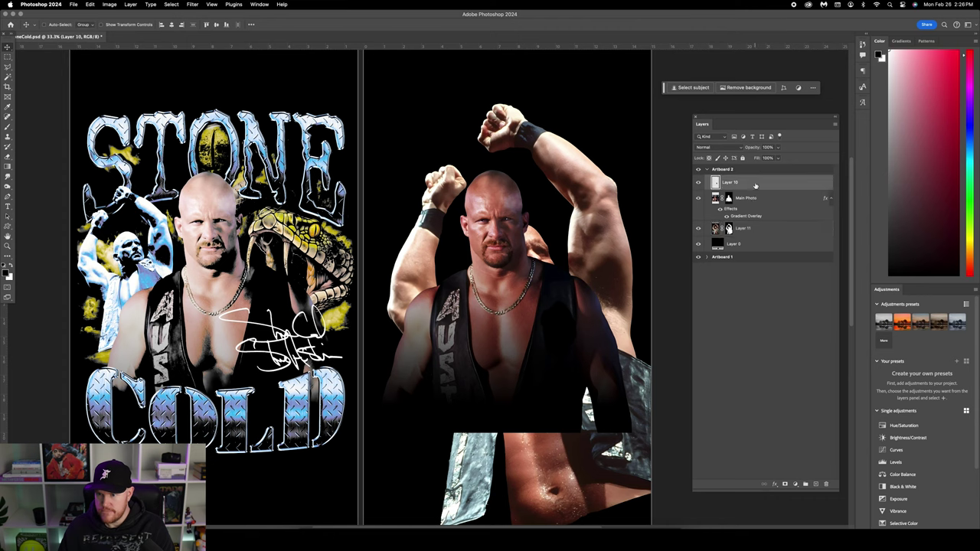
shift+click(753, 201)
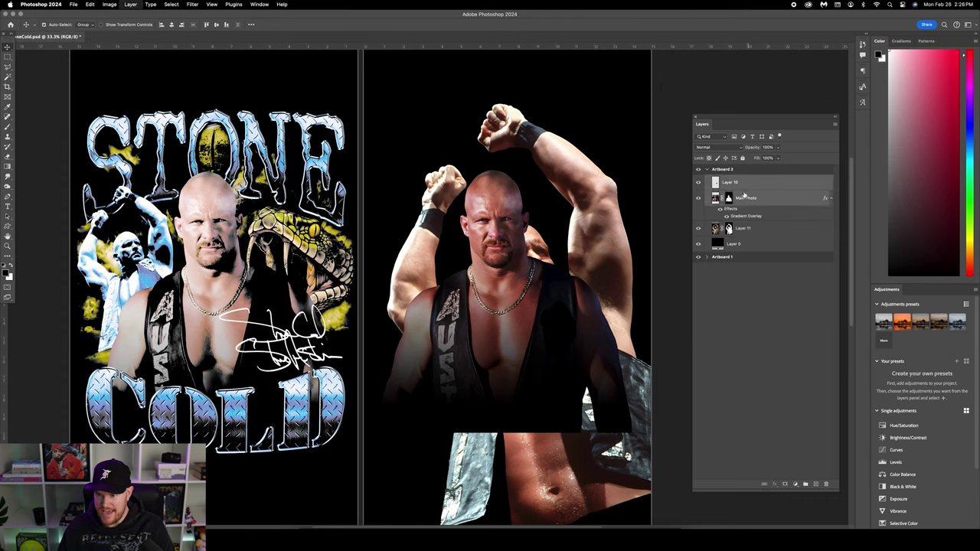
key(super+g)
text(Main Photo)
key(Return)
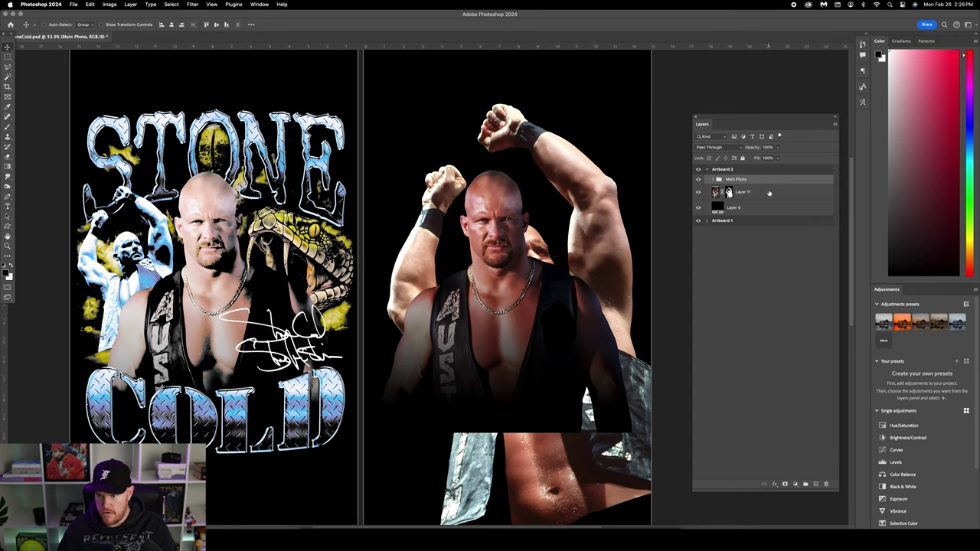
Put the raised-fists cutout on Layer 11 into its own group named Photo Left.
click(770, 193)
key(super+g)
text(Phot)
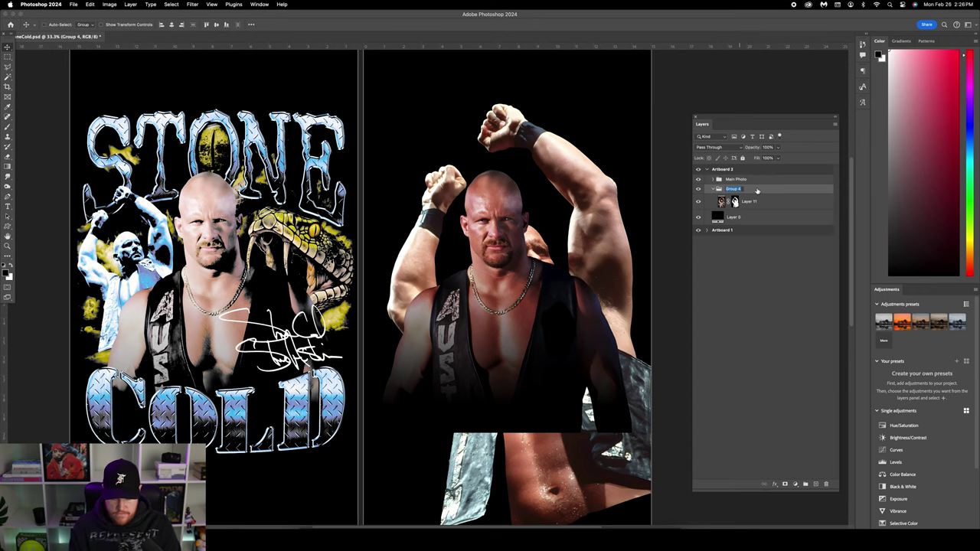
text(o Left)
key(Return)
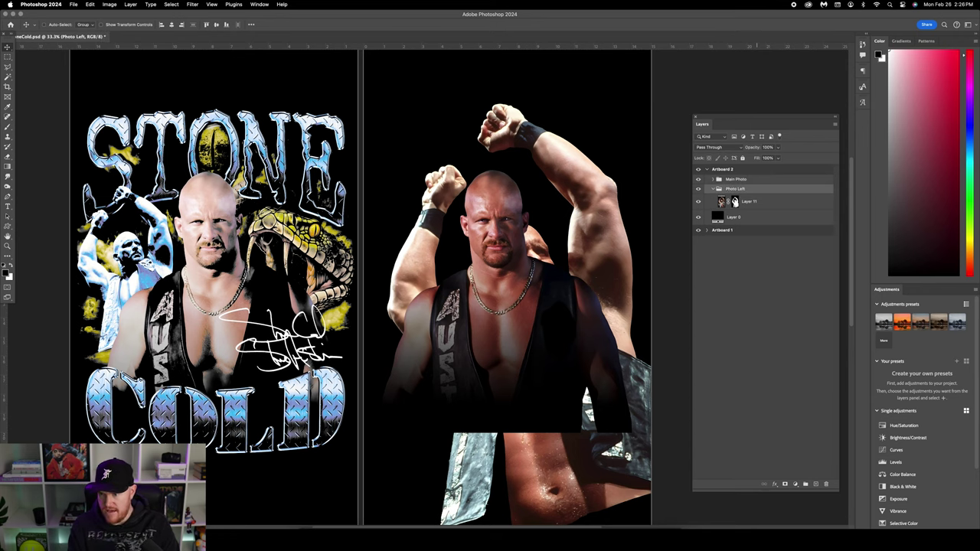
Scale down the raised-fists cutout behind the main figure with Free Transform.
key(super+t)
drag(340, 76, 431, 157)
key(Return)
key(super+t)
drag(559, 347, 626, 407)
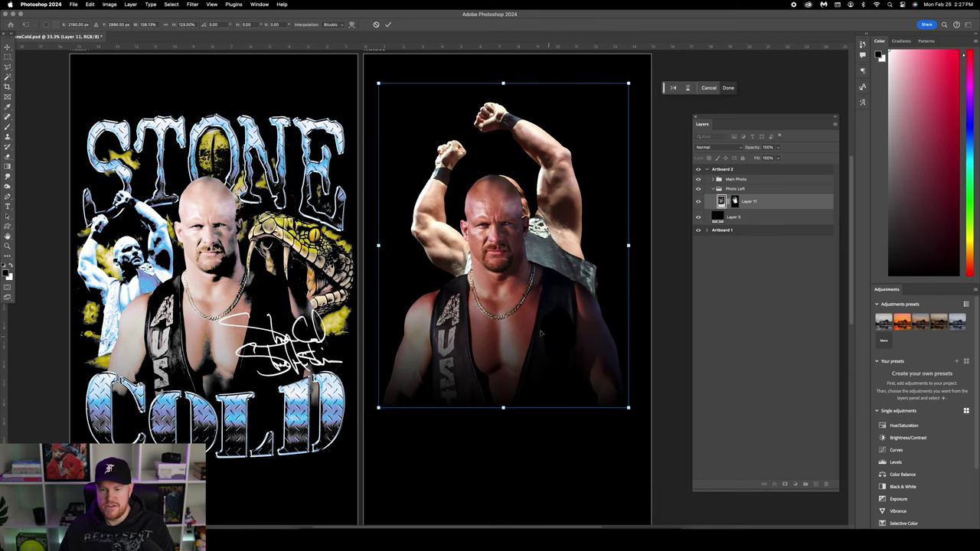
key(Escape)
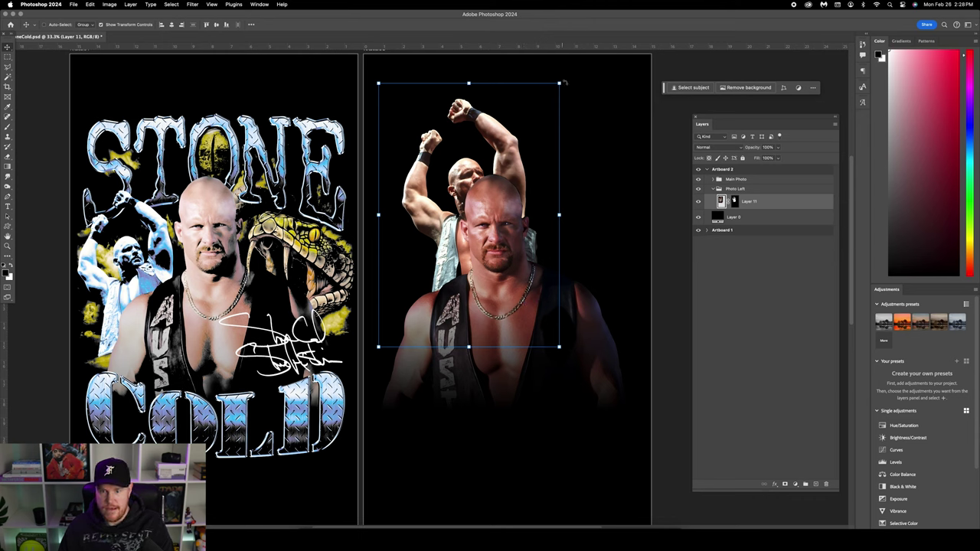
Shrink the raised-fists cutout to fit beside the main figure's AUSTIN-lettered vest side and rename its layer Photo Left.
click(559, 83)
drag(559, 83, 487, 188)
click(739, 189)
click(750, 202)
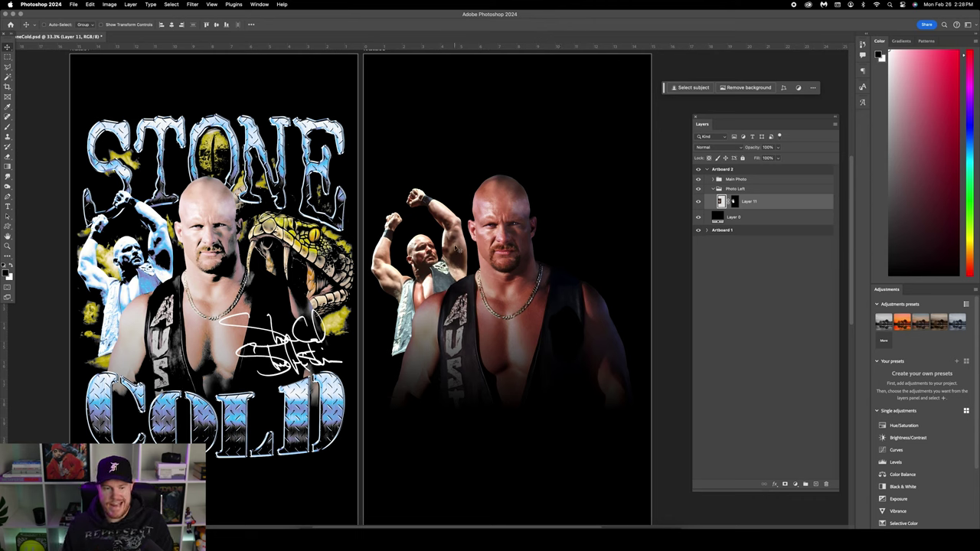
double_click(749, 201)
text(Photo Left)
key(Return)
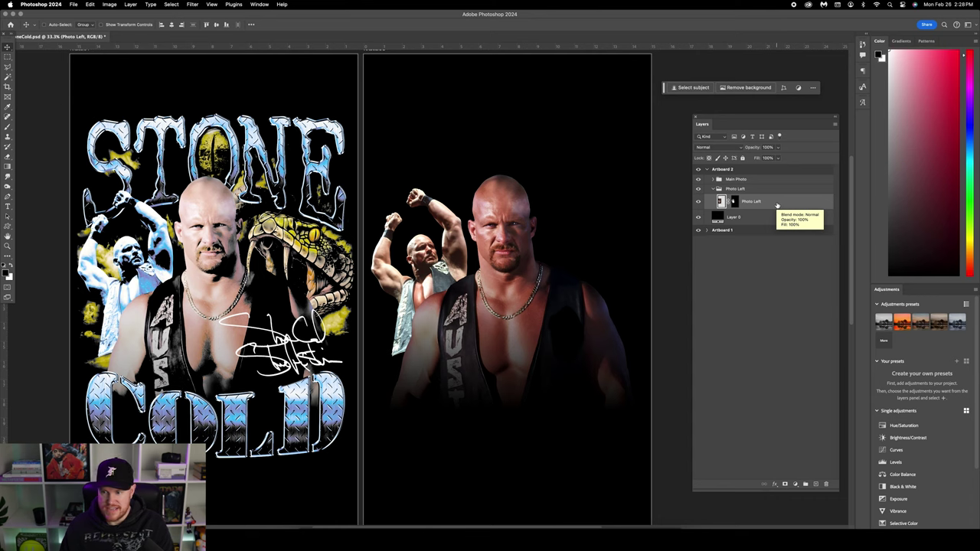
Add a Gradient Map adjustment above the Photo Left layer and clip it to that layer.
click(796, 485)
scroll(798, 486, down, 1)
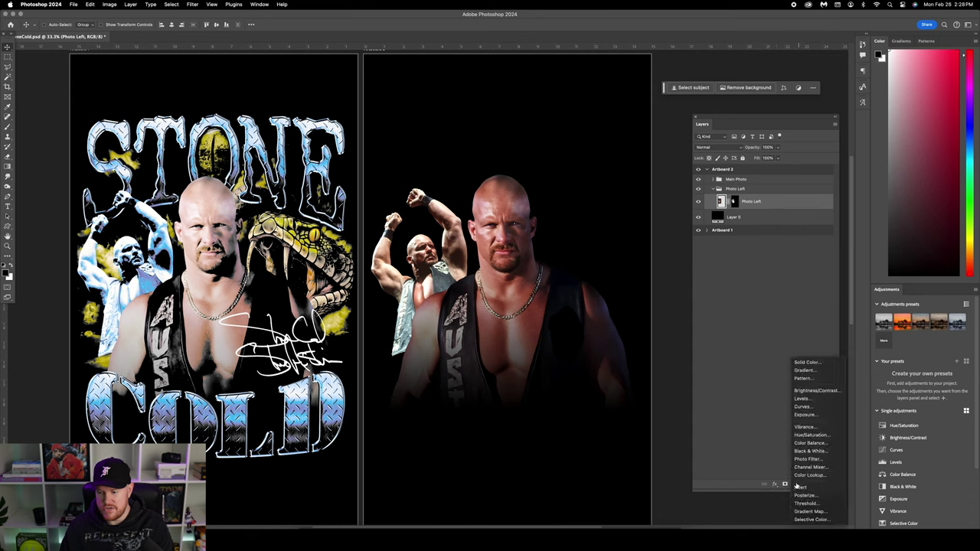
click(806, 512)
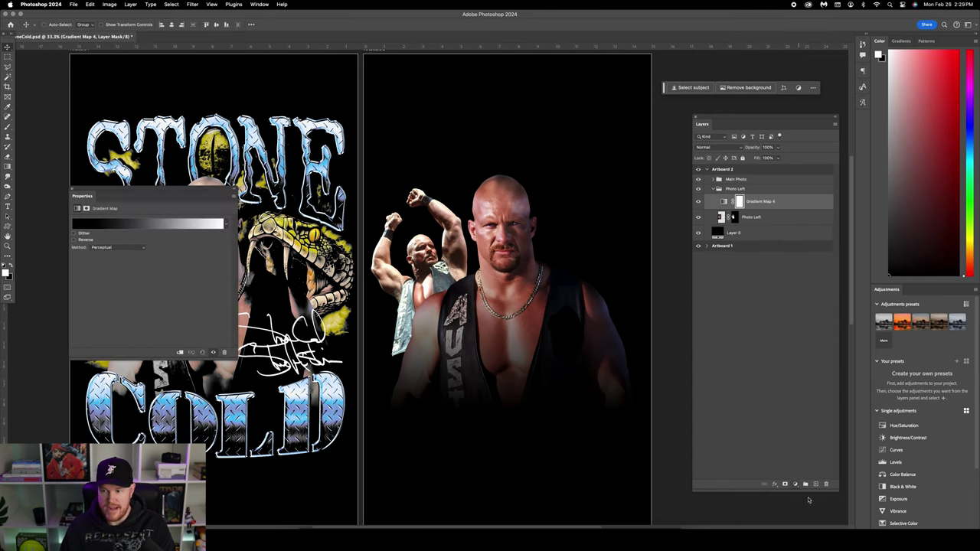
right_click(785, 205)
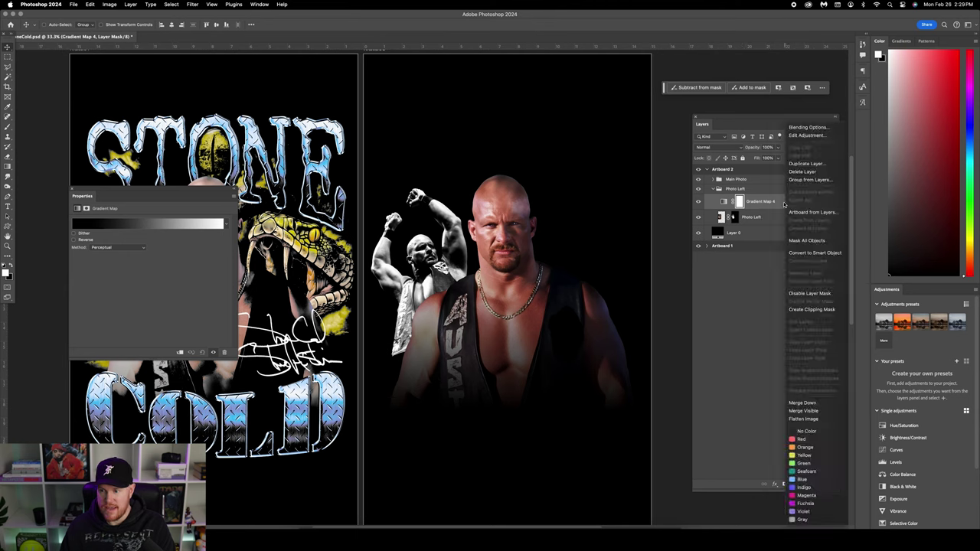
click(790, 305)
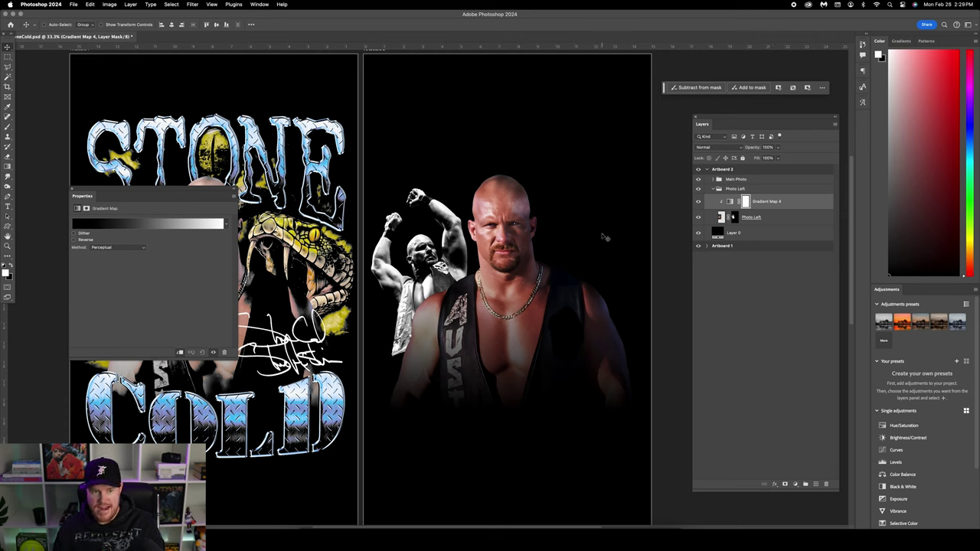
Apply the black-blue-white preset from FULLERMOE - Gruesome Gradient Maps (Vol. 1) to the Gradient Map and clear its properties off the artwork.
click(157, 226)
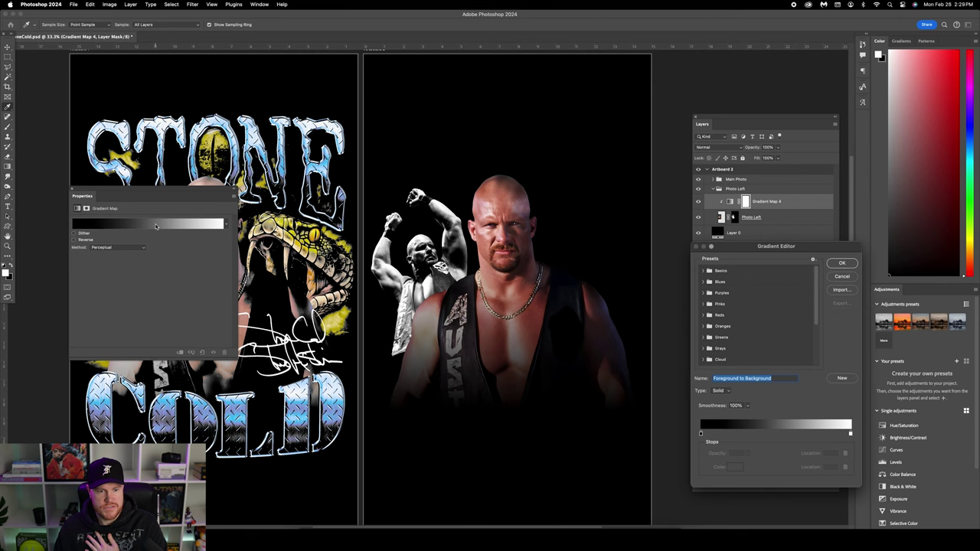
drag(818, 294, 818, 351)
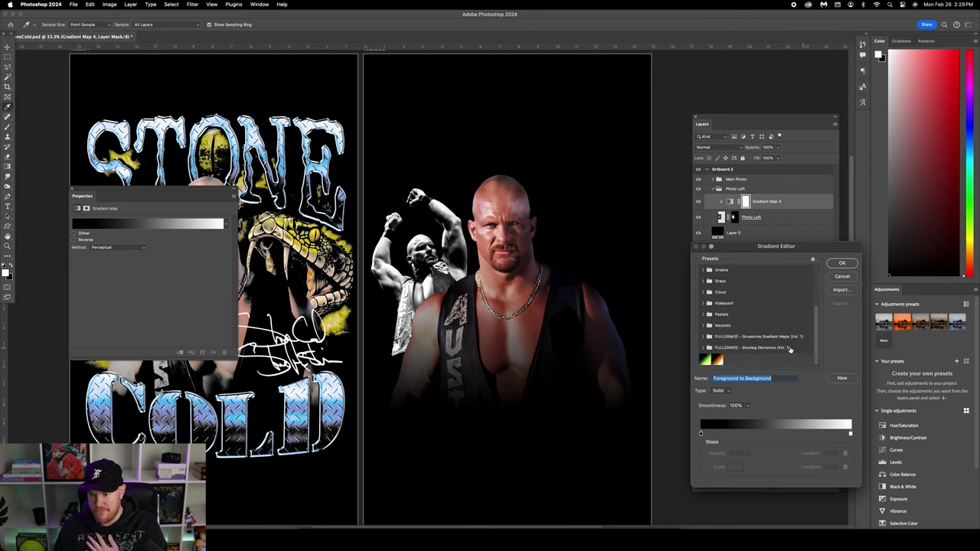
click(701, 336)
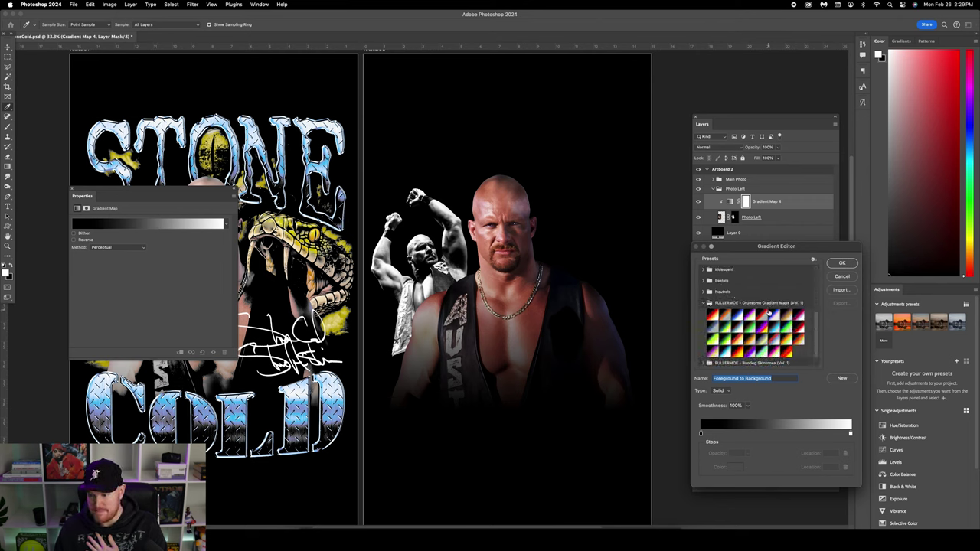
click(736, 316)
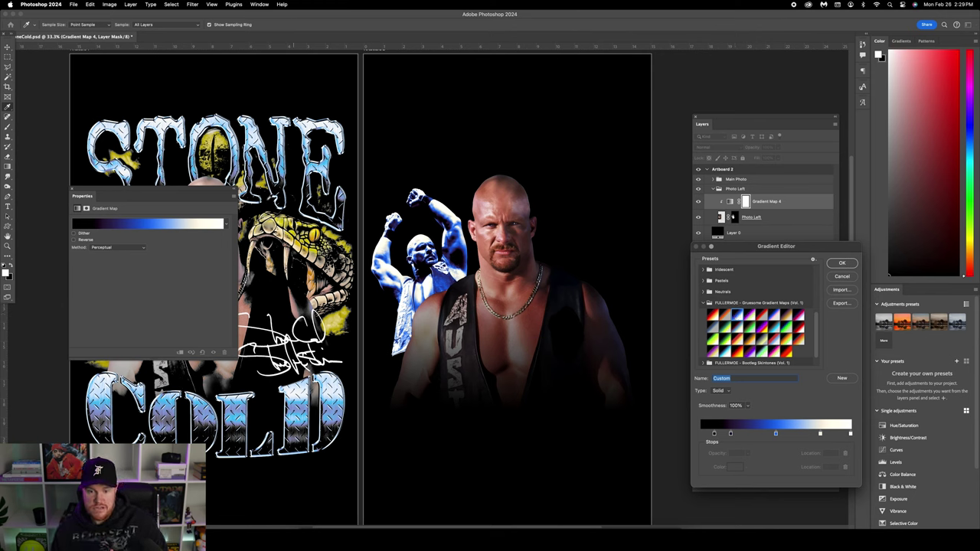
drag(176, 196, 253, 136)
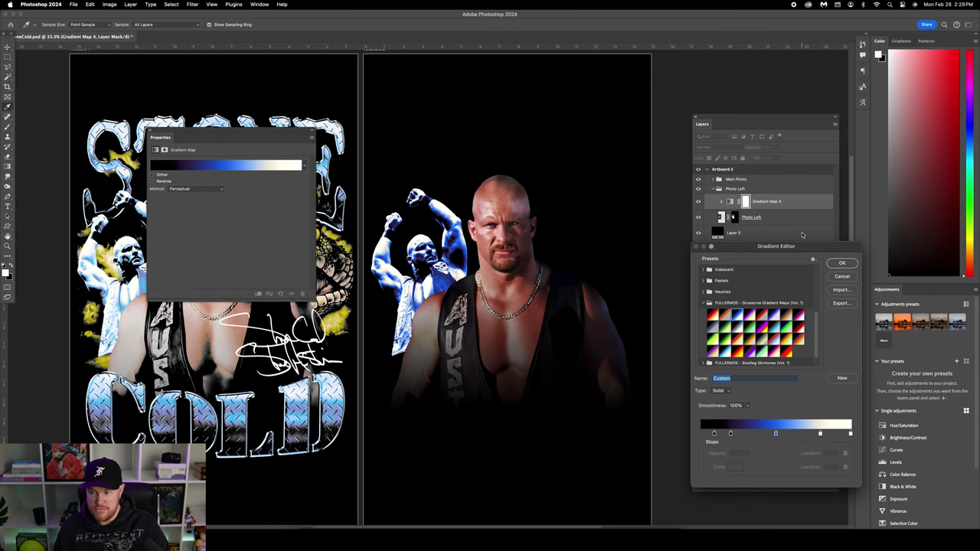
click(842, 263)
drag(188, 134, 668, 345)
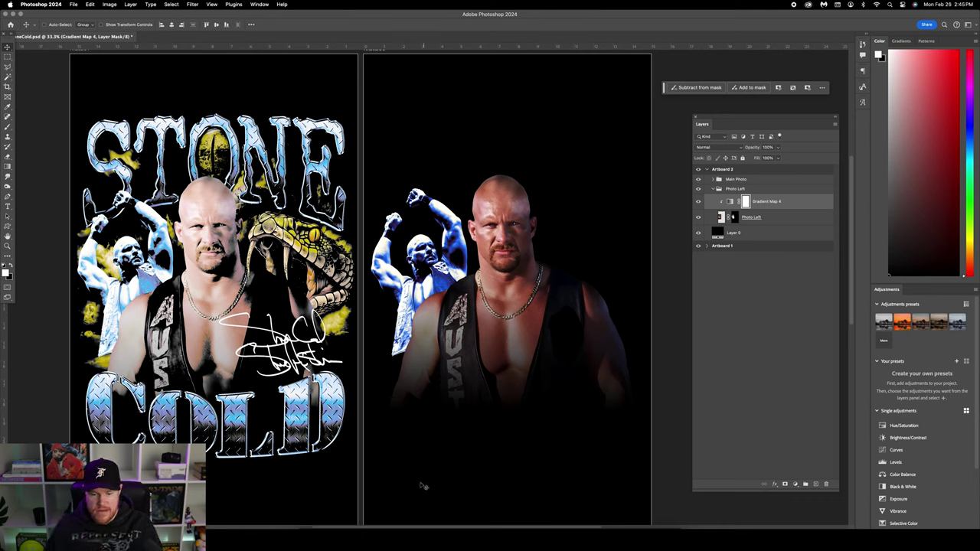
Switch to Chrome and compare the Pinterest snake reference image with the Midjourney snake grid in Discord.
click(420, 529)
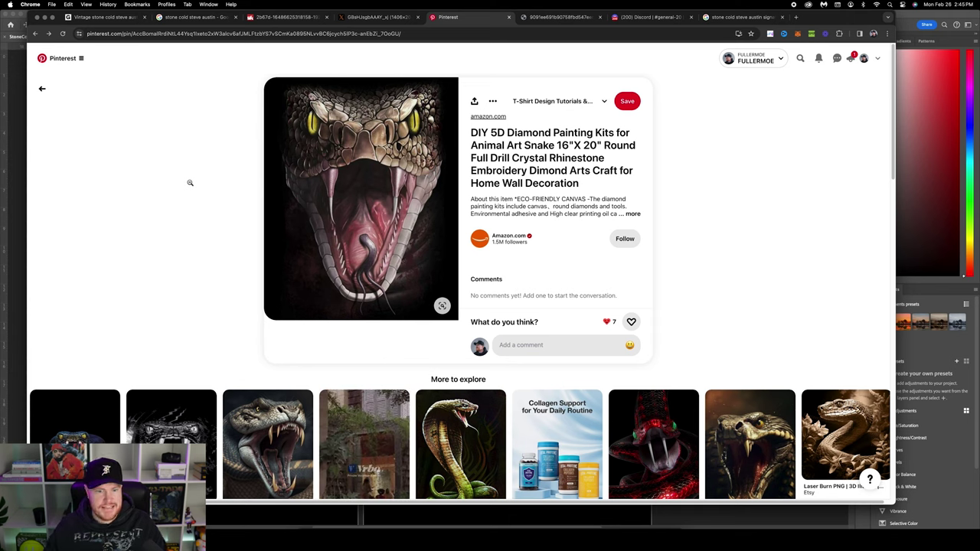
right_click(330, 137)
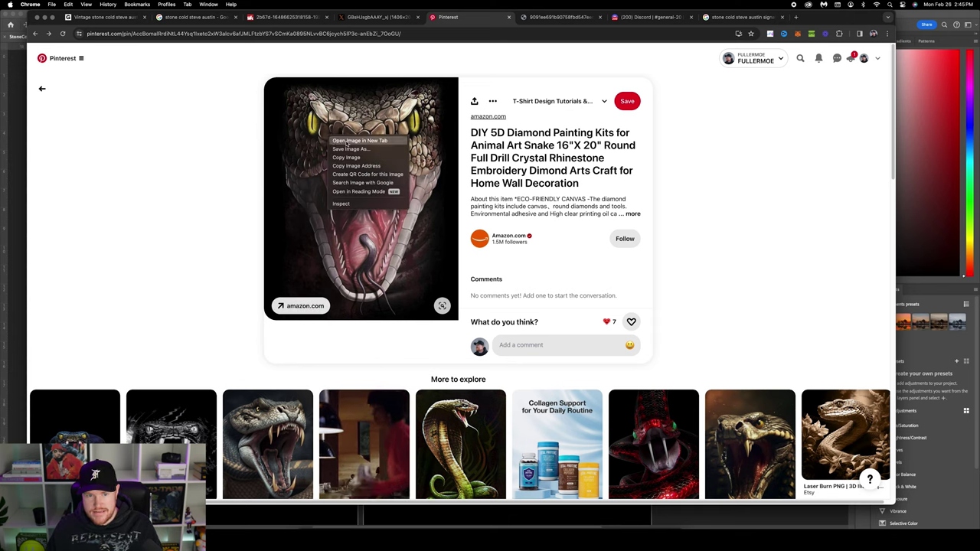
click(559, 17)
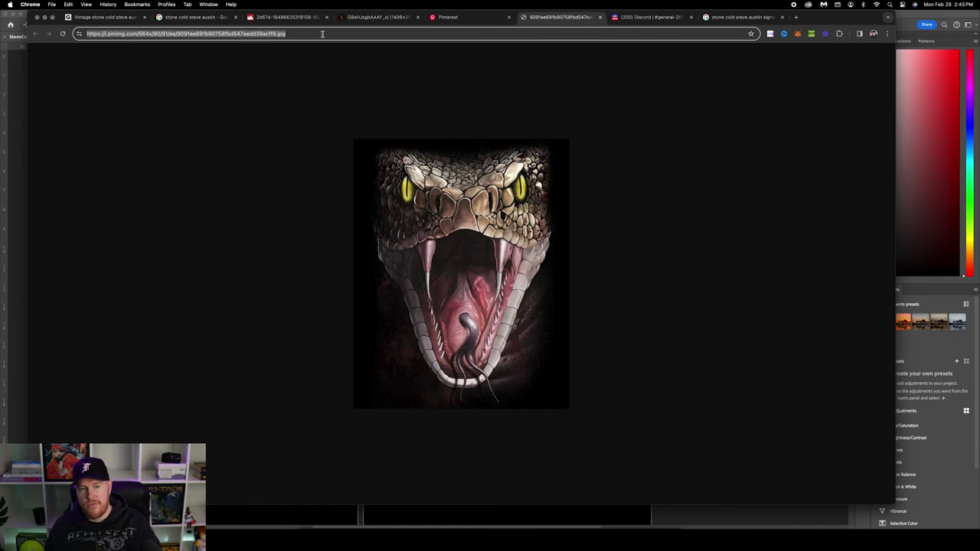
click(649, 17)
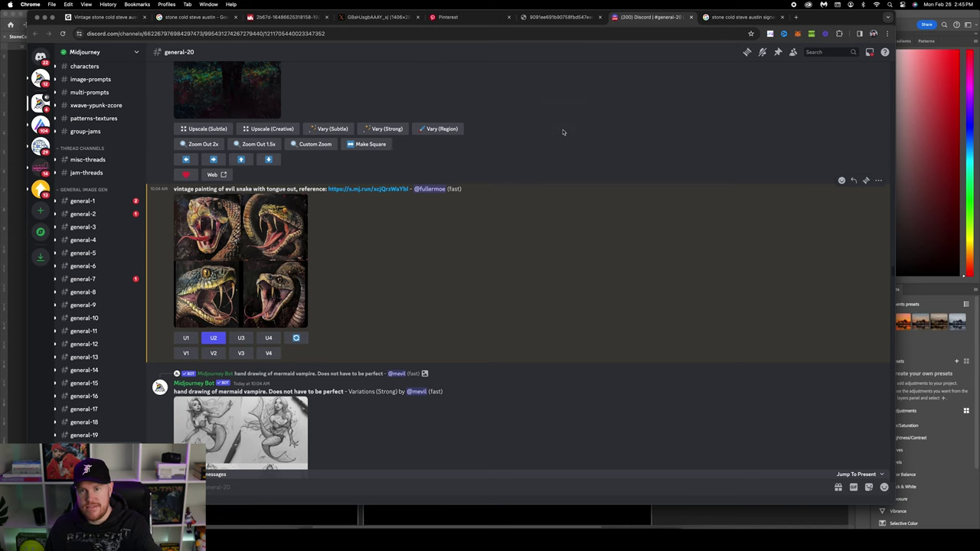
click(562, 17)
click(655, 16)
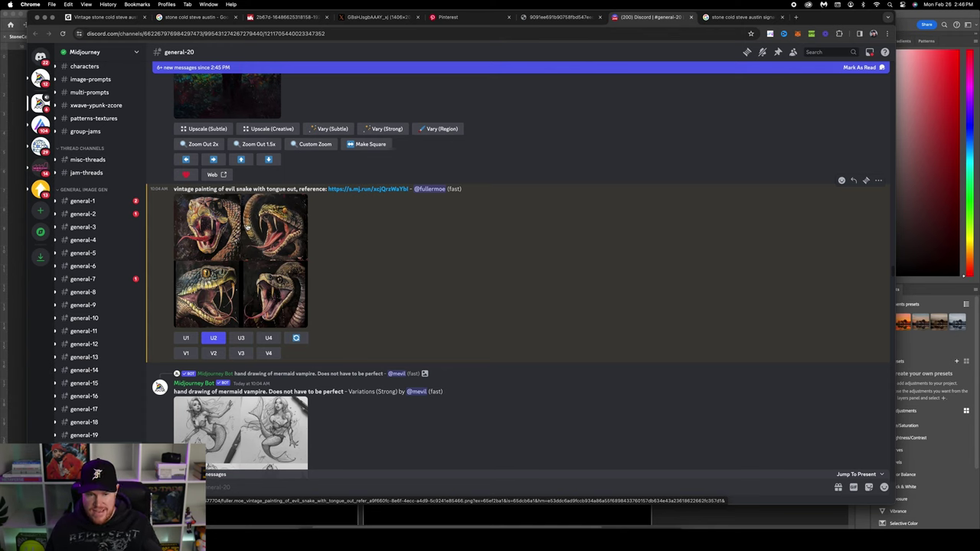
click(561, 17)
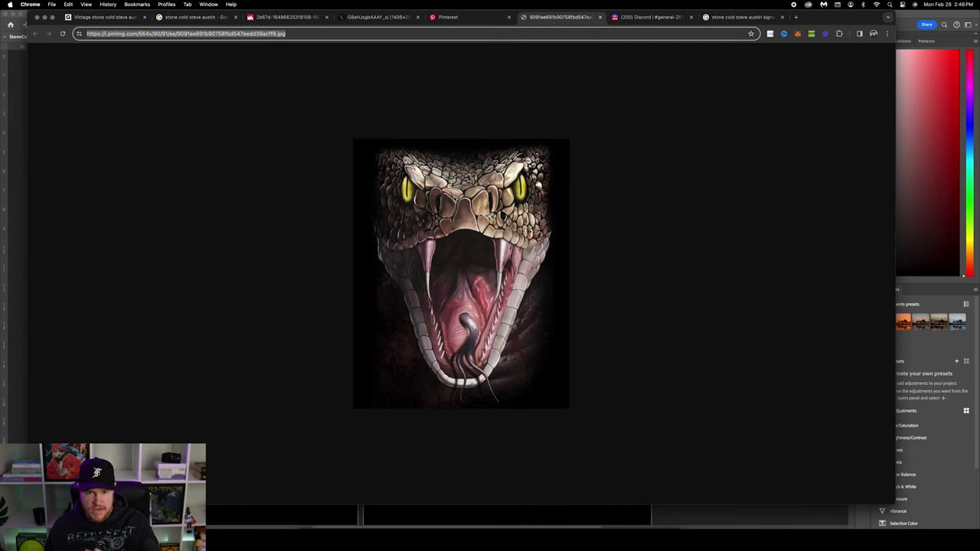
click(650, 17)
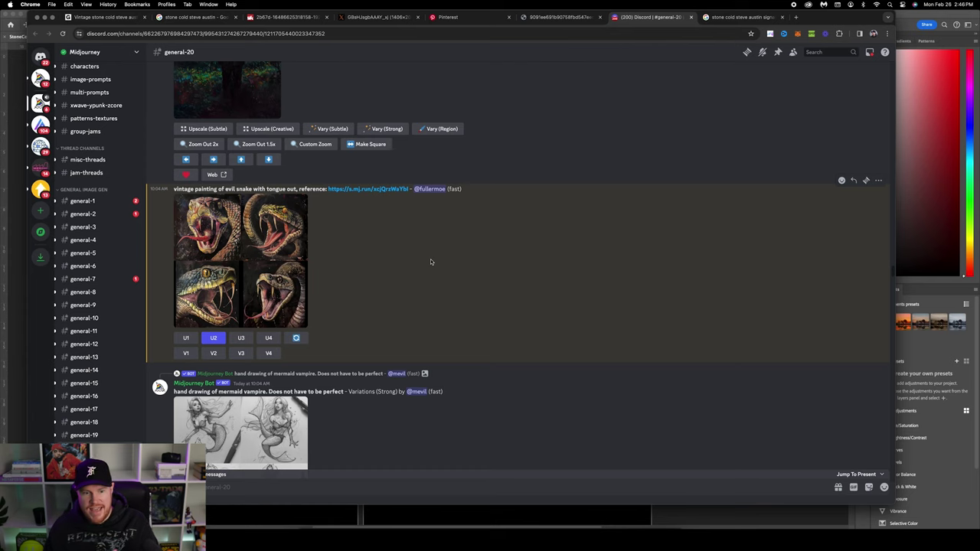
Enlarge the Midjourney grid of four evil snake paintings to examine the variations, and close the preview.
click(241, 218)
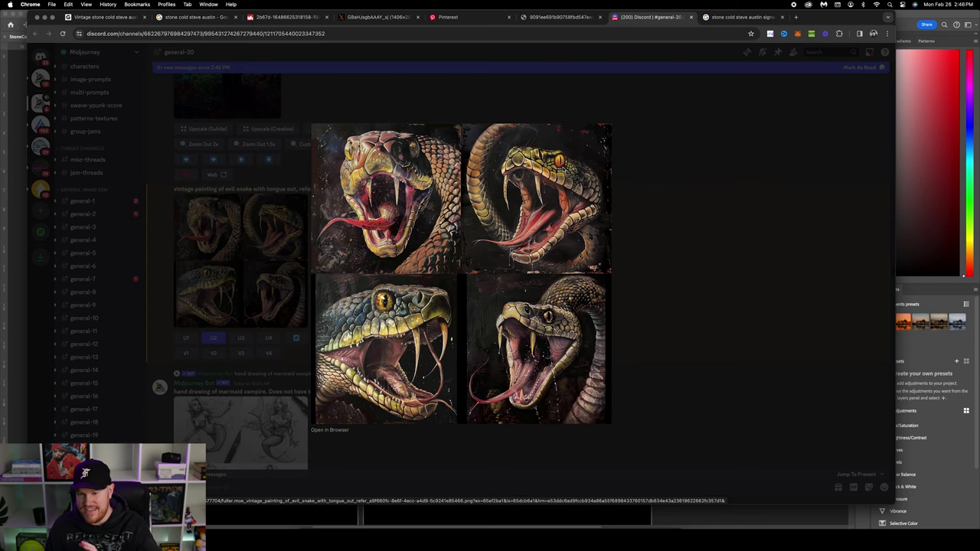
key(Escape)
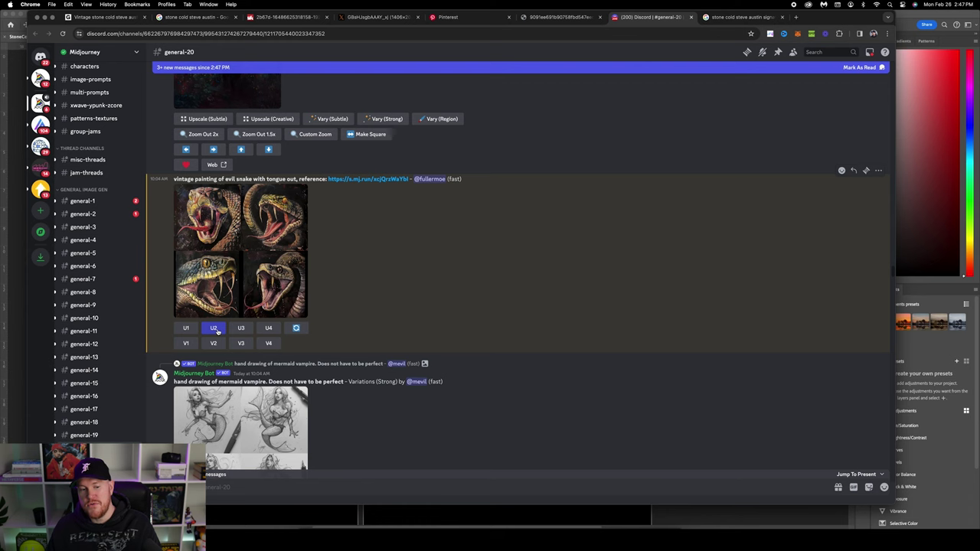
click(276, 205)
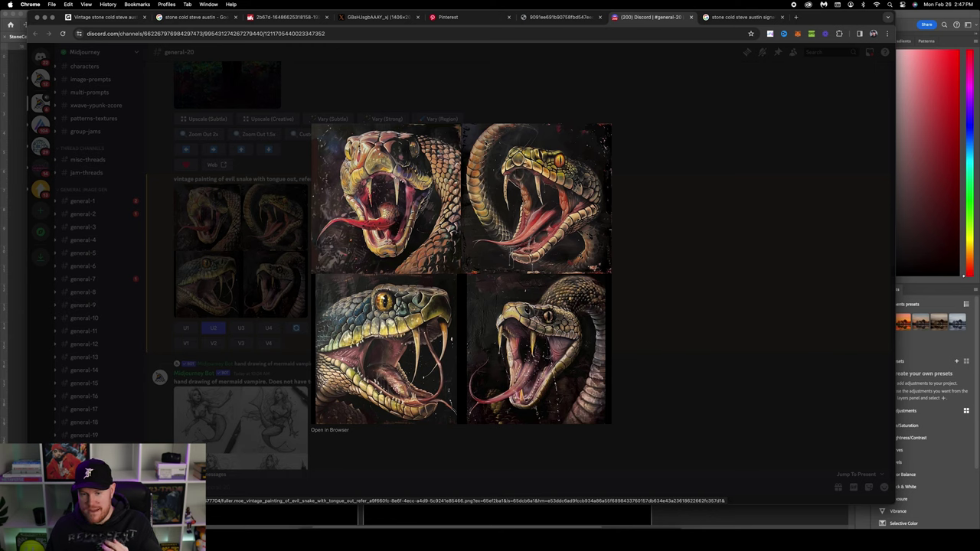
click(655, 228)
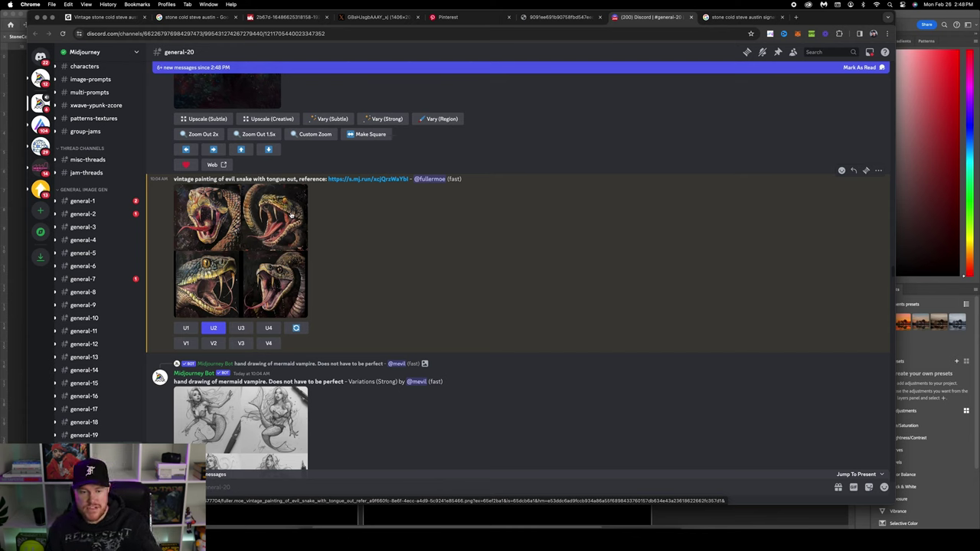
Enlarge Midjourney's single upscaled snake painting, Image #2, and save it to the desktop.
scroll(488, 283, down, 10)
scroll(487, 283, down, 15)
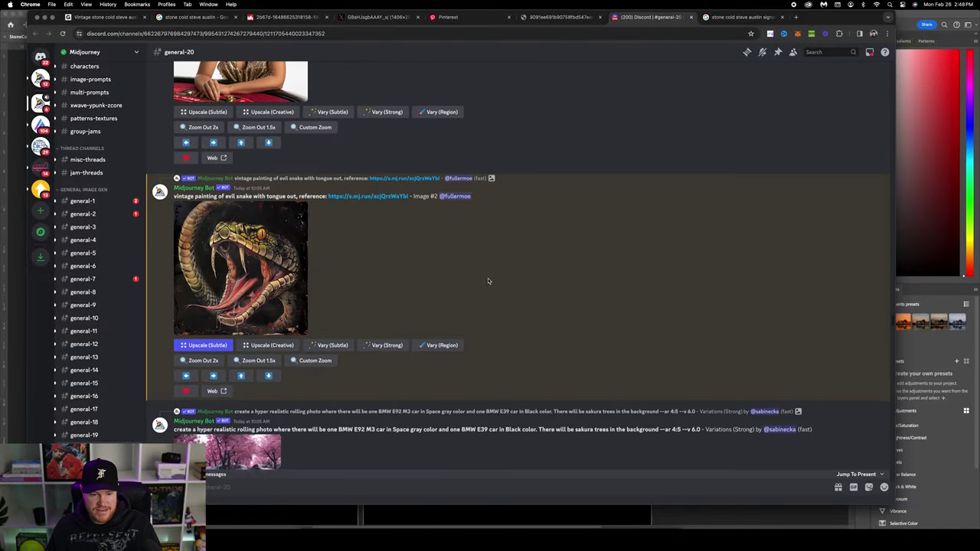
click(252, 269)
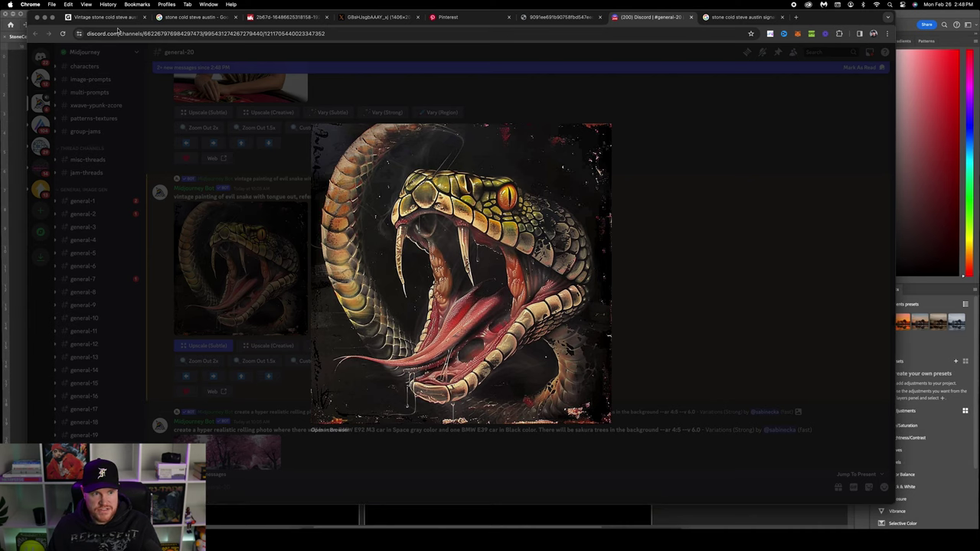
drag(107, 22, 29, 21)
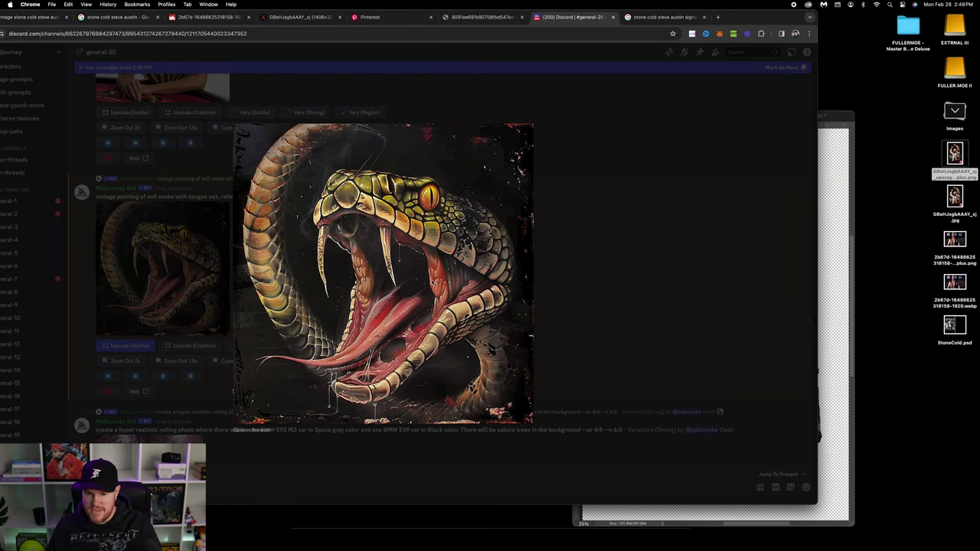
drag(434, 238, 942, 421)
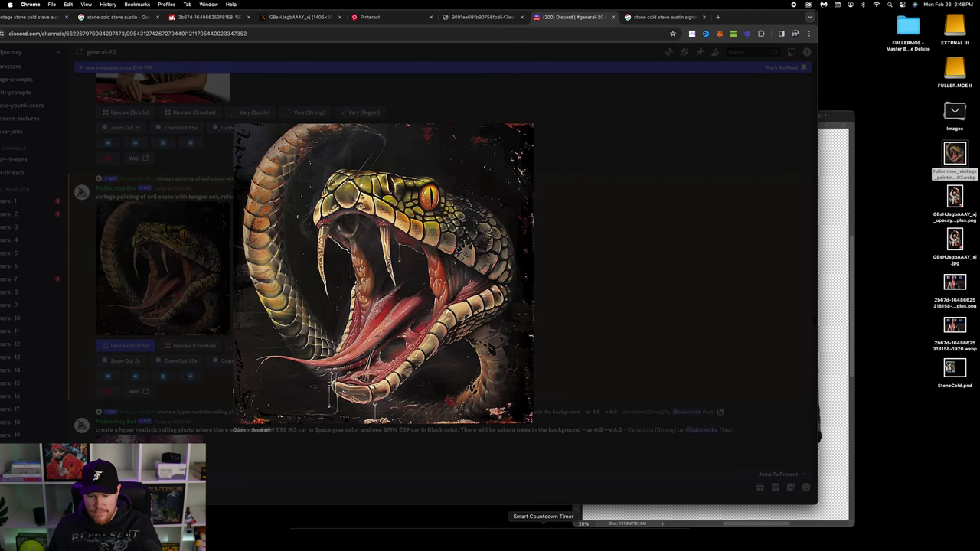
Switch to Upscayl, clear the loaded wrestler photo, and load the saved snake painting from the desktop for upscaling.
click(559, 536)
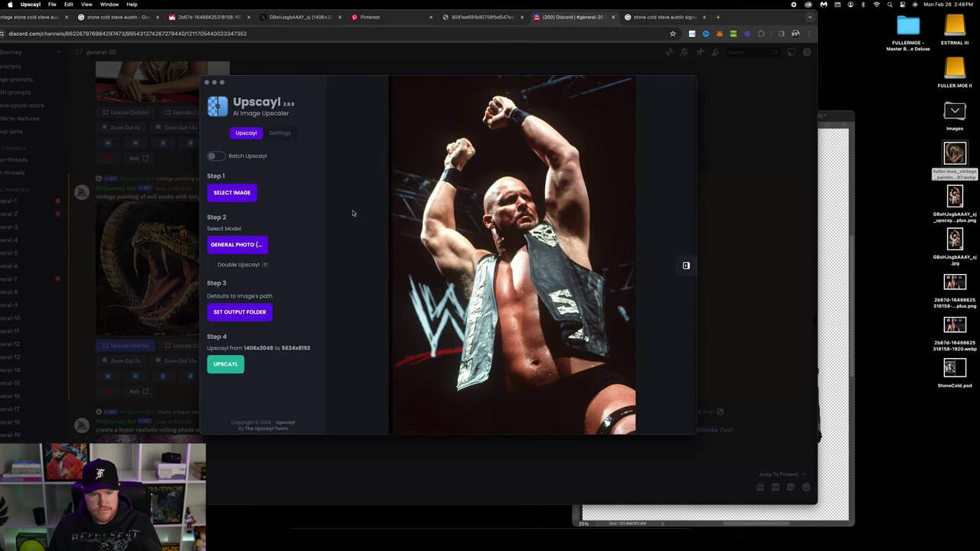
click(229, 195)
click(583, 255)
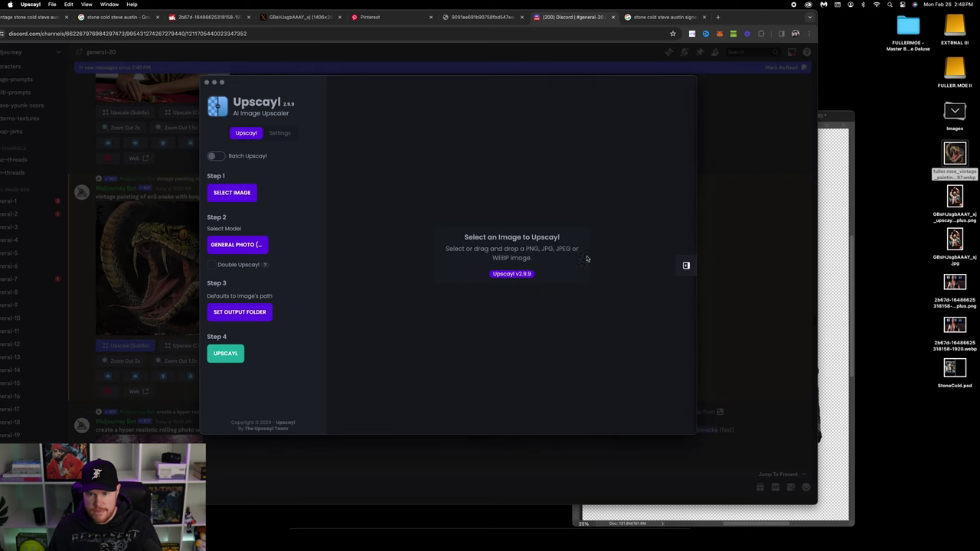
drag(955, 153, 507, 230)
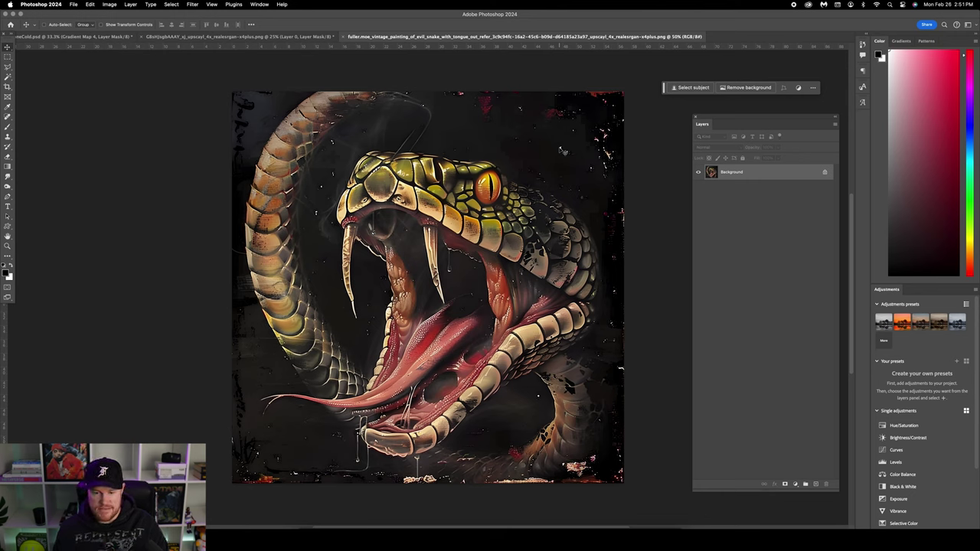
Copy the entire upscaled snake image and paste it into the StoneCold.psd document within the Photo Left group.
key(super+a)
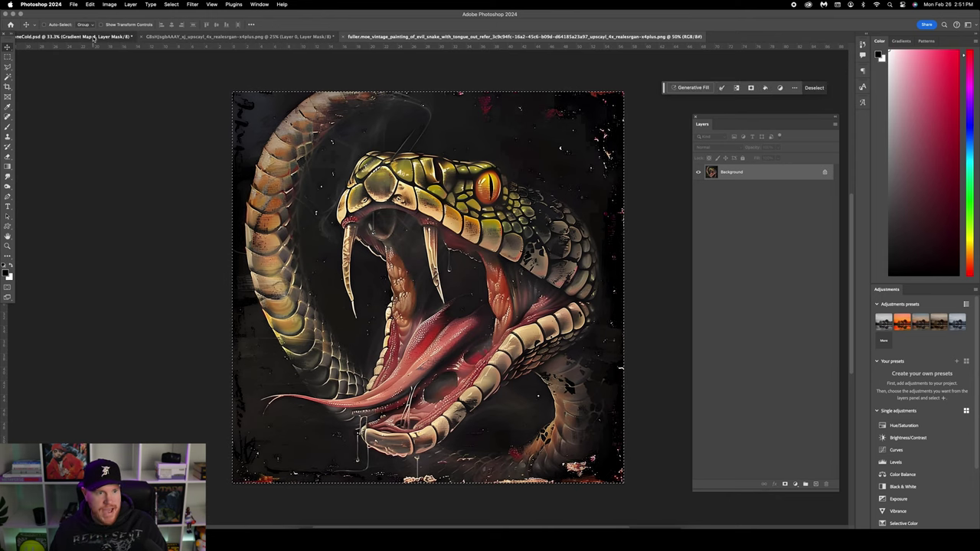
click(131, 35)
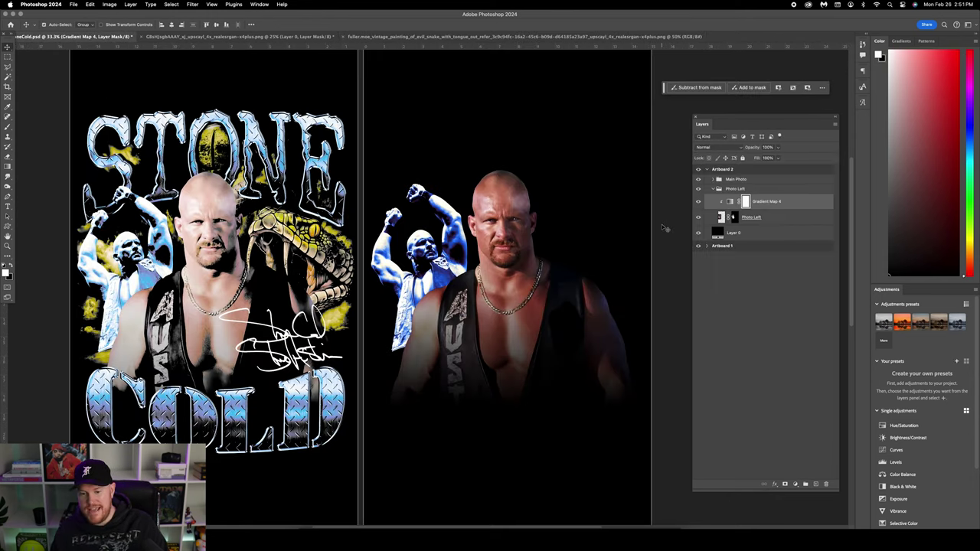
key(super+v)
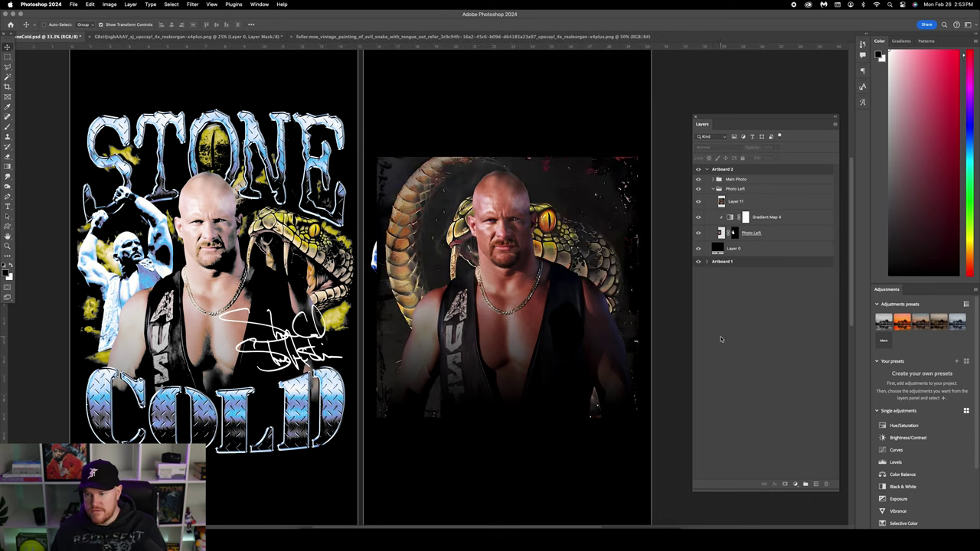
Rename the pasted snake layer as Snake and convert it to a smart object.
double_click(735, 202)
text(Snake)
key(Return)
right_click(760, 205)
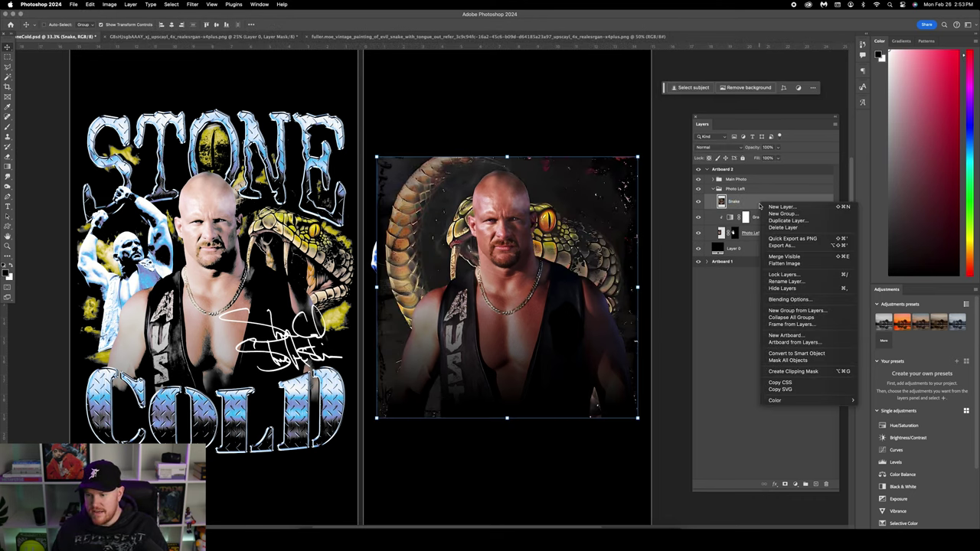
click(796, 353)
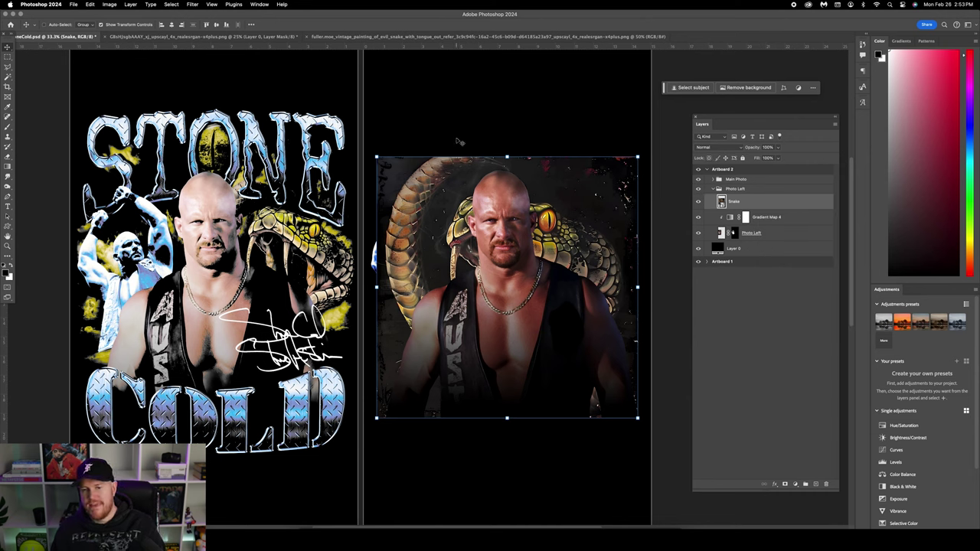
Scale the Snake layer to about 63%, rotate it about 8° clockwise, and place its head beside the wrestler's face above his vest-side shoulder.
key(super+t)
drag(376, 157, 475, 187)
drag(497, 229, 526, 182)
drag(477, 156, 537, 172)
drag(579, 228, 567, 205)
drag(564, 155, 573, 144)
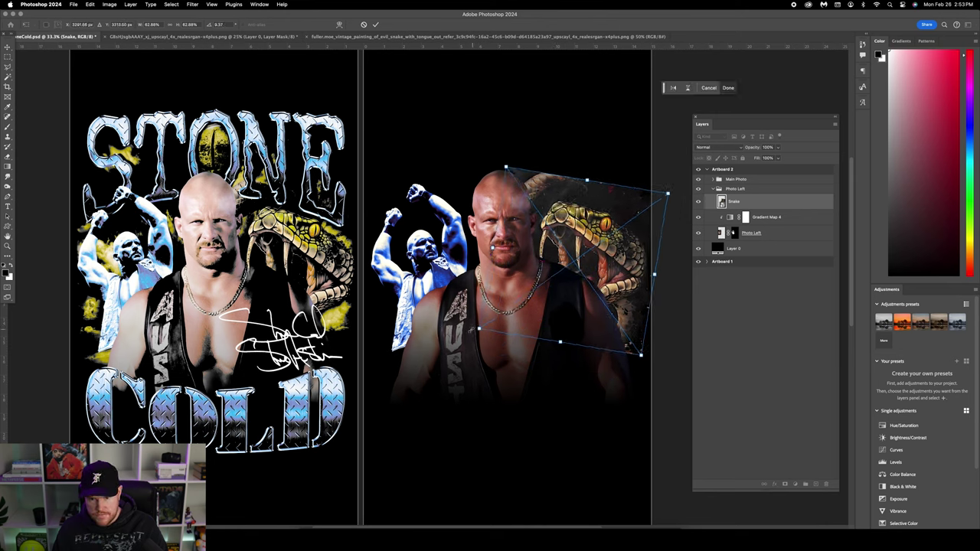
drag(477, 329, 475, 332)
mouse_move(571, 234)
mouse_down()
mouse_move(580, 207)
mouse_move(575, 230)
mouse_up()
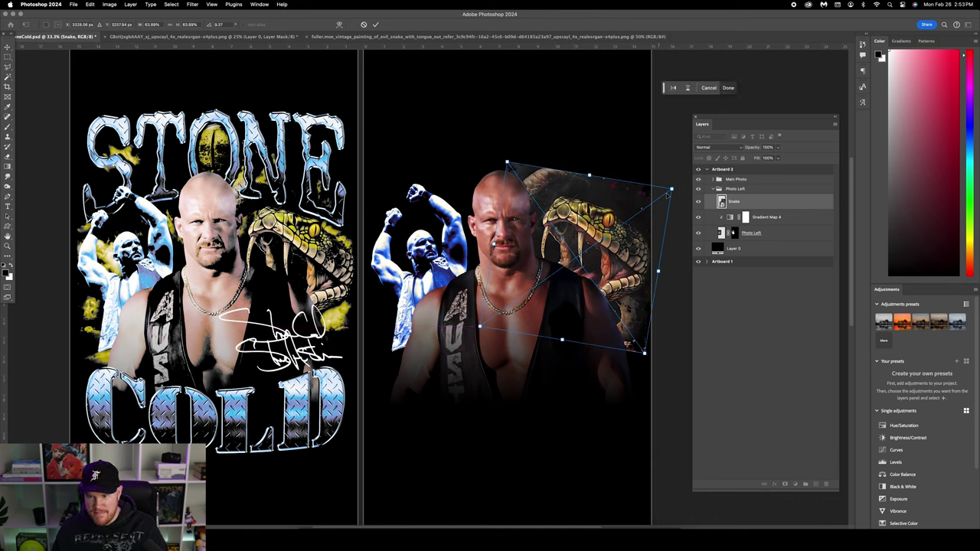
drag(672, 189, 668, 192)
key(Return)
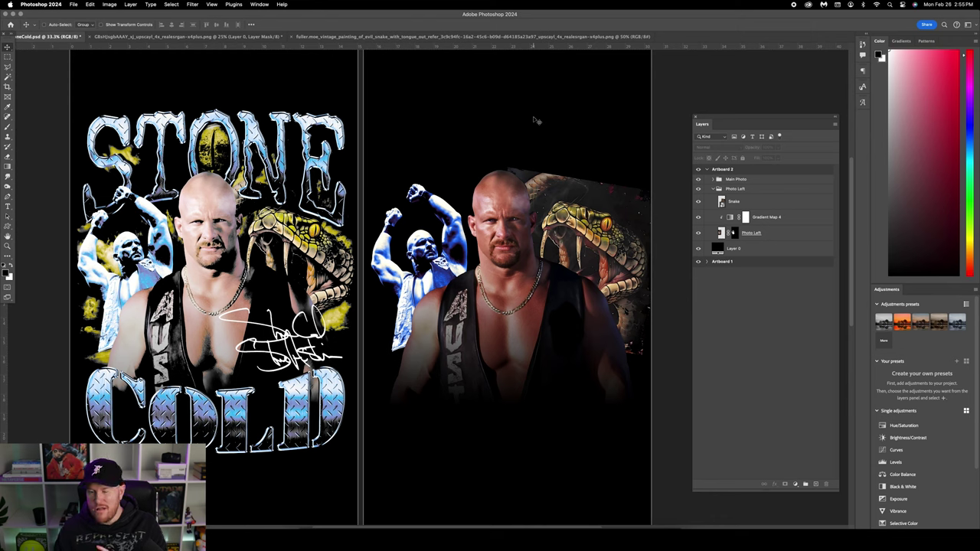
Add a Levels adjustment above the Main Photo group, deepen the blacks and brighten the midtones, and toggle it to compare the result.
click(781, 180)
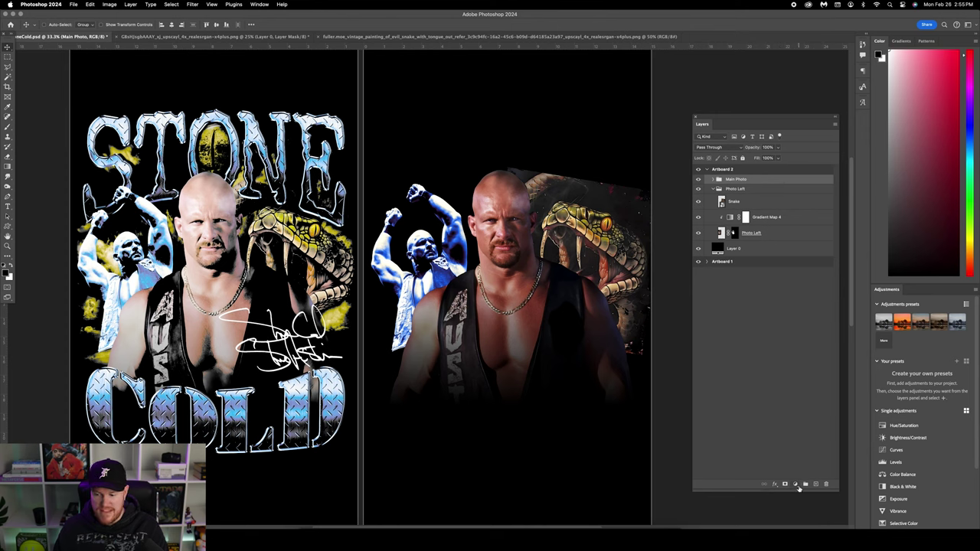
click(798, 487)
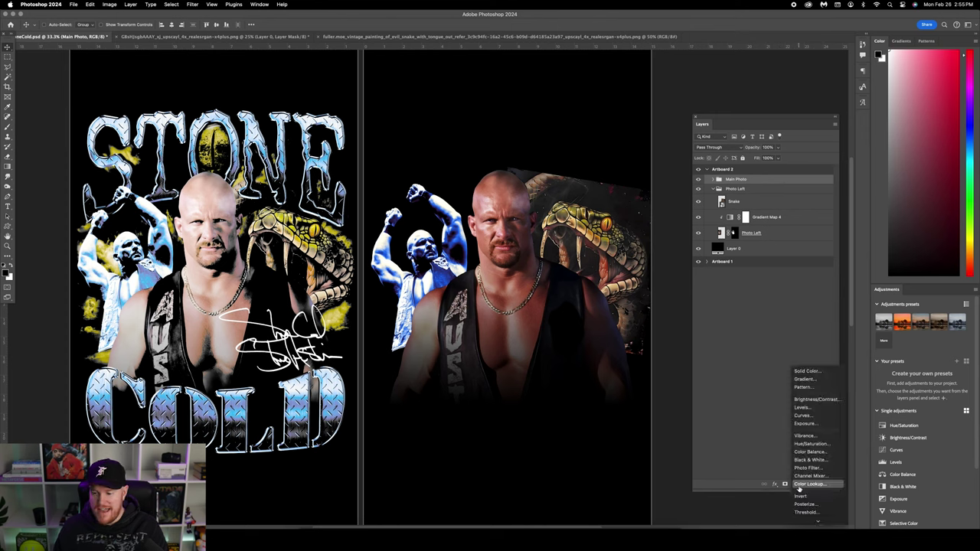
click(803, 407)
drag(464, 304, 466, 299)
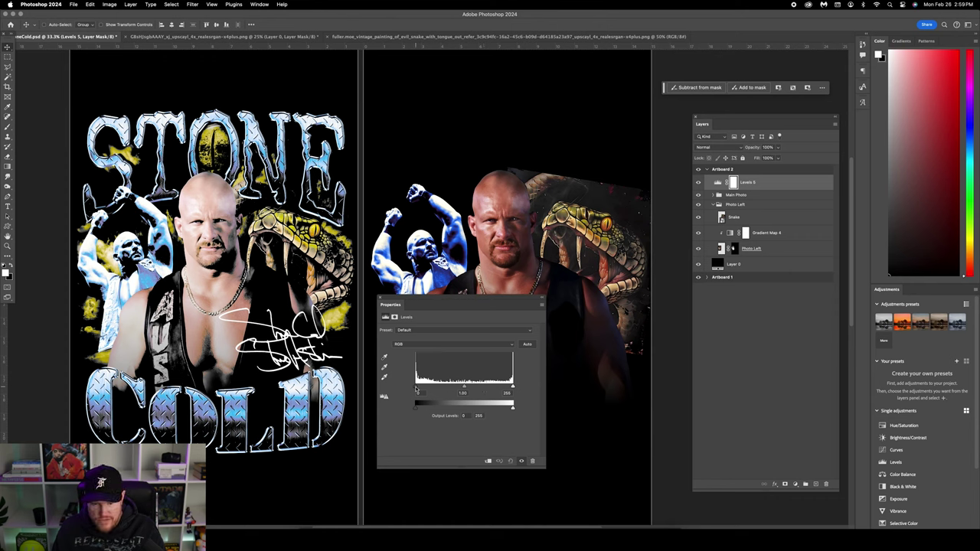
drag(419, 390, 431, 390)
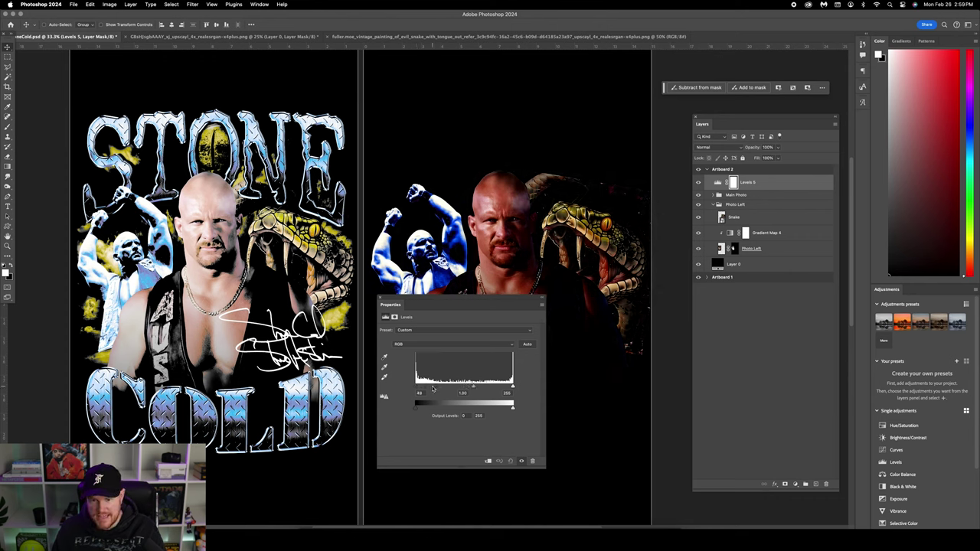
mouse_move(434, 386)
mouse_down()
mouse_move(470, 389)
mouse_move(437, 390)
mouse_up()
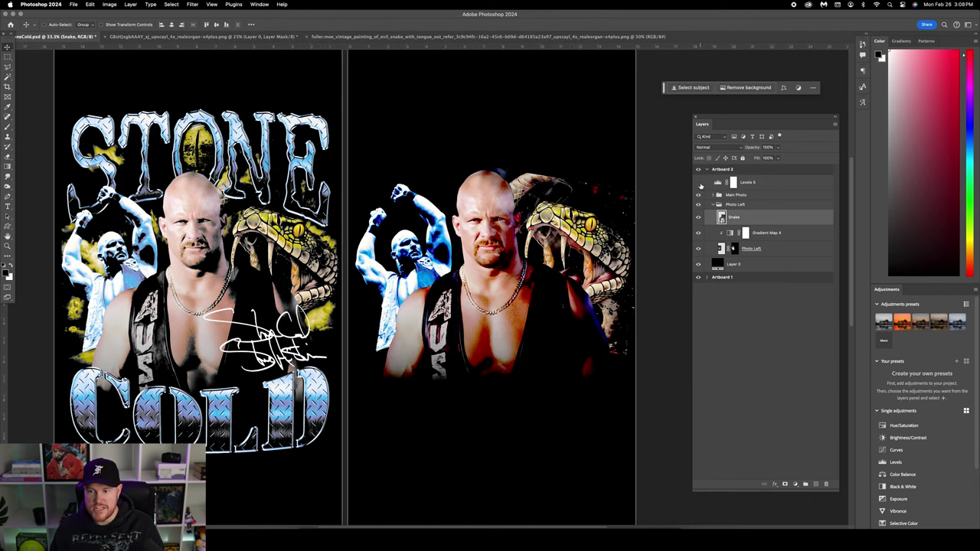
click(698, 183)
click(699, 183)
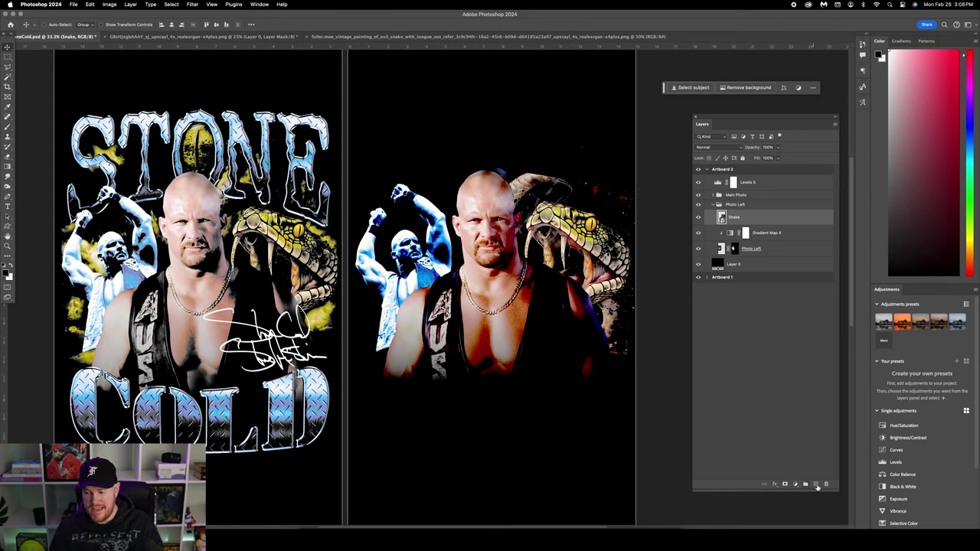
Create a new layer above Snake and paint out the speckled background around the snake in black with the Soft Round brush.
click(815, 484)
click(8, 127)
click(51, 25)
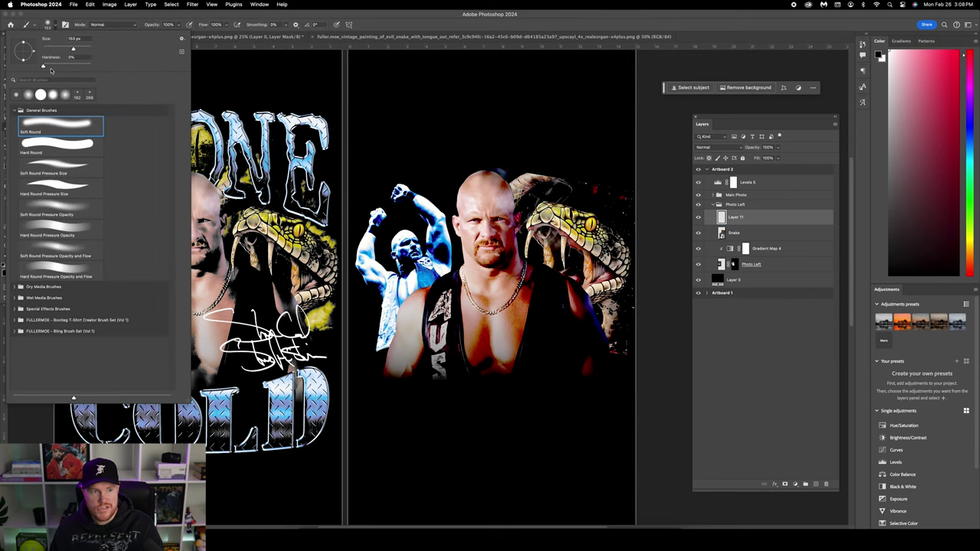
click(588, 187)
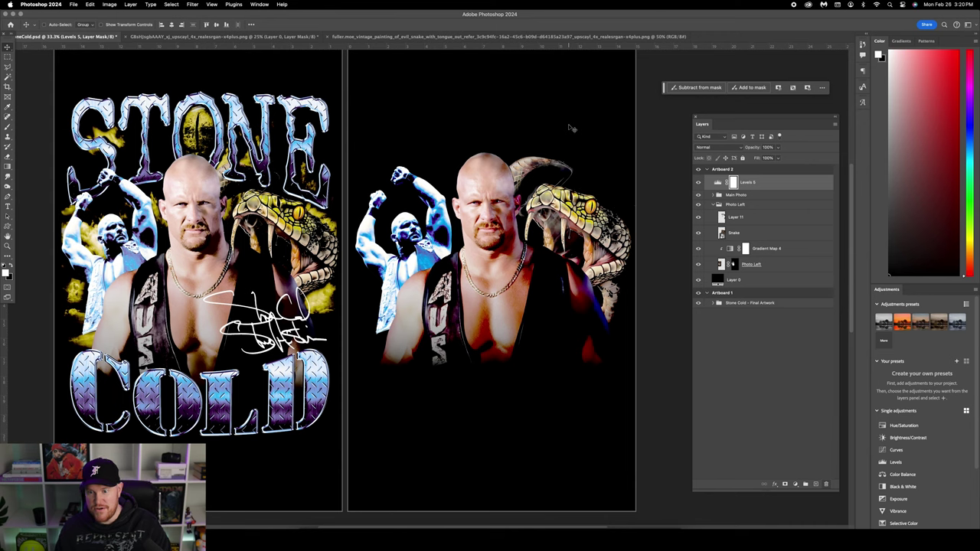
Group all artwork layers from Photo Left up to the Levels adjustment and name the group Layered Artwork.
click(772, 265)
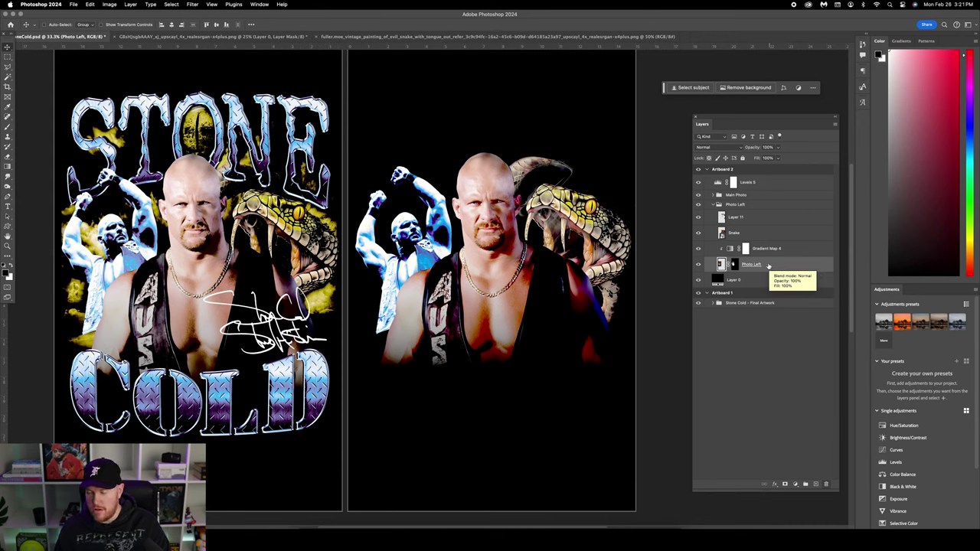
shift+click(776, 185)
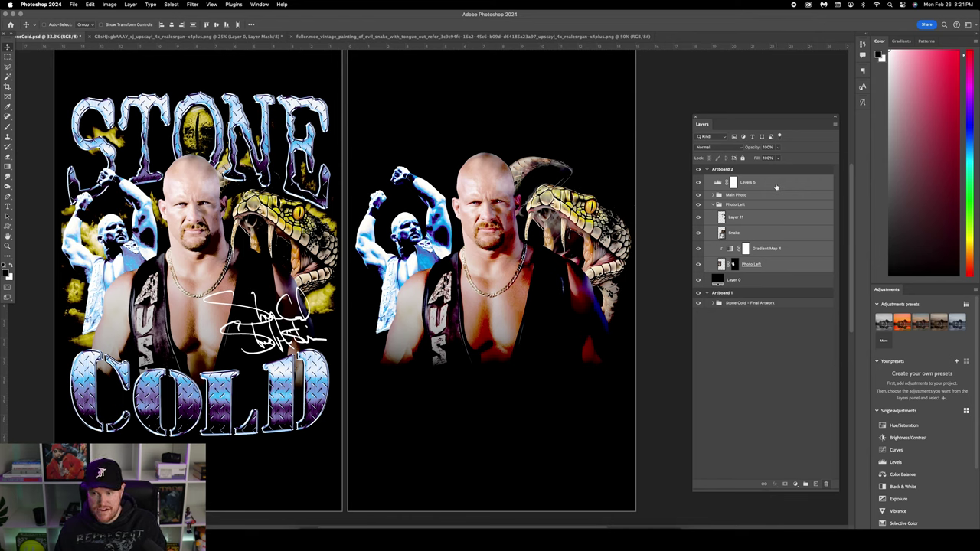
key(super+g)
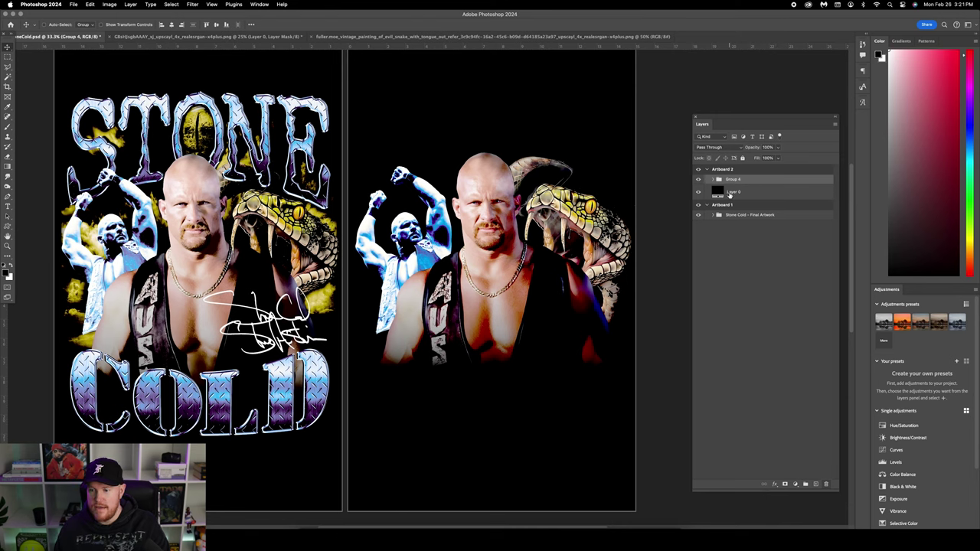
text(Le)
text(yered Artwork)
key(Return)
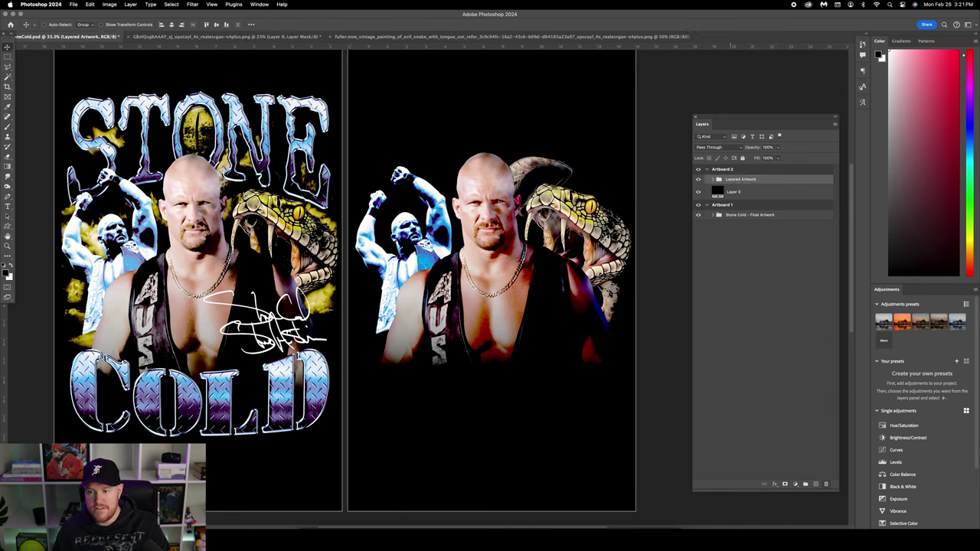
Split the Layered Artwork group's Blend If black point for the current layer to 0 / 145 and apply it.
double_click(773, 182)
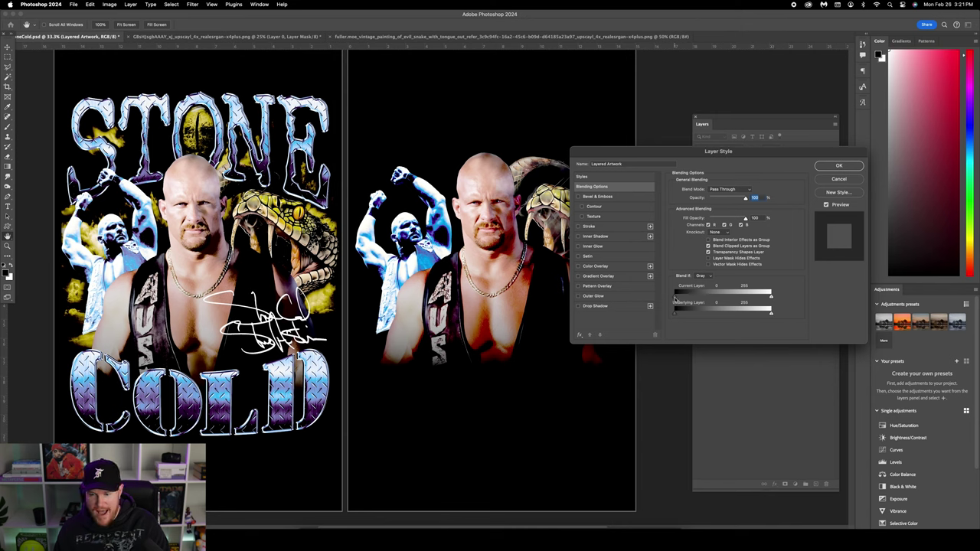
key(alt)
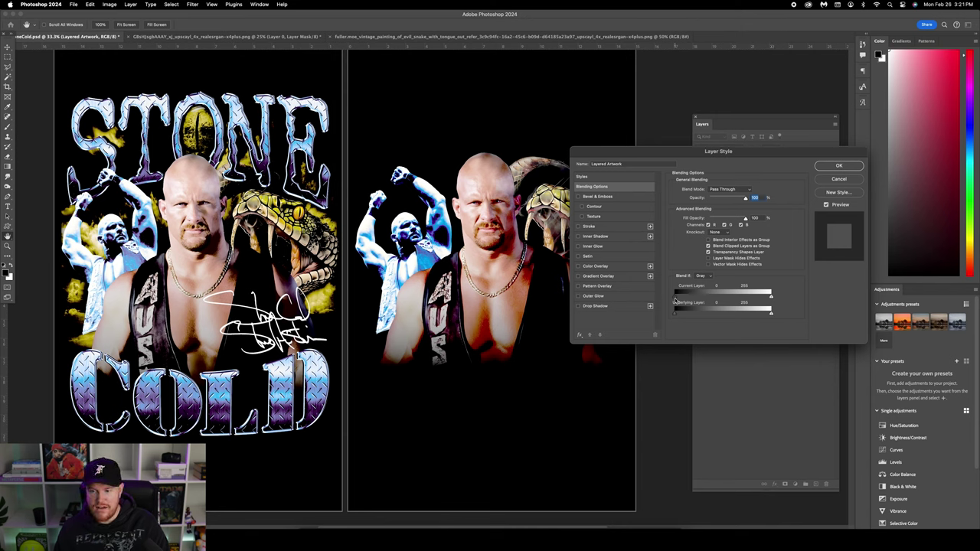
drag(712, 300, 732, 301)
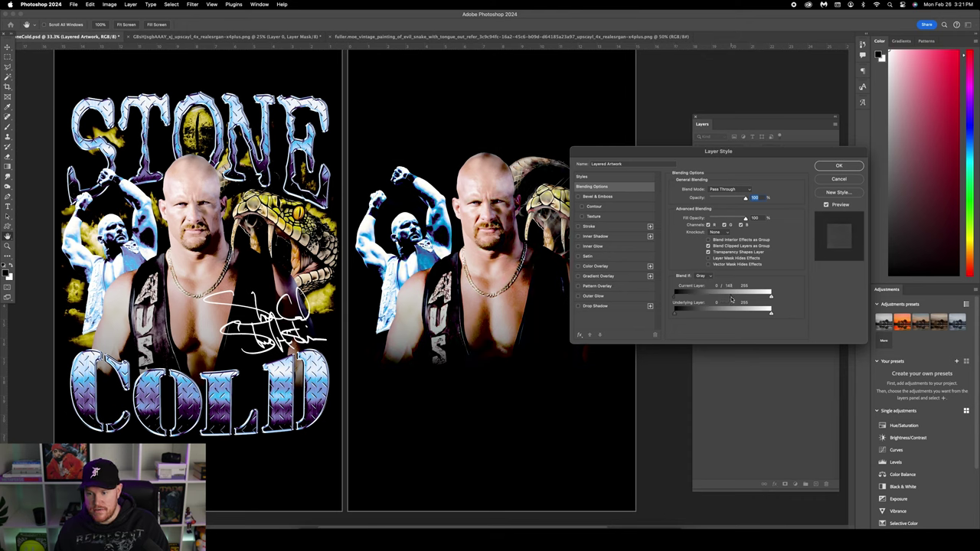
click(840, 166)
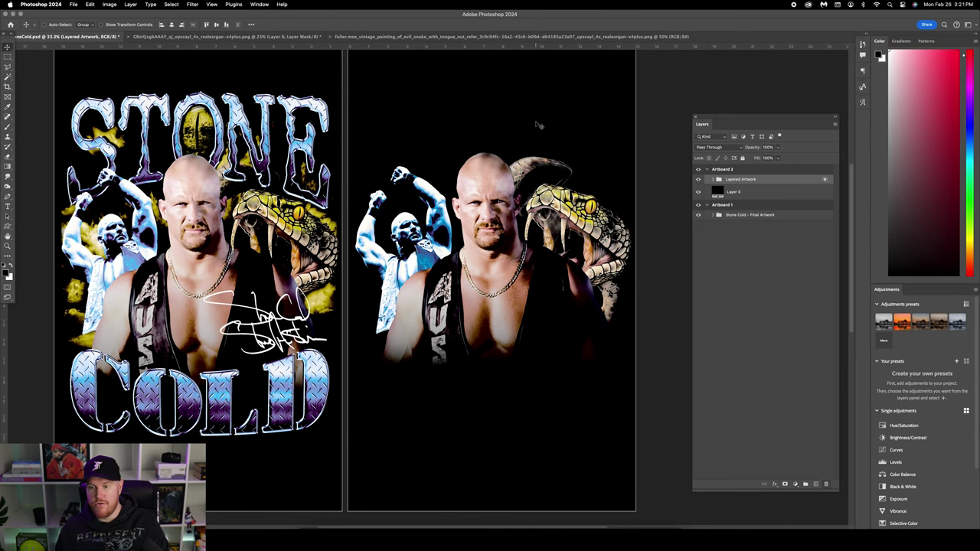
Expand the Layered Artwork group and set the Levels adjustment's midtone input to 4.07.
click(712, 179)
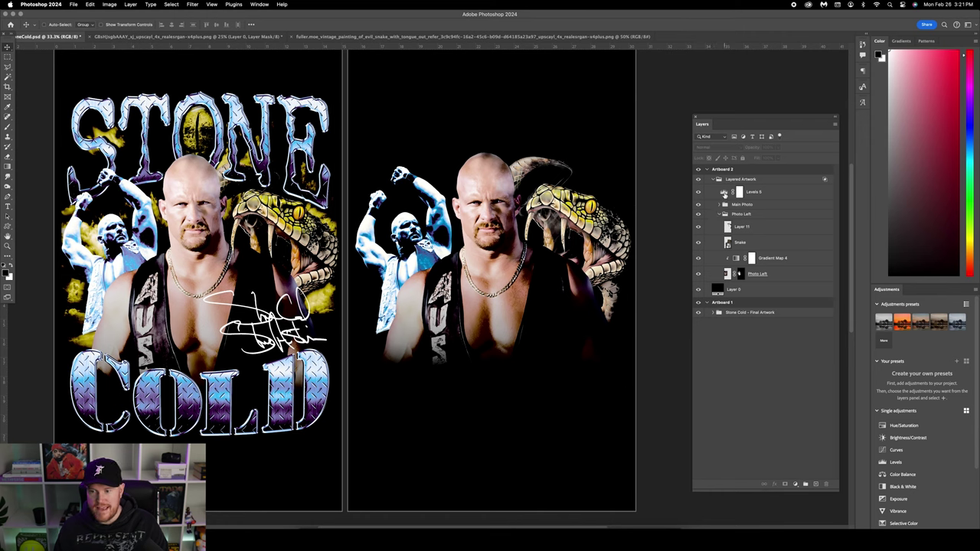
double_click(723, 194)
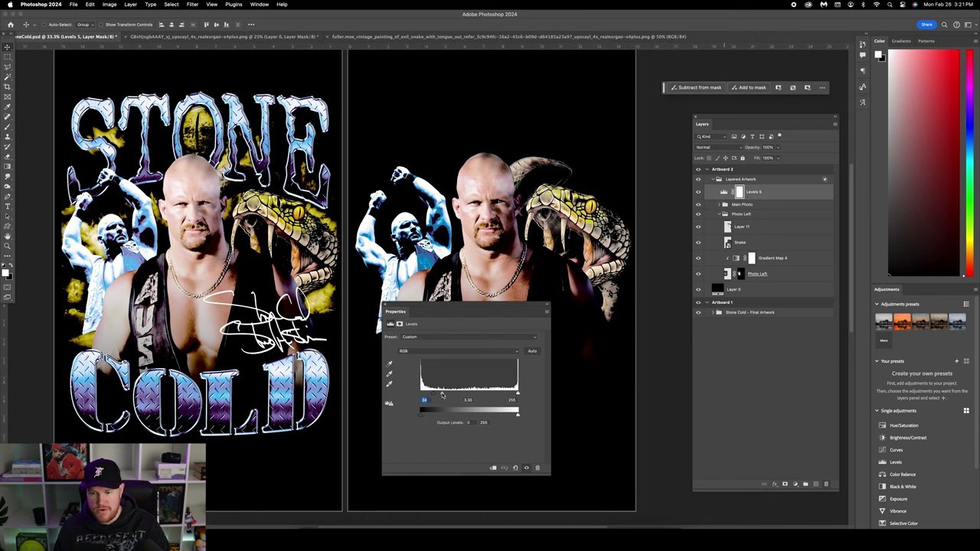
drag(441, 394, 439, 393)
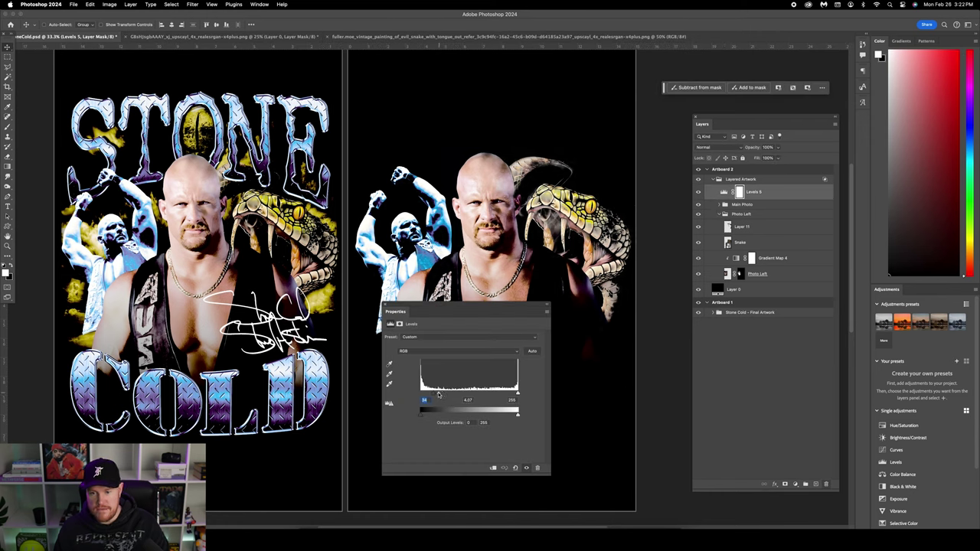
Apply a Brightness/Contrast adjustment with Use Legacy, brightness -20 and contrast 16 to the Snake layer, and select the Photo Left group.
click(752, 227)
click(760, 241)
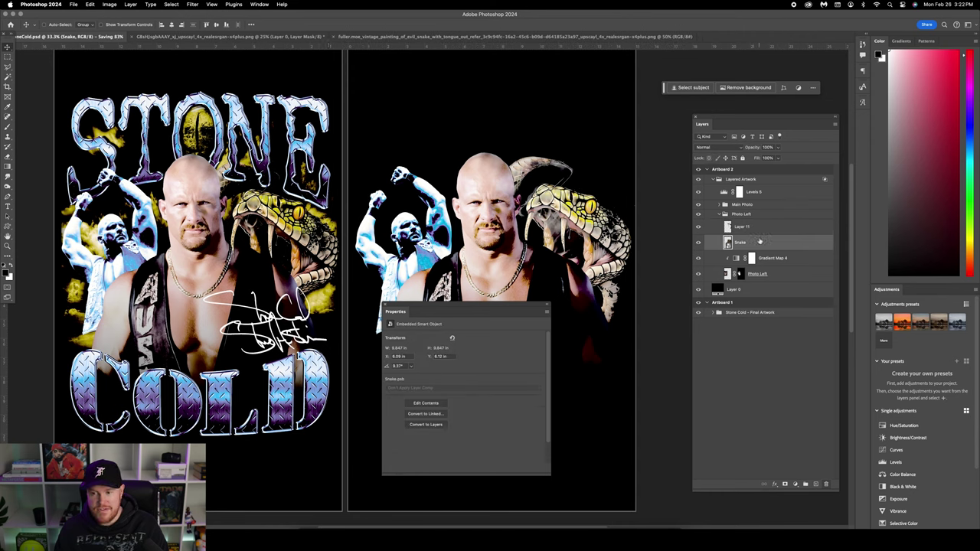
click(109, 4)
mouse_move(116, 31)
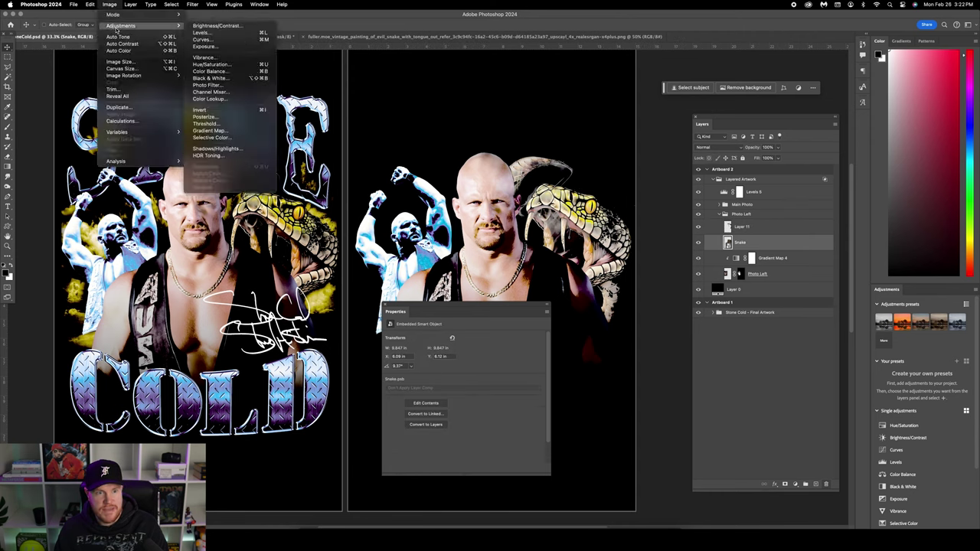
click(217, 26)
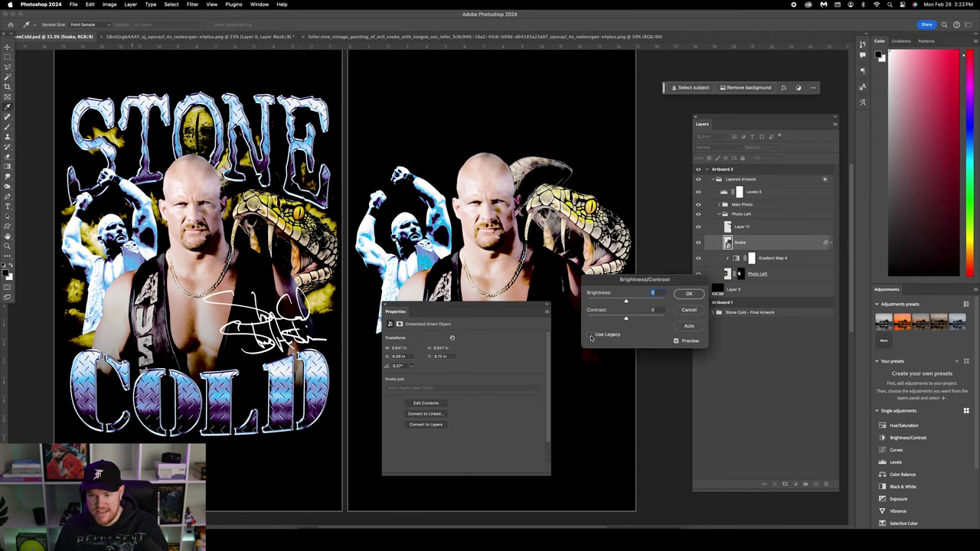
click(590, 335)
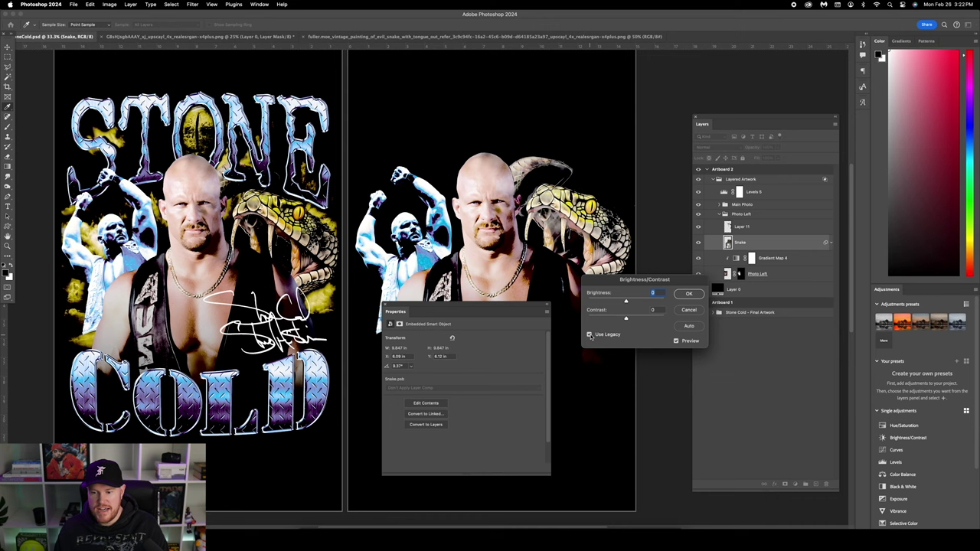
click(632, 321)
drag(625, 302, 619, 301)
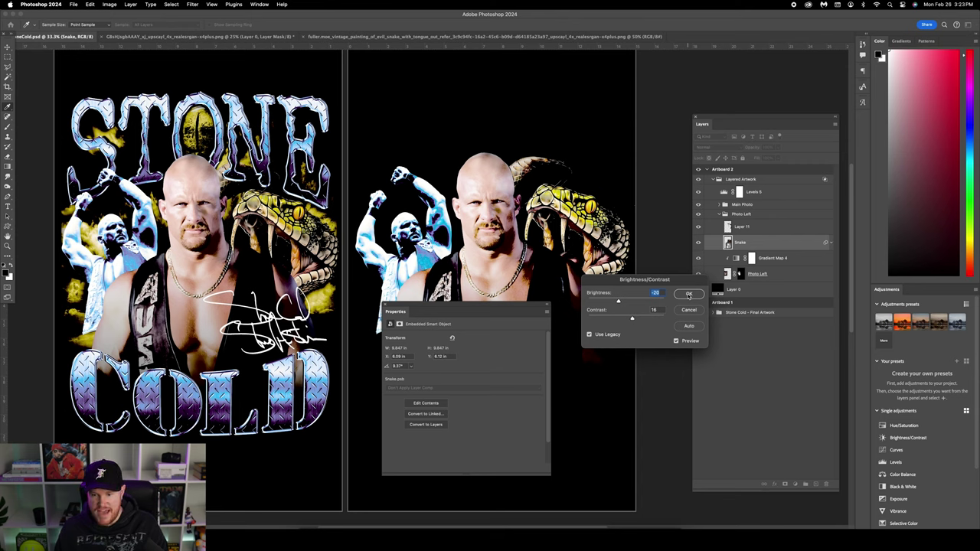
click(688, 295)
key(v)
click(738, 215)
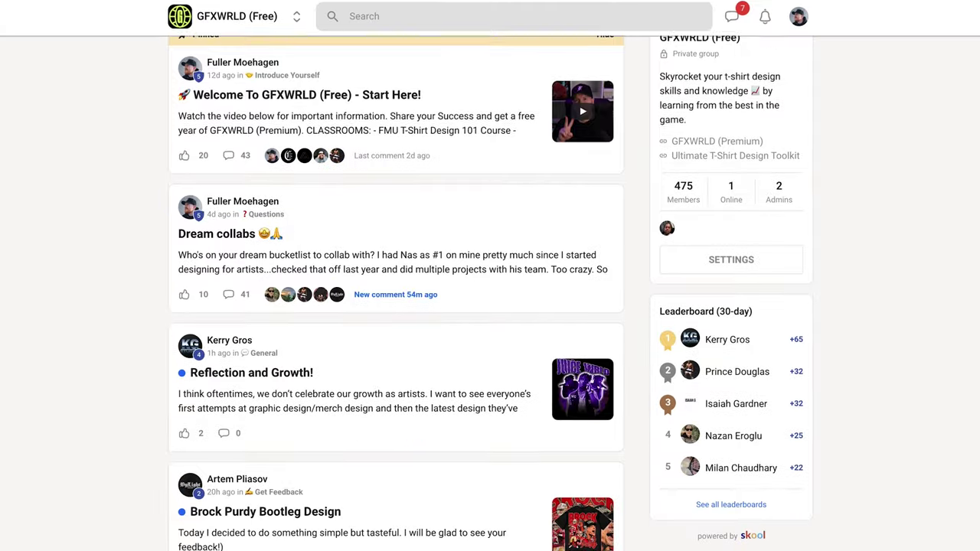
Browse the posts in the GFXWRLD (Free) community feed.
scroll(396, 306, down, 5)
scroll(396, 307, down, 10)
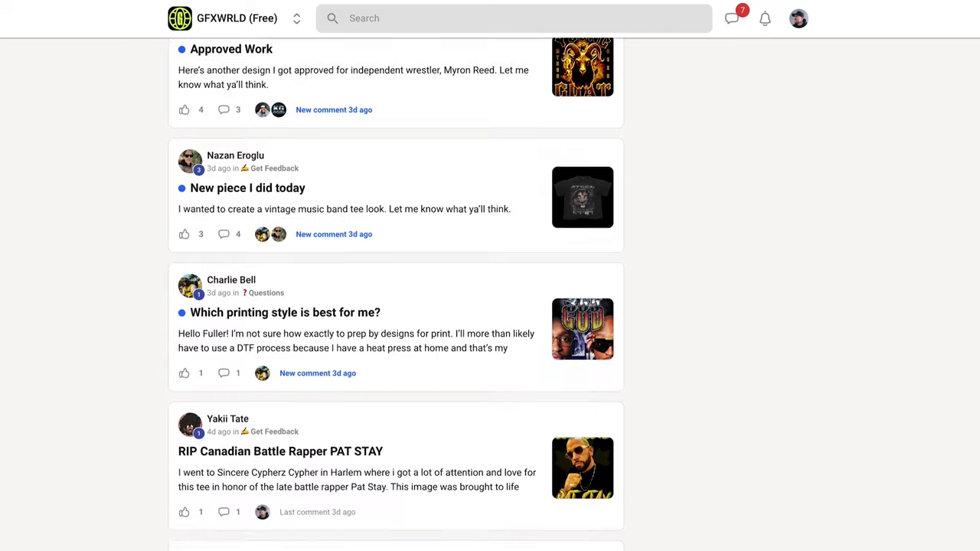
scroll(396, 307, down, 7)
scroll(396, 307, down, 3)
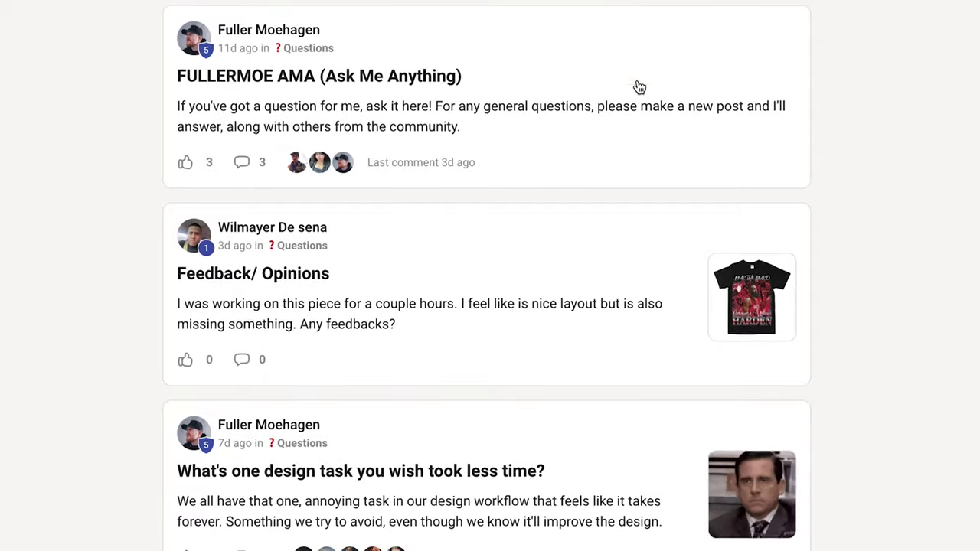
scroll(640, 87, down, 9)
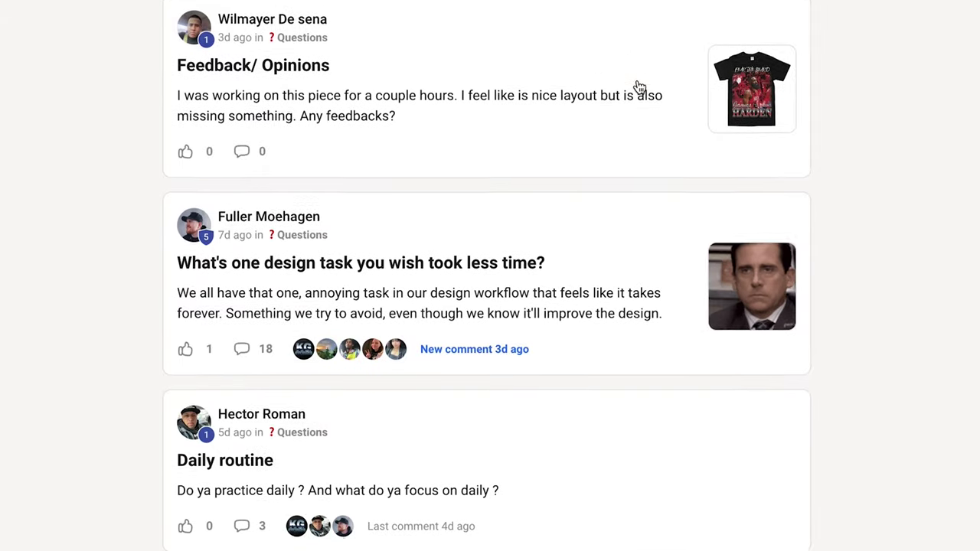
scroll(640, 87, down, 3)
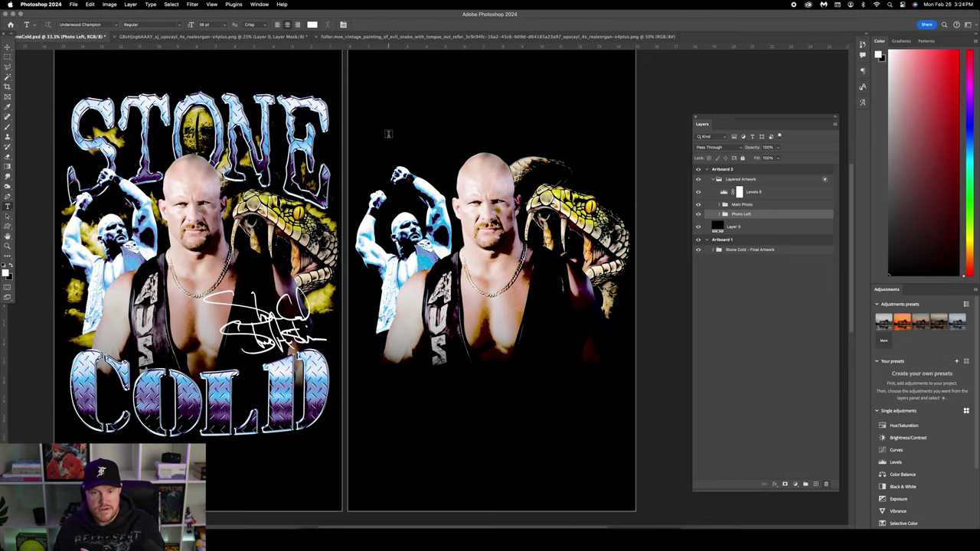
Add a white Underwood Champion text layer reading STONE on Artboard 2 above the Photo Left group and show its transform controls.
click(360, 134)
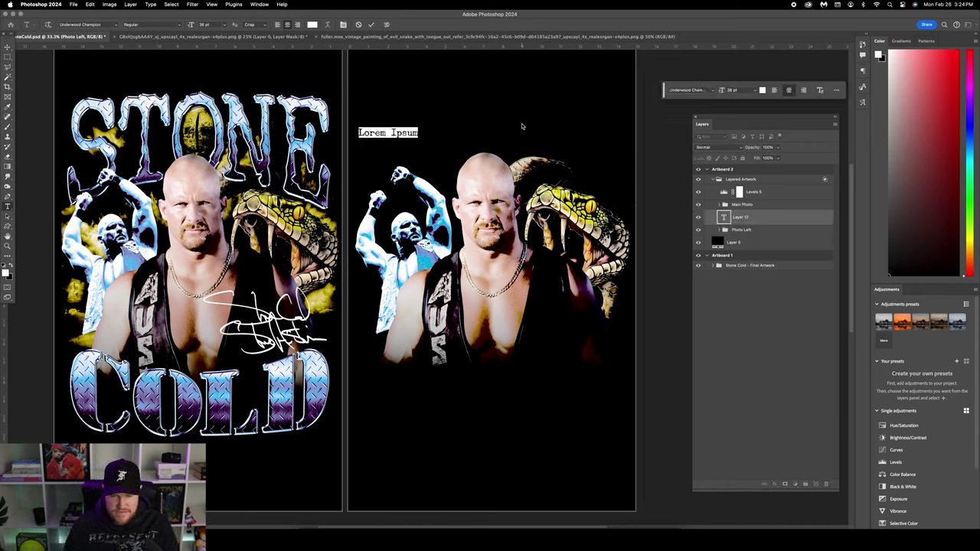
text(STONE)
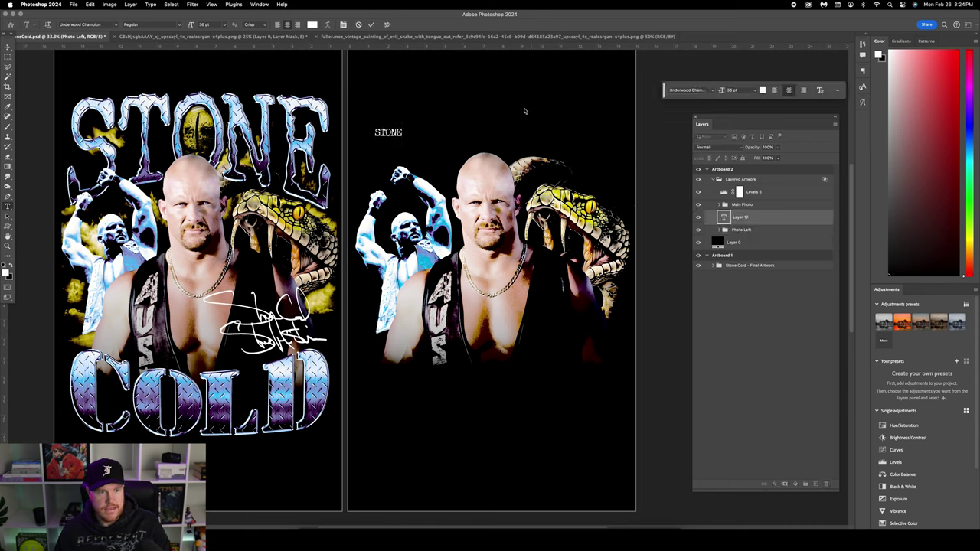
click(7, 46)
click(101, 24)
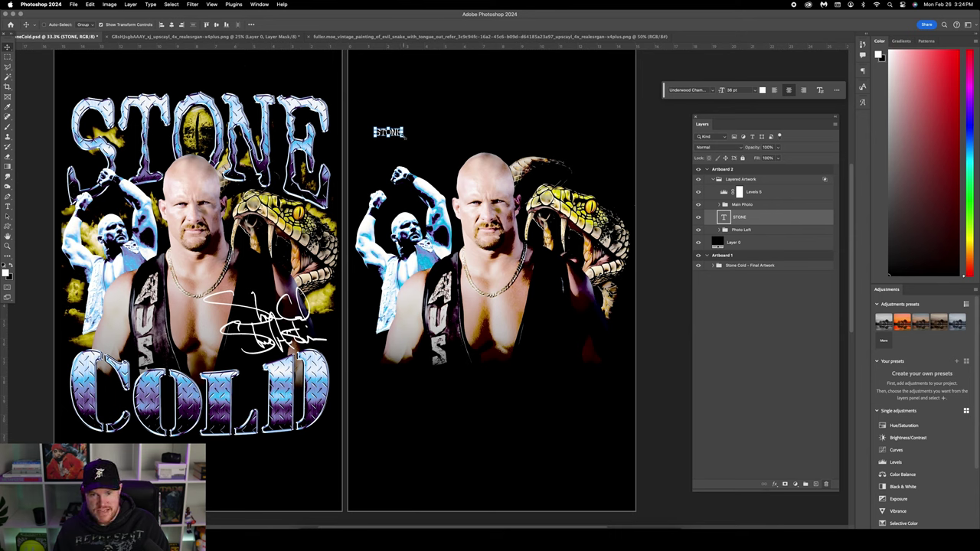
Scale the STONE text to about 338 pt, nearly the artboard's width, and position it above the main photo's head.
key(super+t)
drag(404, 139, 490, 172)
drag(571, 198, 617, 222)
drag(373, 127, 365, 119)
key(Return)
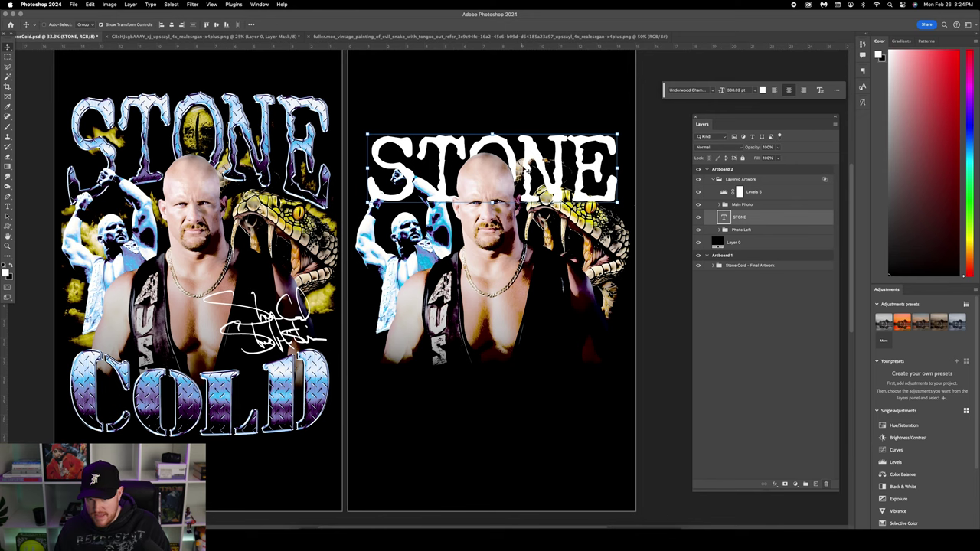
drag(526, 167, 529, 118)
Set the tracking of the letter O in STONE to -75, trying -50 first.
key(t)
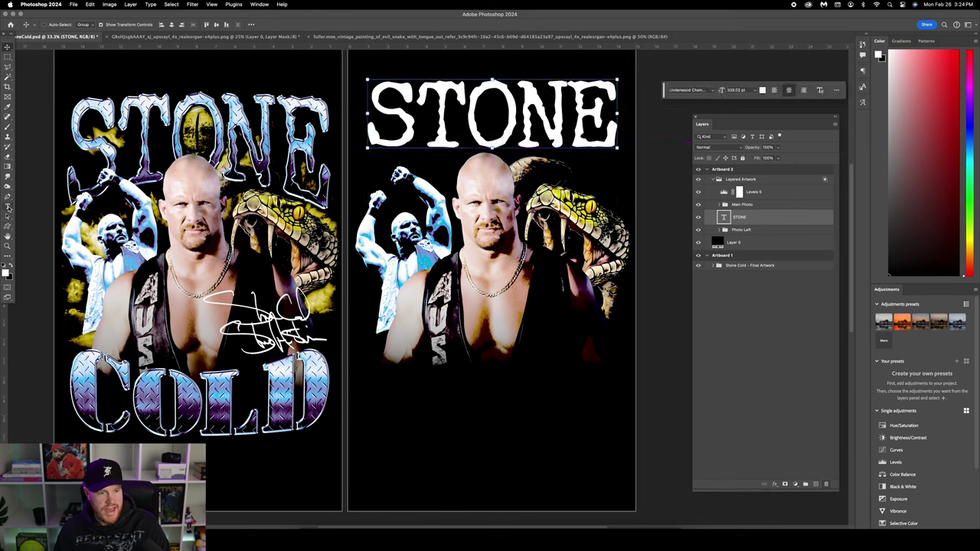
drag(519, 122, 467, 123)
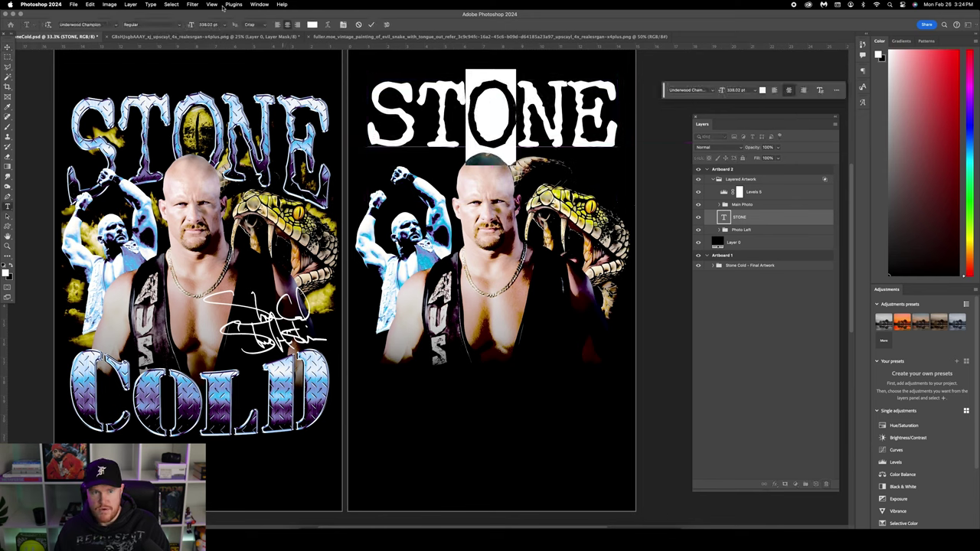
click(264, 5)
click(269, 92)
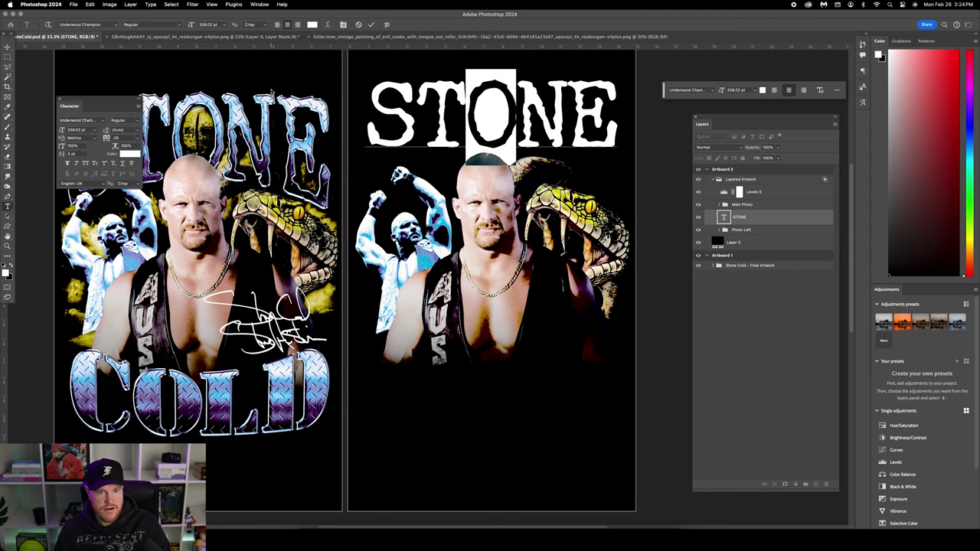
click(128, 137)
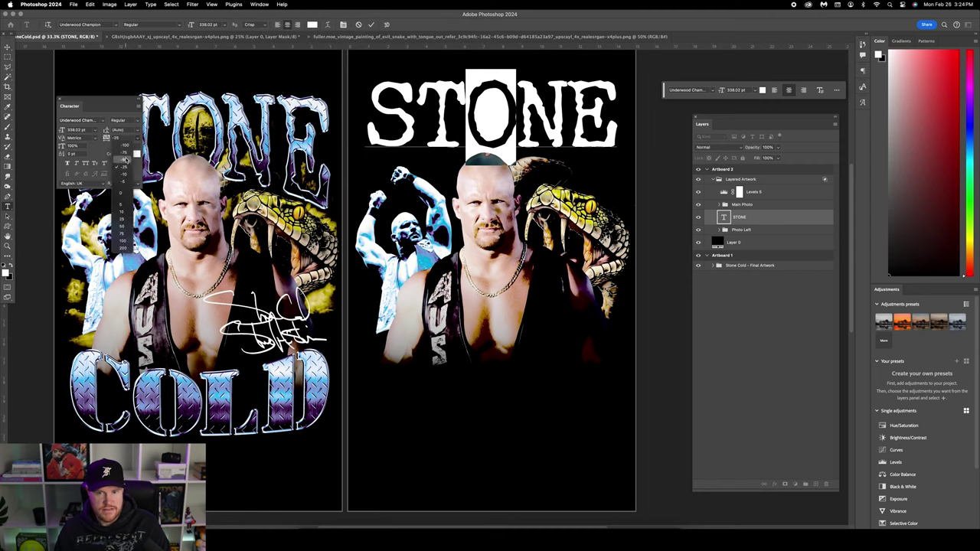
click(122, 159)
key(Escape)
drag(515, 120, 468, 120)
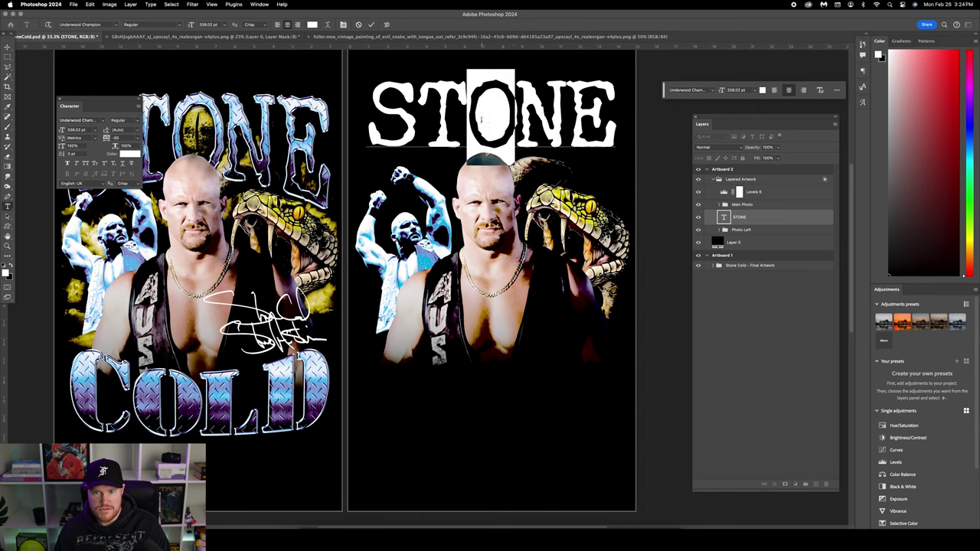
click(135, 140)
click(123, 152)
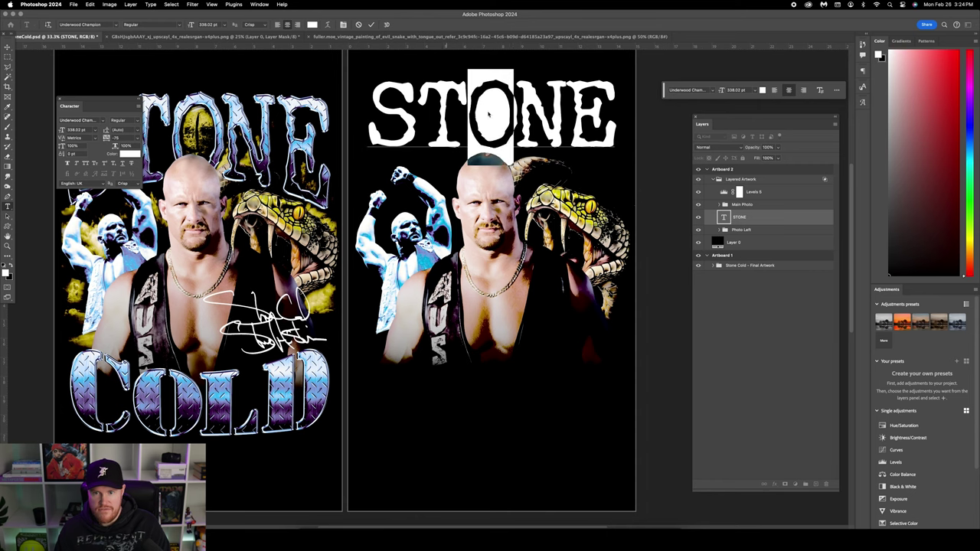
Set the tracking of the letter N in STONE to 0.
key(Right)
key(Right)
key(shift+Left)
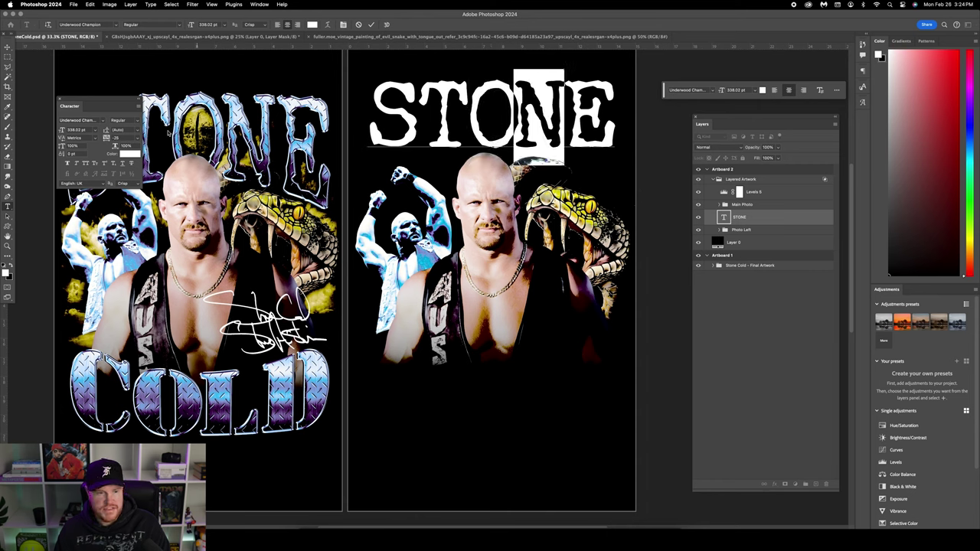
click(139, 139)
click(123, 198)
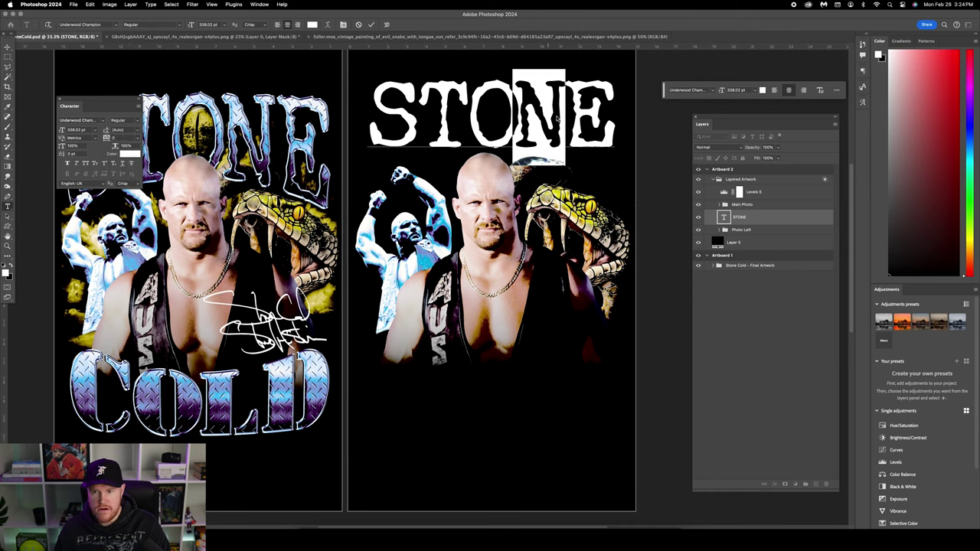
key(Right)
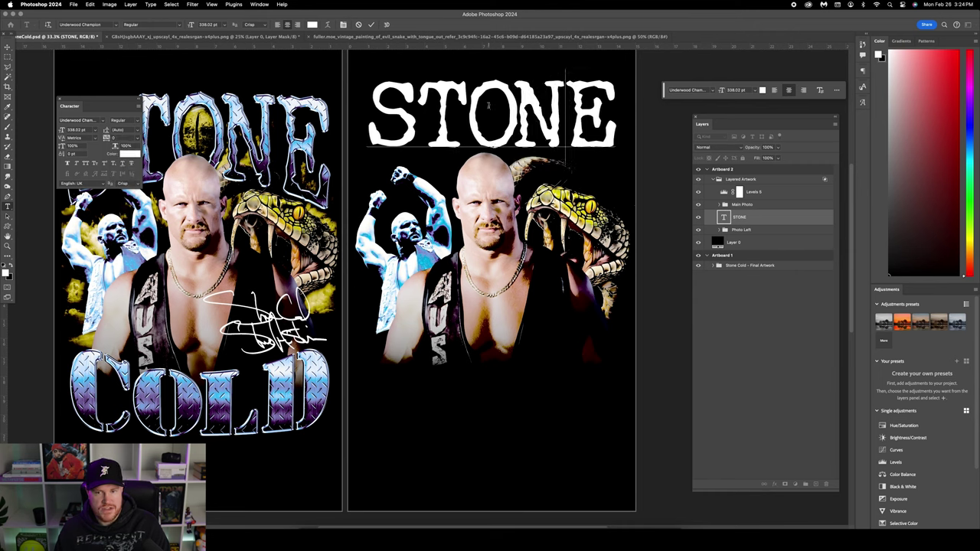
Set the tracking of the letter S in STONE to -50 and finish editing the text.
key(Left)
key(Left)
key(Left)
key(shift+Left)
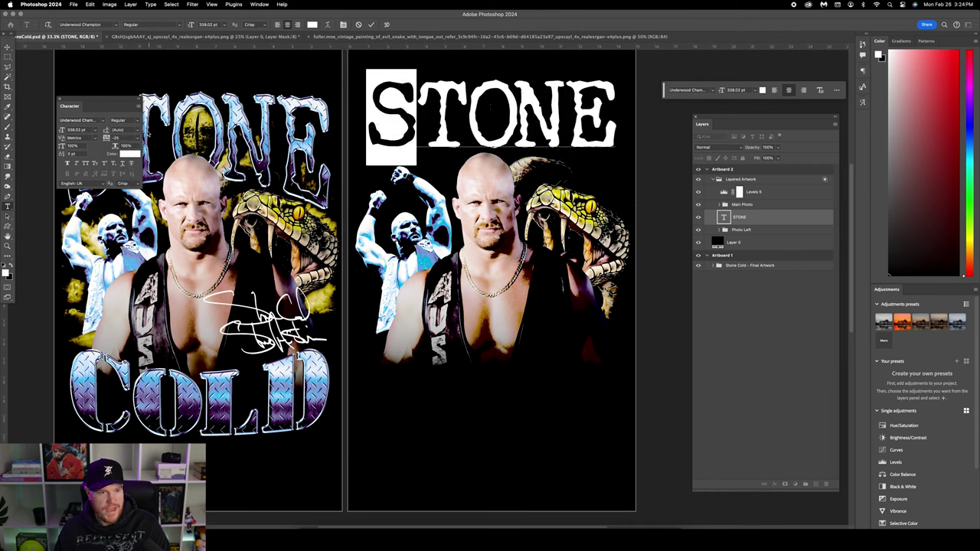
click(141, 137)
click(123, 156)
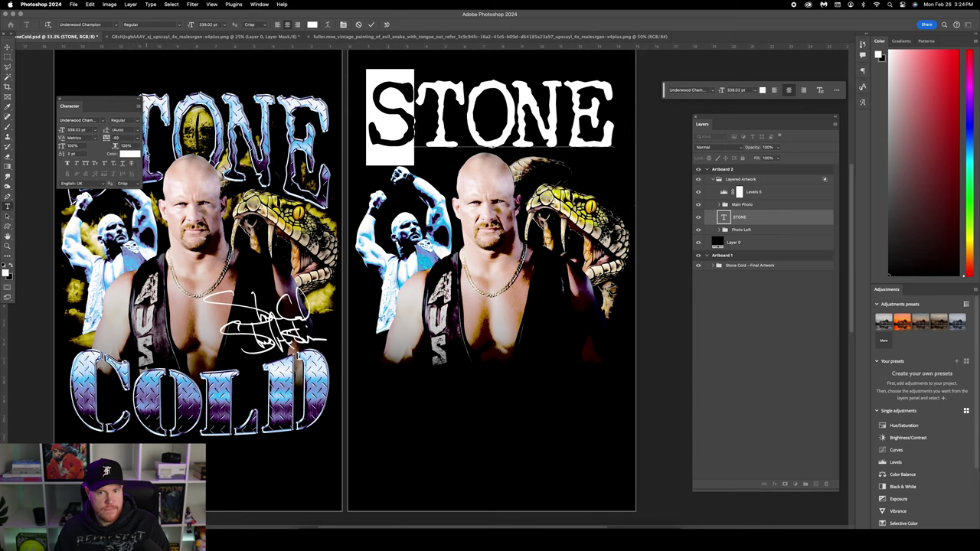
key(Escape)
key(v)
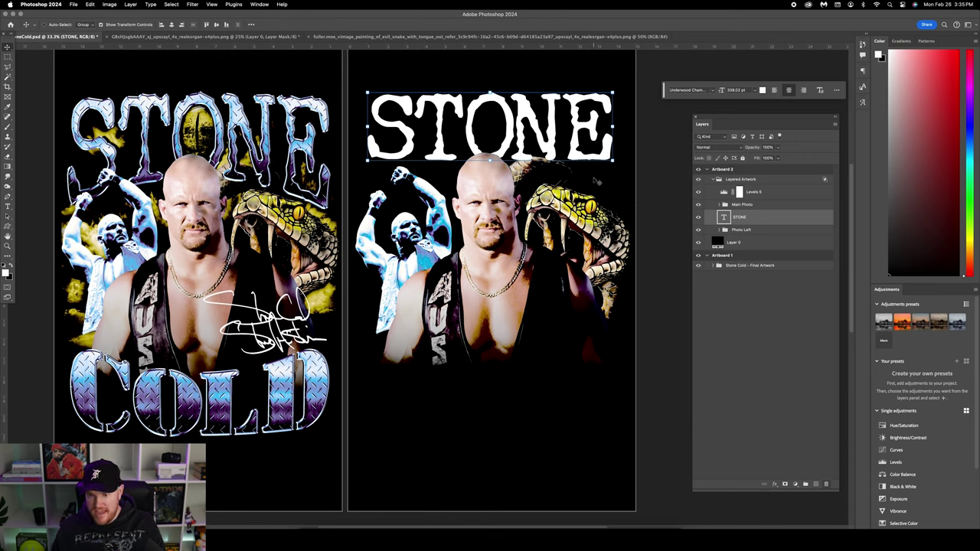
Open the STONE layer's style presets and expand both FULLERMOE 90s wrestling text style folders.
double_click(764, 221)
click(397, 278)
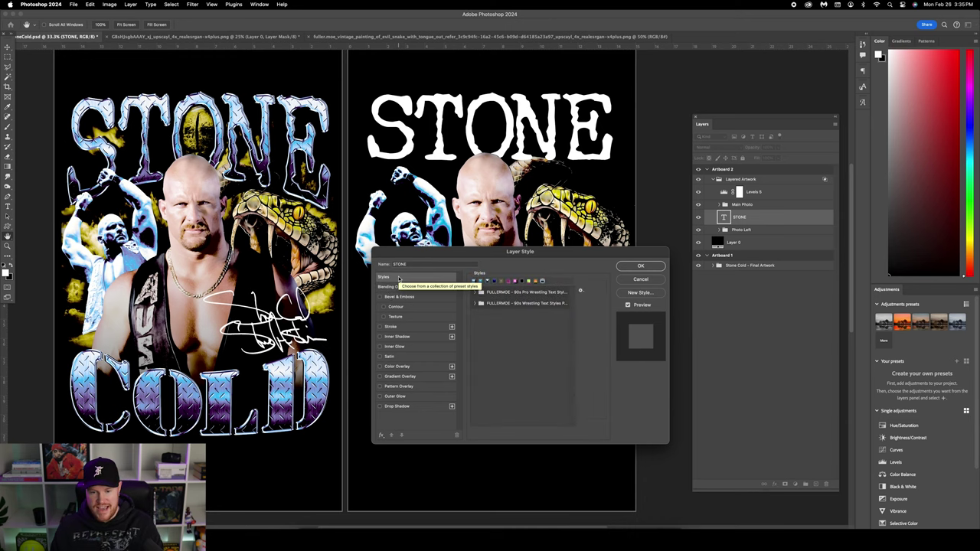
click(475, 304)
click(476, 292)
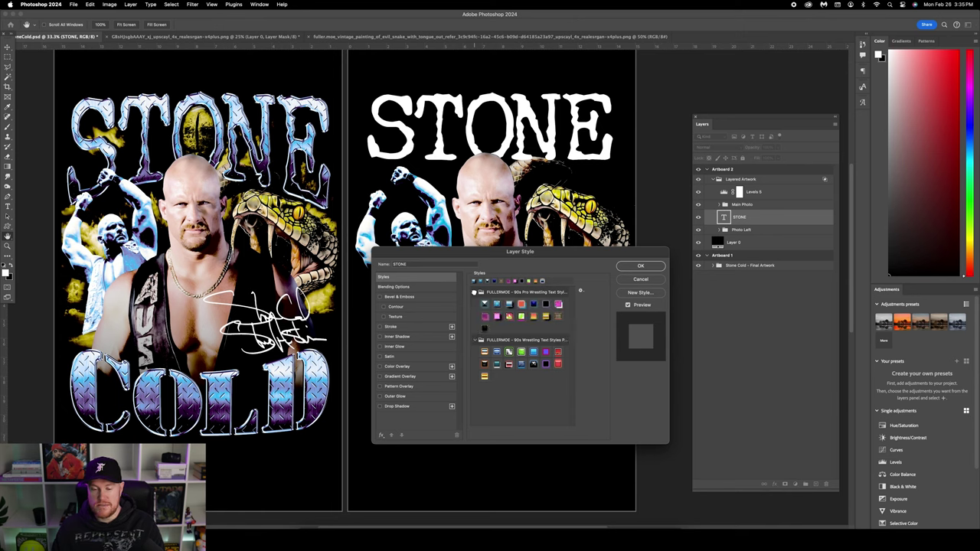
Try several blue and dark presets from the FULLERMOE 90s Pro Wrestling folder on the STONE text.
click(484, 304)
click(497, 304)
click(508, 304)
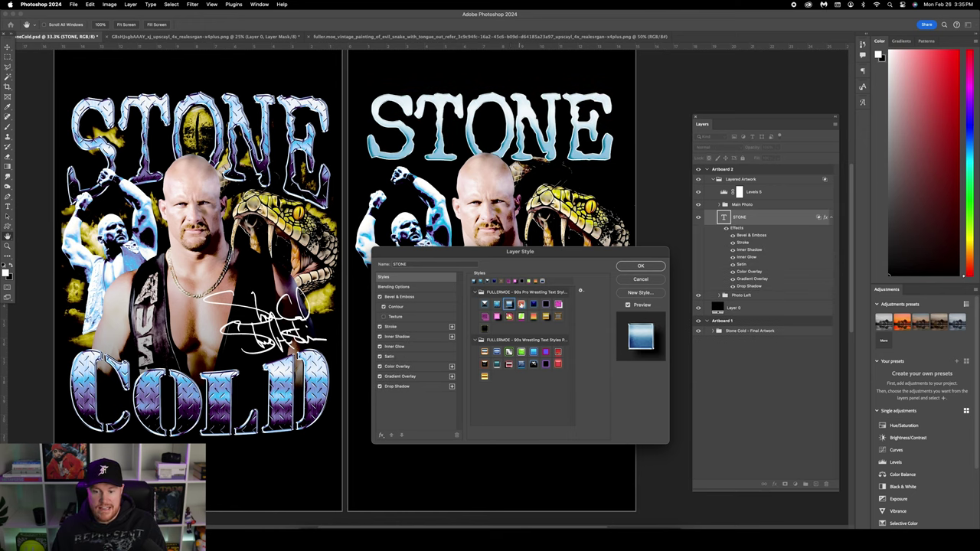
click(533, 304)
click(546, 304)
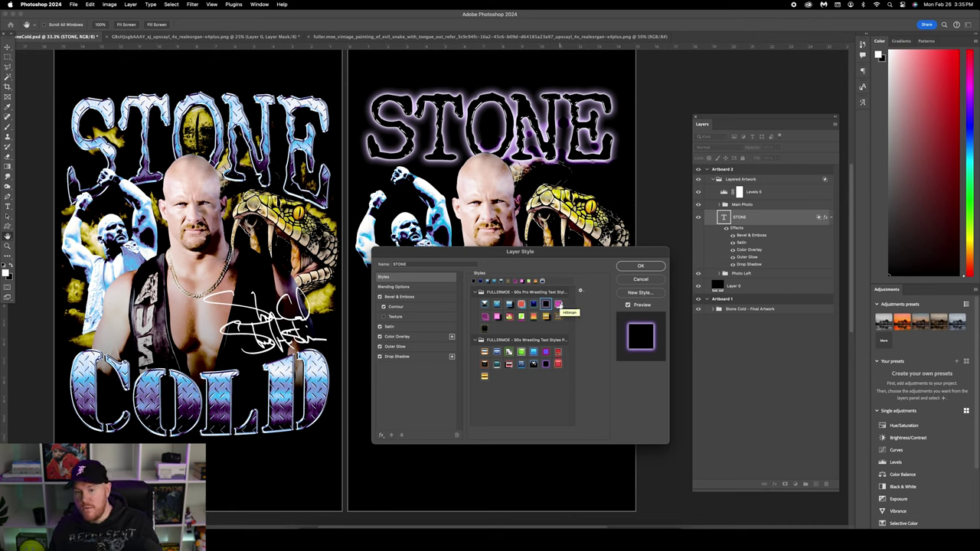
Examine the purple-glow preset's individual effect settings, including Bevel & Emboss and Drop Shadow.
click(410, 335)
click(411, 327)
click(412, 347)
click(410, 357)
click(406, 299)
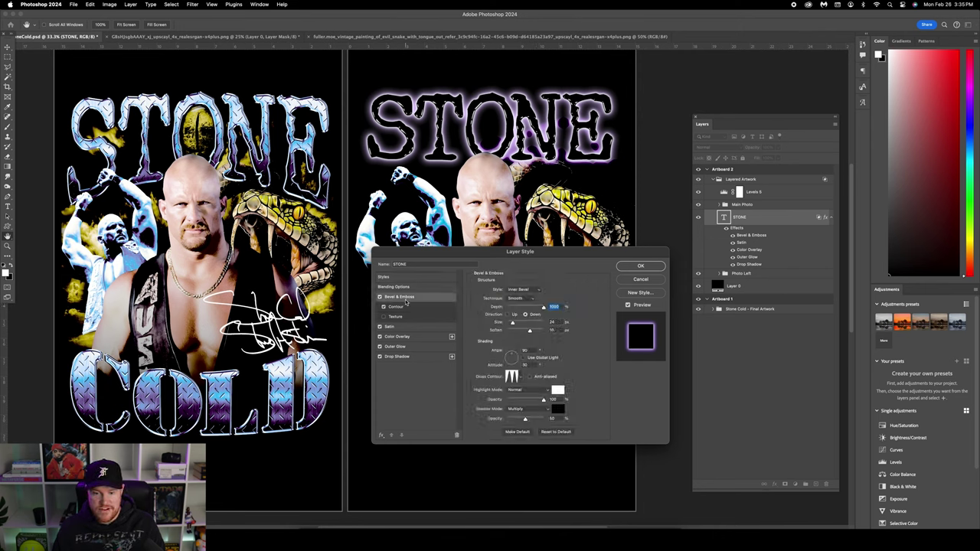
click(397, 357)
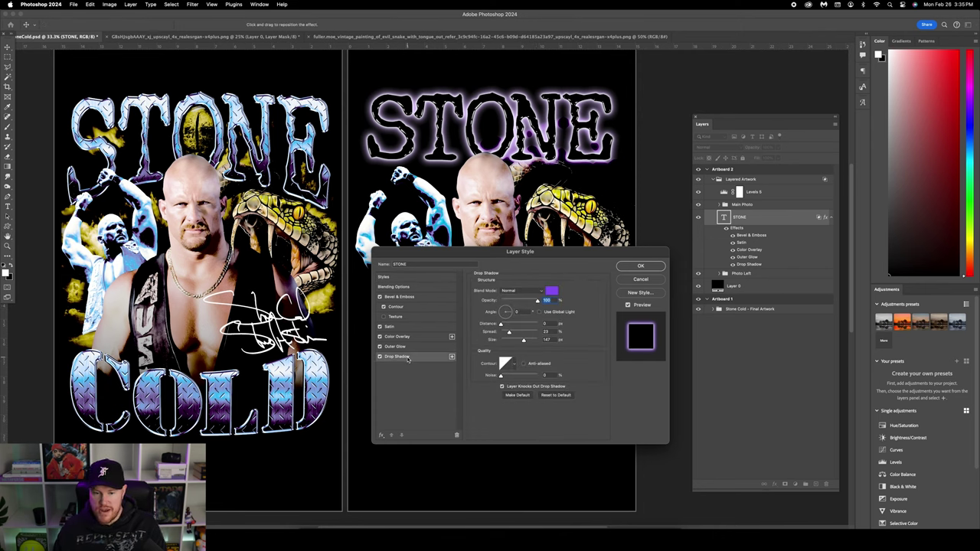
Apply the grey metal-textured preset with the yellow outline from the 90s Pro Wrestling folder to the STONE text.
click(400, 279)
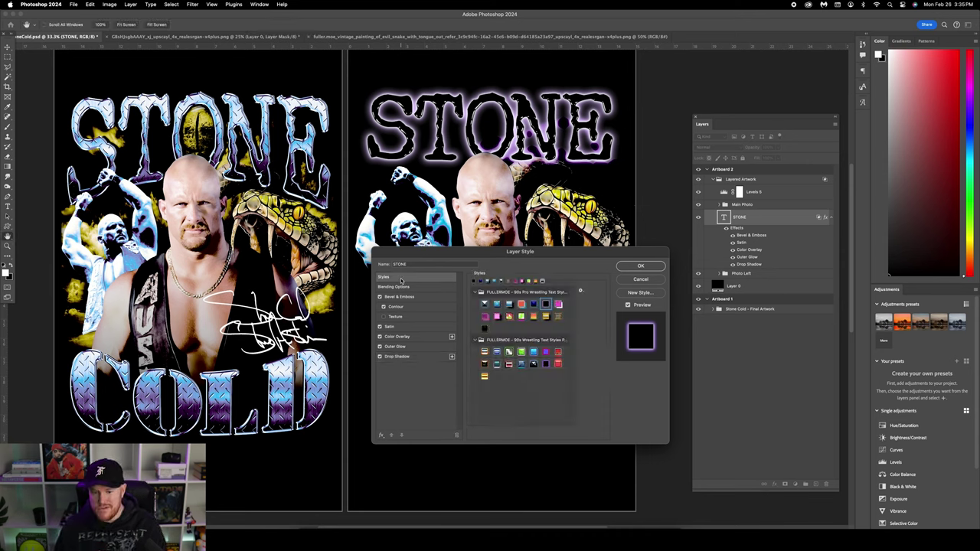
click(558, 316)
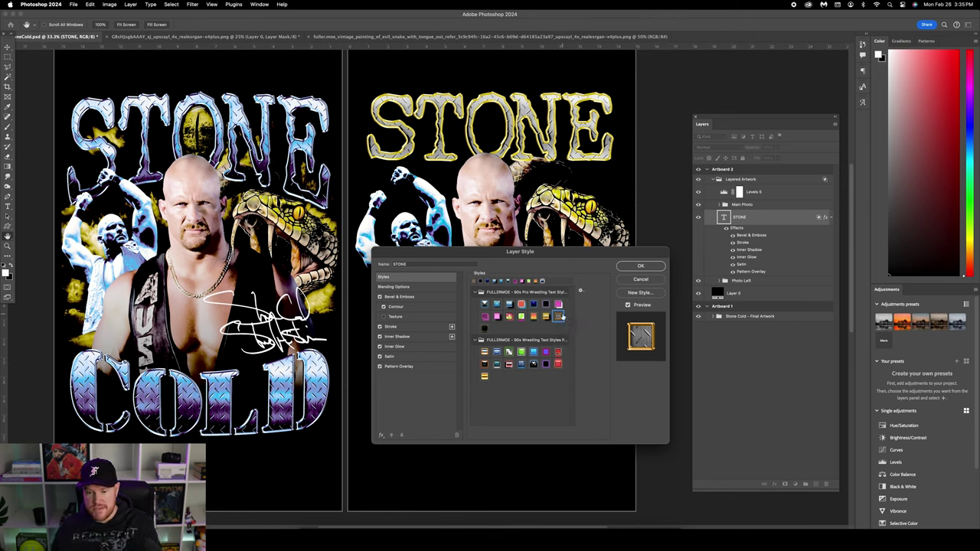
click(635, 267)
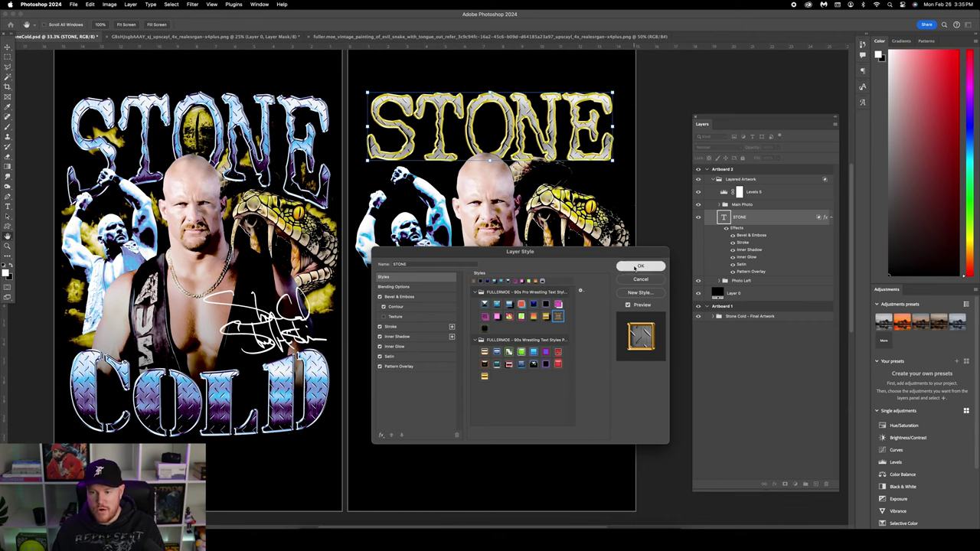
Group the STONE text layer and add a Gradient Map adjustment above it, clipped to that group.
click(832, 218)
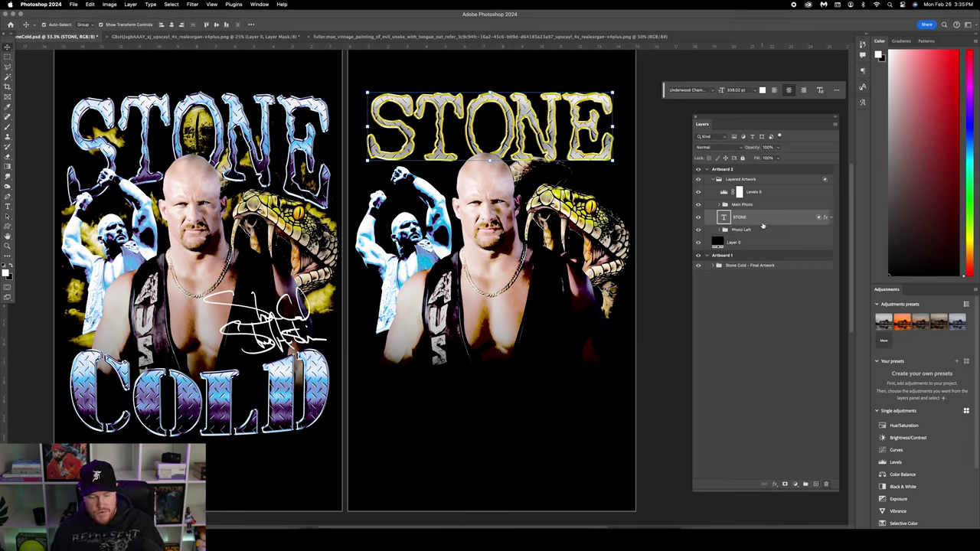
key(super+g)
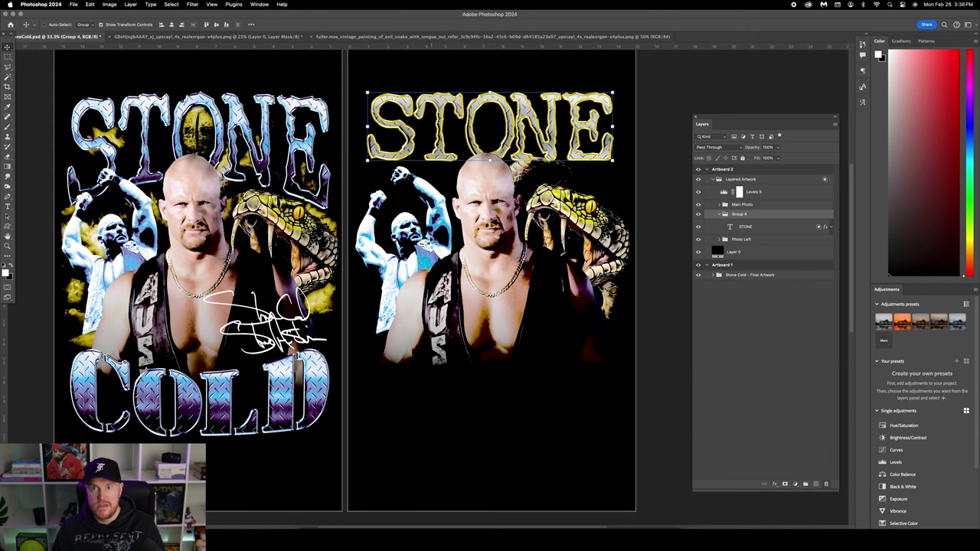
click(795, 485)
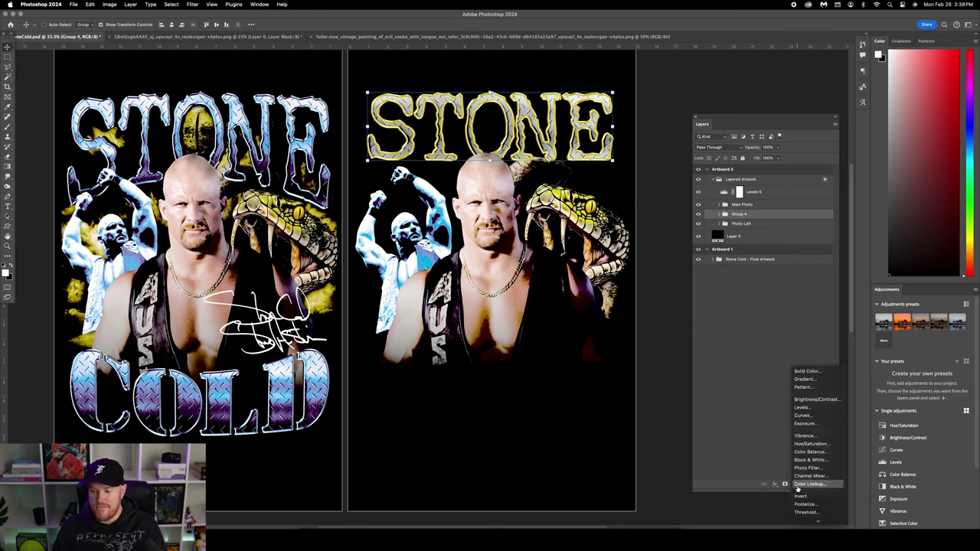
scroll(798, 487, down, 1)
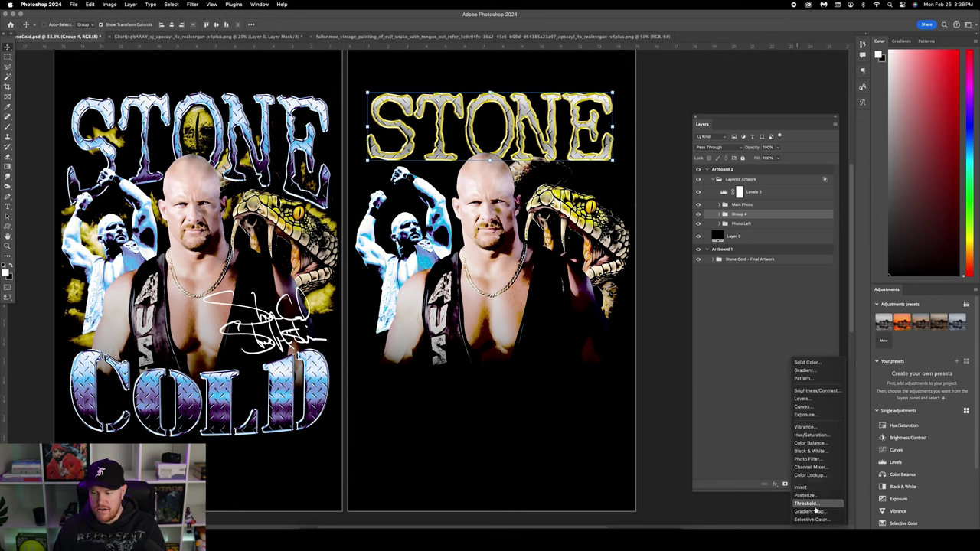
click(814, 513)
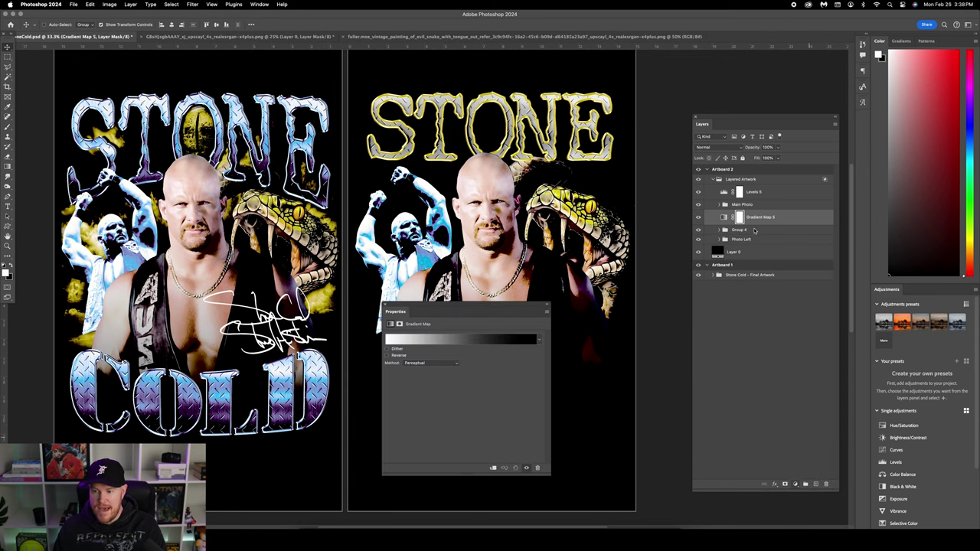
right_click(787, 220)
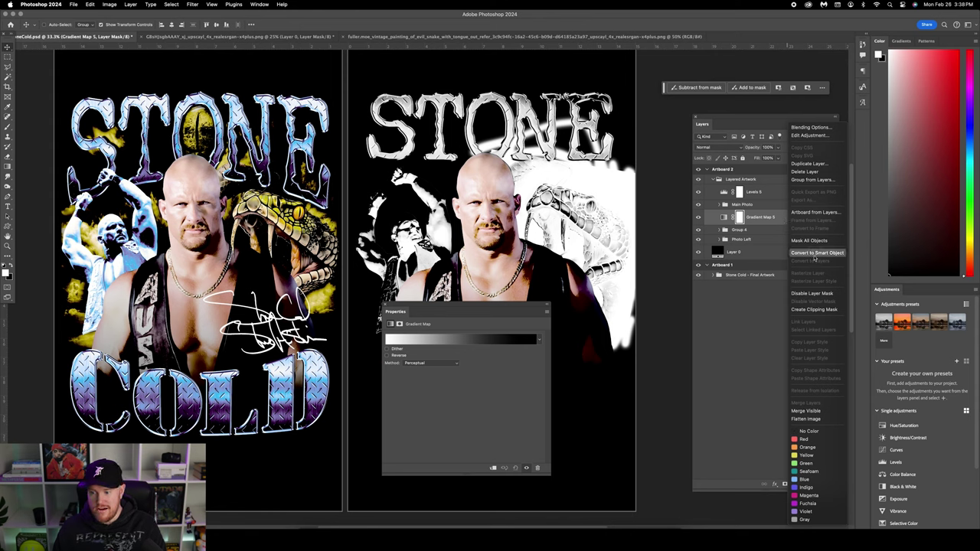
click(810, 310)
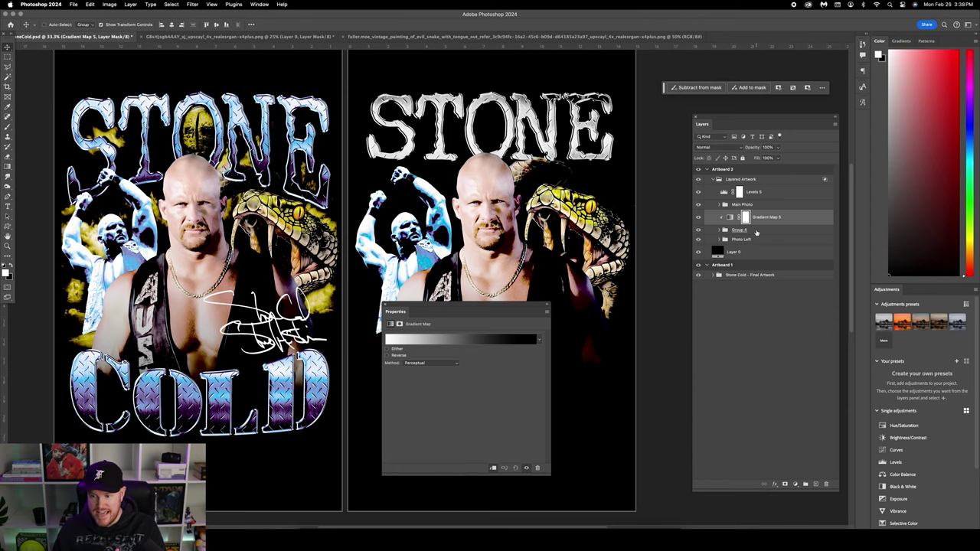
Apply the black-blue-cream gradient from the FULLERMOE Gruesome Gradient Maps (Vol. 1) presets to the STONE group's gradient map.
click(724, 230)
click(472, 344)
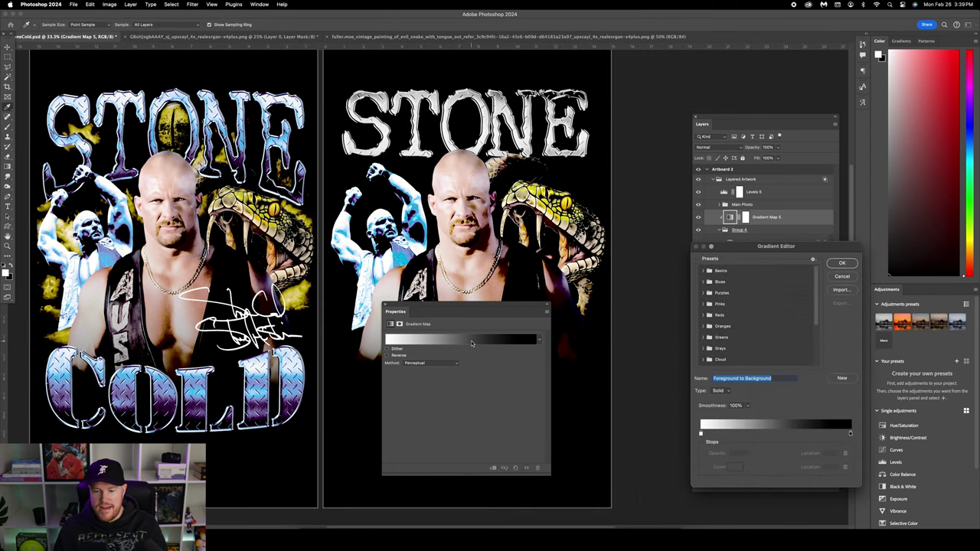
scroll(732, 337, down, 3)
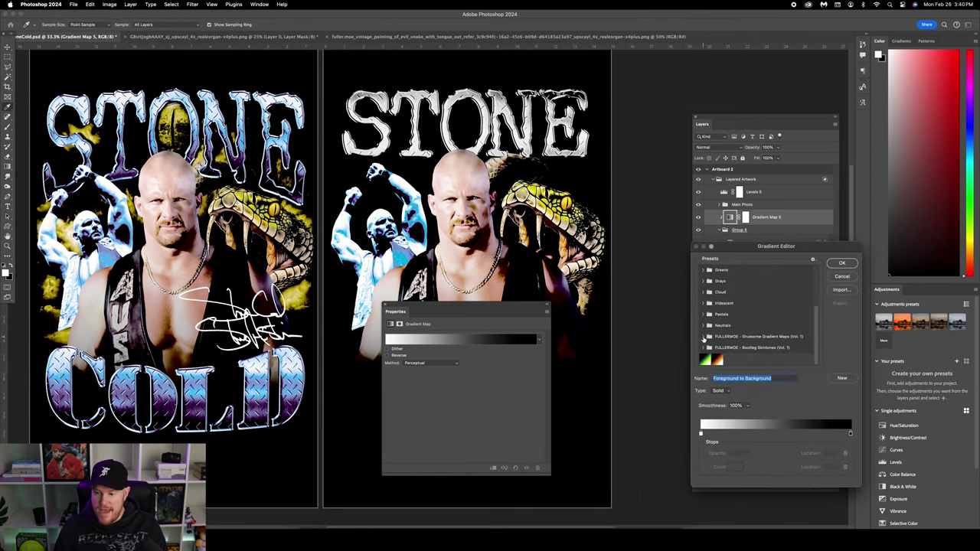
click(703, 337)
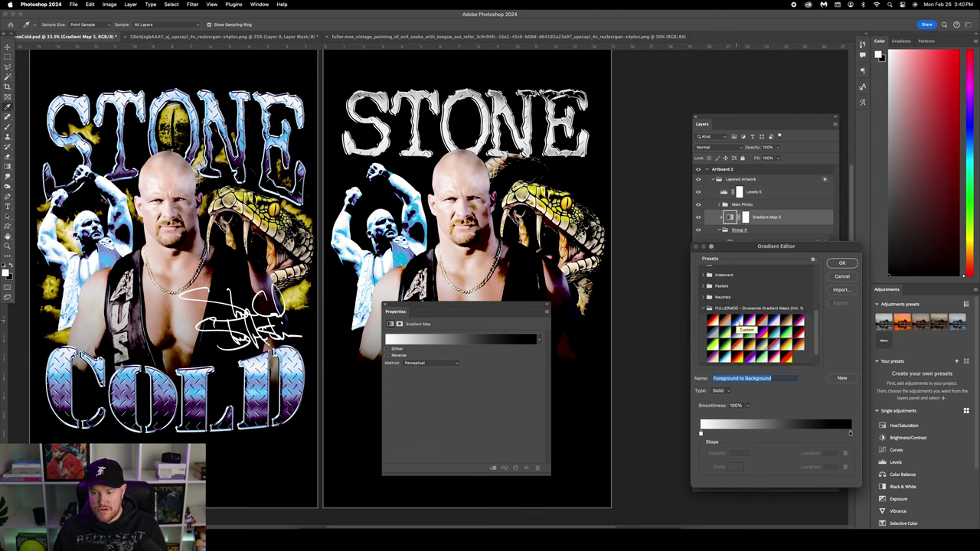
click(738, 324)
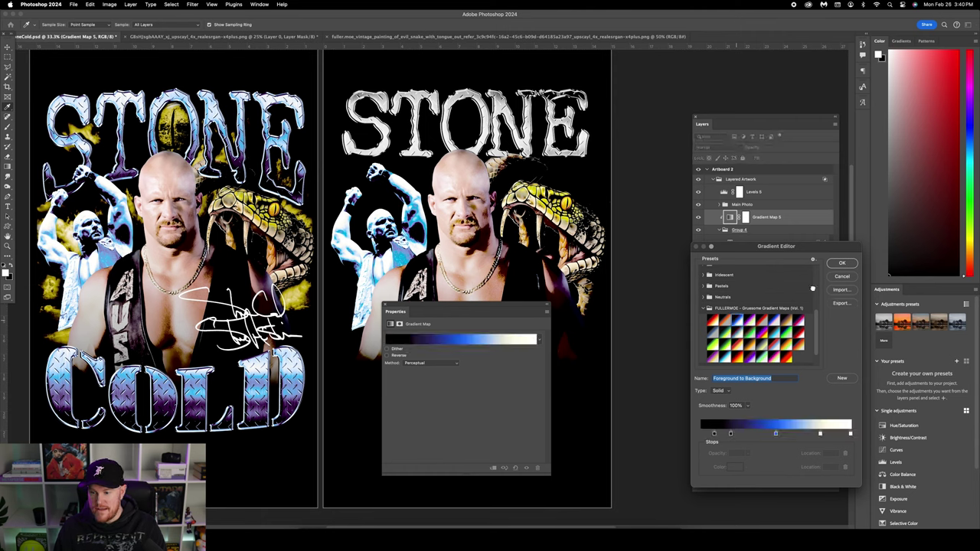
click(842, 264)
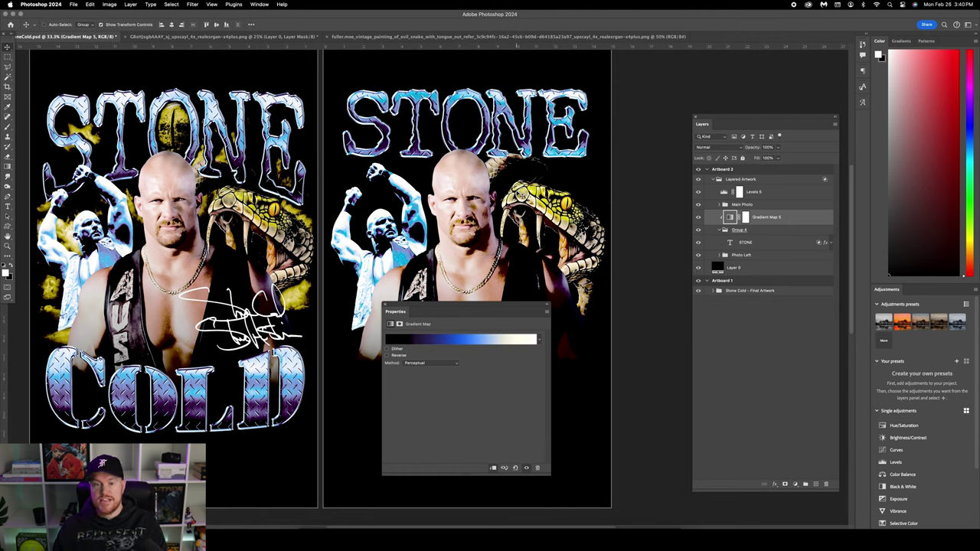
Warp the STONE text with the horizontal Arc Lower style and a bend of -25%.
click(743, 242)
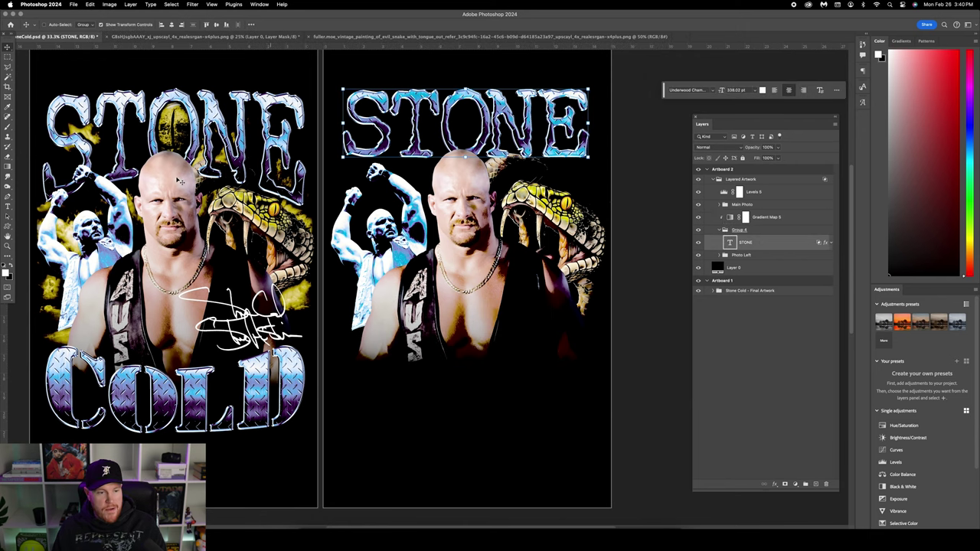
click(7, 208)
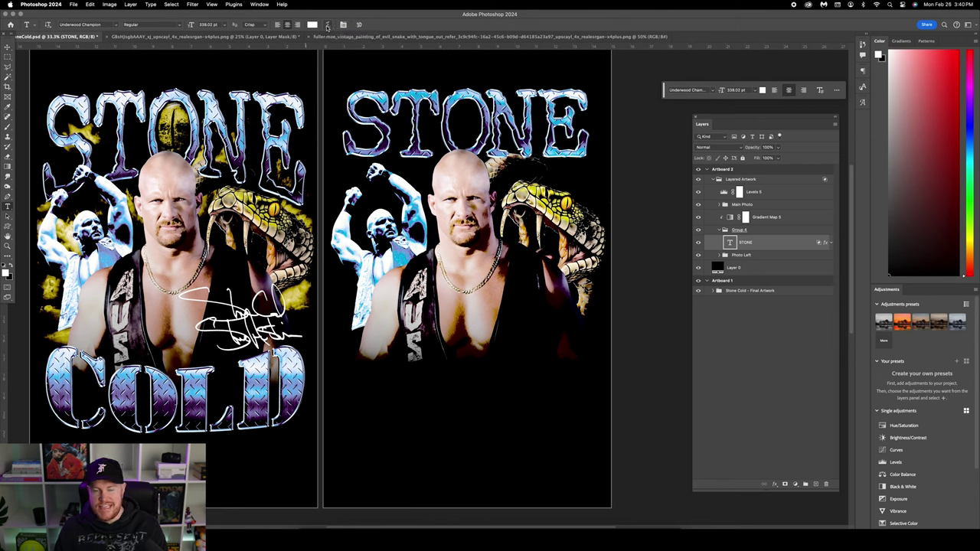
click(327, 28)
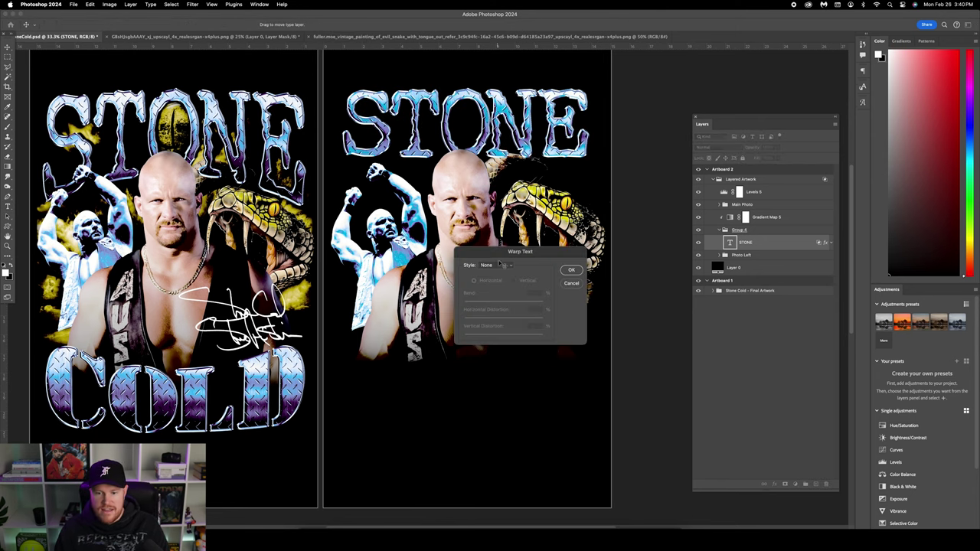
click(498, 265)
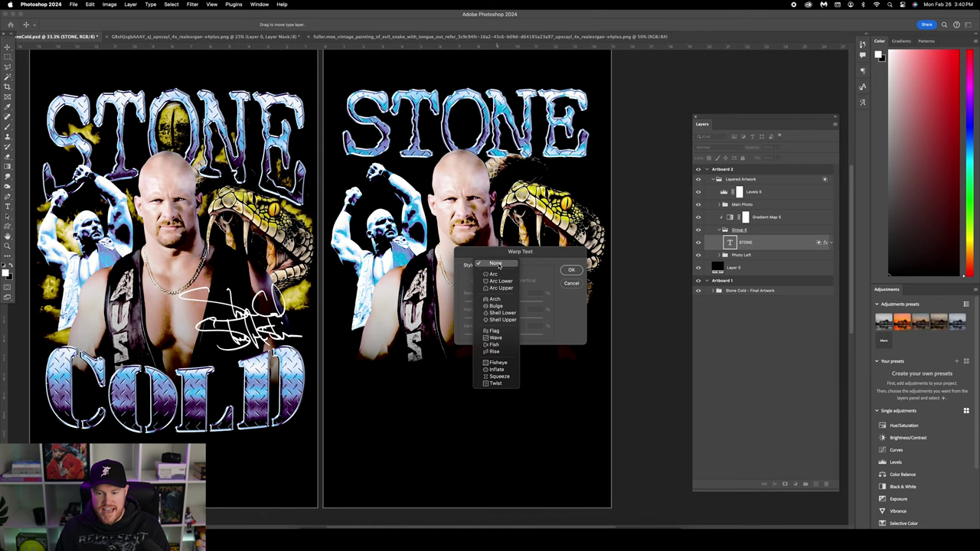
click(502, 282)
drag(523, 304, 493, 303)
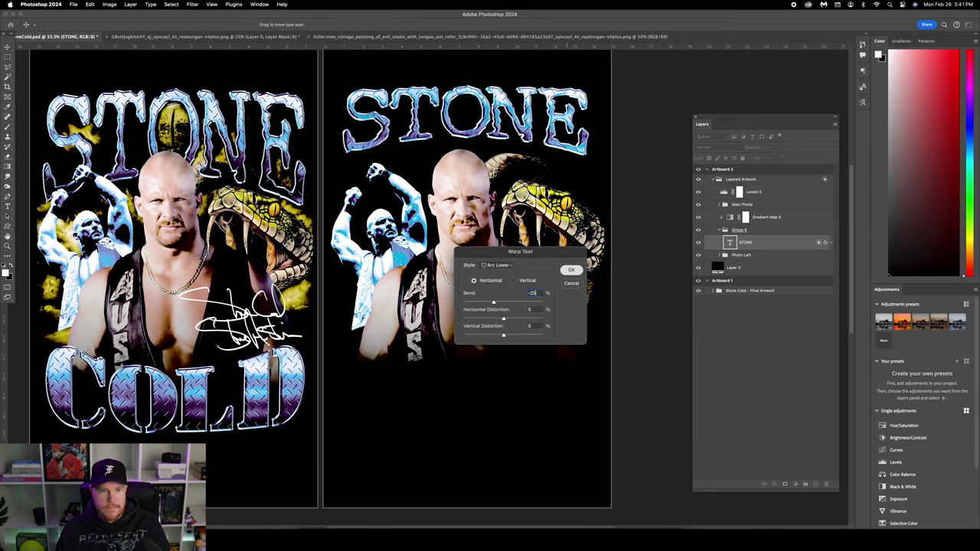
Apply the Arc Lower warp to the STONE text, stretch it to about 151% height and slightly wider, and align it above the main photo.
key(Return)
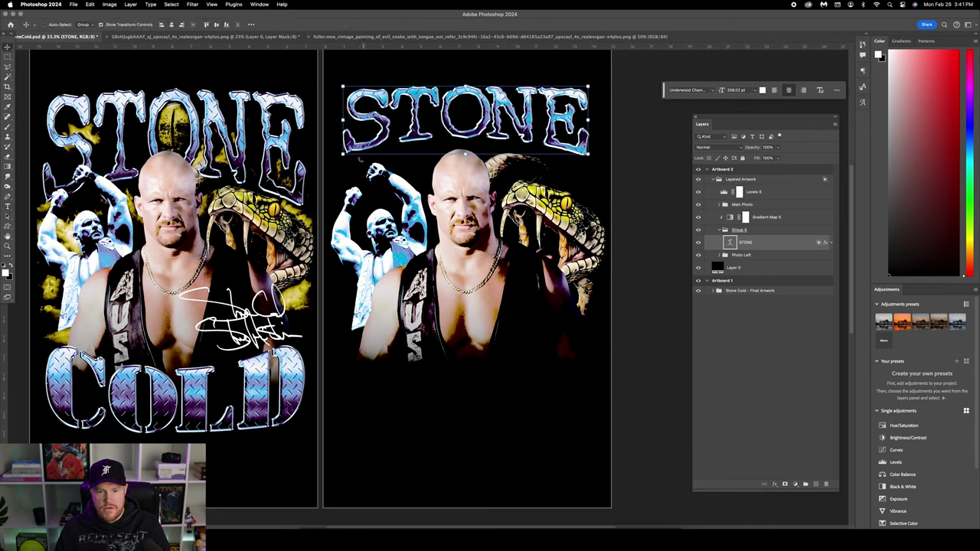
key(super+t)
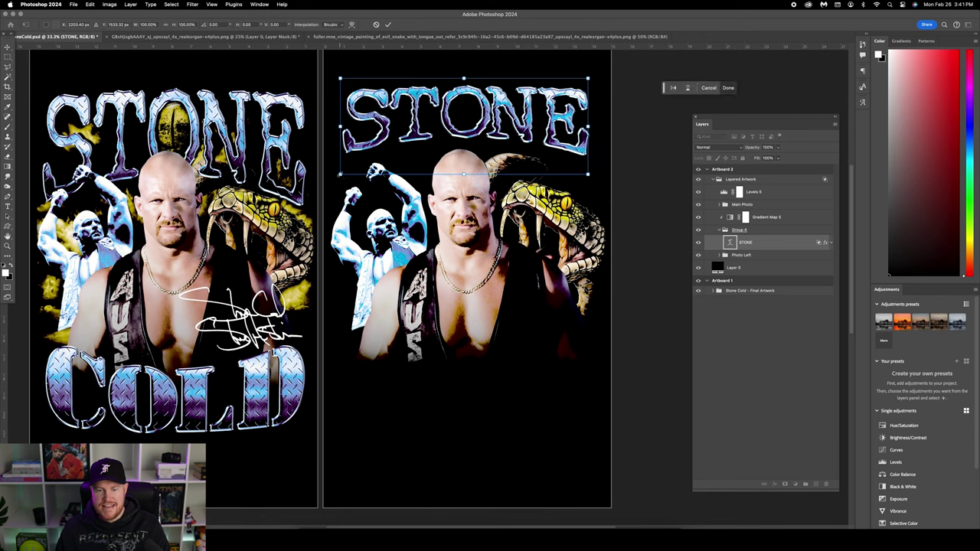
drag(339, 175, 338, 225)
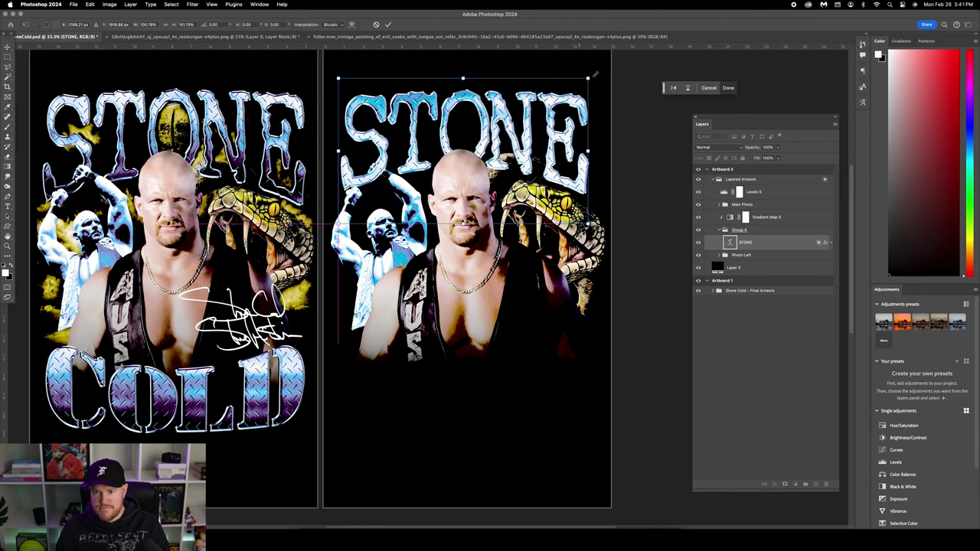
drag(597, 74, 598, 74)
key(Return)
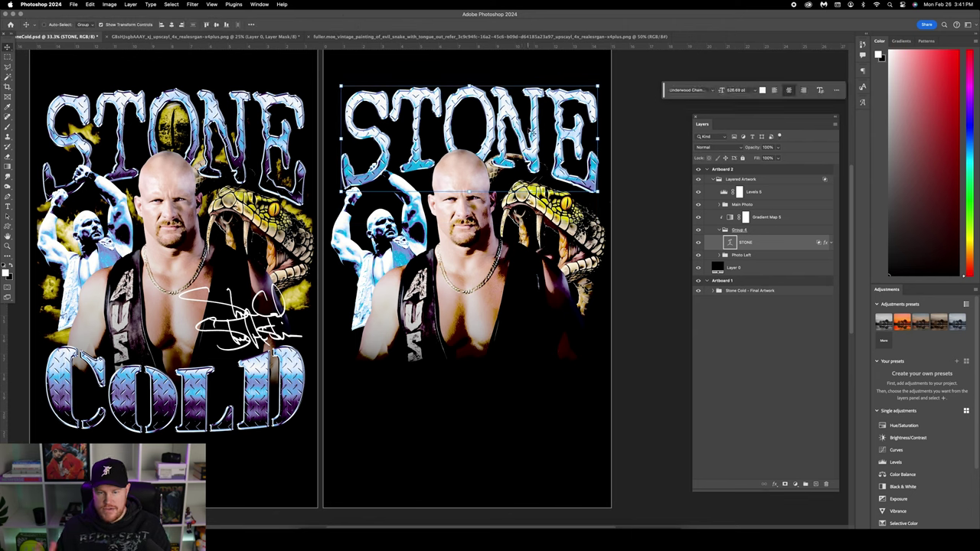
key(shift+Left)
key(shift+Down)
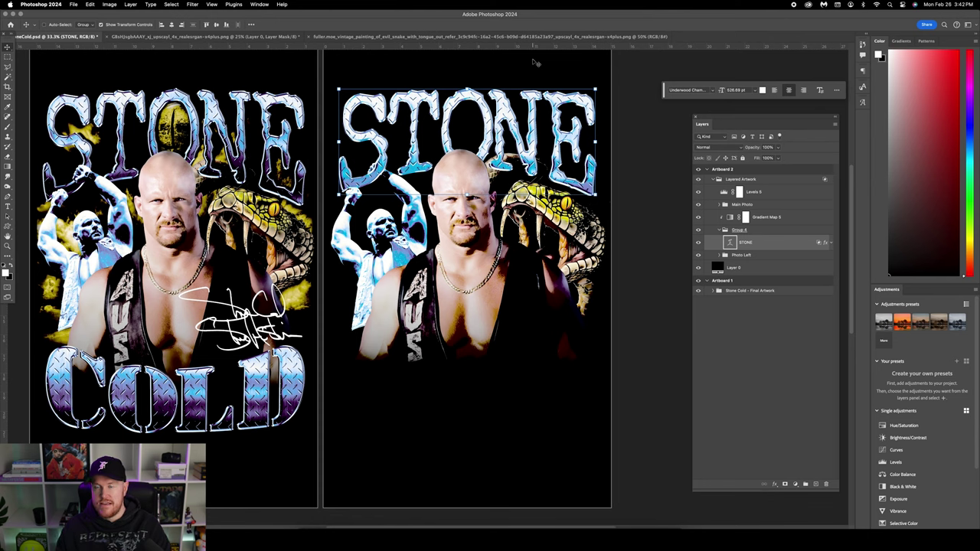
Reposition the Pattern Overlay within the STONE text's layer style so the metallic shading falls differently across the letters.
double_click(760, 243)
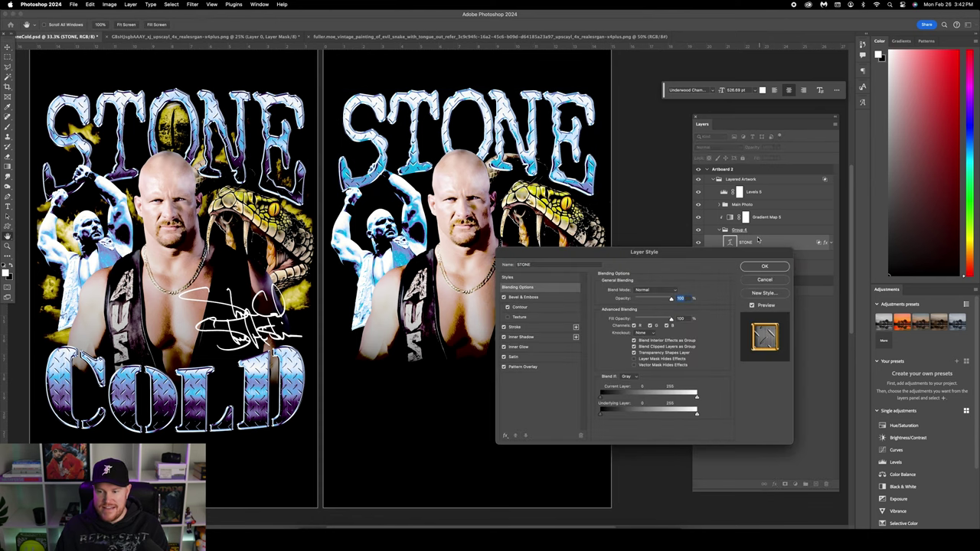
click(537, 367)
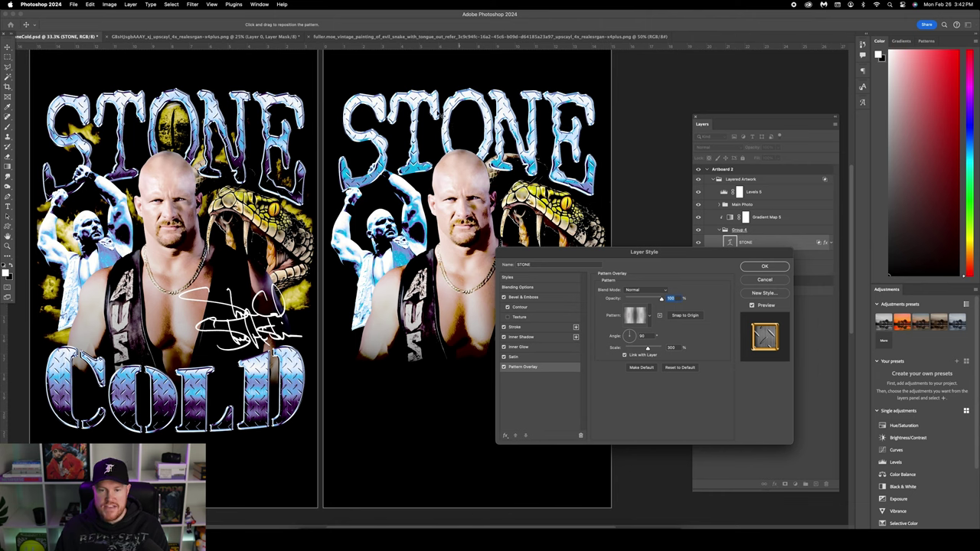
drag(448, 130, 455, 138)
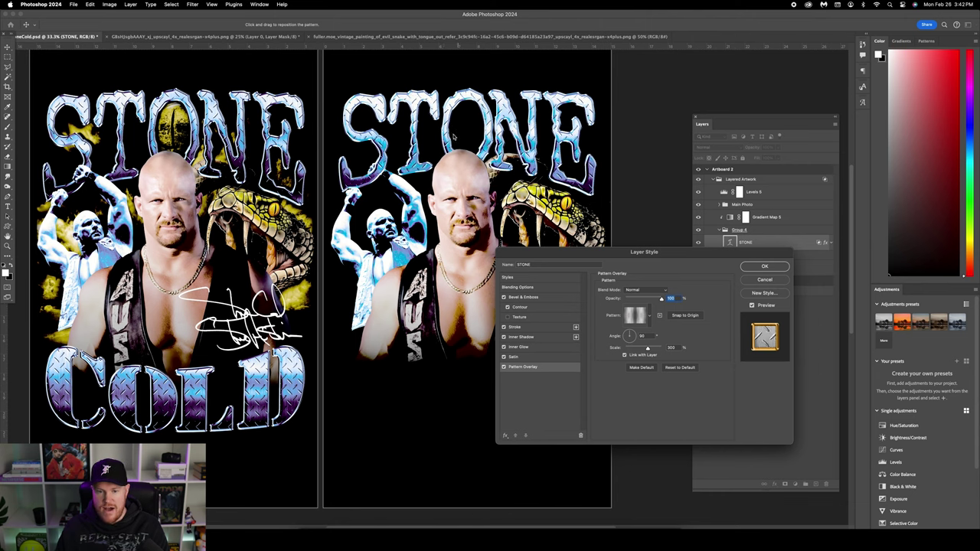
drag(459, 143, 471, 122)
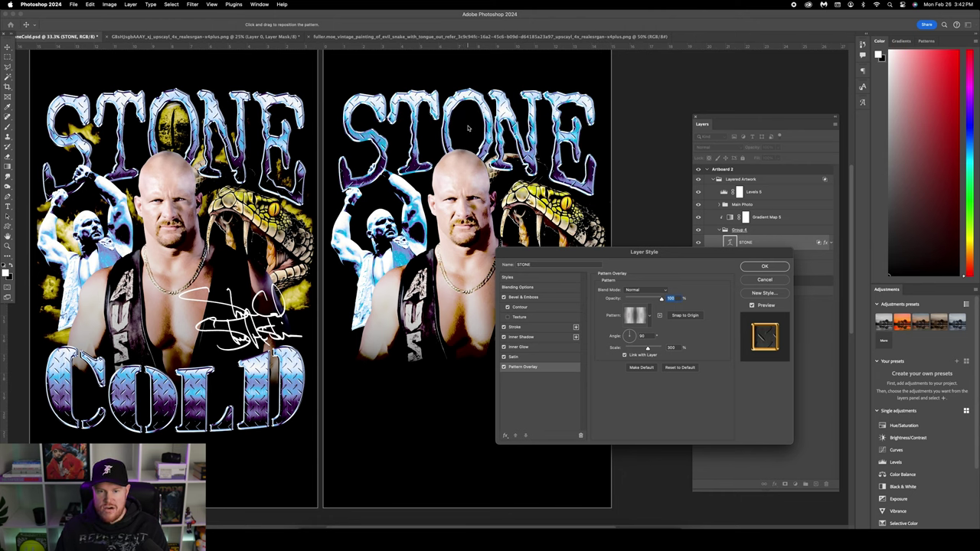
drag(469, 128, 522, 108)
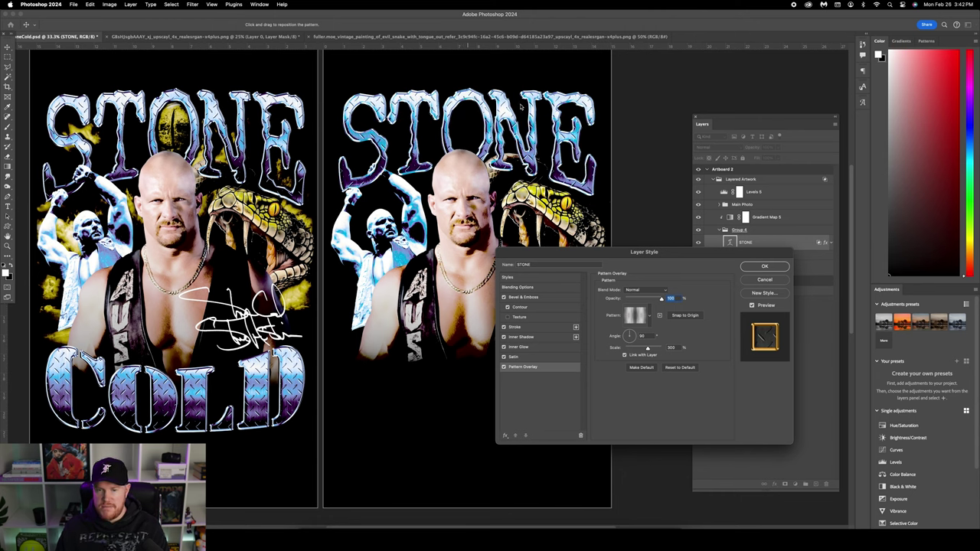
click(764, 266)
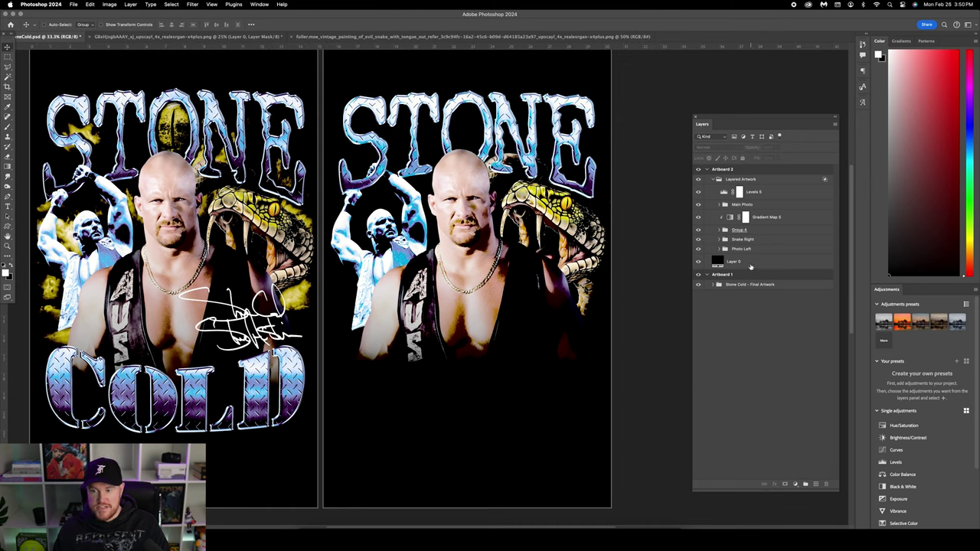
Rename the group containing the STONE text to Stone Cold Text.
double_click(739, 229)
text(S)
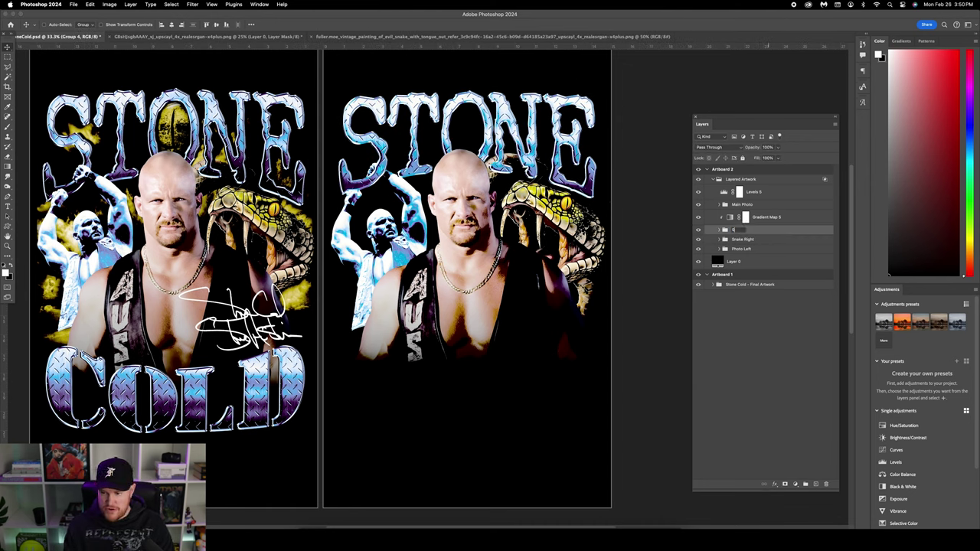
text(tone Cold Text)
key(Return)
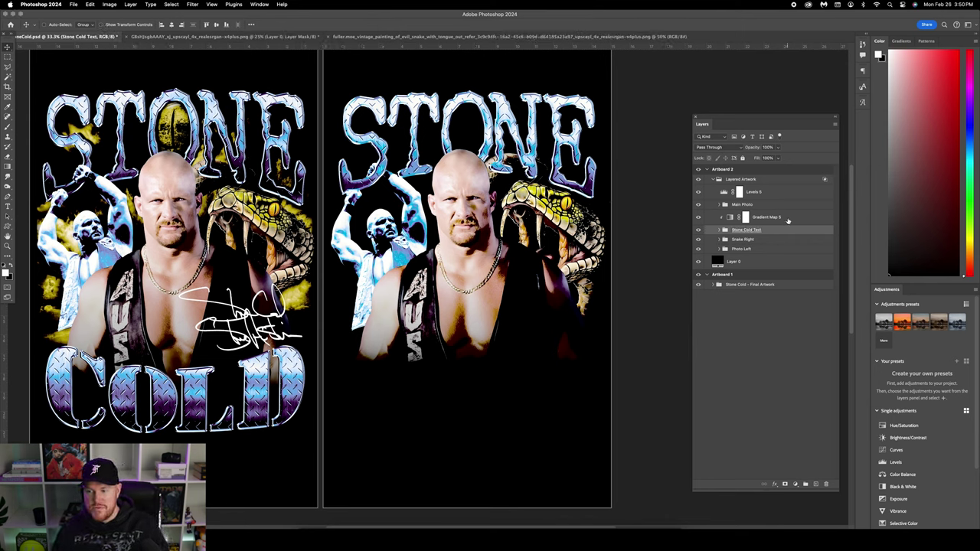
Place the clipped gradient map and the Stone Cold Text group in a new group named Text, and expand it to check its layers.
click(766, 219)
key(super+alt+g)
key(super+g)
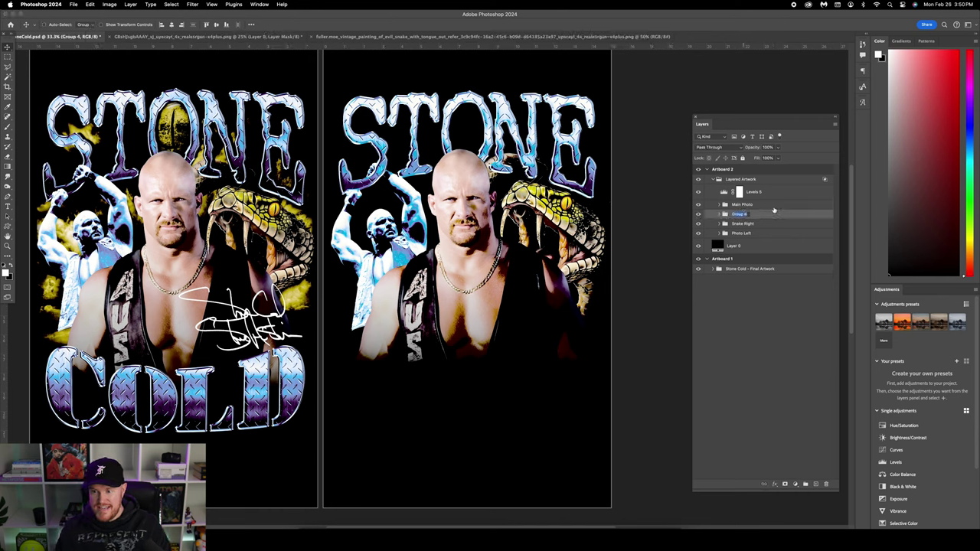
key(Return)
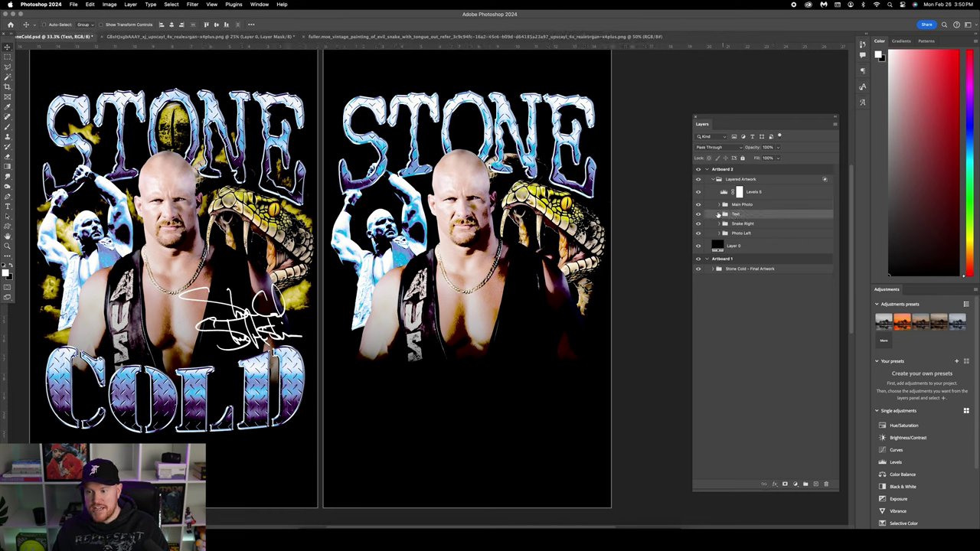
click(719, 215)
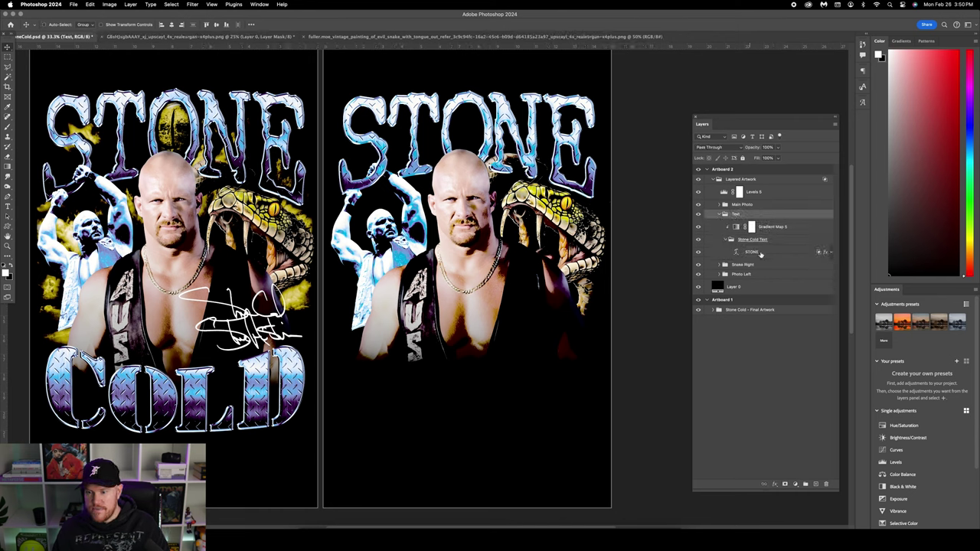
click(781, 253)
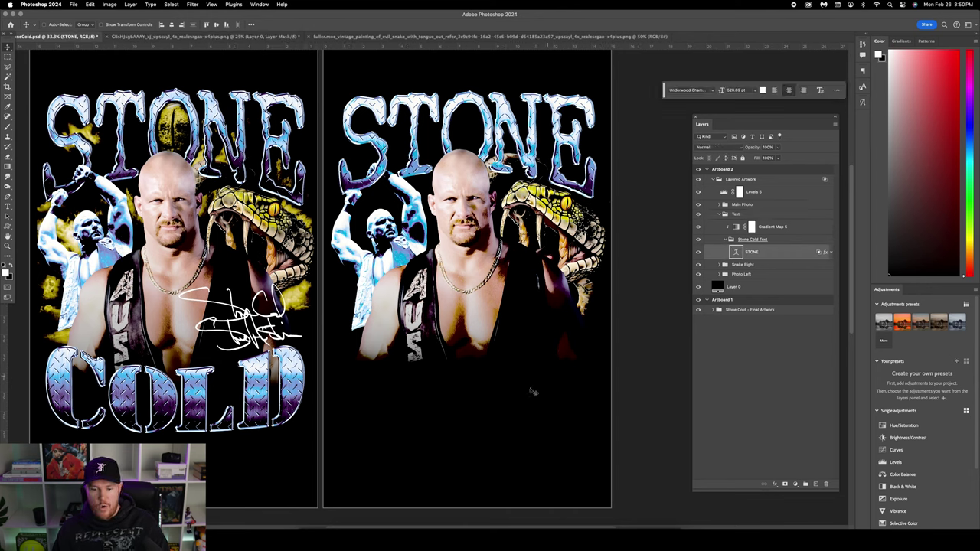
click(783, 227)
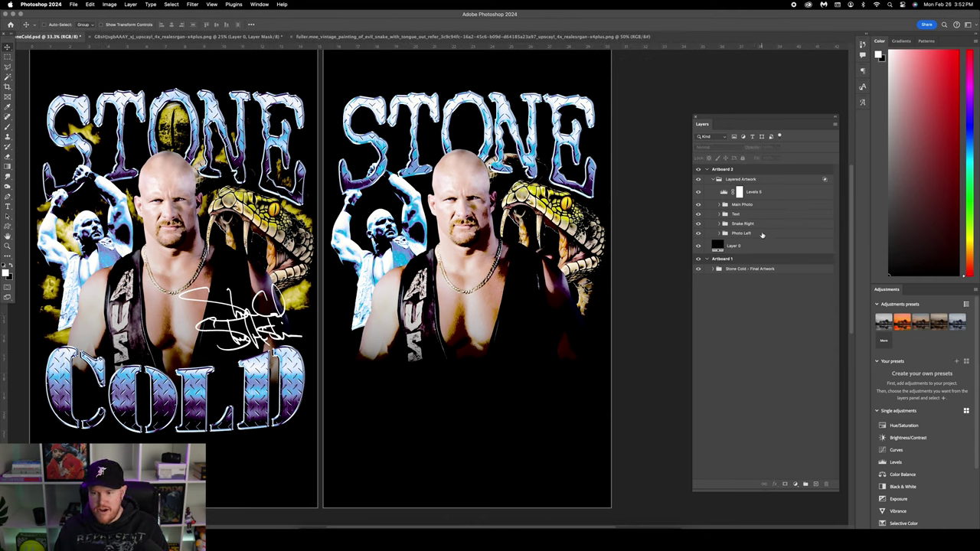
Move the Photo Left group above the Text group, directly below Main Photo.
click(762, 234)
drag(762, 235, 762, 212)
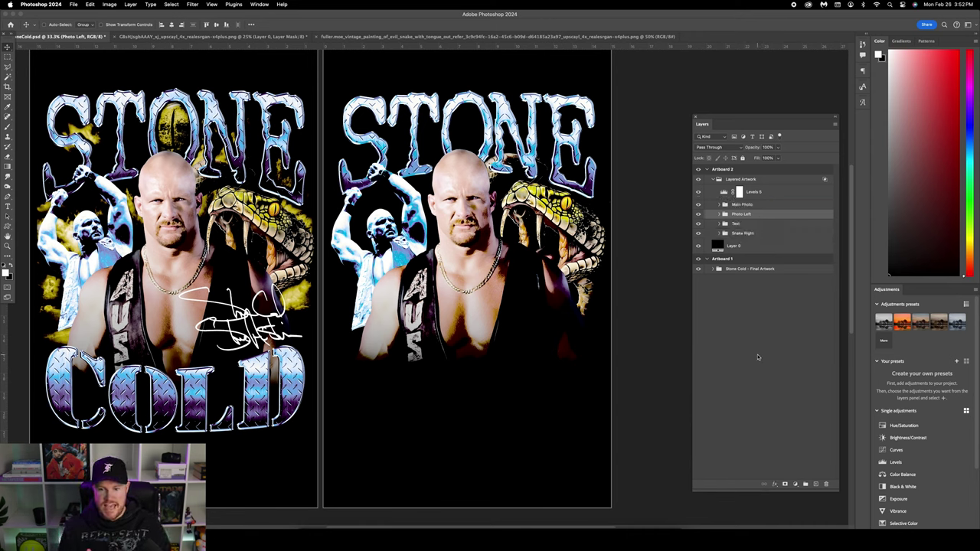
click(740, 309)
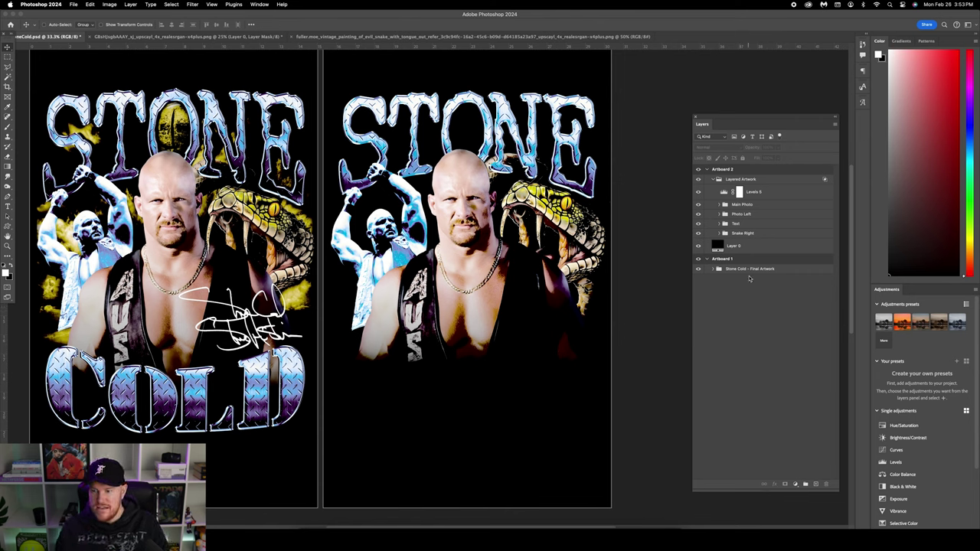
Duplicate the Snake Right group and merge the copy into a single layer.
click(751, 235)
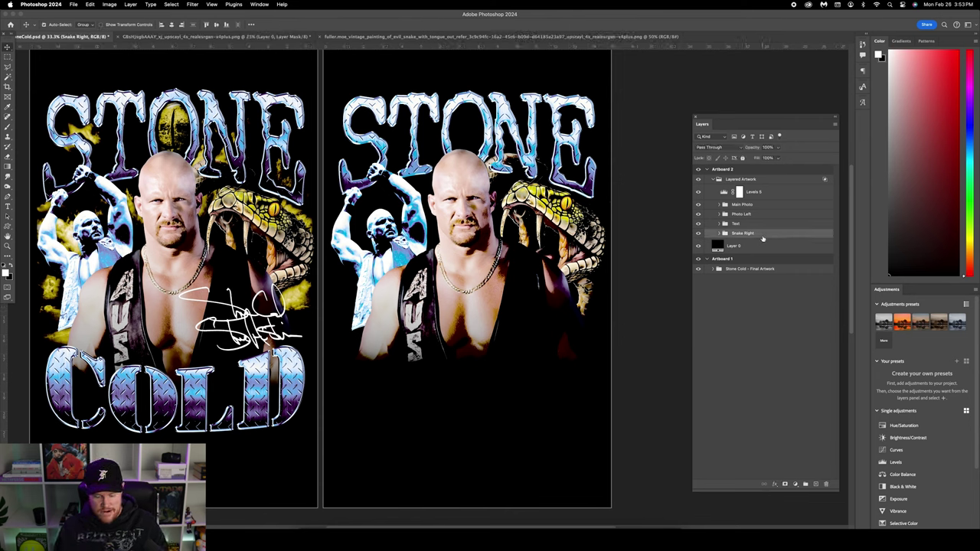
key(super+j)
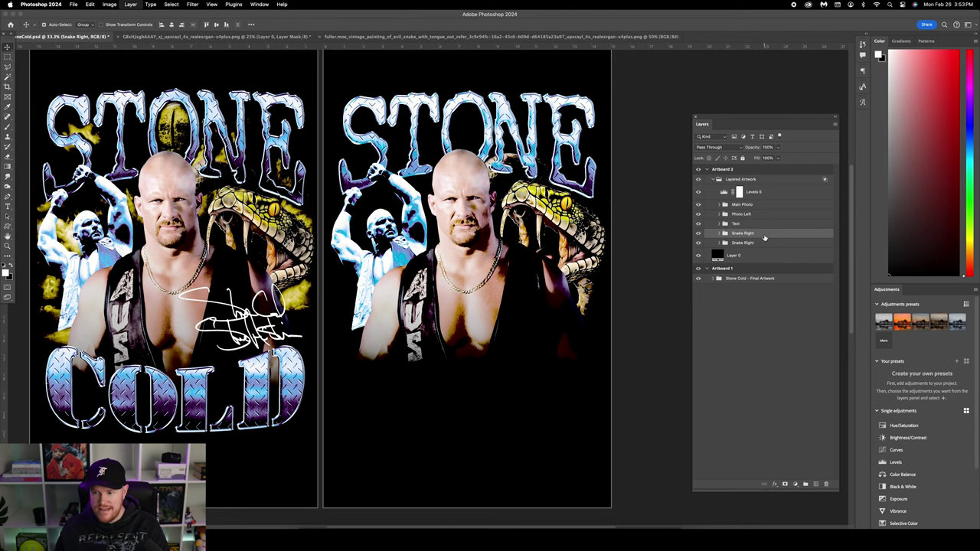
right_click(765, 236)
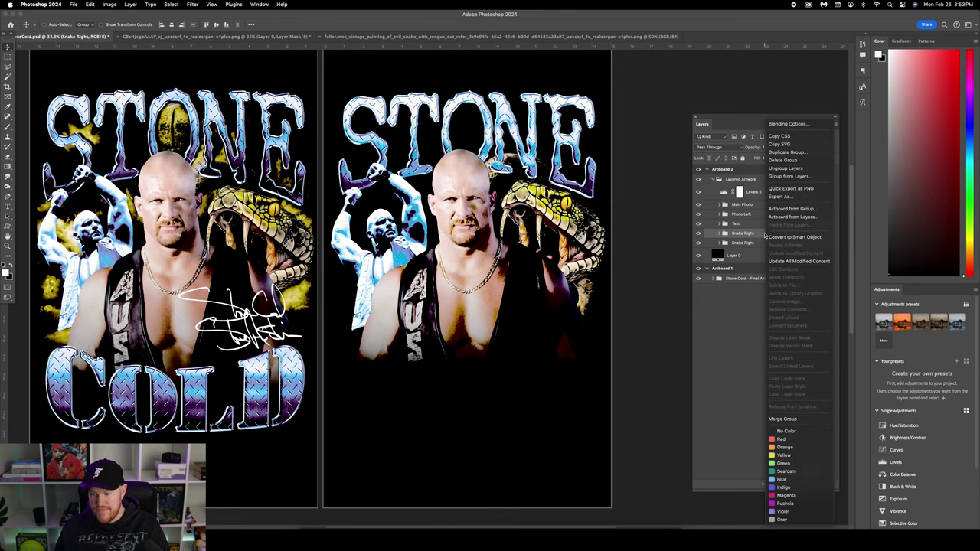
click(783, 419)
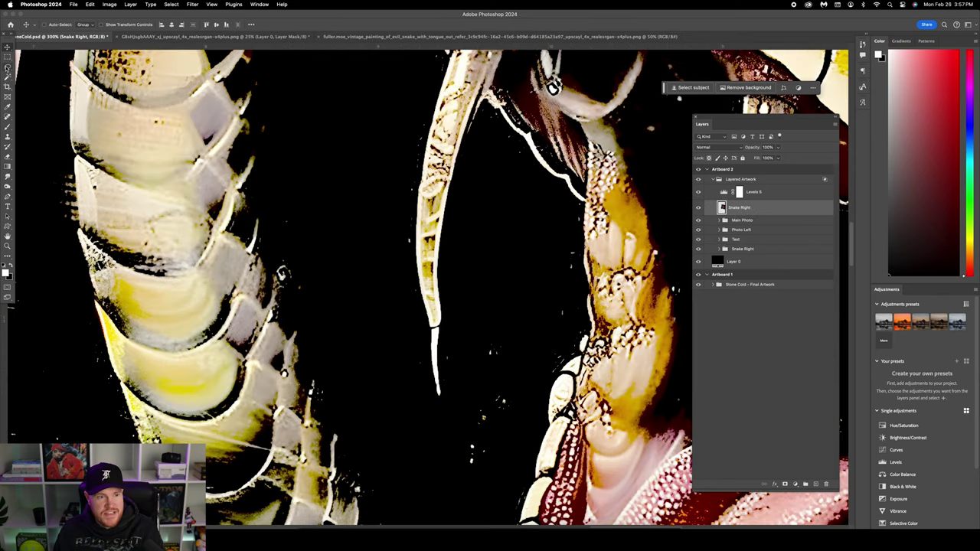
Lasso the lower part of the snake's fang on the merged layer, invert the selection, delete everything else and deselect.
click(8, 67)
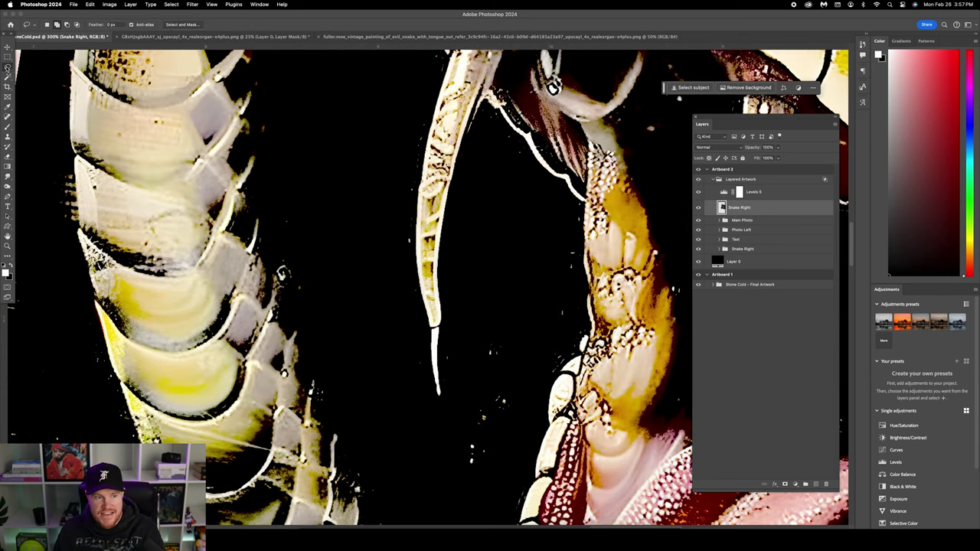
mouse_move(408, 211)
mouse_down()
mouse_move(417, 373)
mouse_move(427, 400)
mouse_move(448, 410)
mouse_move(464, 373)
mouse_move(466, 185)
mouse_move(453, 157)
mouse_move(425, 163)
mouse_move(407, 205)
mouse_up()
right_click(440, 183)
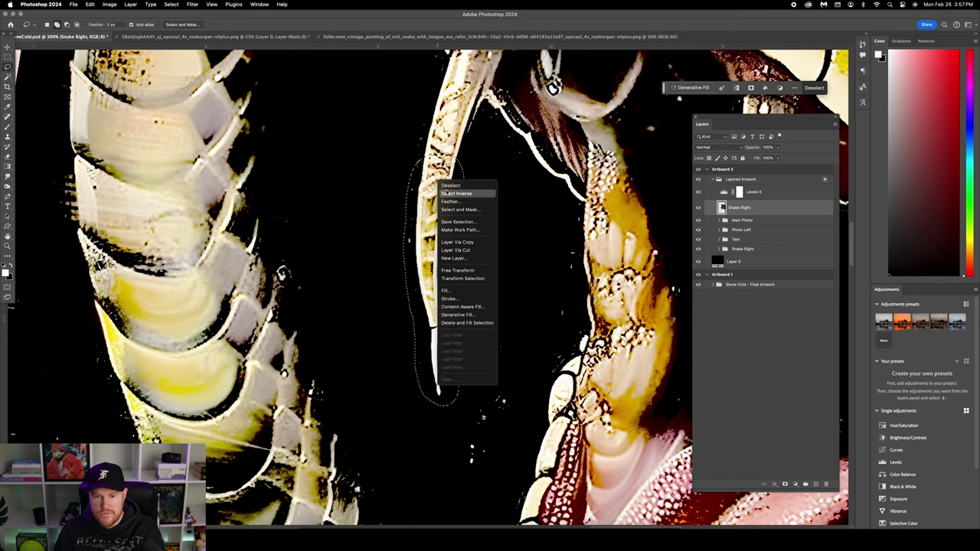
click(445, 194)
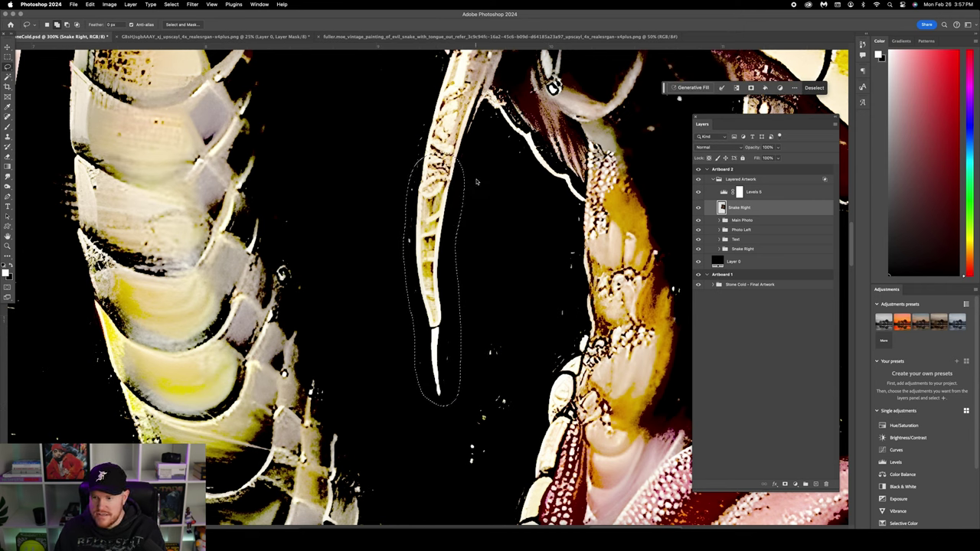
key(Delete)
key(ctrl+d)
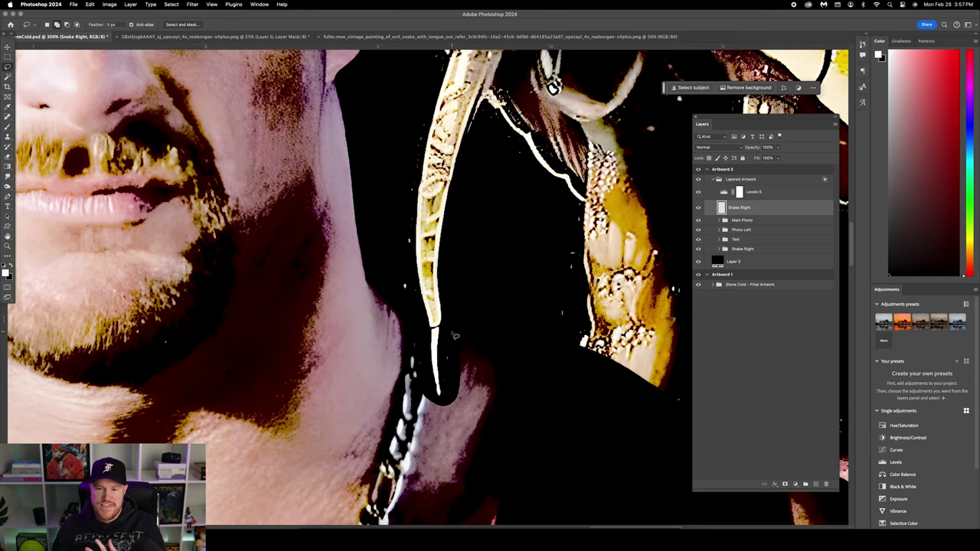
Try to remove the background of the isolated fang layer automatically, and undo the result.
click(761, 88)
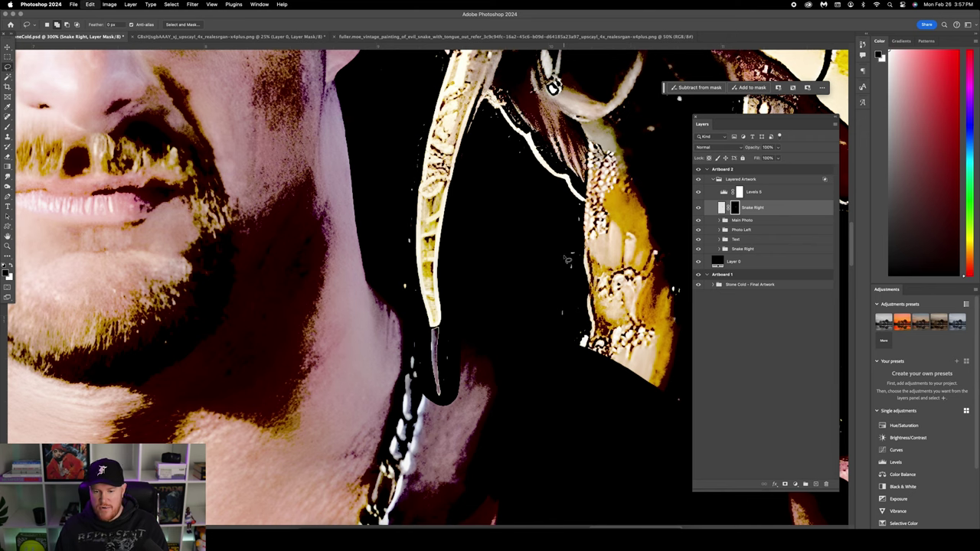
key(super+z)
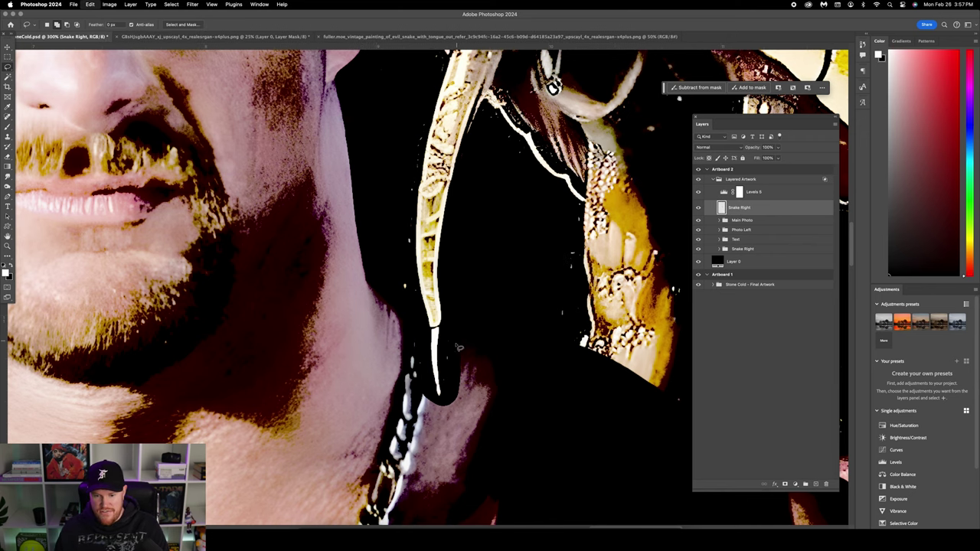
key(super+z)
Erase the black area around the fang's tip with a small hard-edged Eraser so the neck and chain beneath are uncovered.
scroll(453, 336, up, 3)
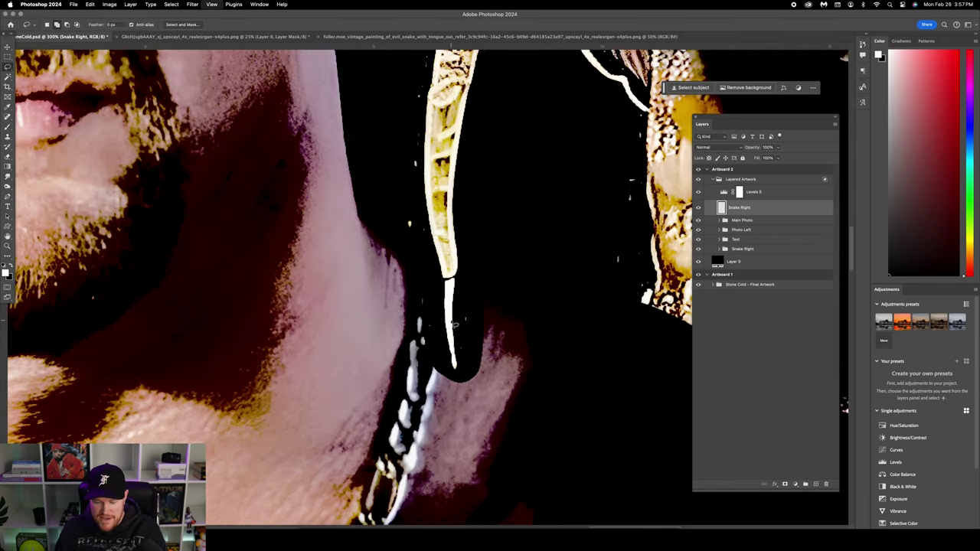
scroll(454, 322, up, 1)
key(b)
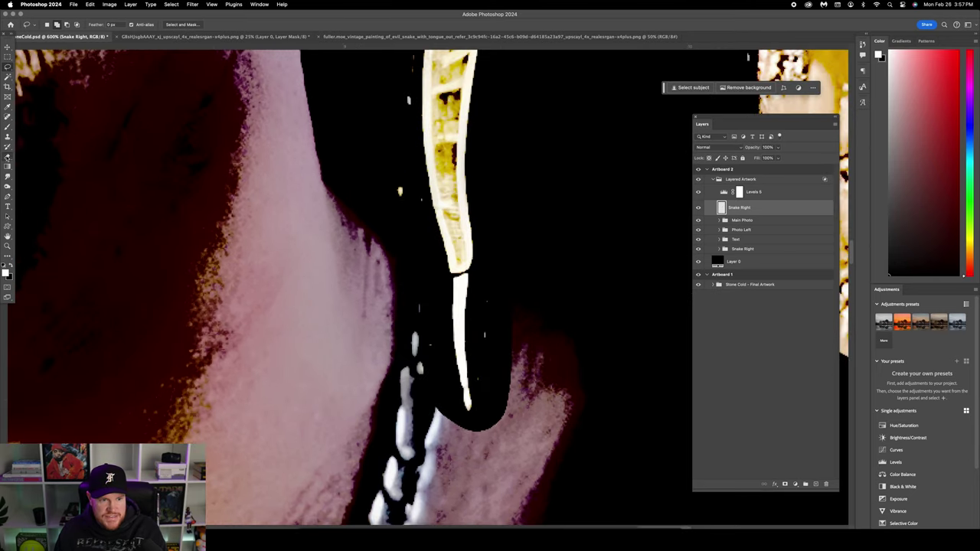
click(55, 26)
key(Tab)
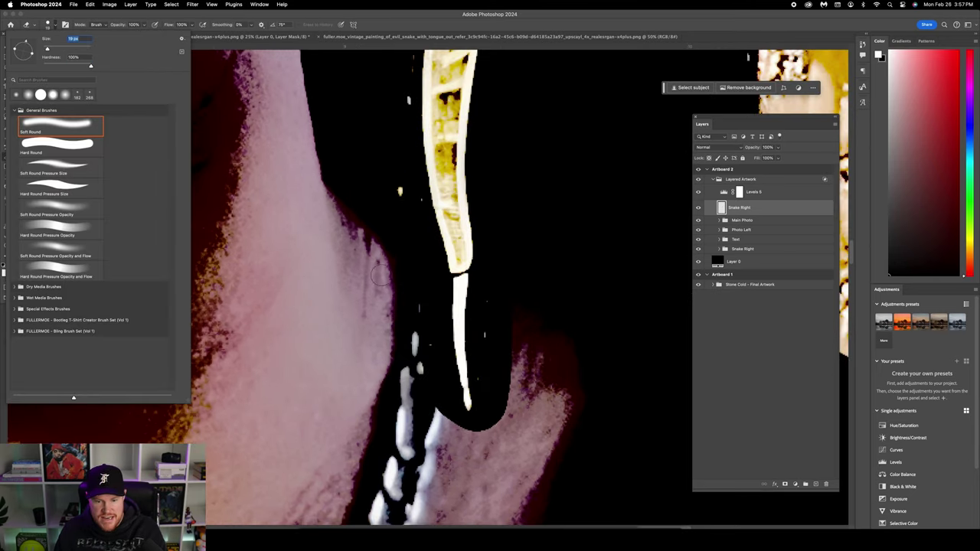
click(406, 284)
mouse_move(421, 387)
mouse_down()
mouse_move(432, 312)
mouse_move(435, 384)
mouse_move(436, 333)
mouse_move(454, 430)
mouse_up()
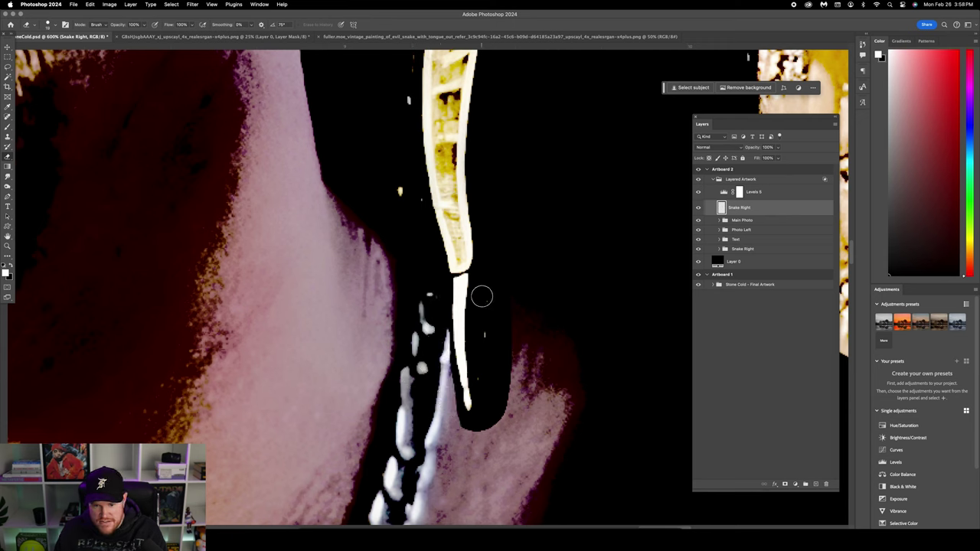
mouse_move(477, 337)
mouse_down()
mouse_move(484, 370)
mouse_move(439, 324)
mouse_move(459, 425)
mouse_move(487, 406)
mouse_move(439, 334)
mouse_move(453, 418)
mouse_up()
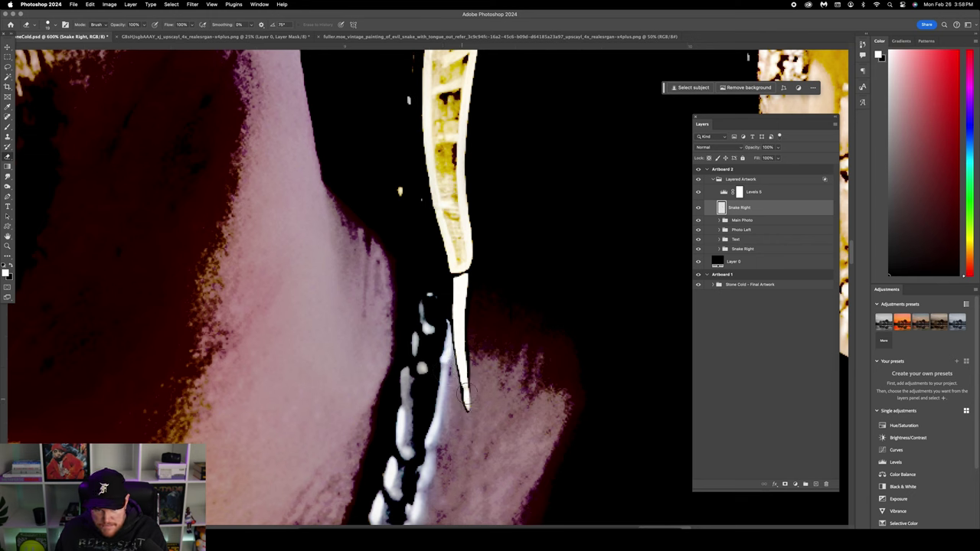
Select the fang layer together with the Snake Right group and nudge them horizontally in small steps towards the main photo.
key(super+0)
key(v)
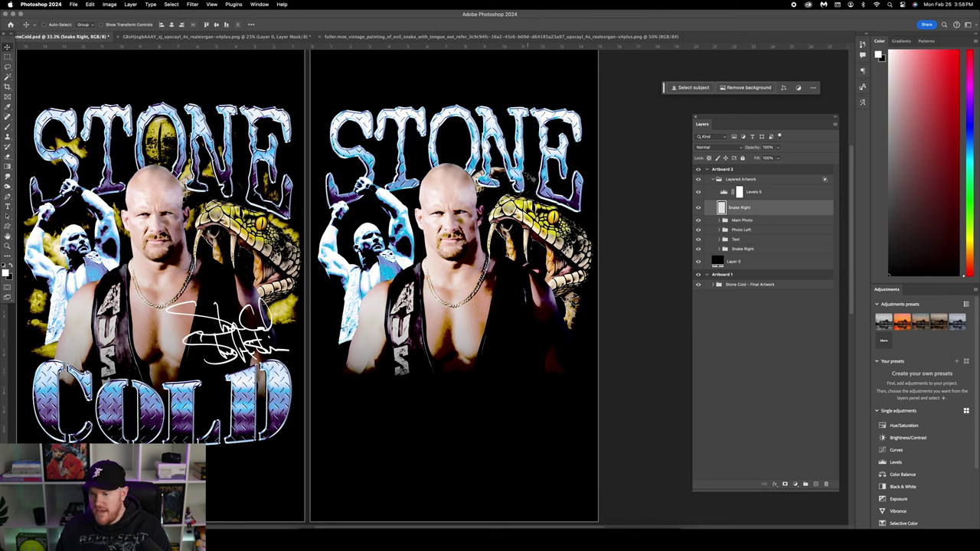
super+click(745, 249)
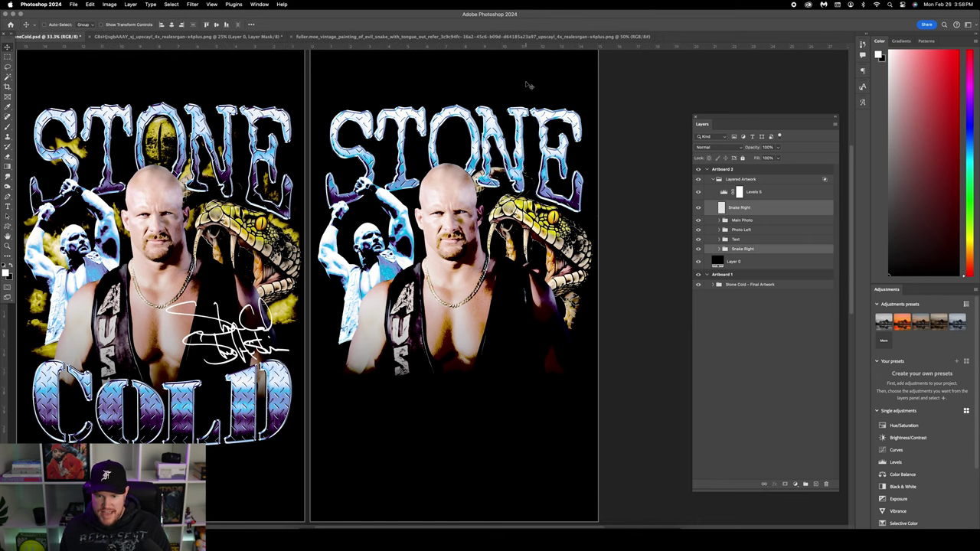
key(shift+Right)
key(shift+Left)
key(shift+Left)
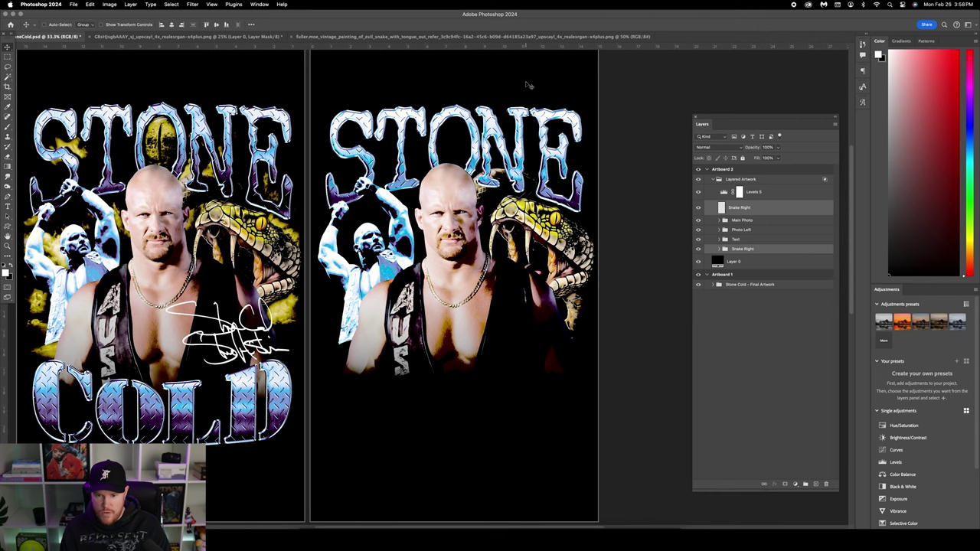
key(shift+Left)
key(shift+Left)
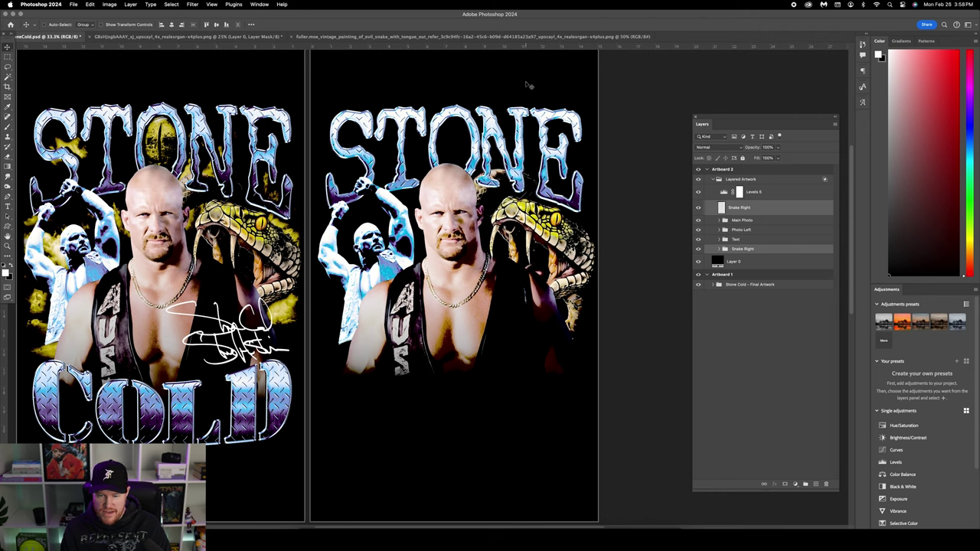
key(shift+Left)
key(shift+Left)
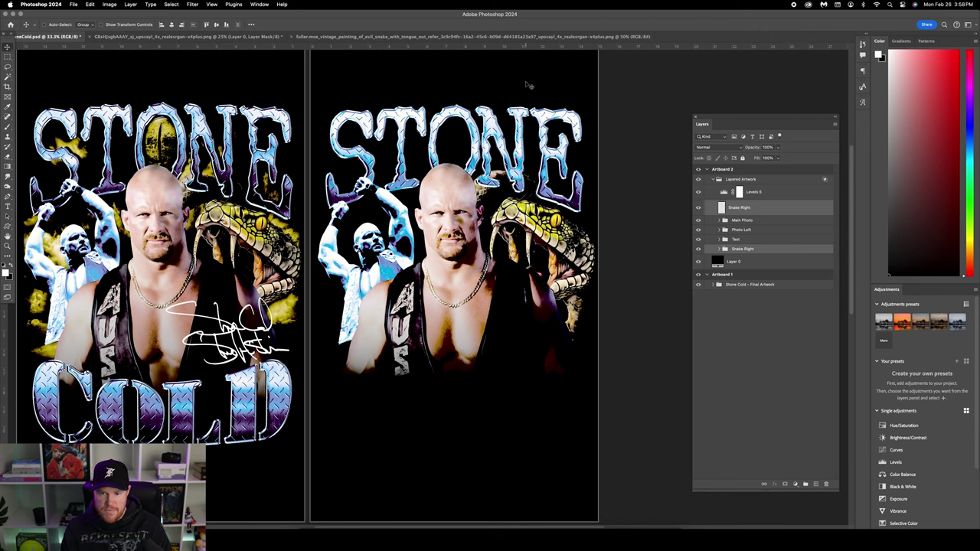
key(shift+Left)
key(shift+Right)
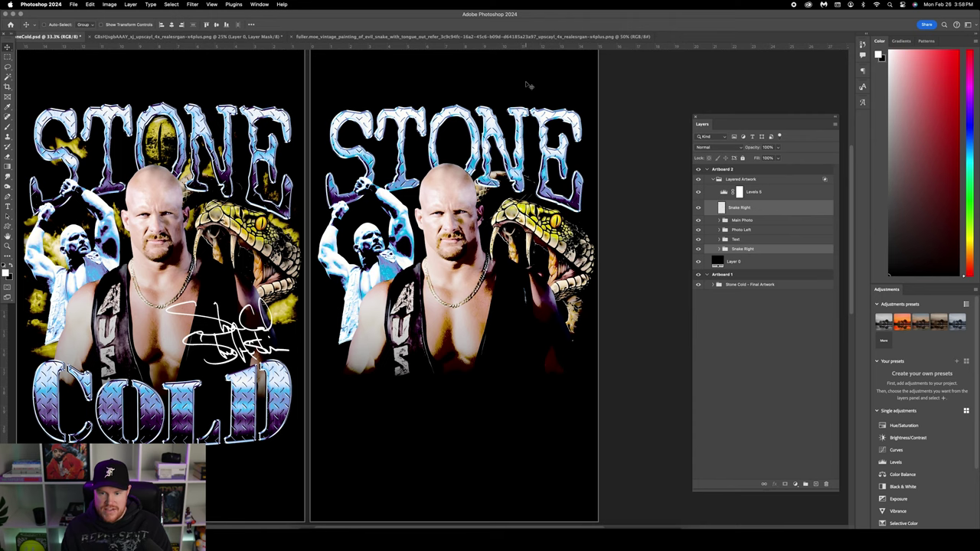
key(shift+Left)
key(shift+Right)
Outline the black fringe along the head's snake-side edge with the Polygonal Lasso, fill it on the Main Photo layer mask and deselect.
key(l)
scroll(504, 141, up, 5)
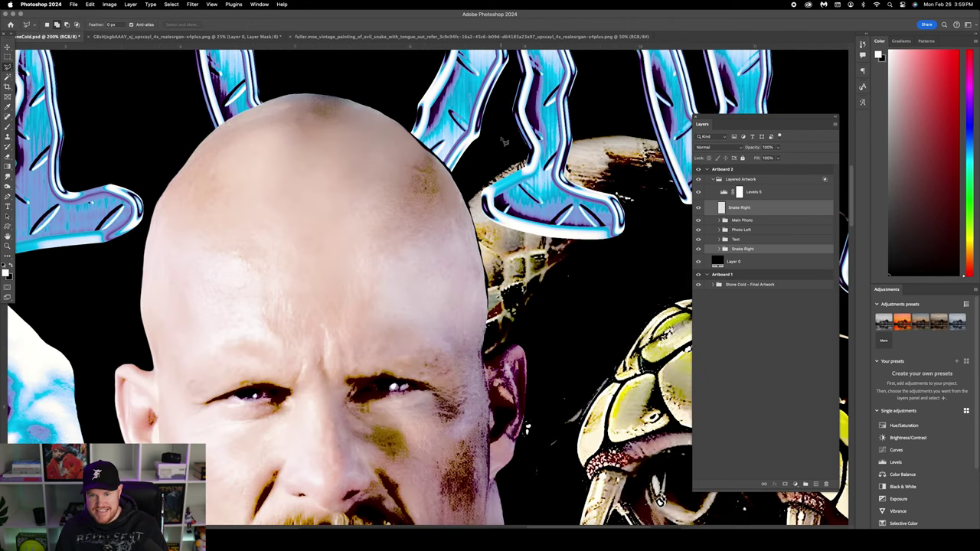
mouse_move(400, 93)
mouse_down()
mouse_move(412, 134)
mouse_move(459, 185)
mouse_move(484, 270)
mouse_move(549, 295)
mouse_move(558, 224)
mouse_move(464, 84)
mouse_up()
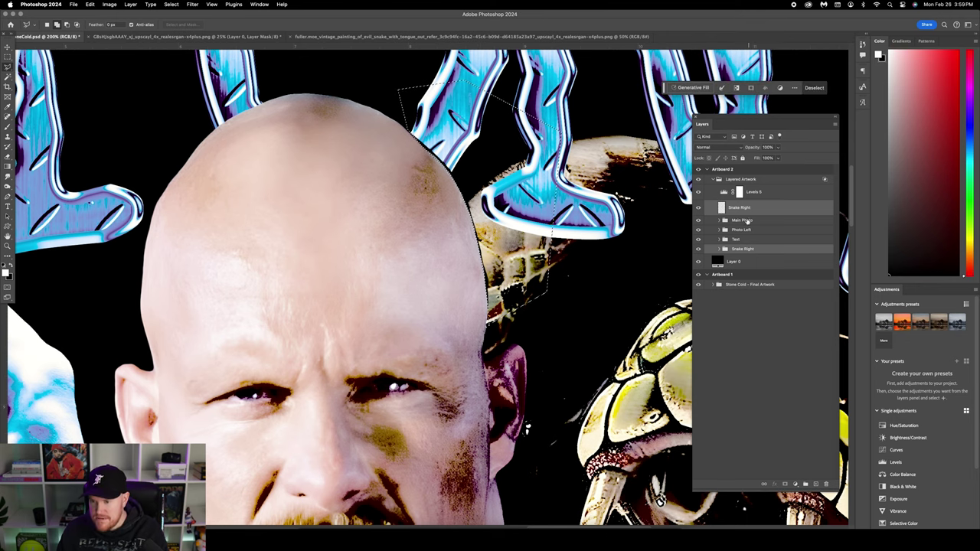
click(723, 221)
click(723, 220)
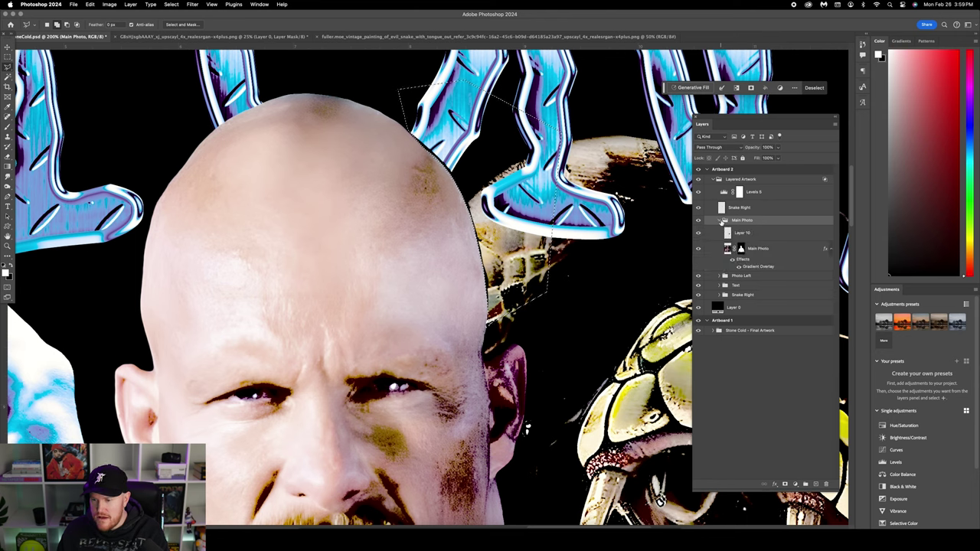
click(741, 249)
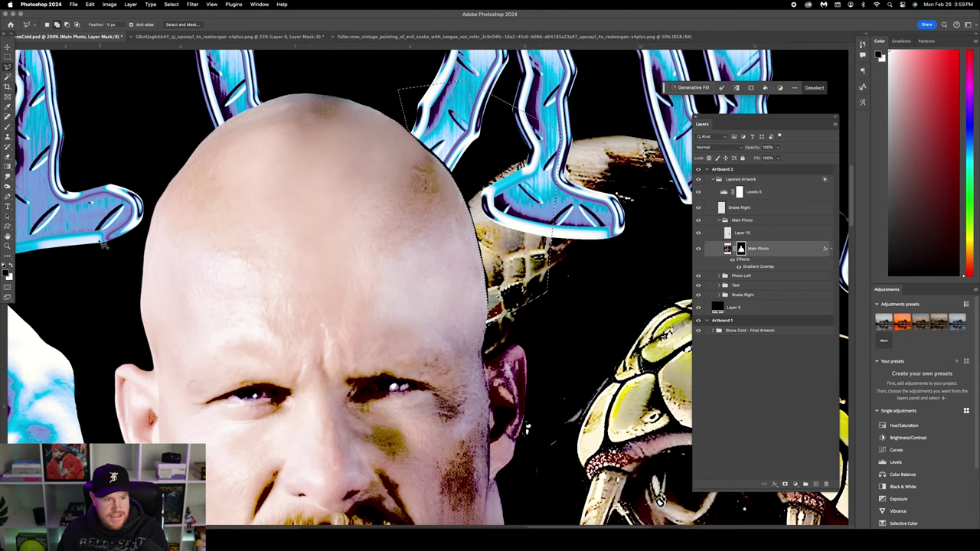
click(89, 4)
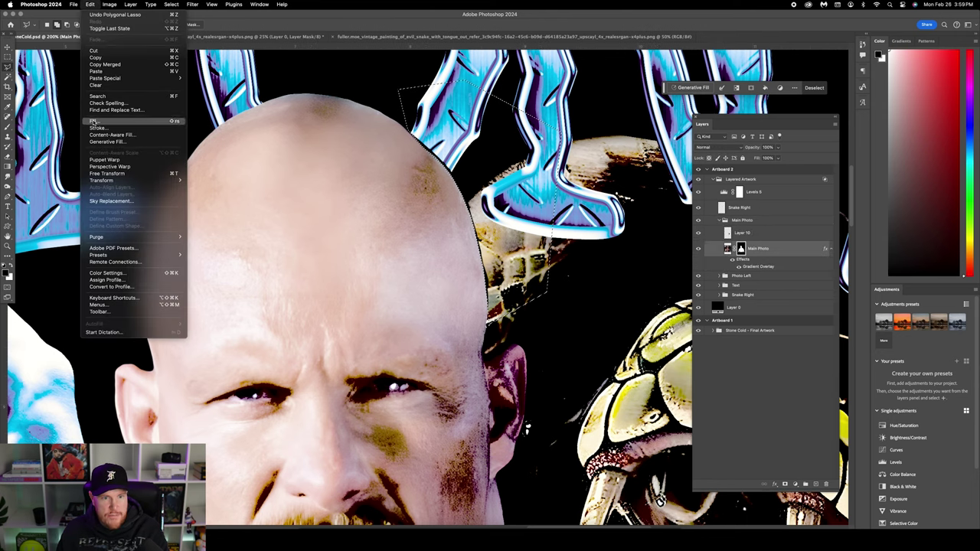
click(96, 121)
click(508, 162)
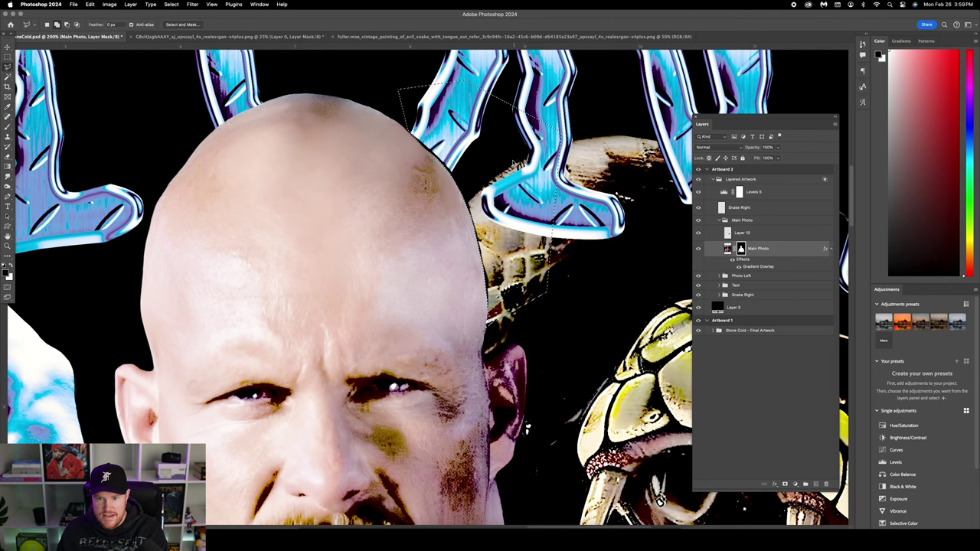
right_click(502, 153)
click(514, 150)
click(722, 220)
key(super+0)
key(v)
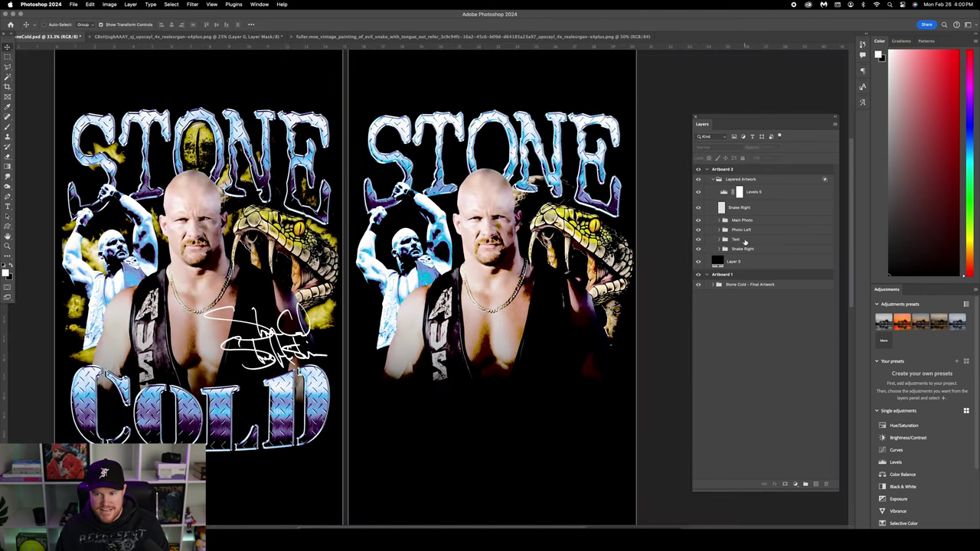
Duplicate the Text group, place the copy directly below Levels 5 and move its lettering beneath the main photo.
click(743, 240)
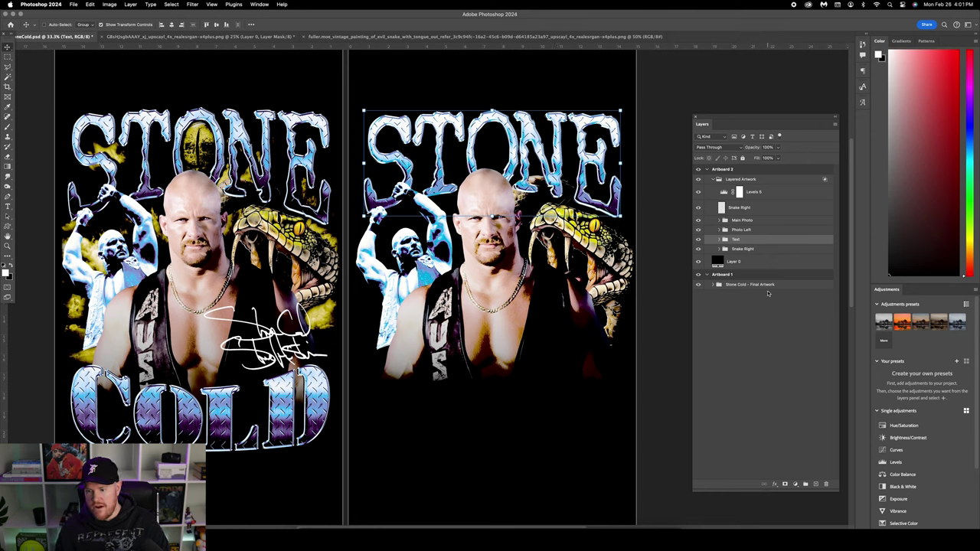
key(super+g)
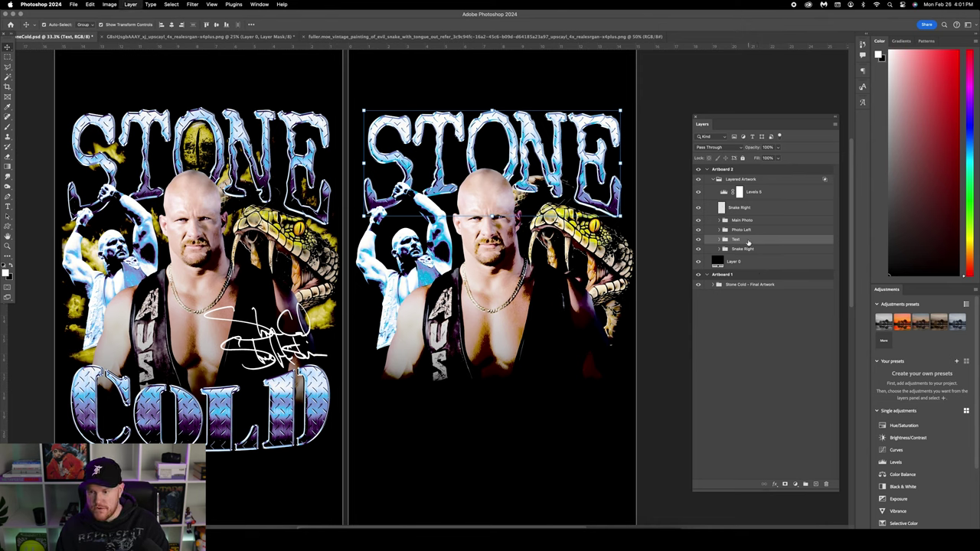
key(super+j)
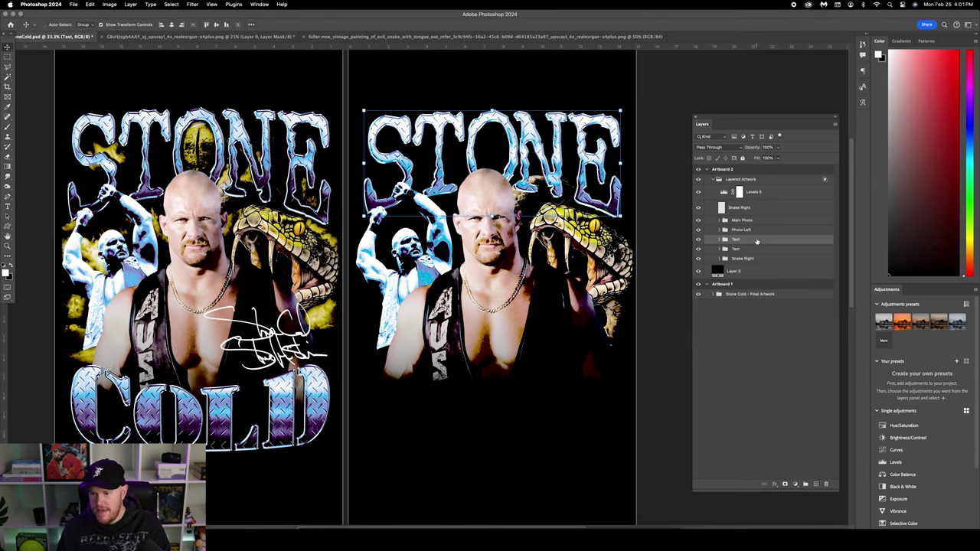
drag(757, 242, 735, 205)
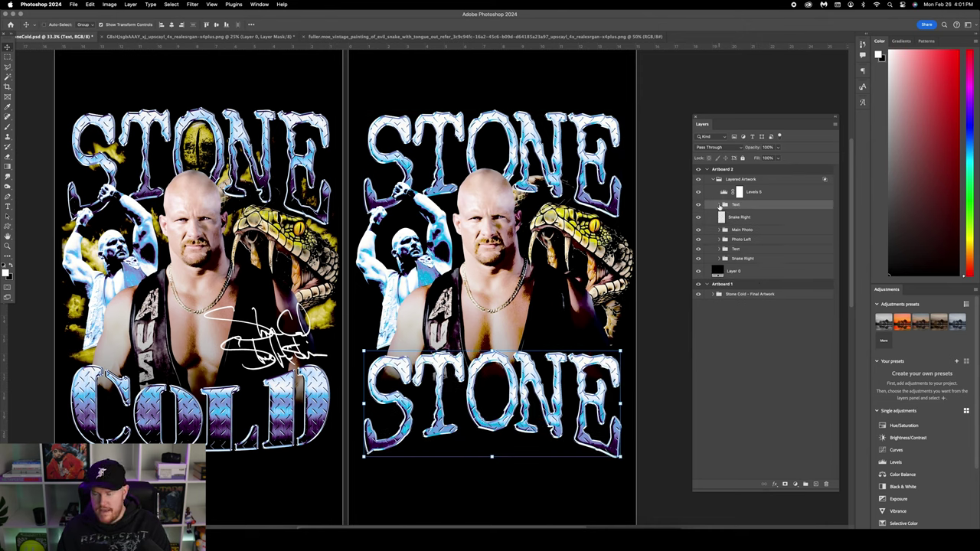
Change the warp style of the copied STONE text layer to Arc Upper, keeping the bend at -25%.
click(721, 206)
click(726, 230)
click(751, 242)
key(t)
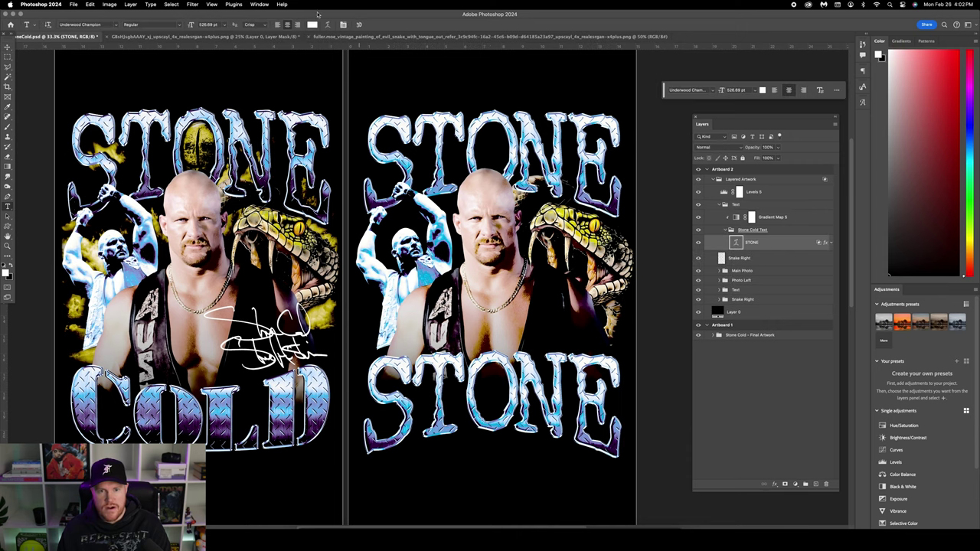
click(328, 25)
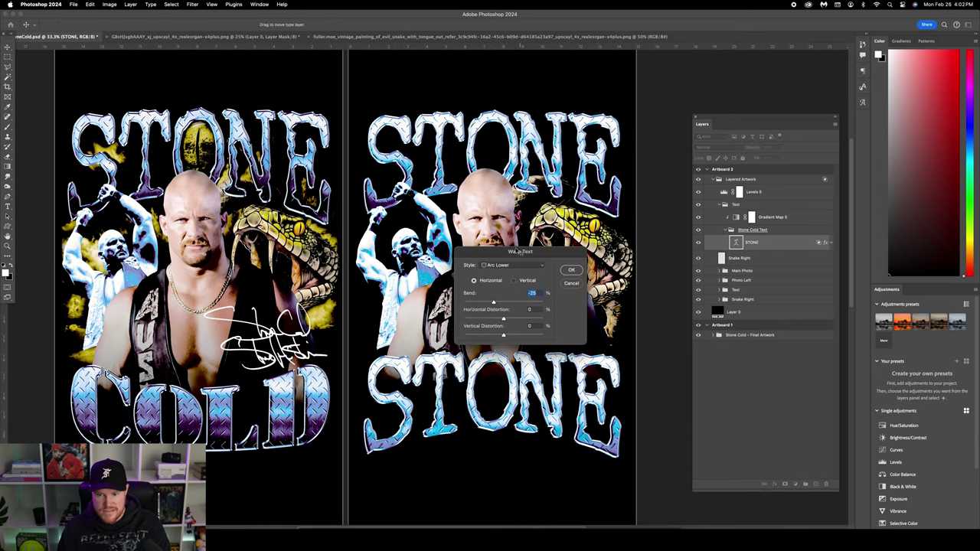
click(512, 265)
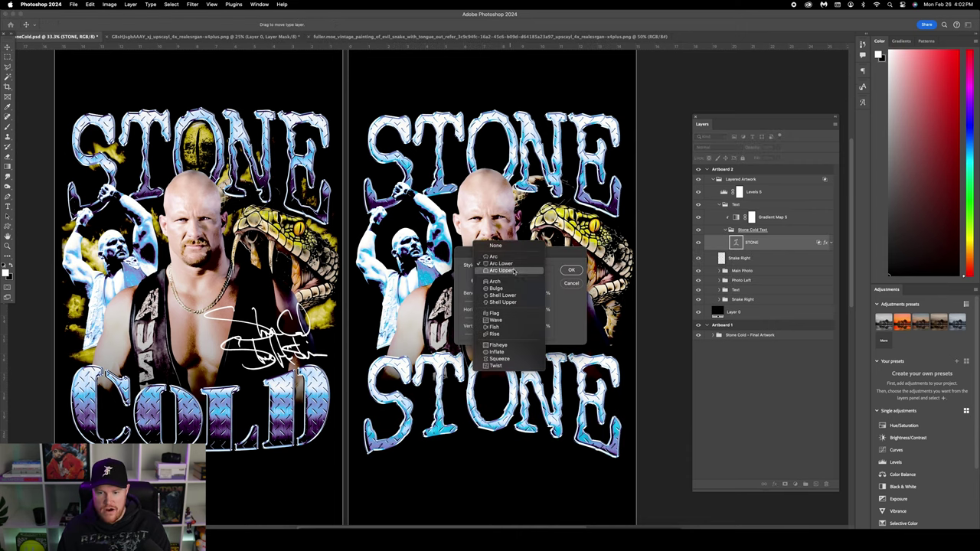
click(512, 271)
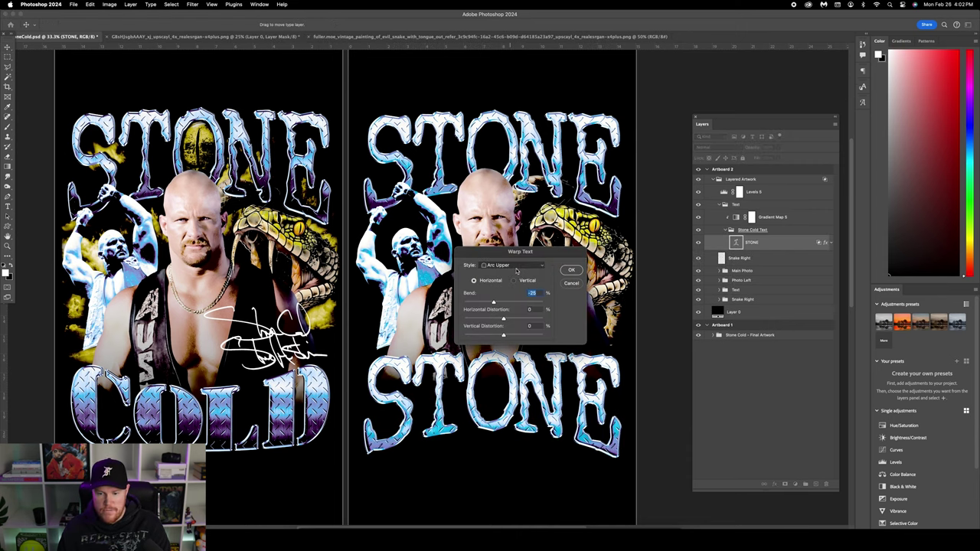
click(570, 269)
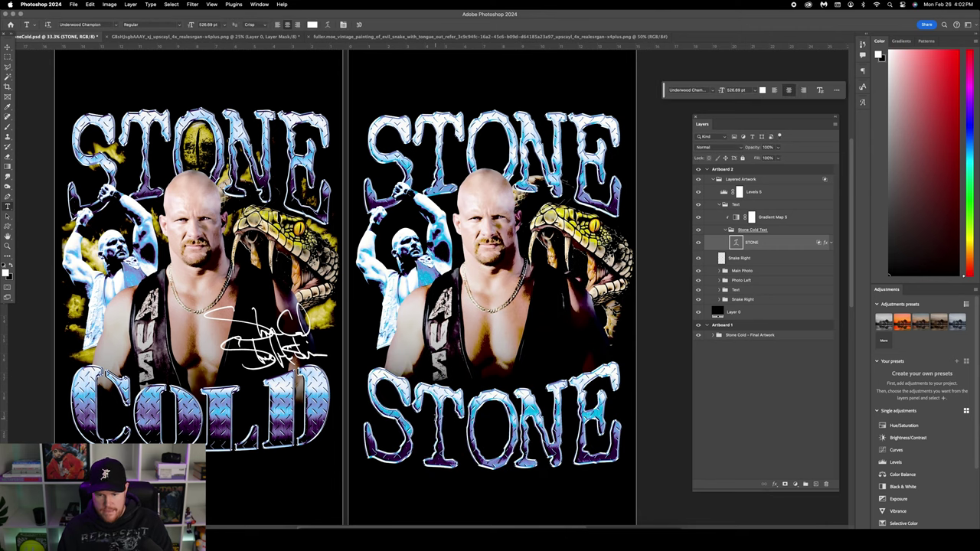
Replace the wording of the copied text with COLD and set its font to Army.
click(540, 414)
key(ctrl+a)
text(COLD)
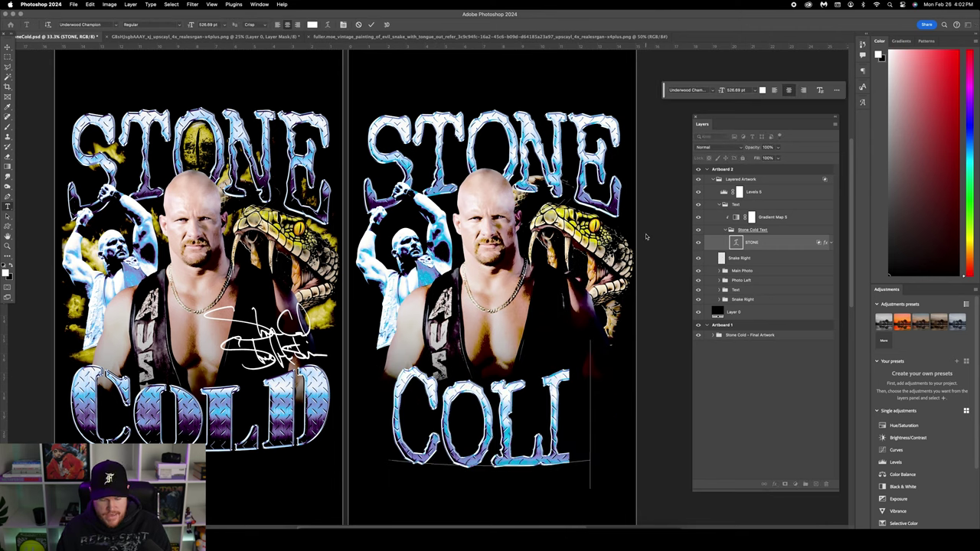
key(ctrl+a)
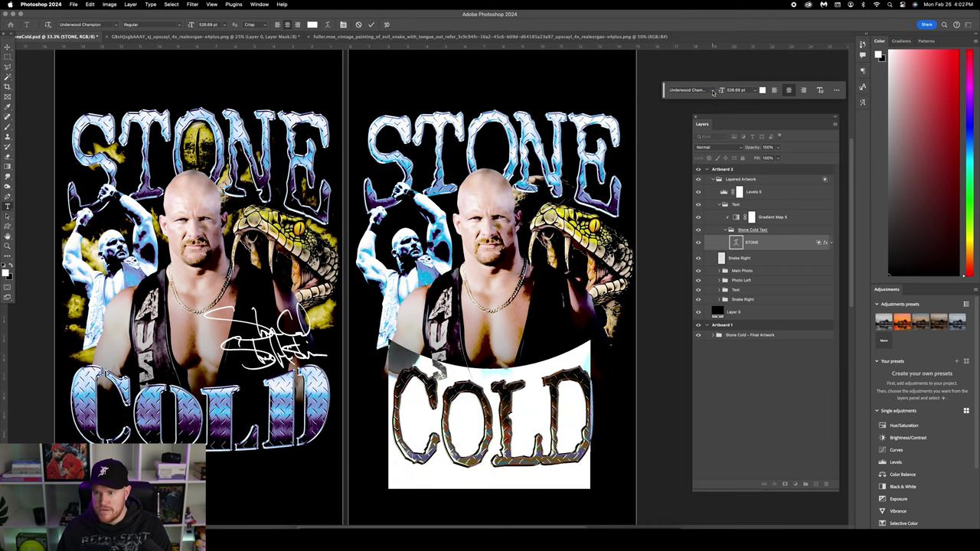
click(712, 90)
click(705, 121)
click(7, 47)
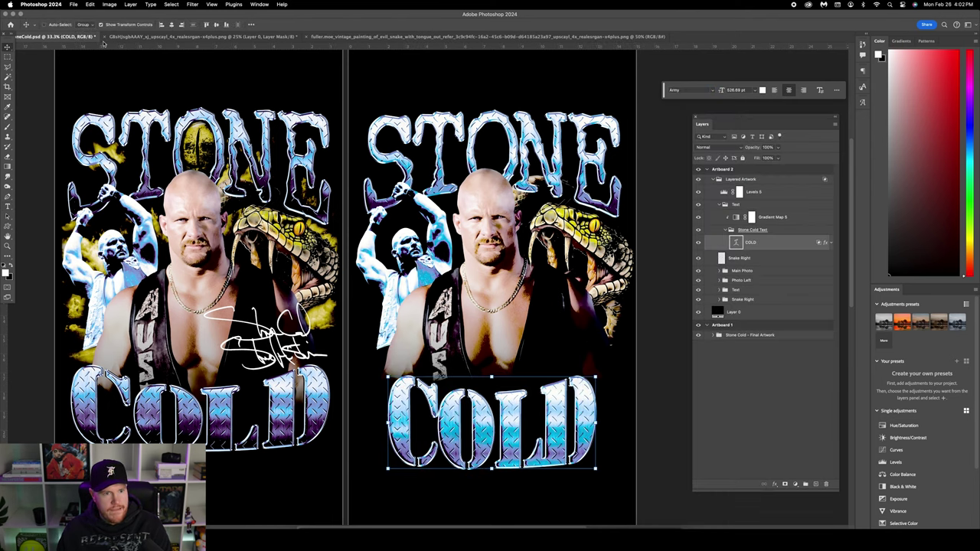
Transform the COLD text so it is wider and shorter, matching the width of the STONE text above.
key(ctrl+t)
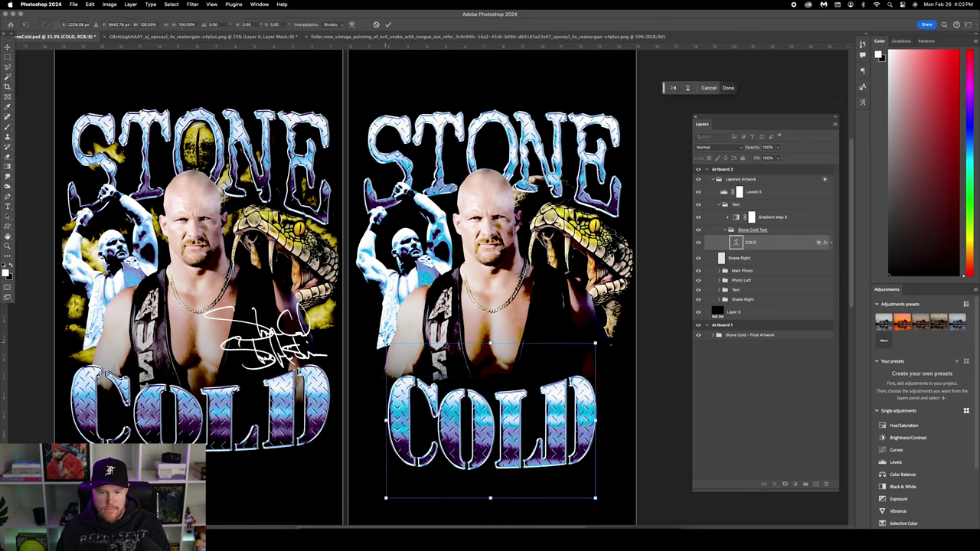
drag(385, 345, 363, 366)
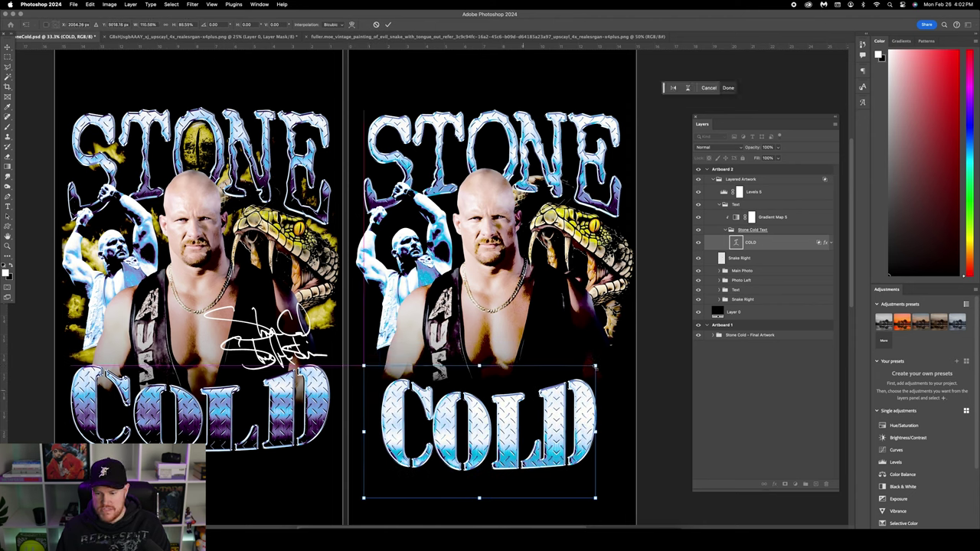
drag(607, 364, 622, 362)
key(Return)
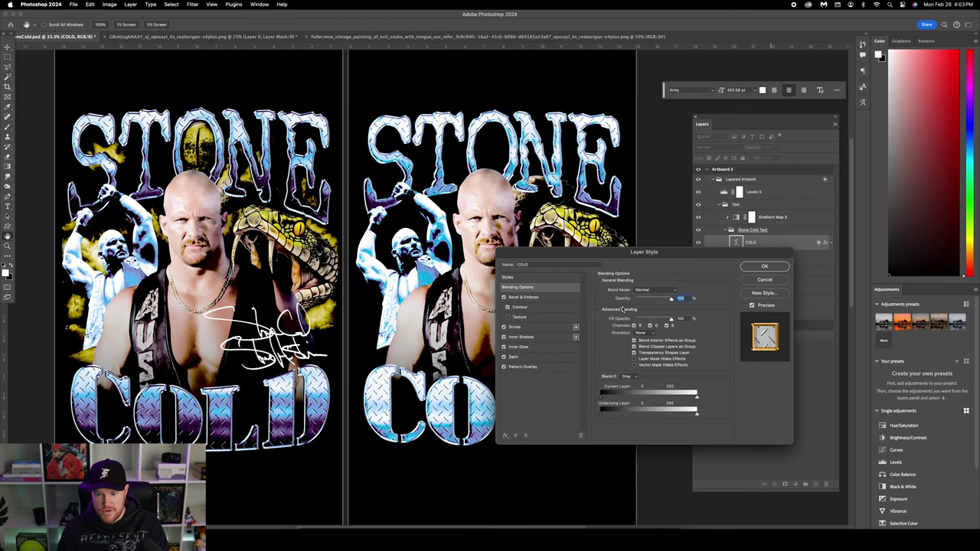
Reposition the Pattern Overlay within the COLD lettering, apply the layer style and collapse the Stone Cold Text group.
click(544, 366)
drag(557, 254, 614, 245)
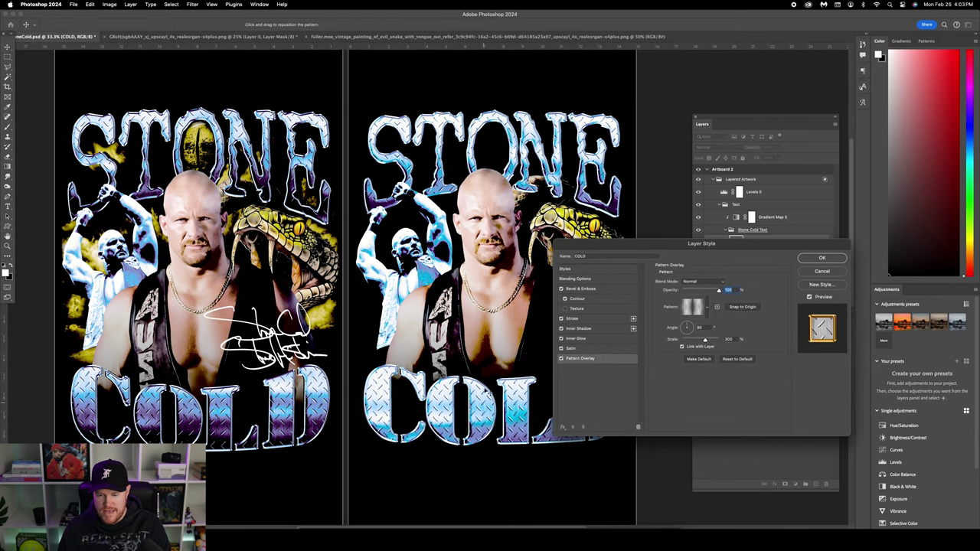
key(Return)
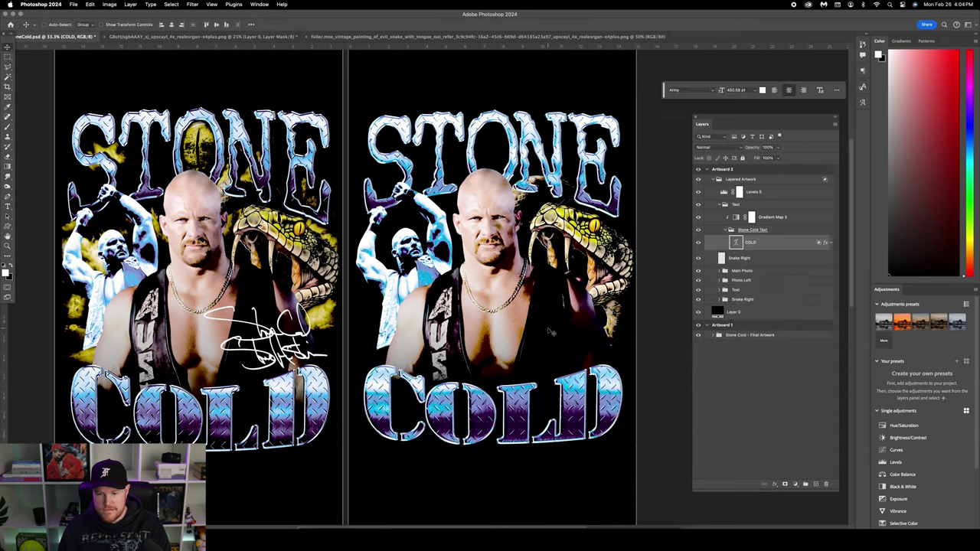
click(727, 230)
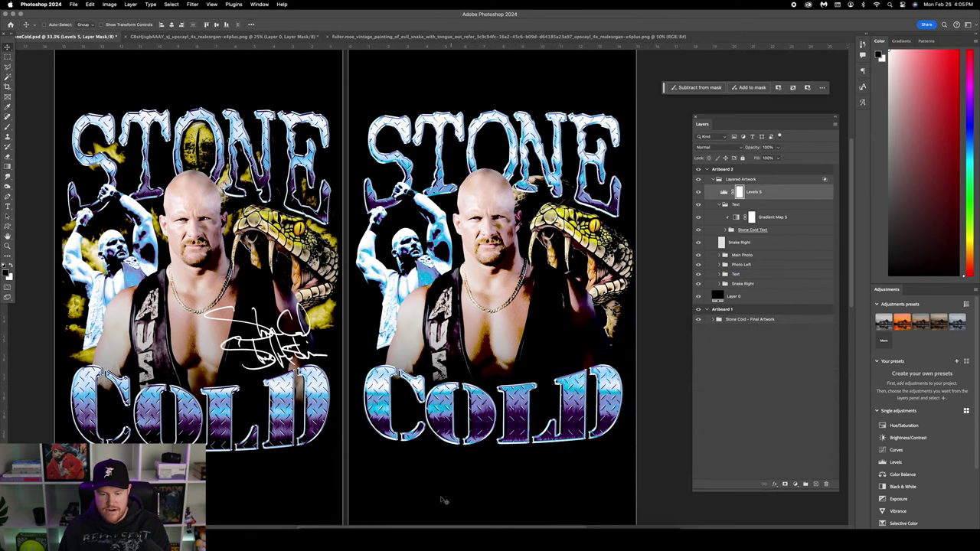
Bring the Pristine Auction signed photo from the Chrome image results into Photoshop as a new document and lasso around the blue signature.
click(411, 536)
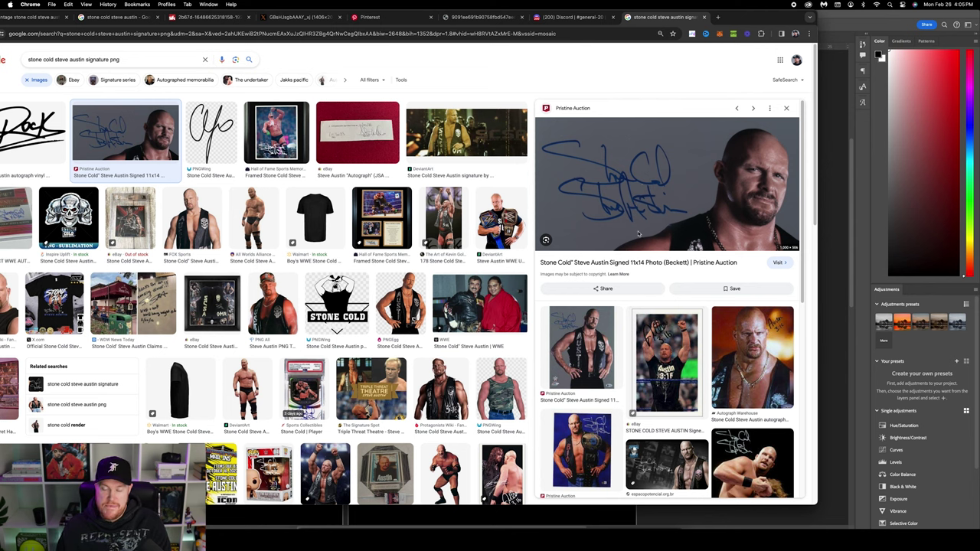
drag(644, 245, 418, 525)
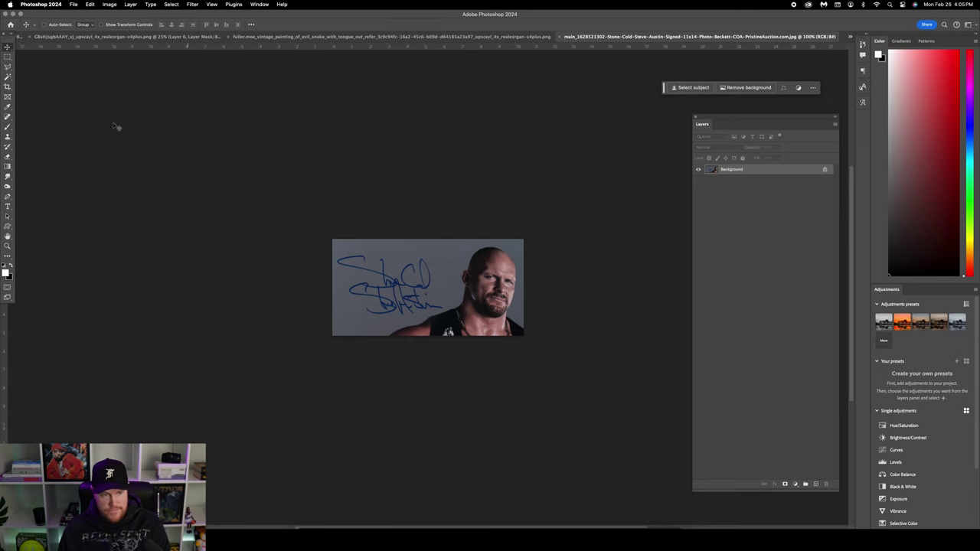
click(8, 67)
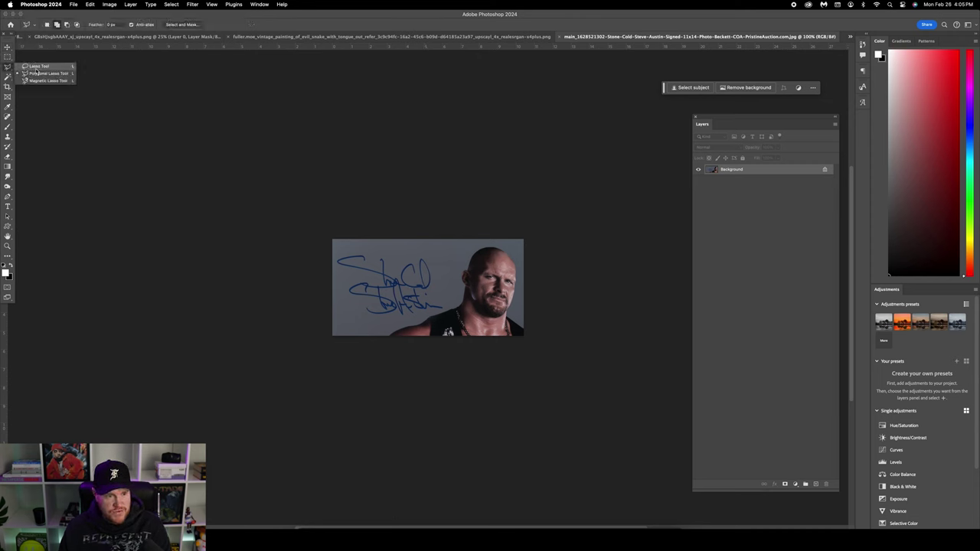
mouse_move(347, 256)
mouse_down()
mouse_move(337, 265)
mouse_move(345, 290)
mouse_move(376, 323)
mouse_move(443, 313)
mouse_move(446, 273)
mouse_move(367, 248)
mouse_up()
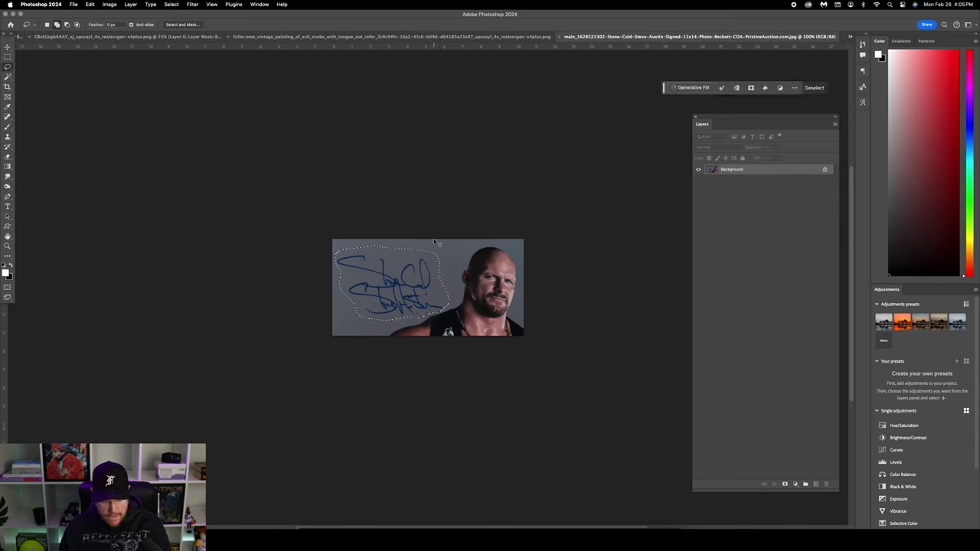
Paste the lassoed signature into the StoneCold document, enlarge it and position it over the lower chest on Artboard 2.
click(6, 36)
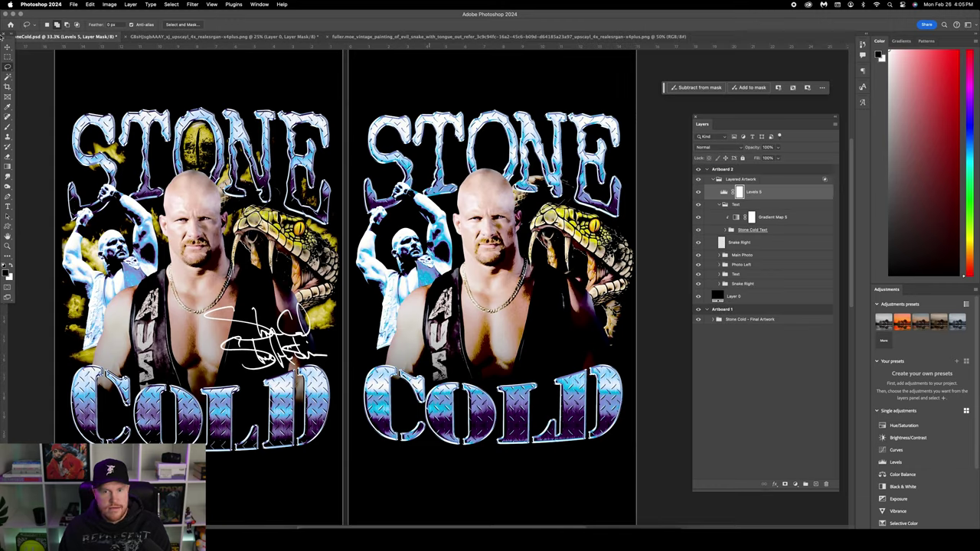
click(8, 46)
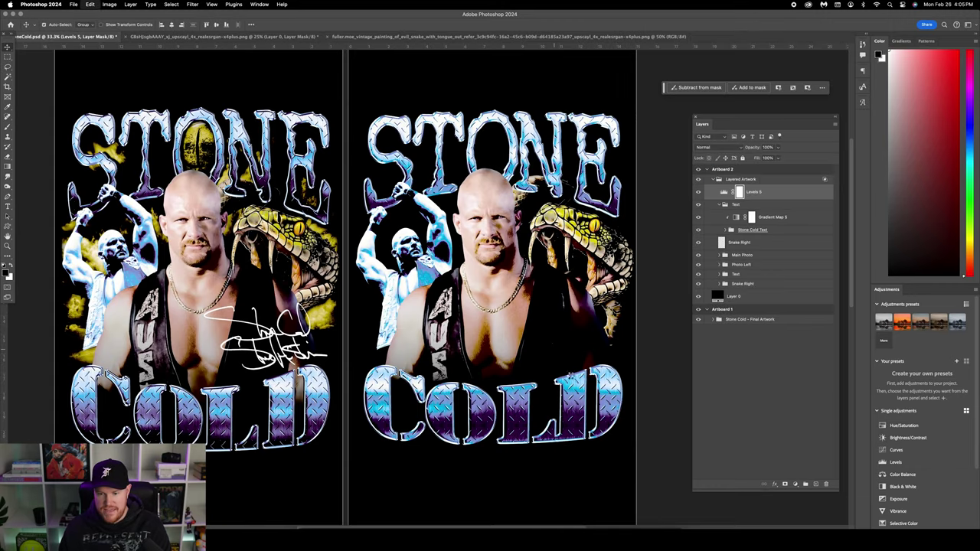
key(super+v)
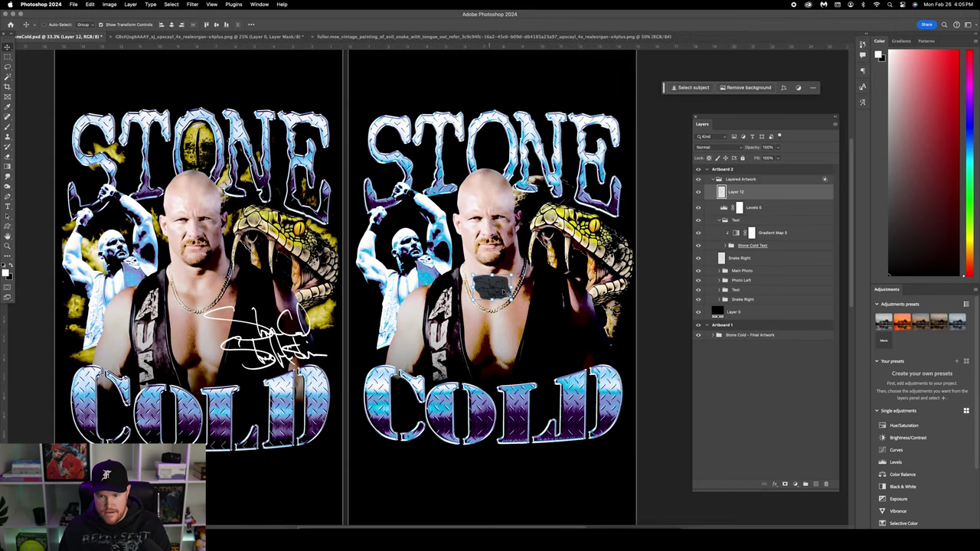
key(super+t)
drag(510, 299, 605, 378)
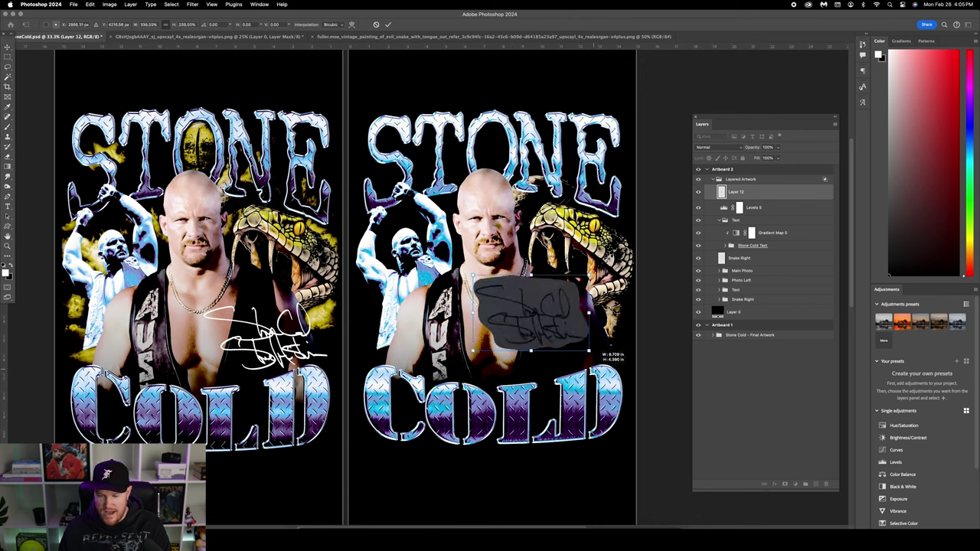
drag(536, 315, 557, 337)
key(Return)
Apply a Threshold adjustment with level 86 to the pasted signature layer.
click(109, 4)
mouse_move(122, 28)
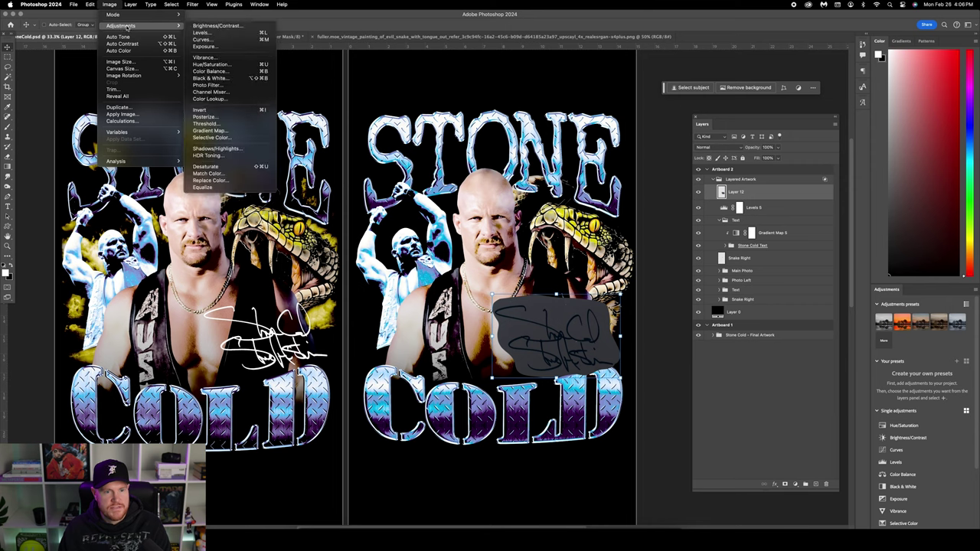
click(229, 125)
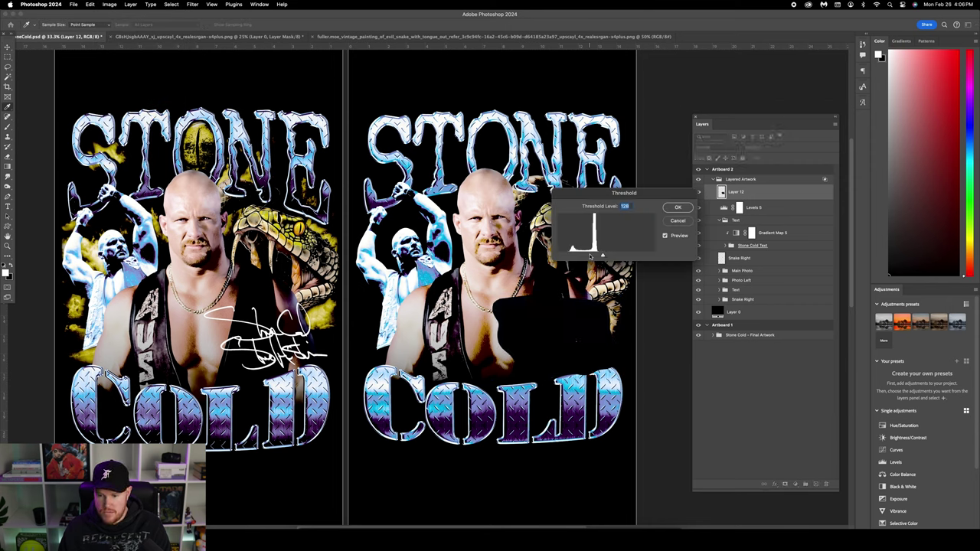
drag(605, 256, 590, 255)
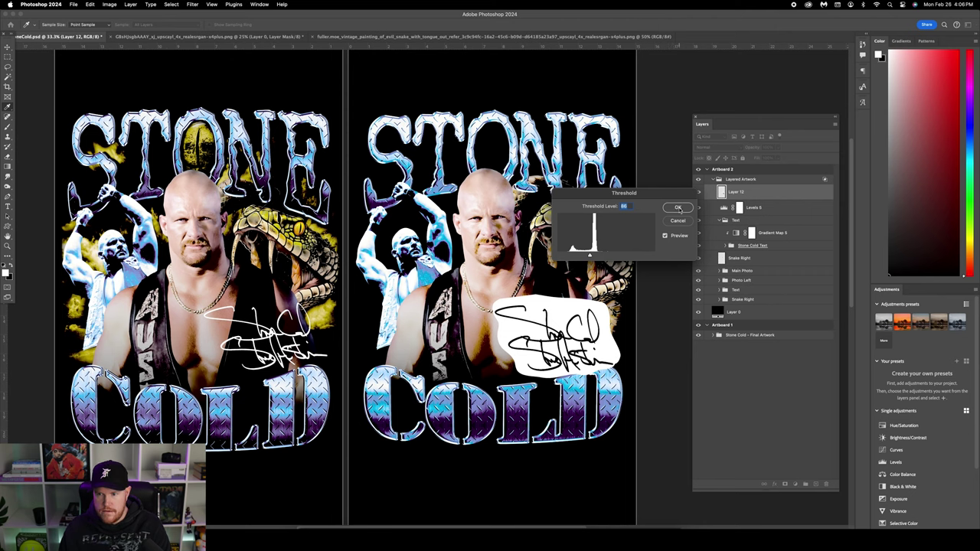
click(674, 207)
Select the white area around the signature with the Magic Wand, delete it and deselect.
click(8, 77)
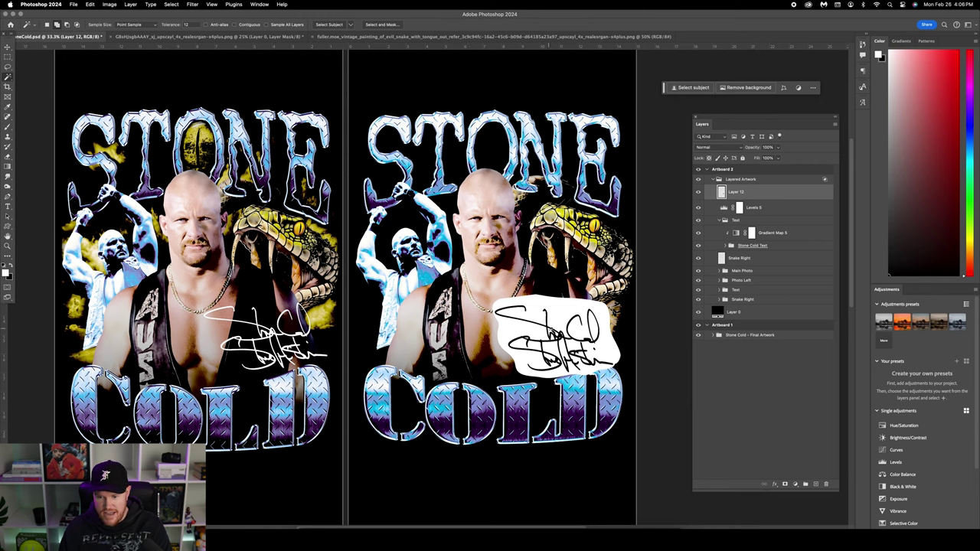
click(563, 306)
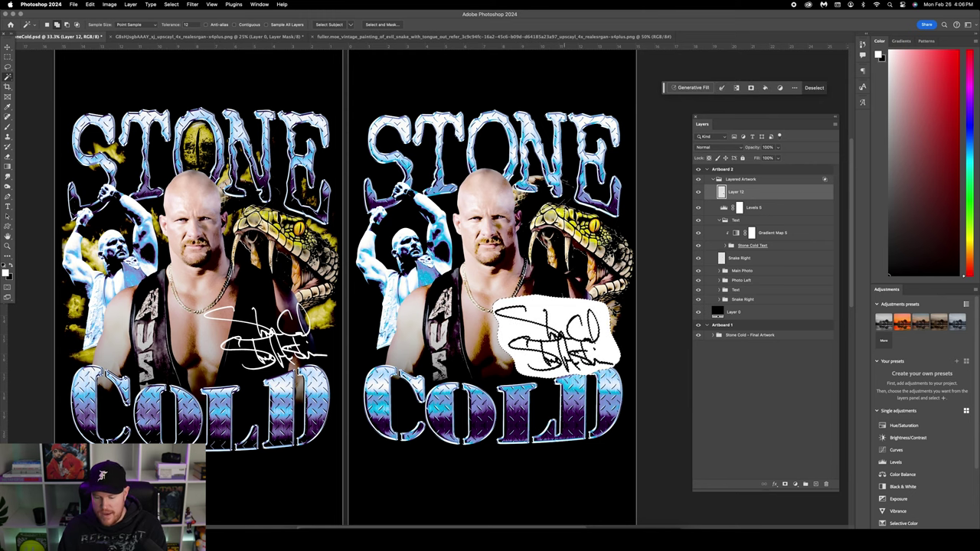
key(Delete)
right_click(559, 194)
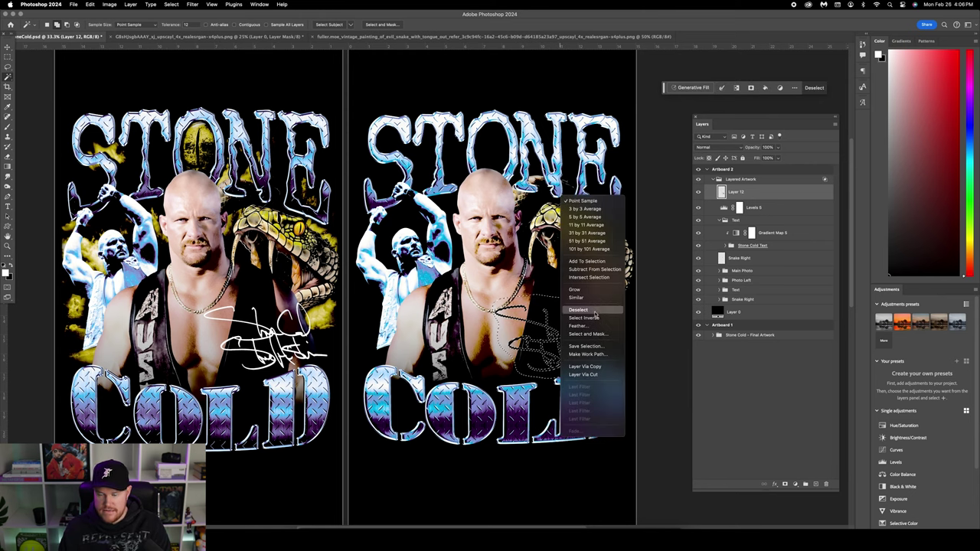
click(593, 311)
Give the signature layer a white Color Overlay and shift it slightly right and down on the artwork.
double_click(763, 194)
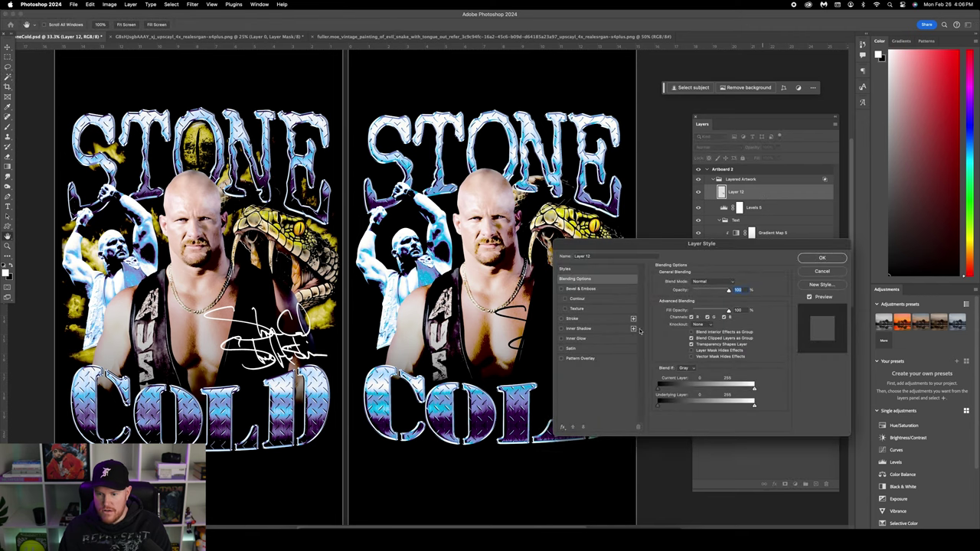
click(563, 426)
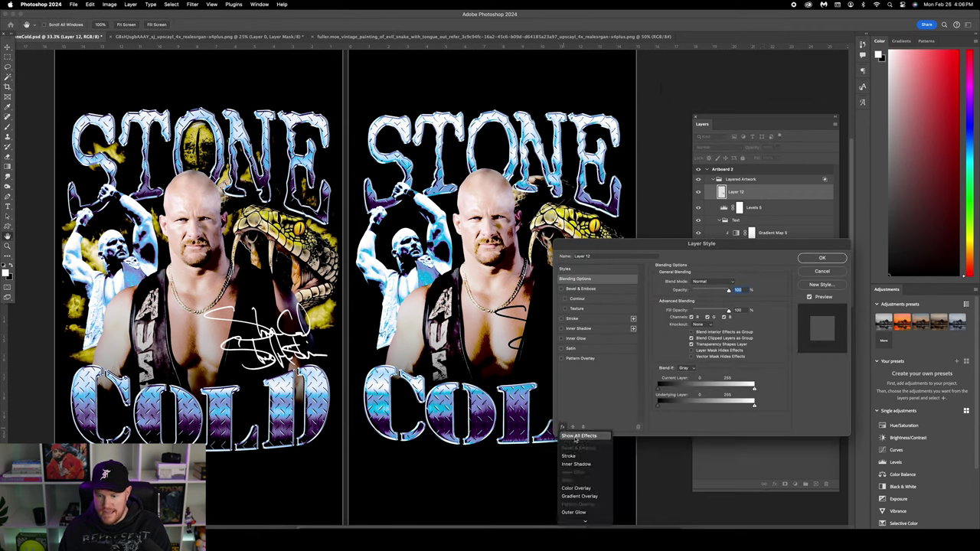
click(575, 440)
click(590, 360)
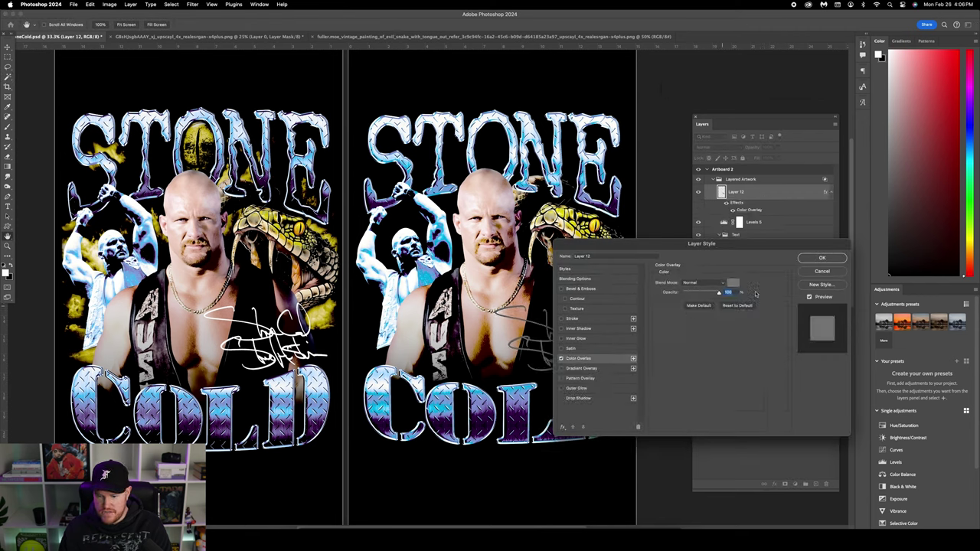
click(734, 285)
click(580, 337)
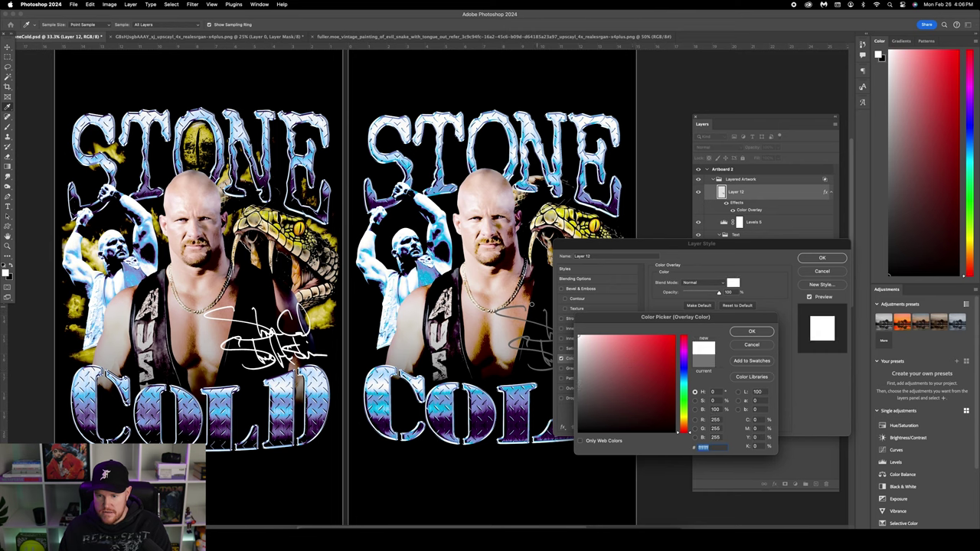
click(749, 332)
click(822, 258)
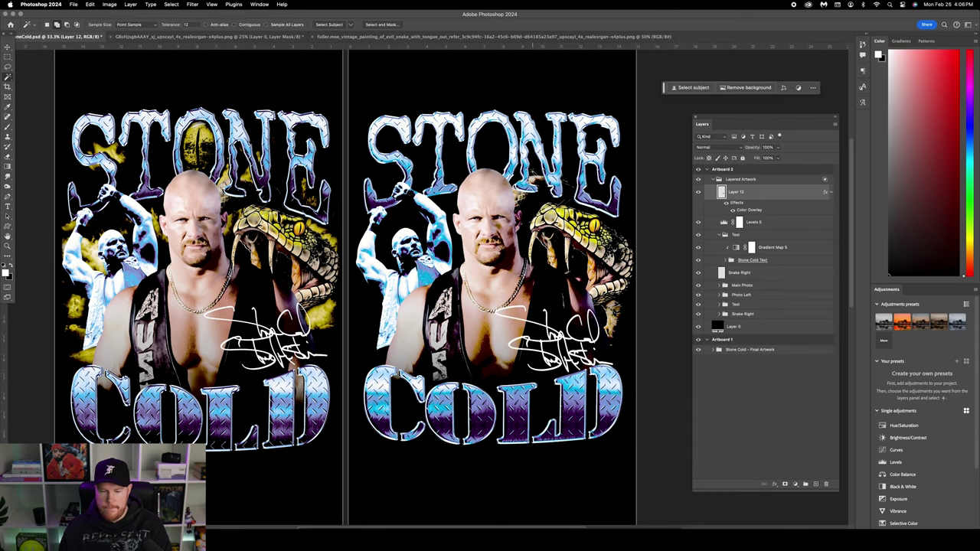
key(v)
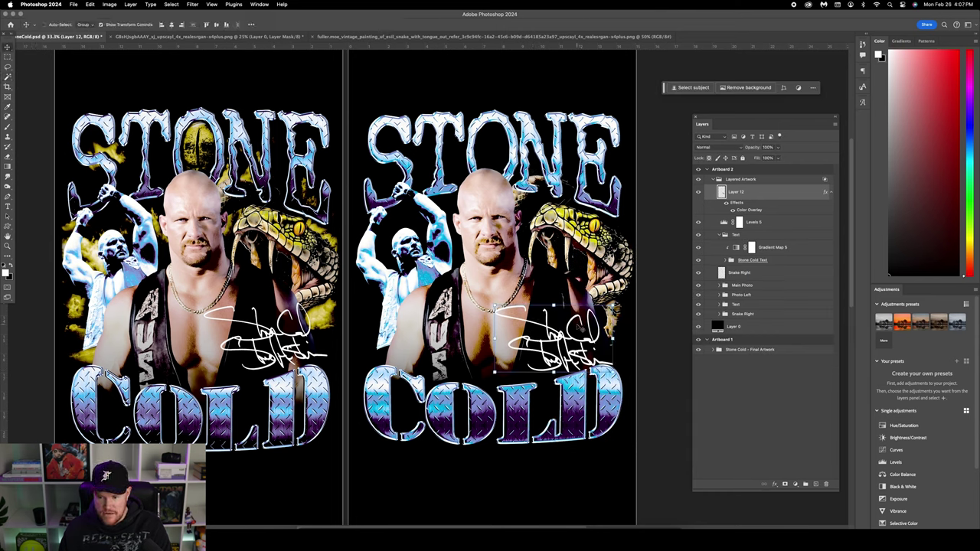
mouse_move(583, 301)
mouse_down()
mouse_move(536, 305)
mouse_move(595, 305)
mouse_up()
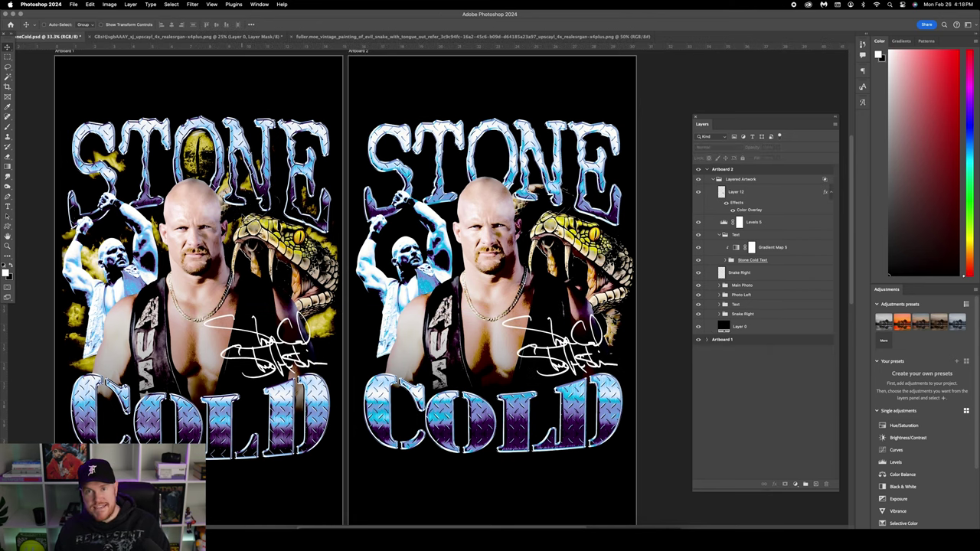
Select the black background Layer 0 and search the StockUp plugin for "dark clouds".
click(761, 327)
click(234, 5)
mouse_move(253, 39)
click(305, 44)
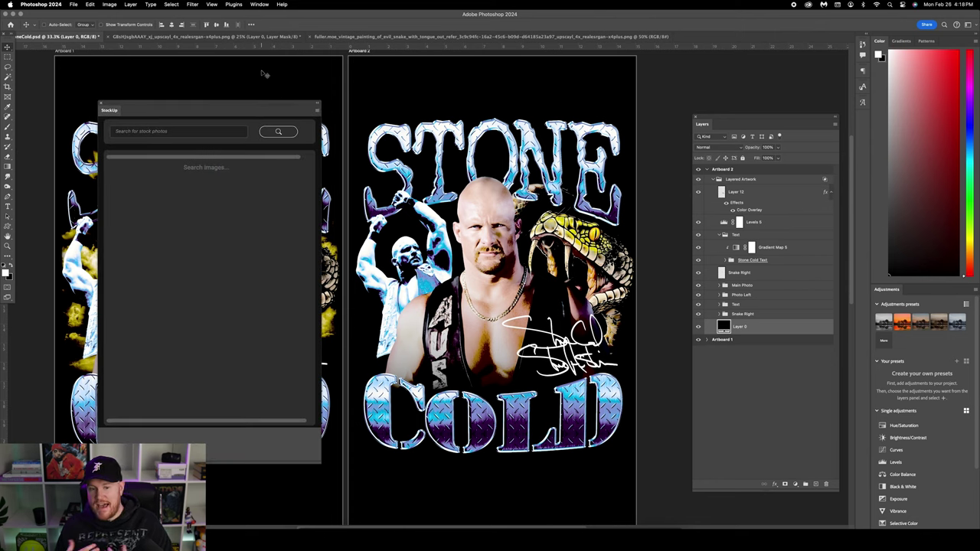
click(168, 131)
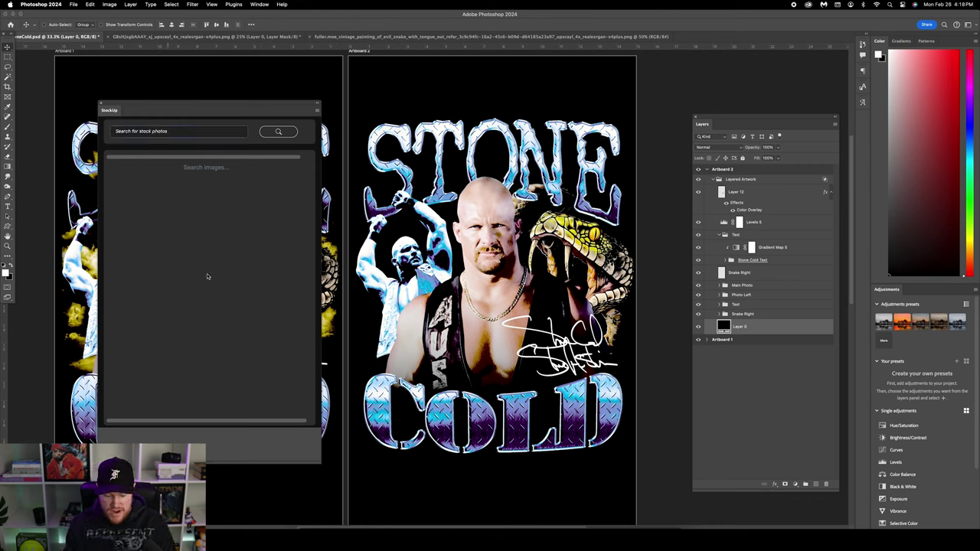
text(c)
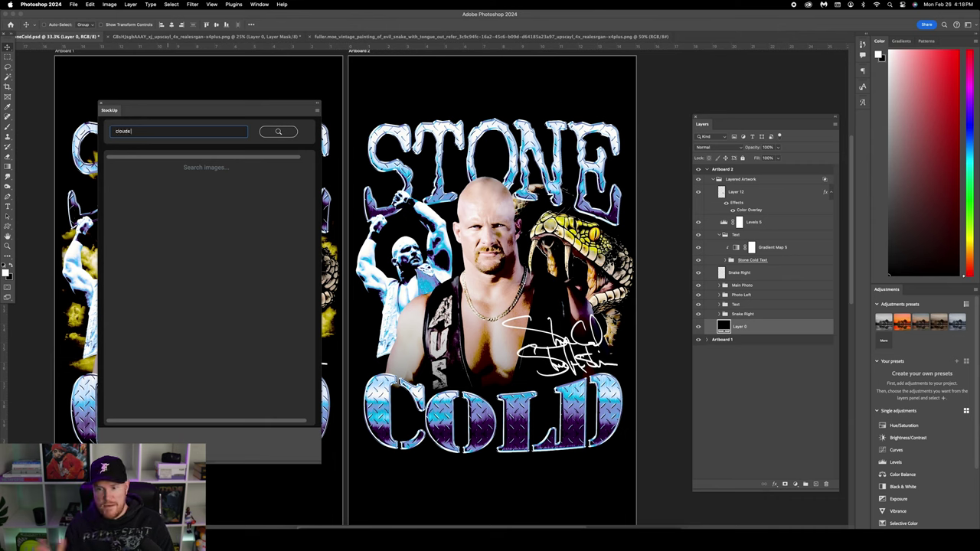
text(louds)
key(super+a)
key(BackSpace)
text(dark cloud)
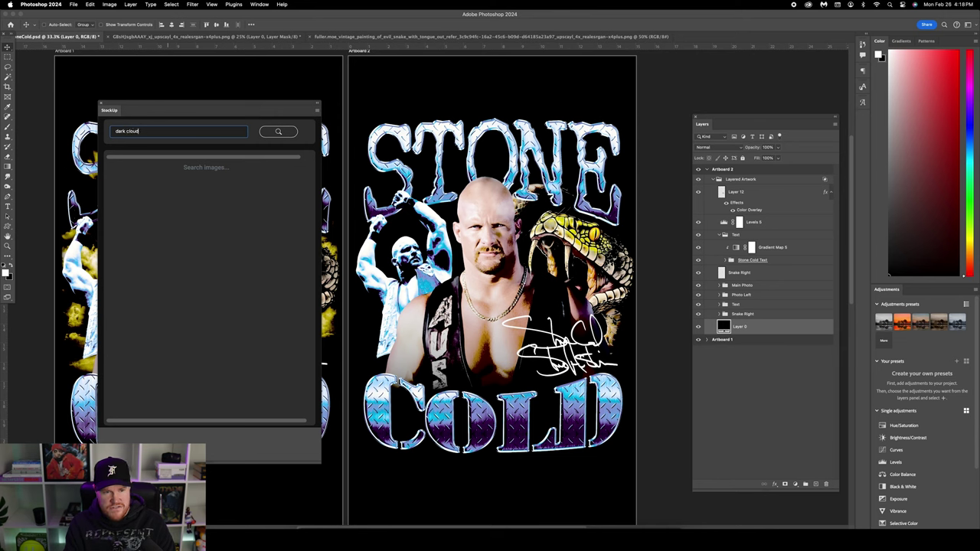
text(s)
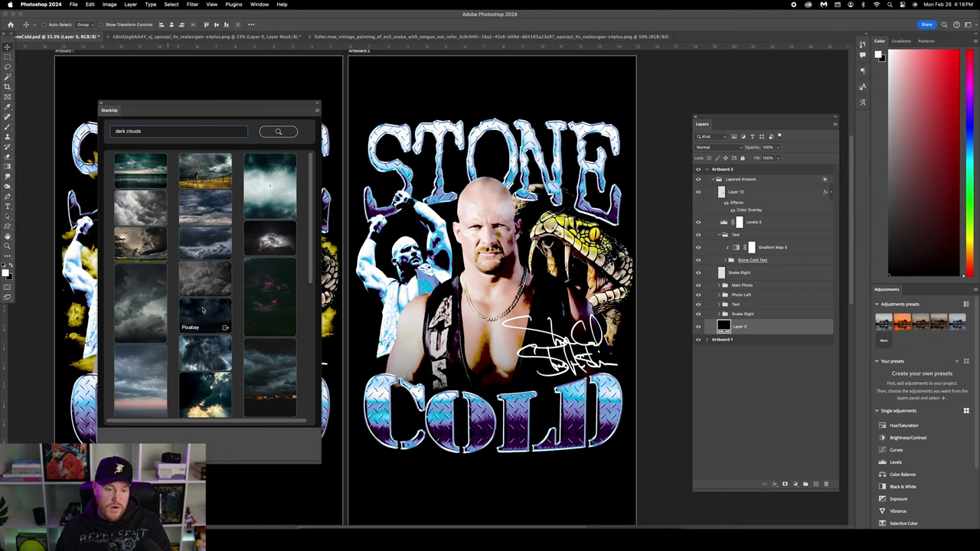
Insert the dark Pixabay cloud photo above Layer 0 and resize it behind the artwork, reaching from the STONE lettering down to COLD.
click(205, 310)
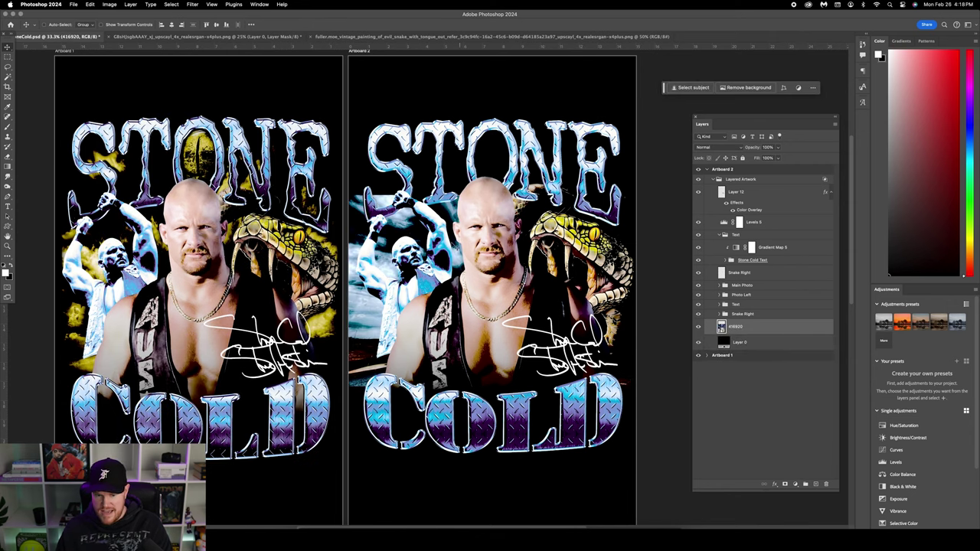
click(102, 24)
drag(345, 297, 353, 297)
click(501, 195)
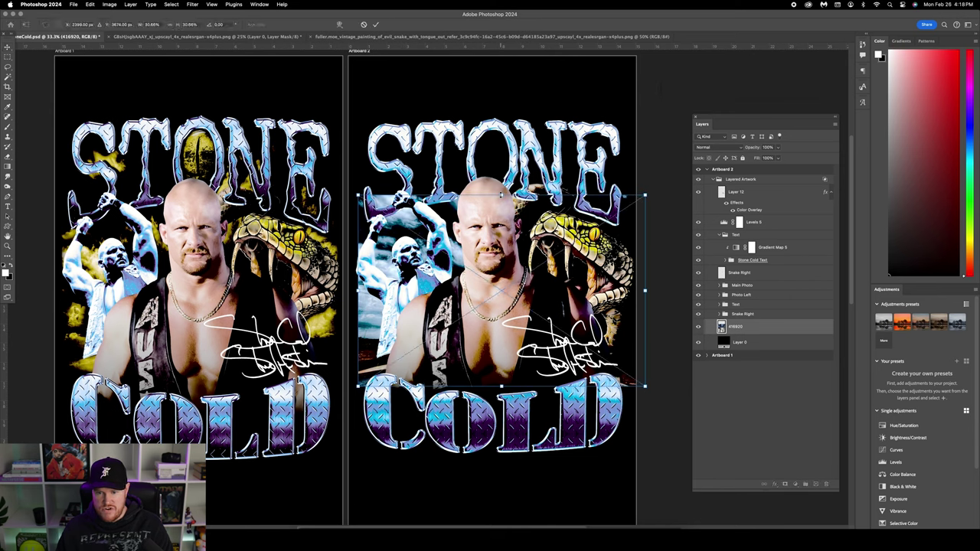
drag(501, 195, 502, 116)
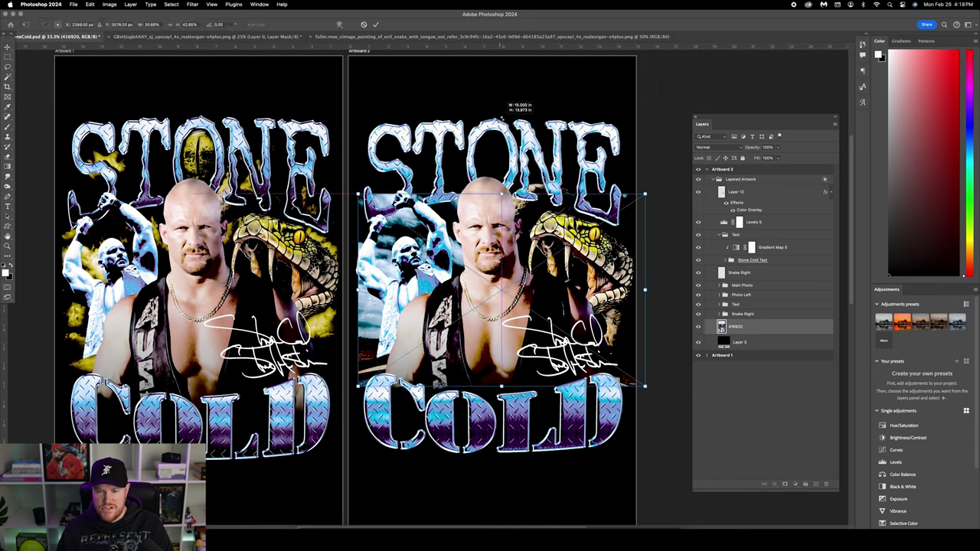
drag(502, 118, 501, 118)
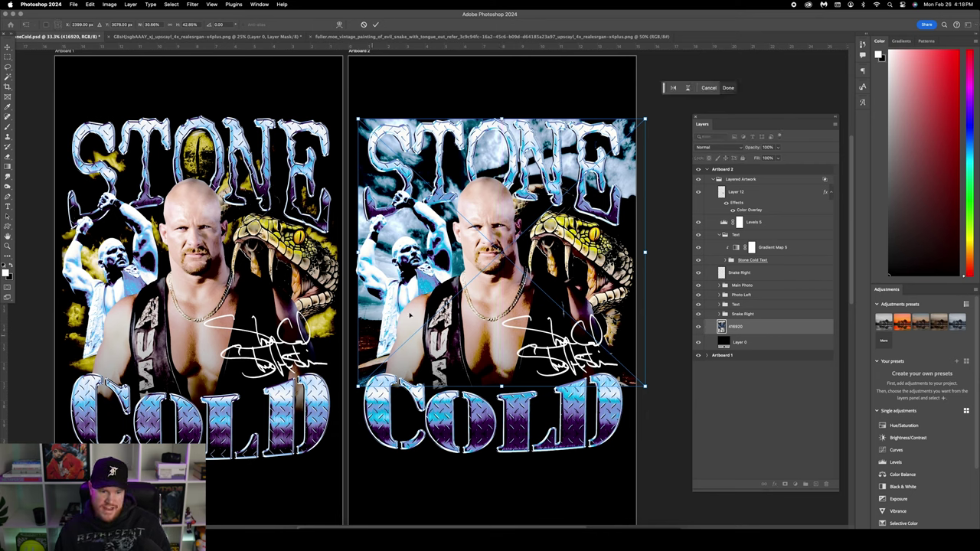
drag(645, 120, 622, 123)
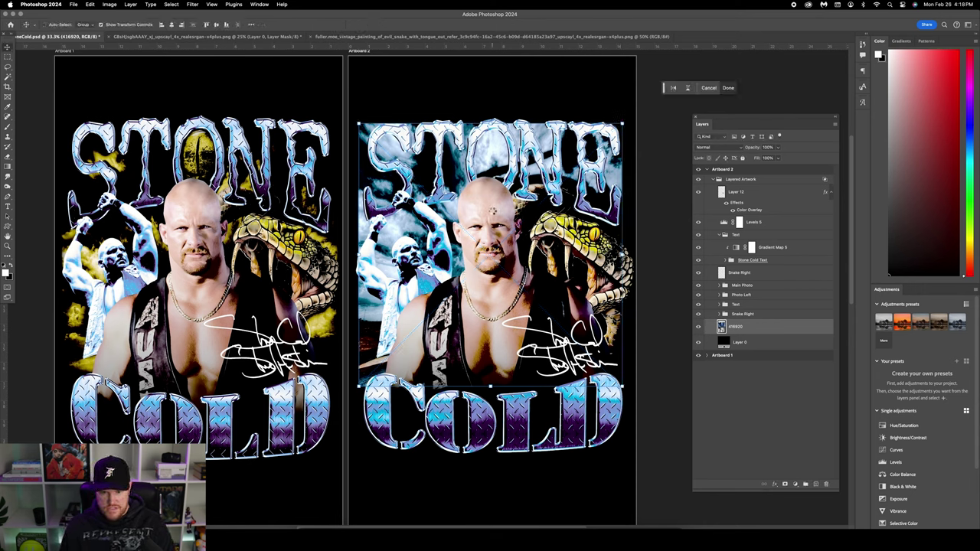
key(Return)
scroll(496, 217, left, 2)
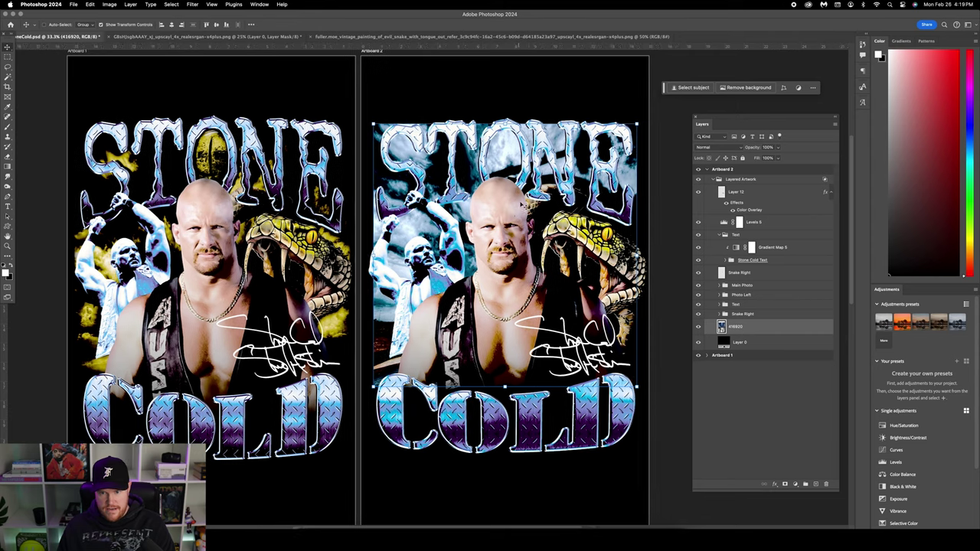
drag(534, 163, 545, 159)
scroll(545, 159, right, 1)
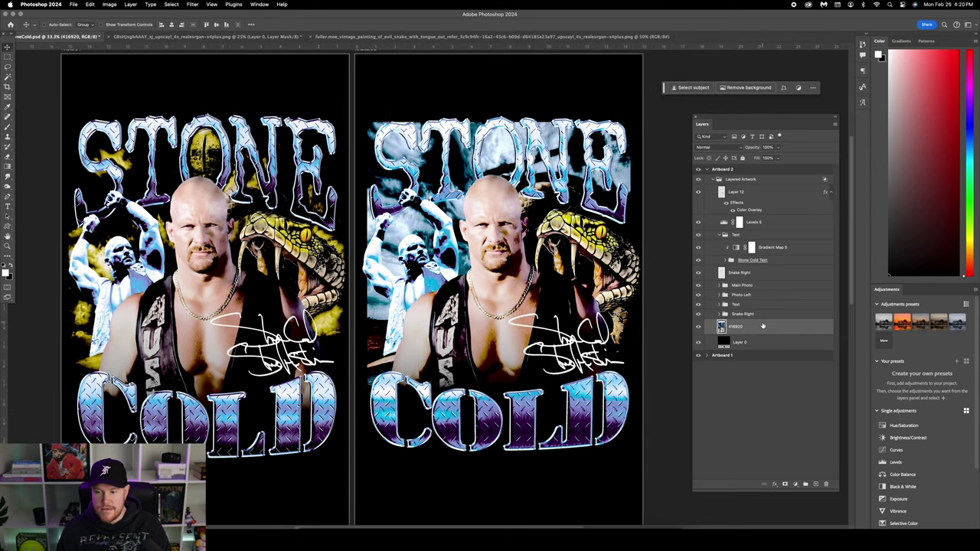
Add a black Inner Glow from the edge to the cloud photo layer with a size of 250 px.
double_click(763, 326)
click(600, 339)
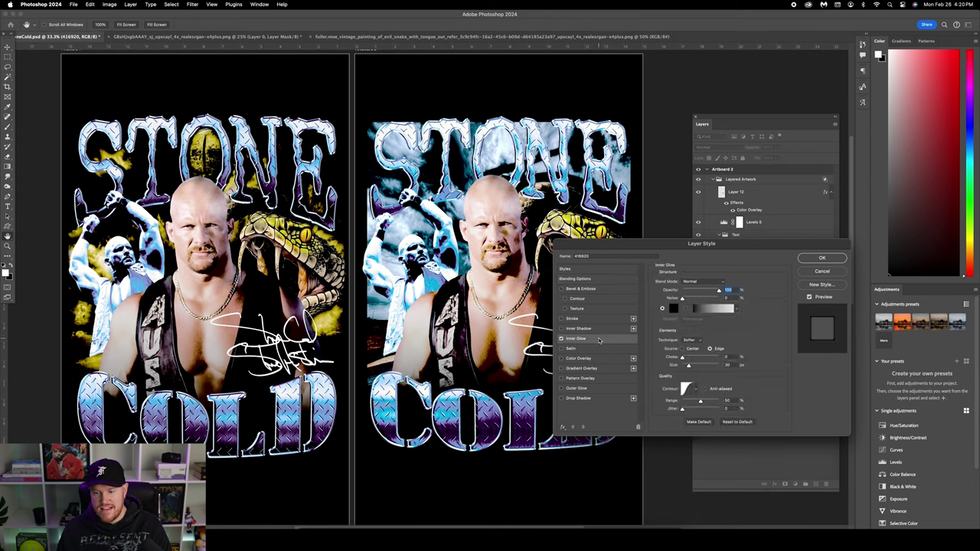
drag(689, 367, 764, 368)
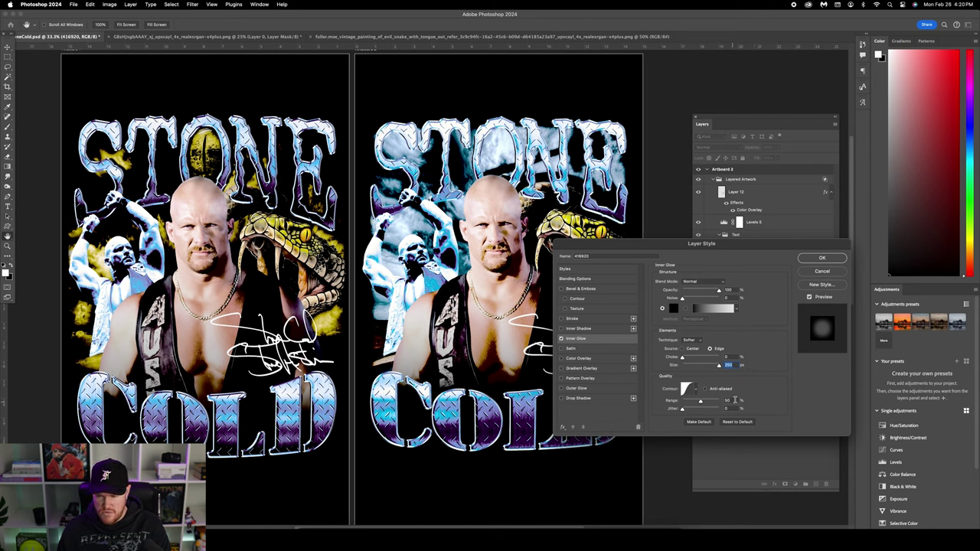
click(821, 258)
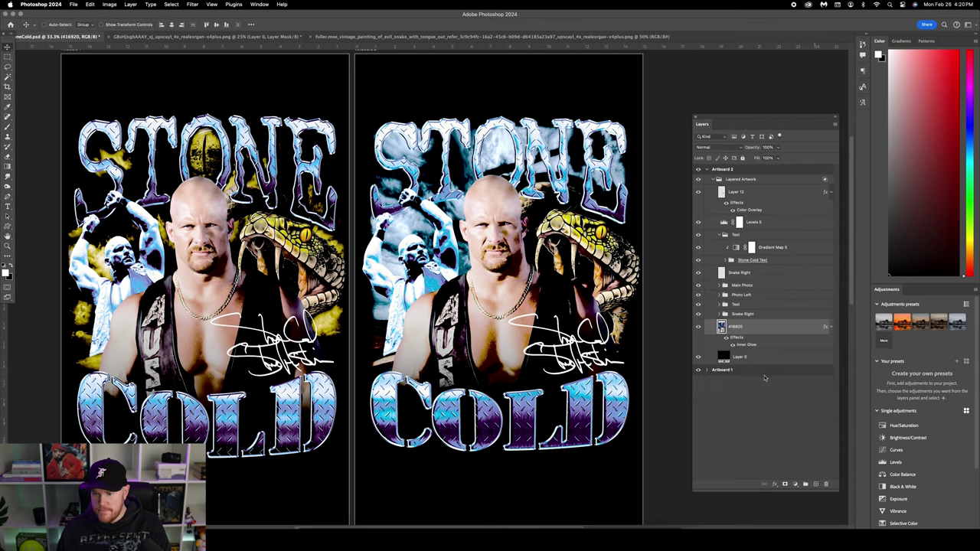
Add a Gradient Map above the cloud photo using the black-yellow-white FULLERMOE Bootleg Skintones preset, and move its yellow stop to location 74.
click(795, 484)
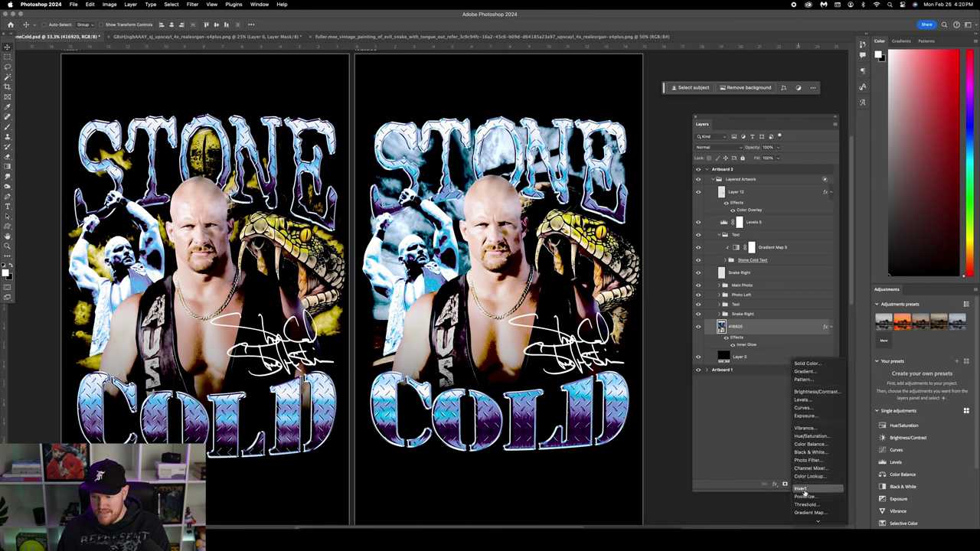
click(806, 511)
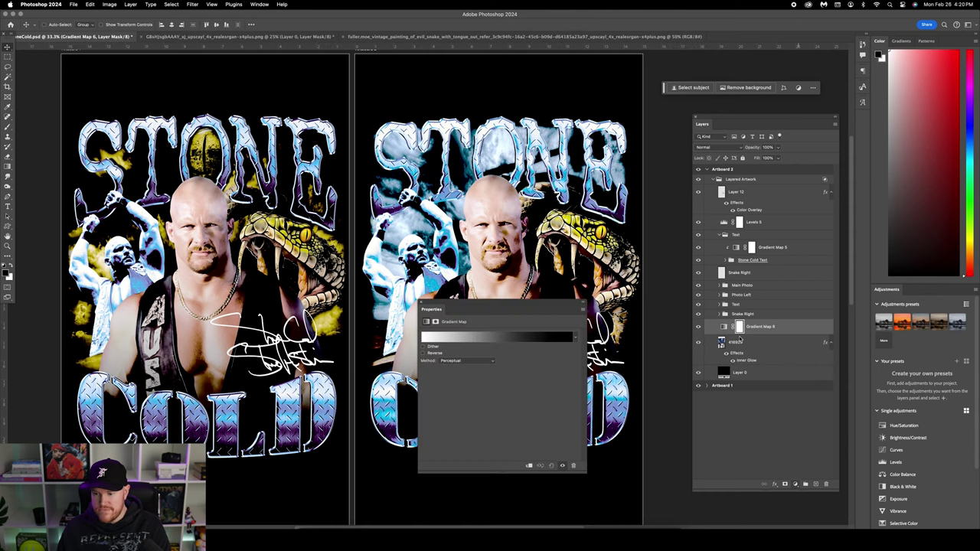
click(504, 337)
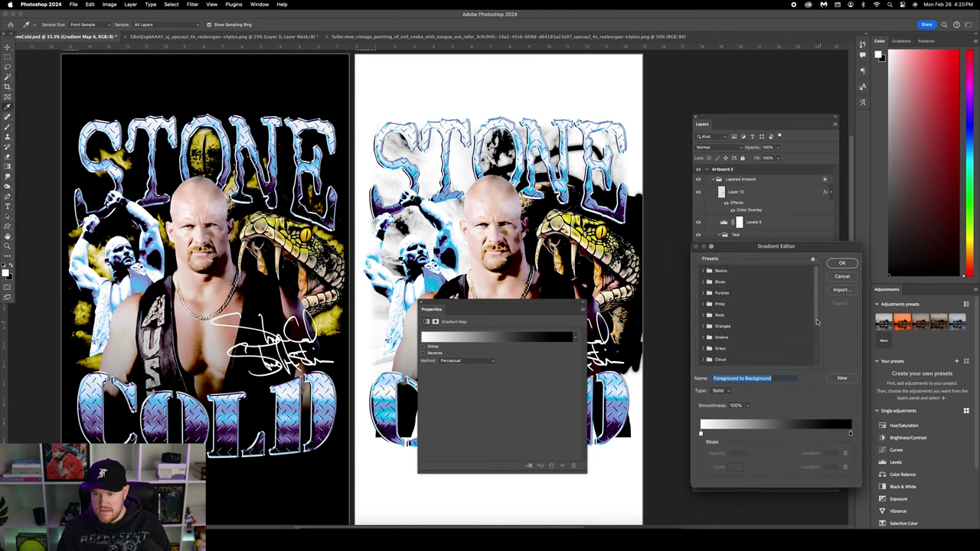
drag(818, 301, 818, 365)
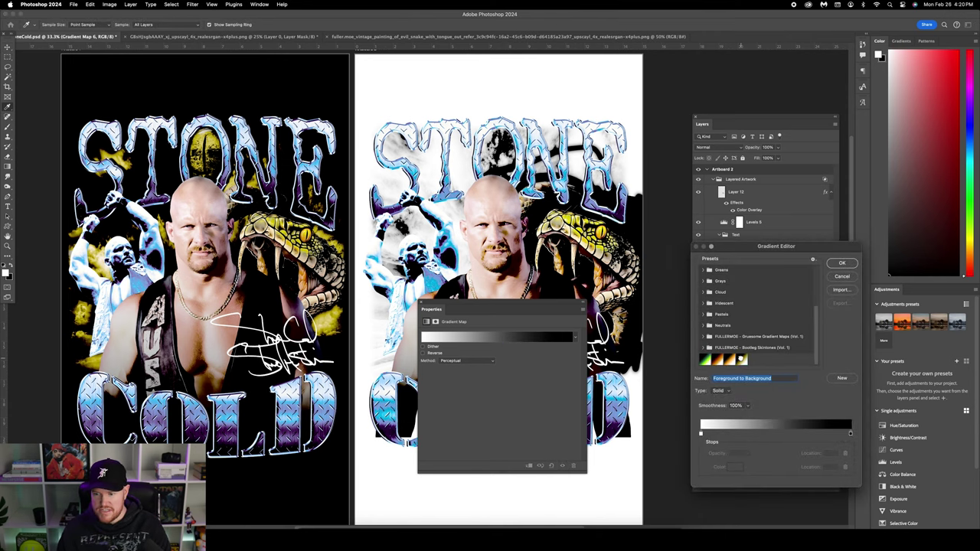
click(742, 360)
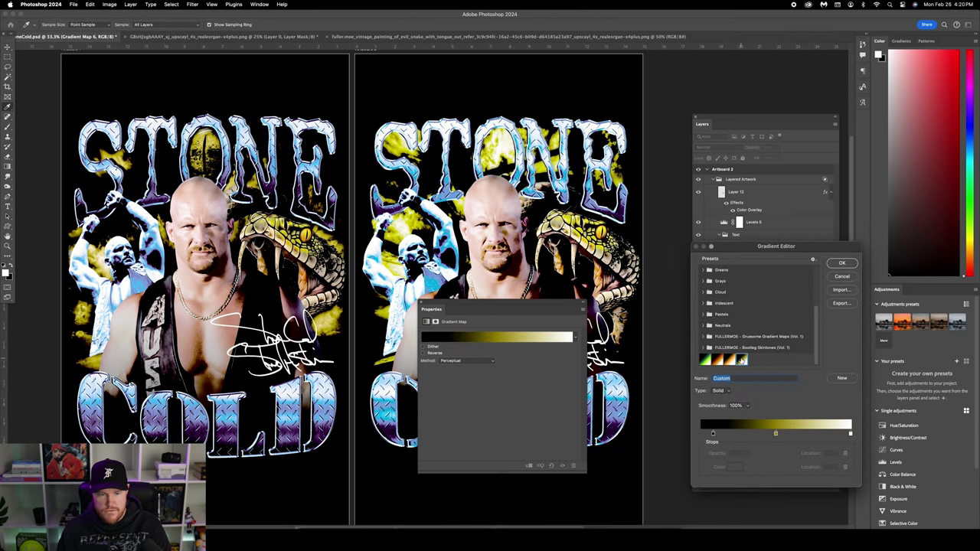
drag(776, 434, 813, 436)
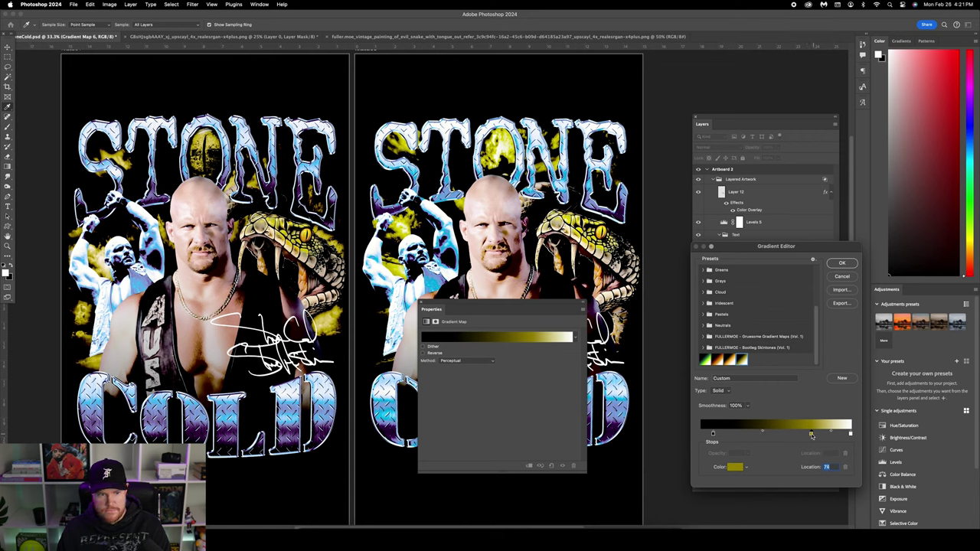
click(842, 263)
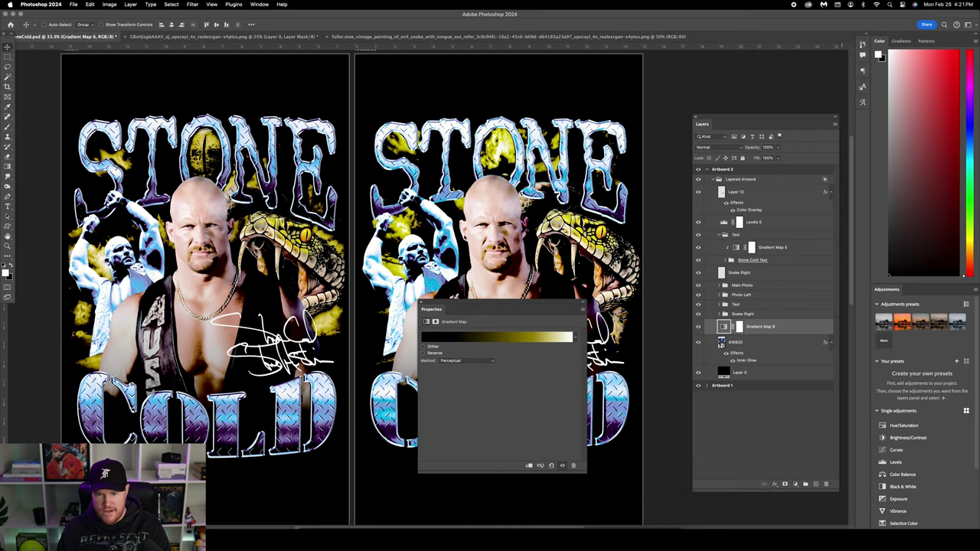
Create an empty layer directly above the cloud photo and set up a black Soft Round brush with 0% hardness.
click(776, 350)
key(v)
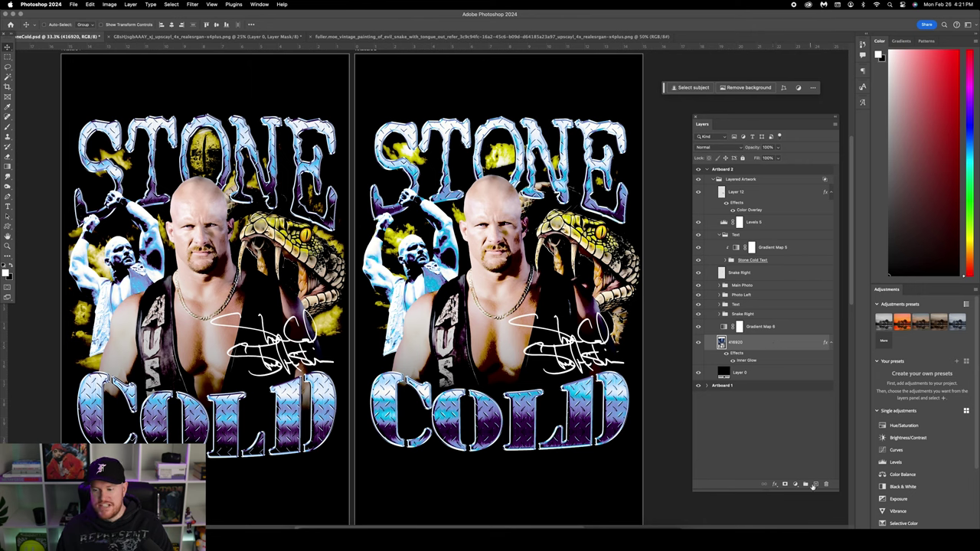
click(816, 484)
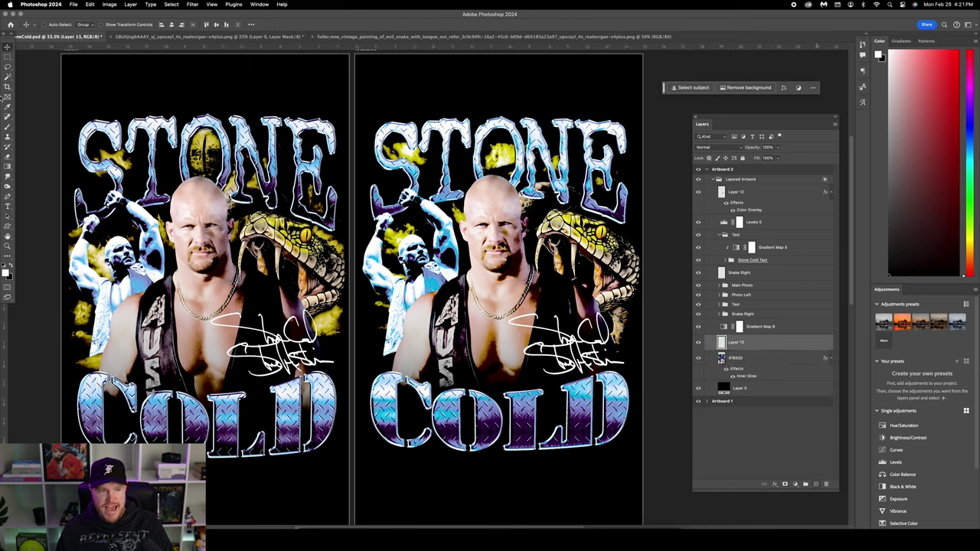
click(8, 126)
click(11, 265)
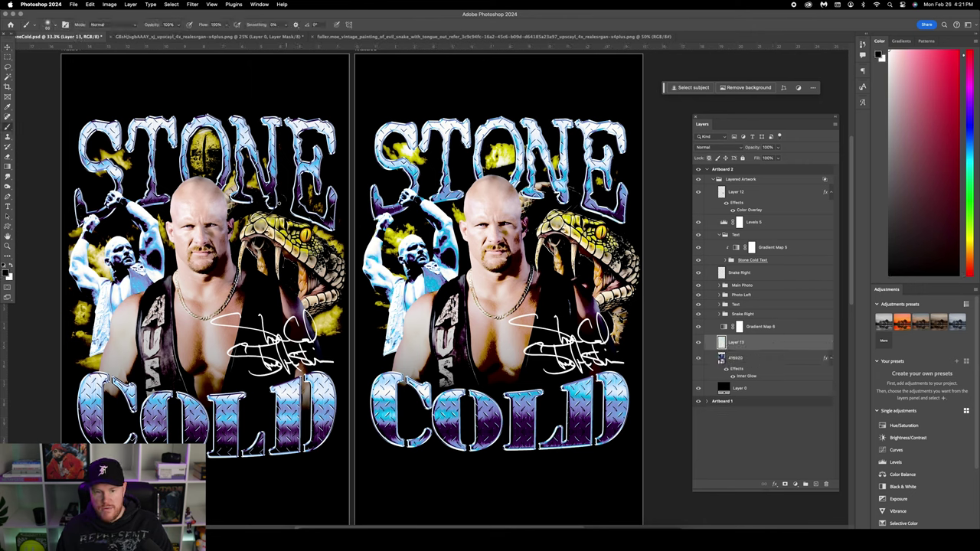
click(50, 26)
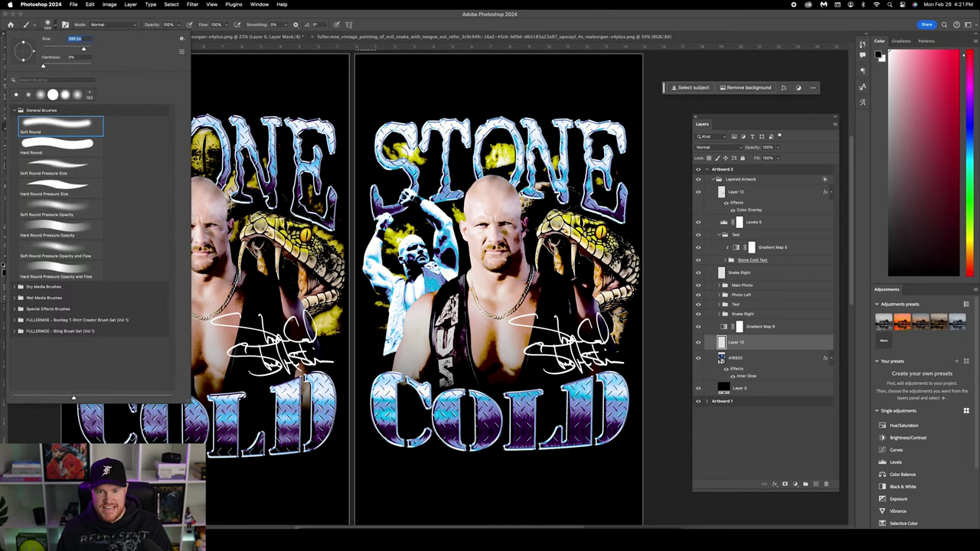
key(Return)
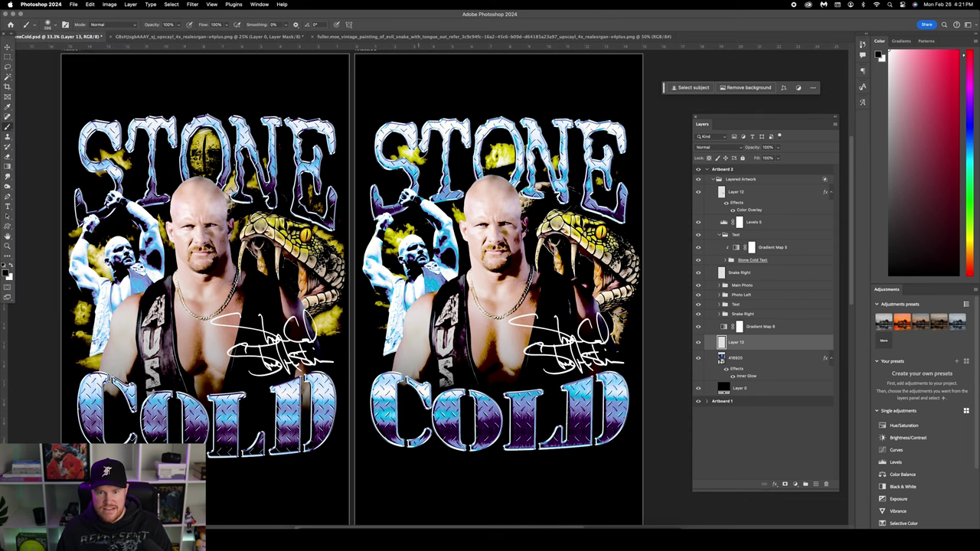
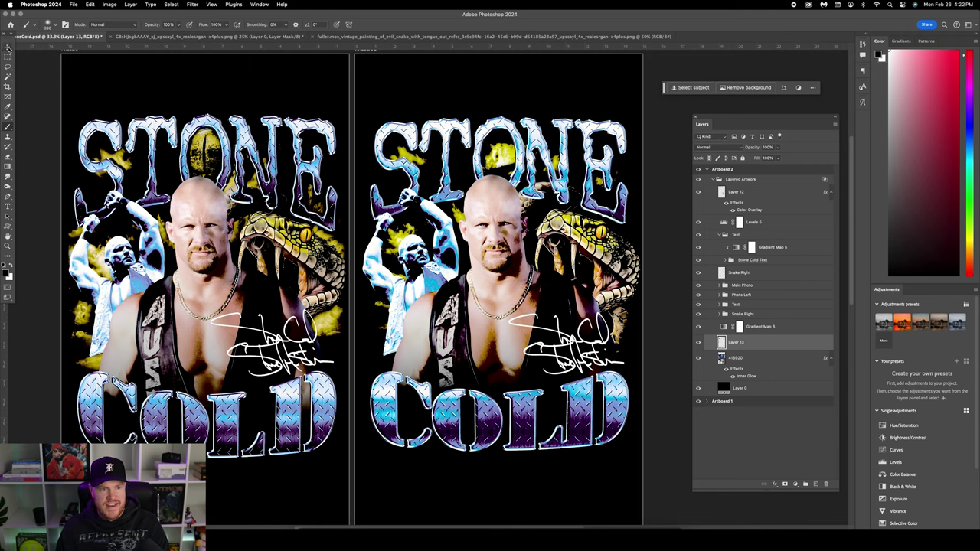
click(7, 48)
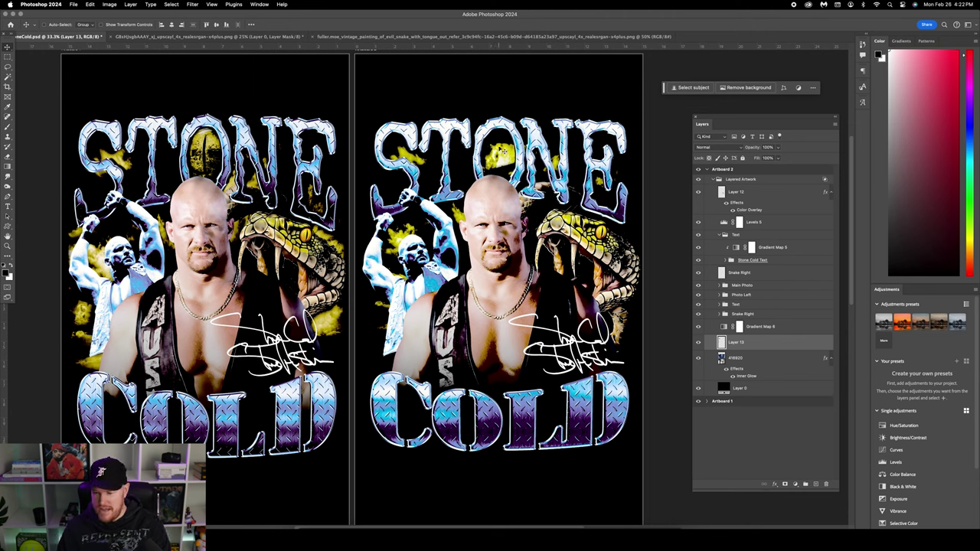
Select the cloud's Gradient Map layer and search the StockUp plugin for "snake eye".
click(776, 329)
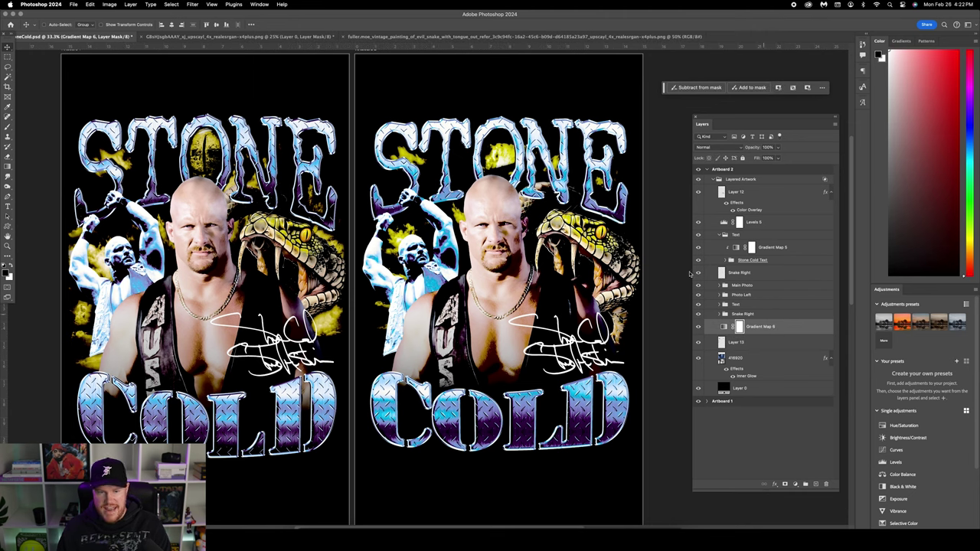
click(233, 5)
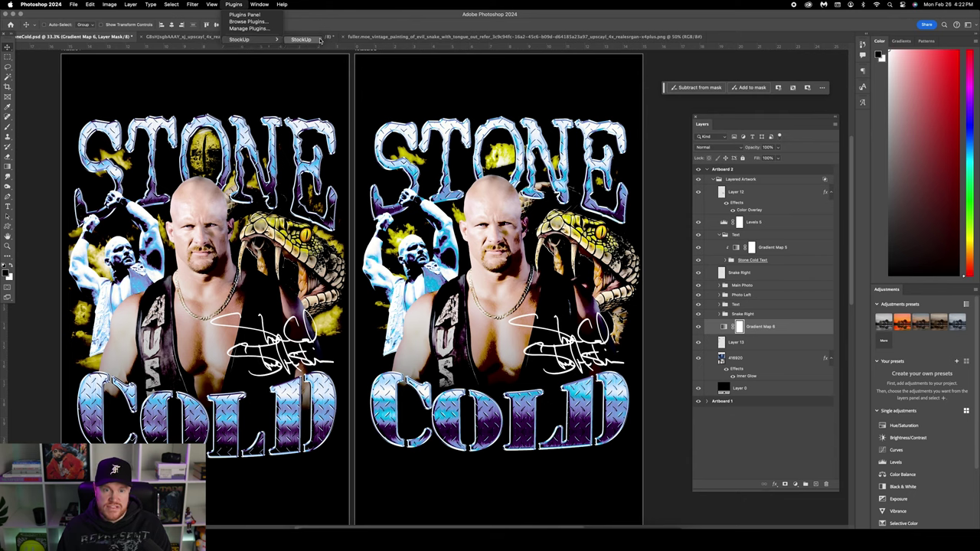
click(304, 39)
click(161, 134)
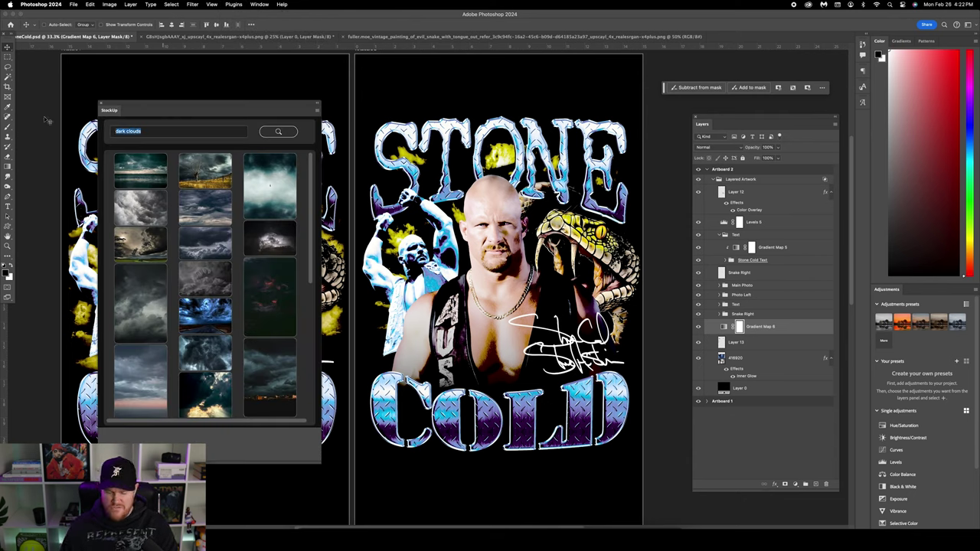
text(sna)
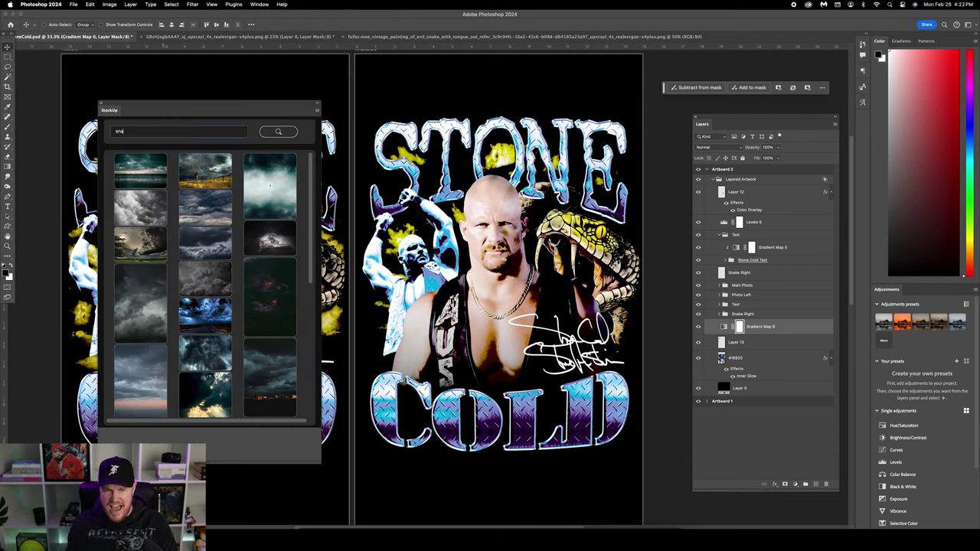
text(ke eye)
key(Return)
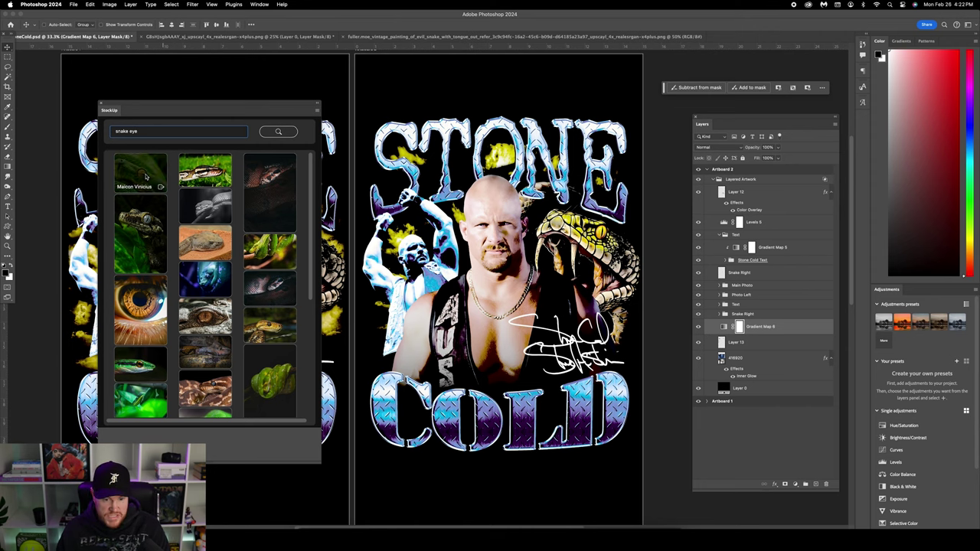
Insert the bright green snake close-up above the cloud's Gradient Map and move it up so its eye sits inside the O of STONE.
drag(206, 115, 434, 132)
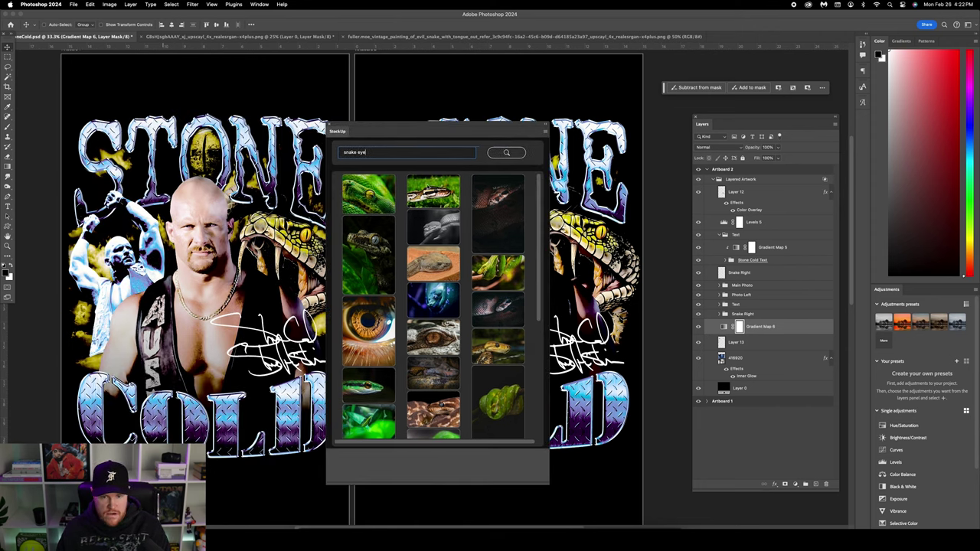
click(370, 188)
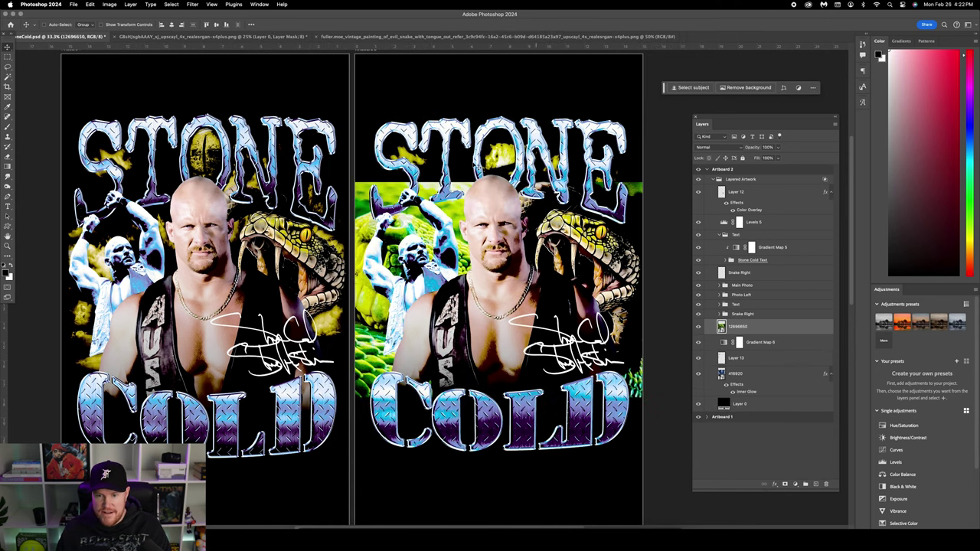
drag(466, 277, 489, 208)
drag(489, 157, 522, 156)
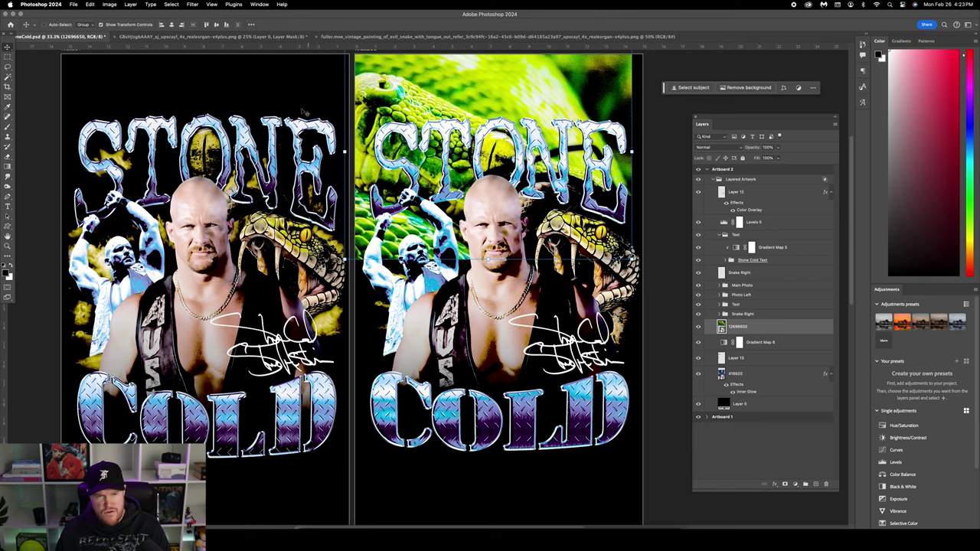
right_click(558, 157)
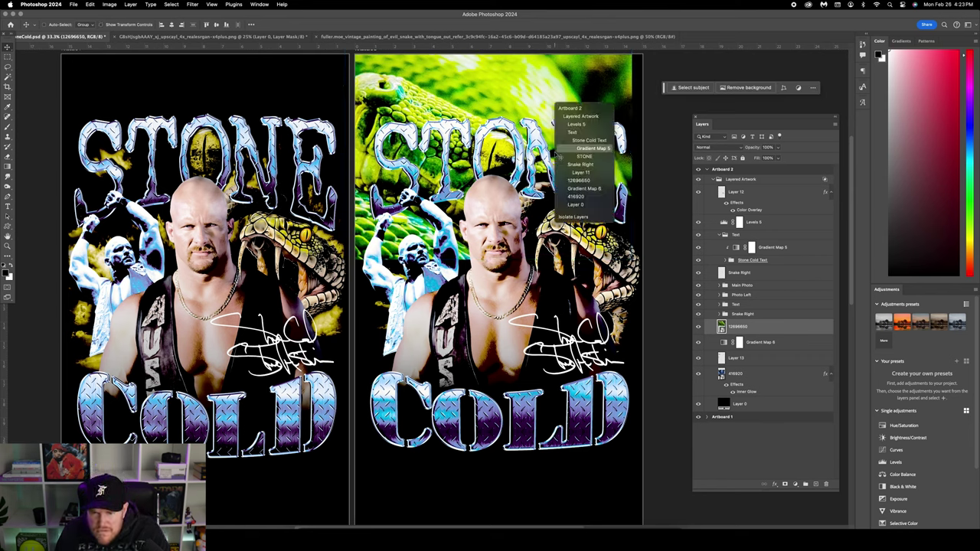
click(573, 173)
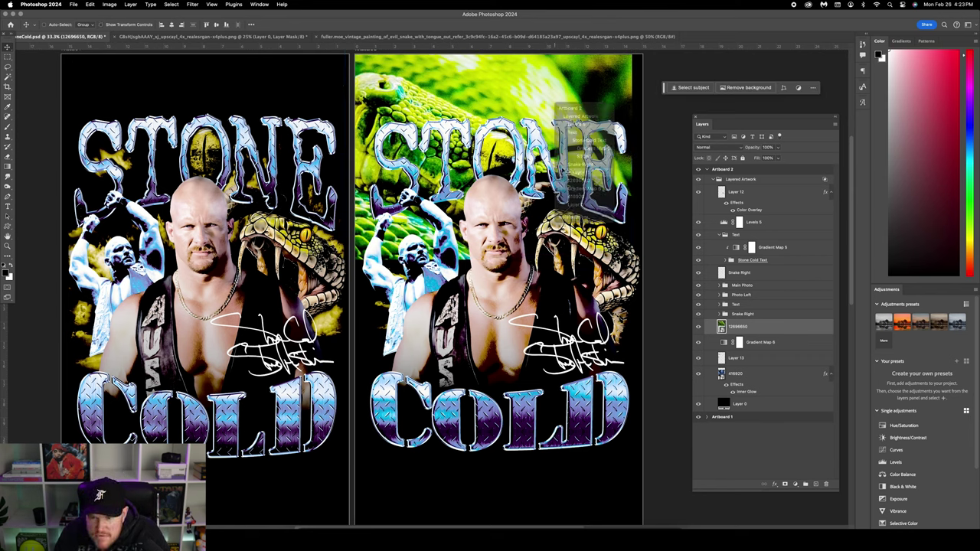
click(699, 327)
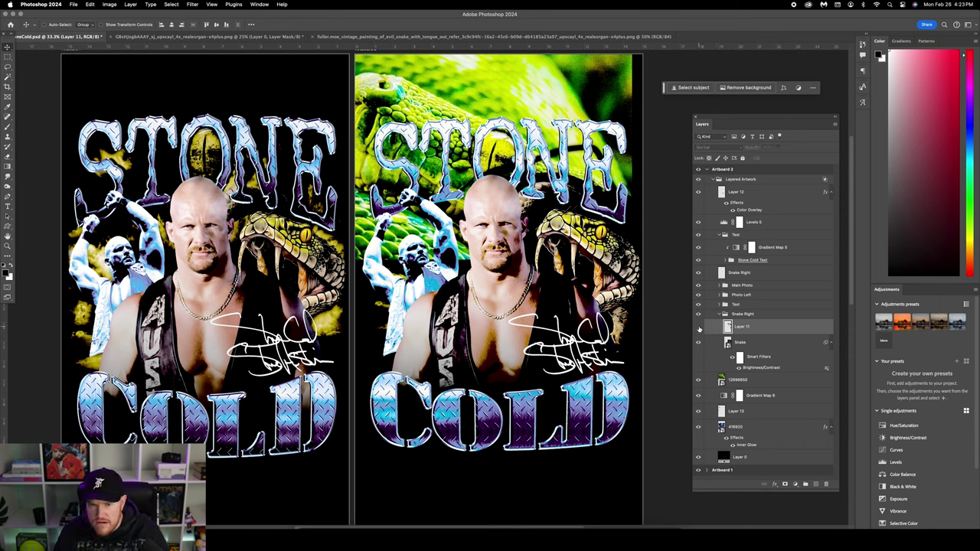
click(699, 327)
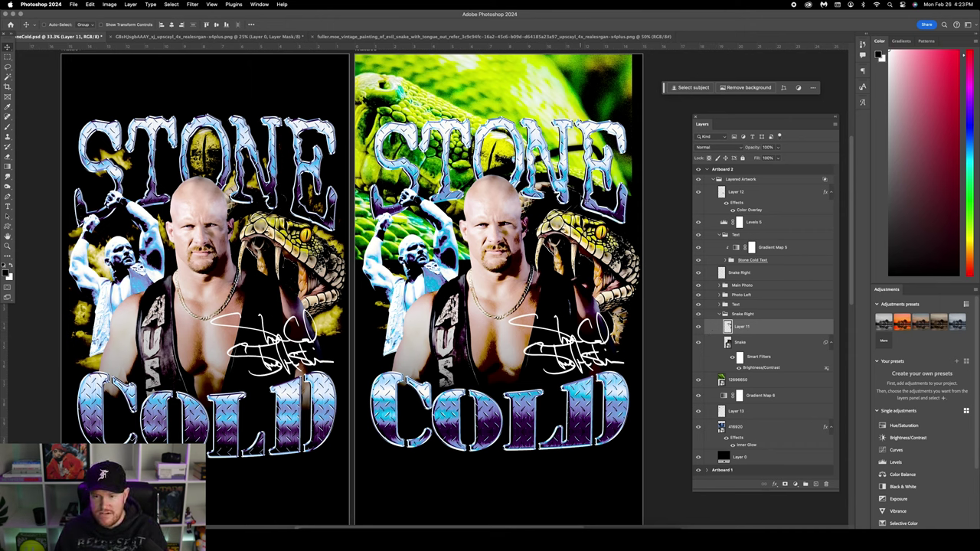
click(8, 68)
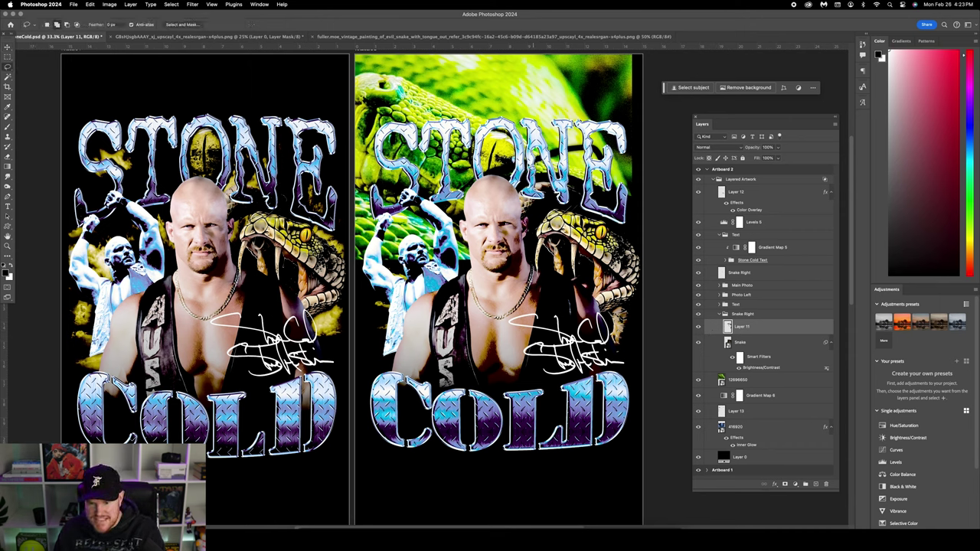
mouse_move(483, 167)
mouse_down()
mouse_move(497, 207)
mouse_move(557, 189)
mouse_move(605, 216)
mouse_move(651, 157)
mouse_move(572, 117)
mouse_move(498, 128)
mouse_move(484, 177)
mouse_up()
right_click(517, 138)
key(Escape)
key(super+d)
click(8, 48)
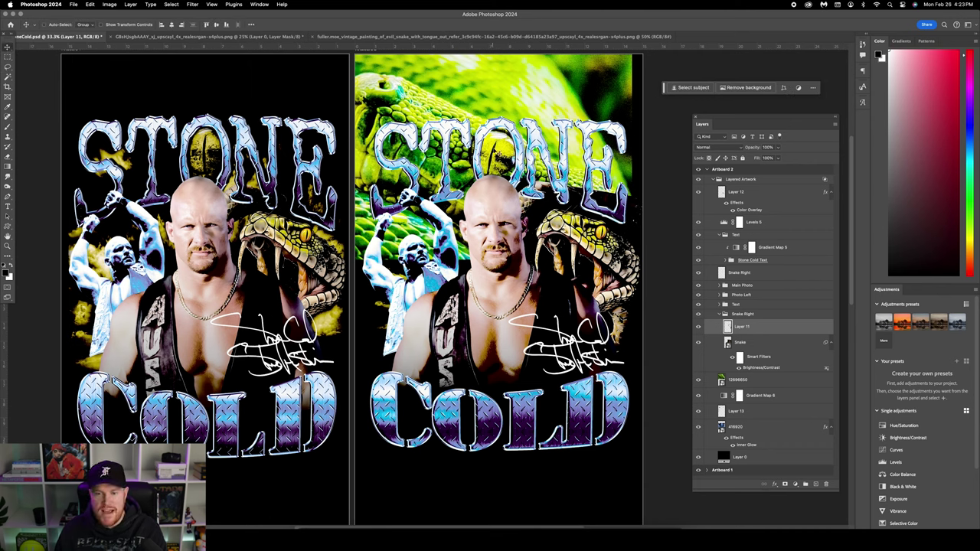
right_click(504, 151)
key(Escape)
Shift the green snake photo slightly right and rotate it clockwise so the eye's pupil stands upright inside the O of STONE.
click(761, 381)
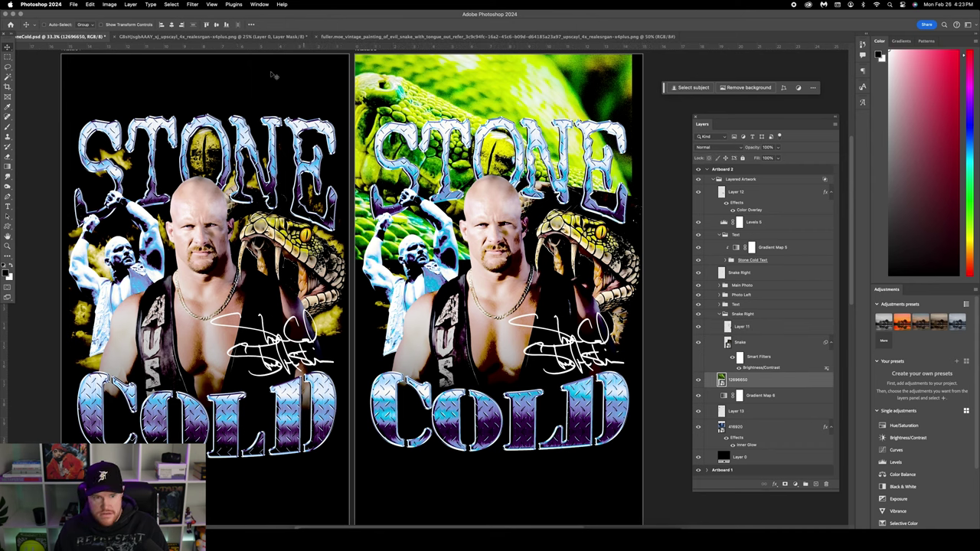
click(103, 25)
drag(513, 156, 527, 138)
key(ctrl+t)
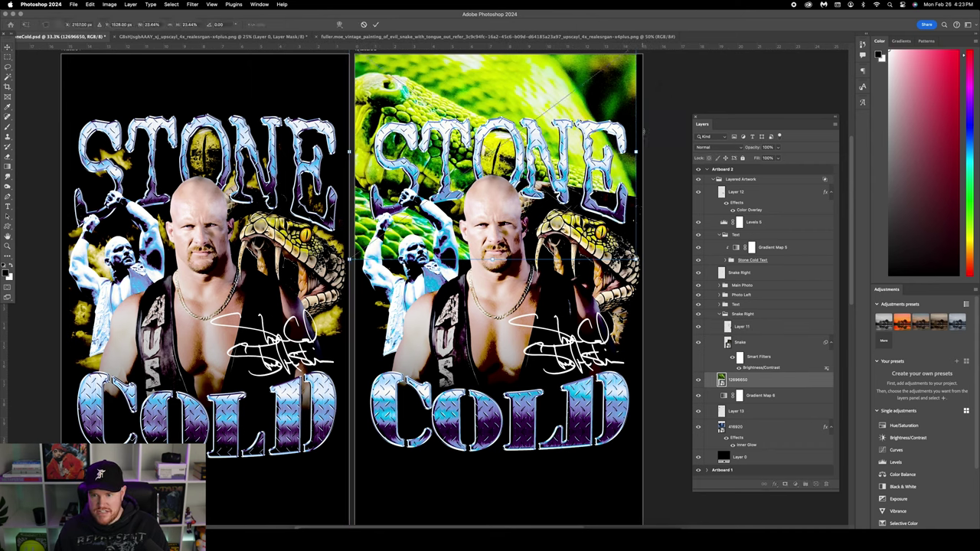
drag(639, 101, 647, 184)
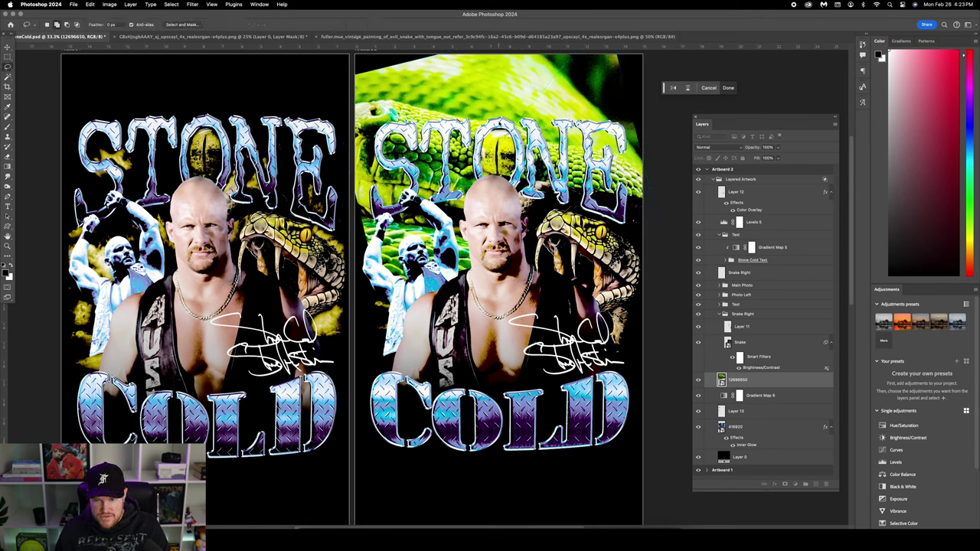
key(Return)
Lasso the snake's eye within the O, copy it to its own layer and delete the full green snake photo layer.
mouse_move(479, 170)
mouse_down()
mouse_move(502, 202)
mouse_move(521, 182)
mouse_move(524, 152)
mouse_move(504, 130)
mouse_up()
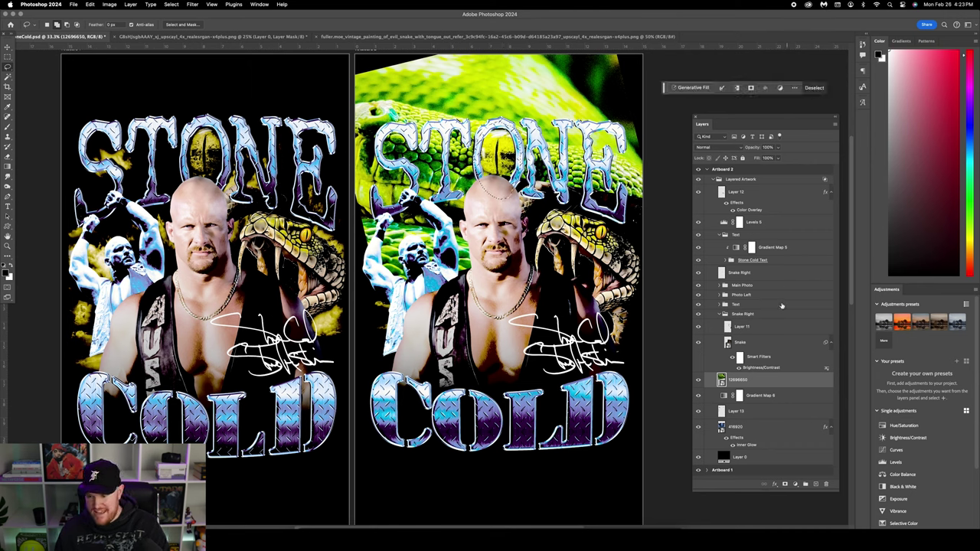
key(ctrl+j)
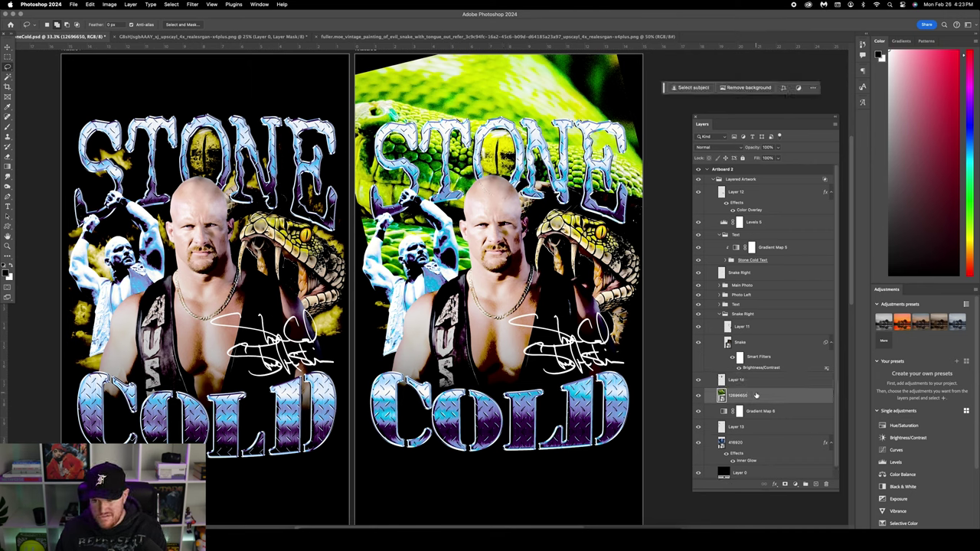
key(Delete)
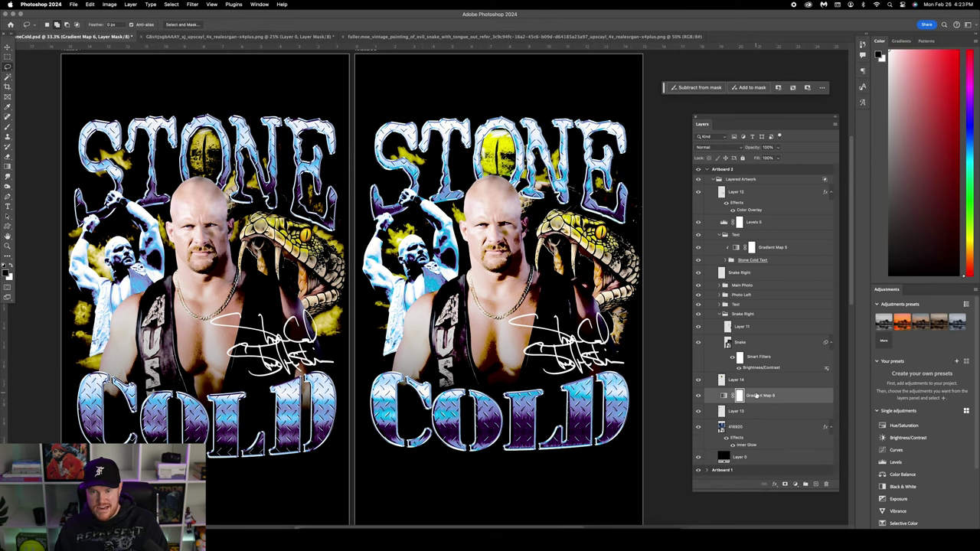
Name the extracted eye layer "Snake Eye" and give it a black Inner Glow with increased choke.
click(771, 380)
key(v)
double_click(770, 382)
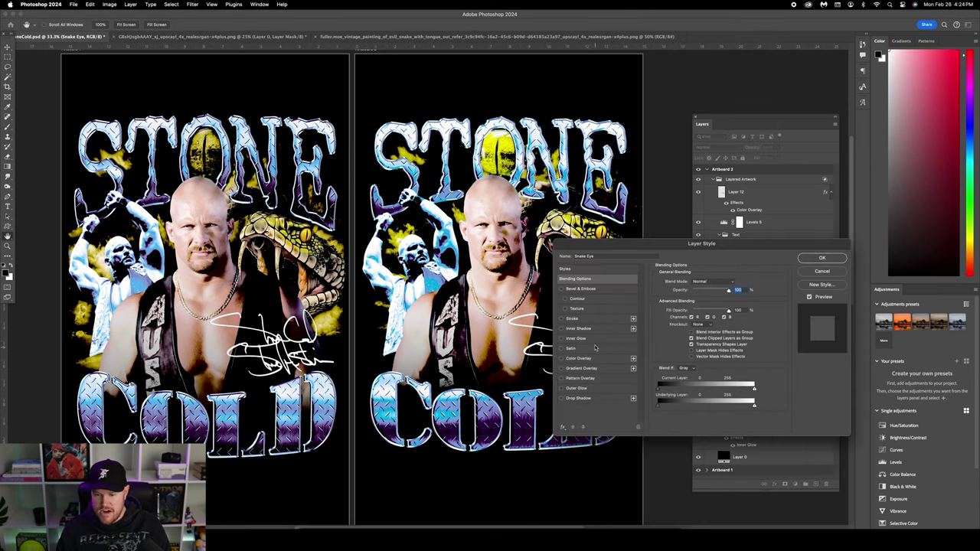
click(597, 338)
drag(682, 360, 693, 360)
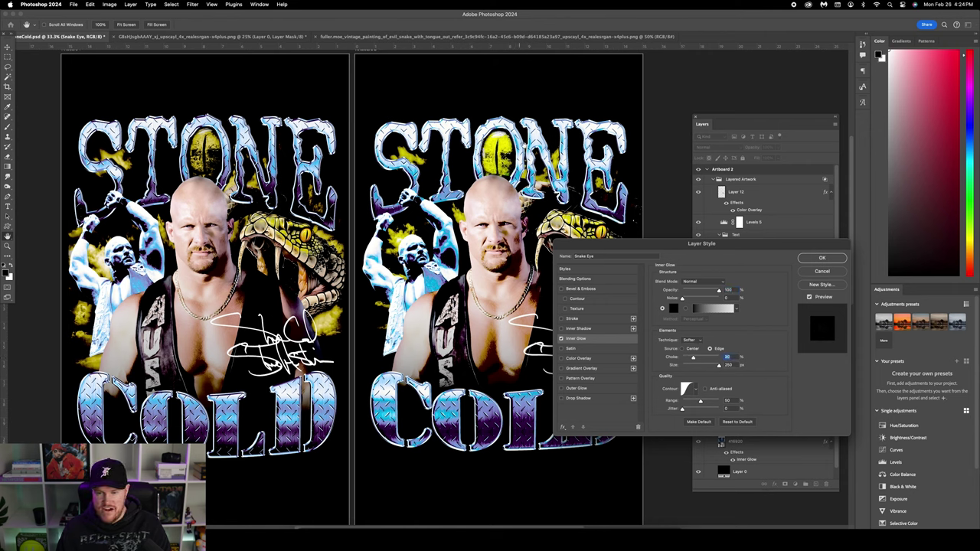
click(807, 260)
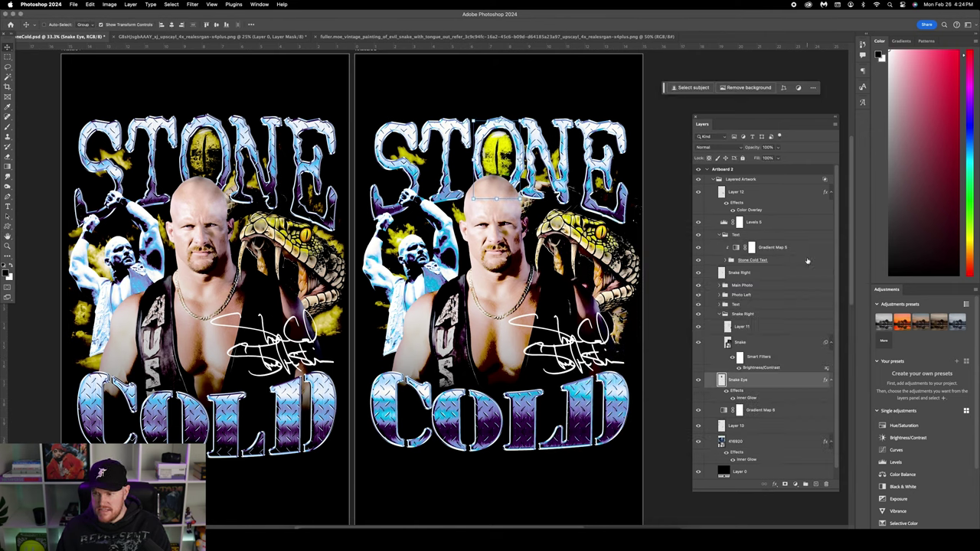
Add a Gradient Map adjustment above the Snake Eye layer and clip it to that layer.
click(795, 484)
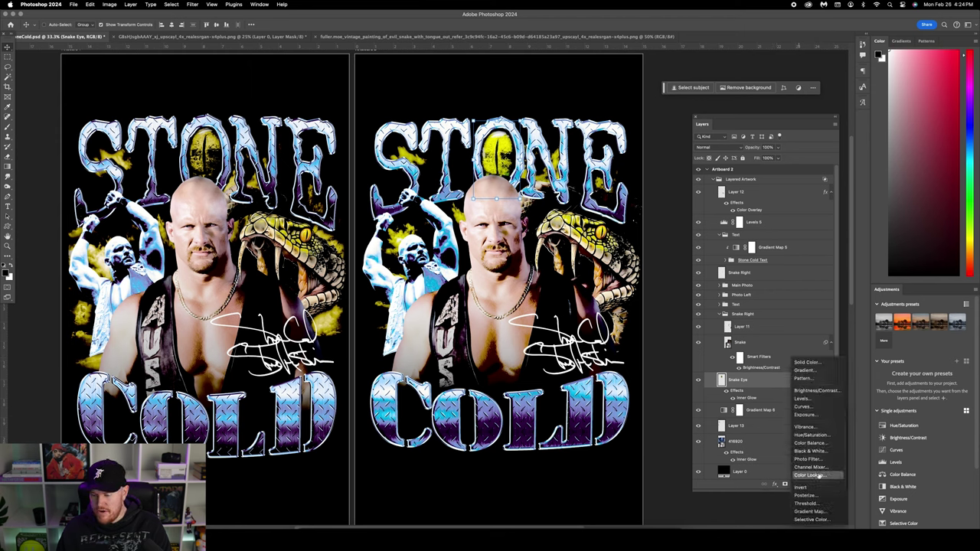
click(817, 512)
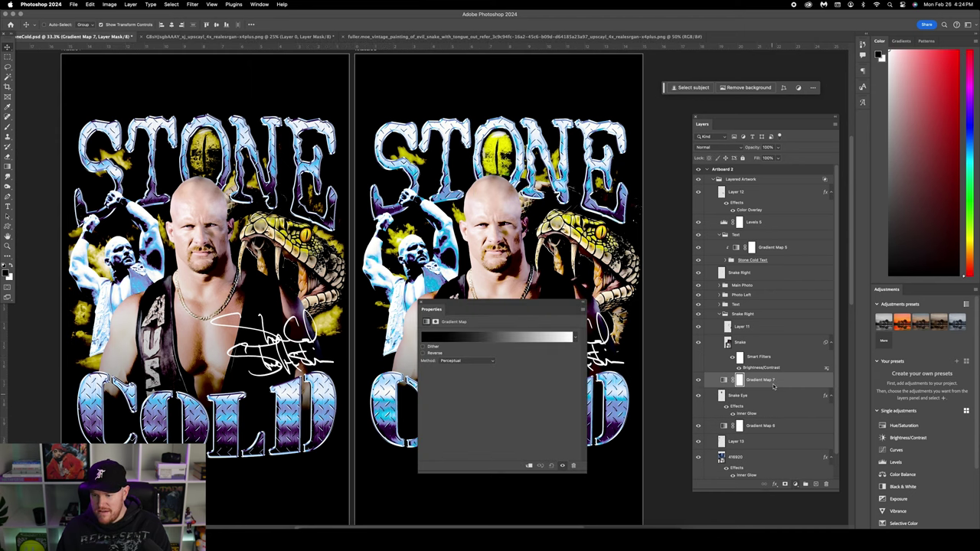
scroll(786, 383, down, 1)
right_click(789, 357)
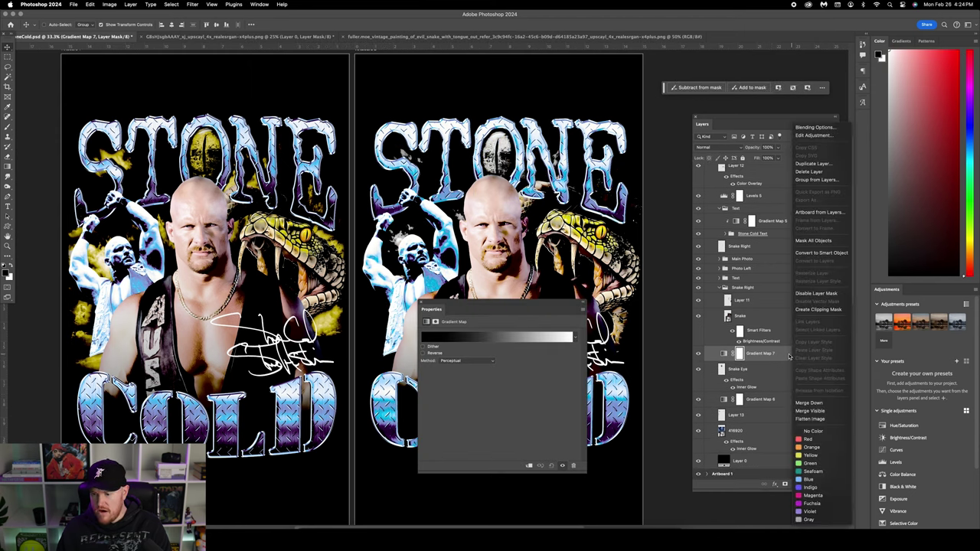
click(817, 309)
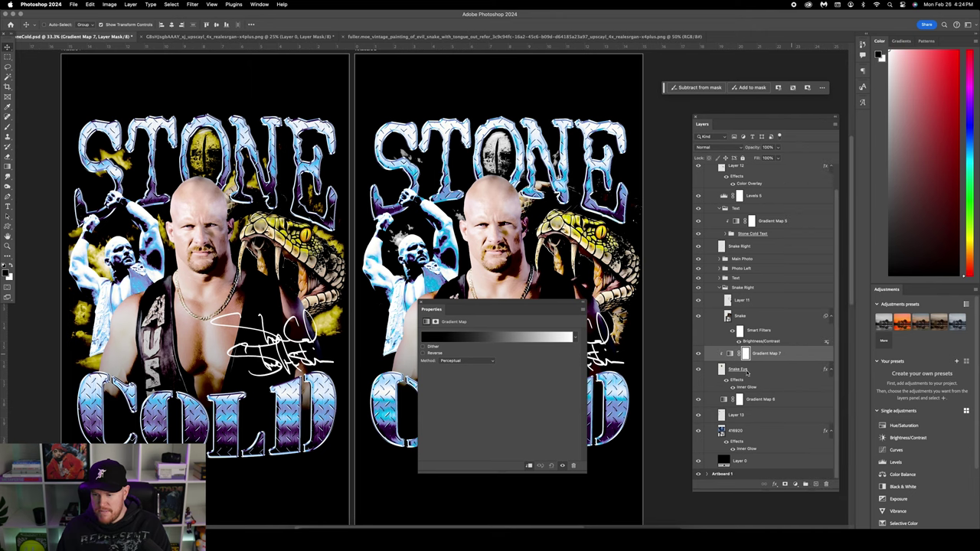
Apply the saved black-yellow-white gradient to the eye's Gradient Map and shift its yellow stop towards the white end.
click(516, 338)
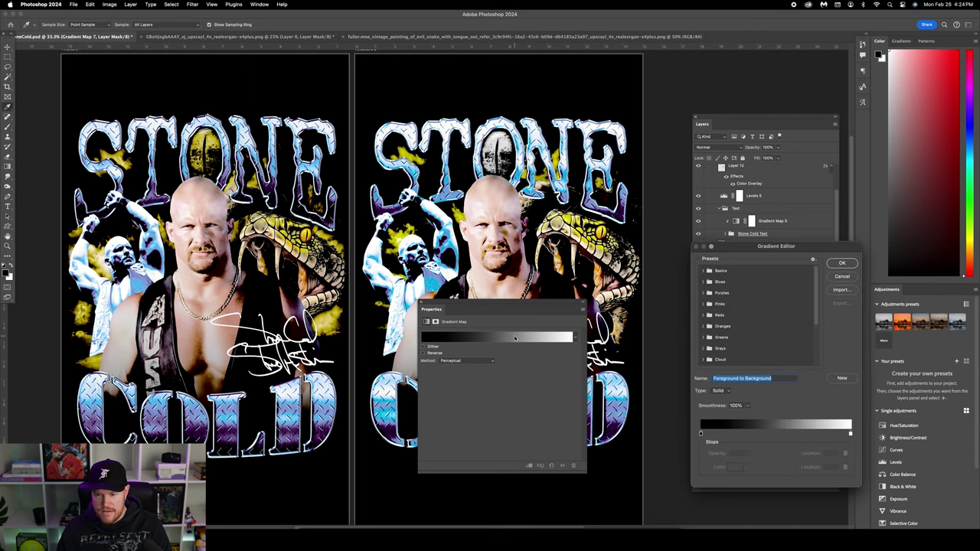
scroll(766, 322, down, 5)
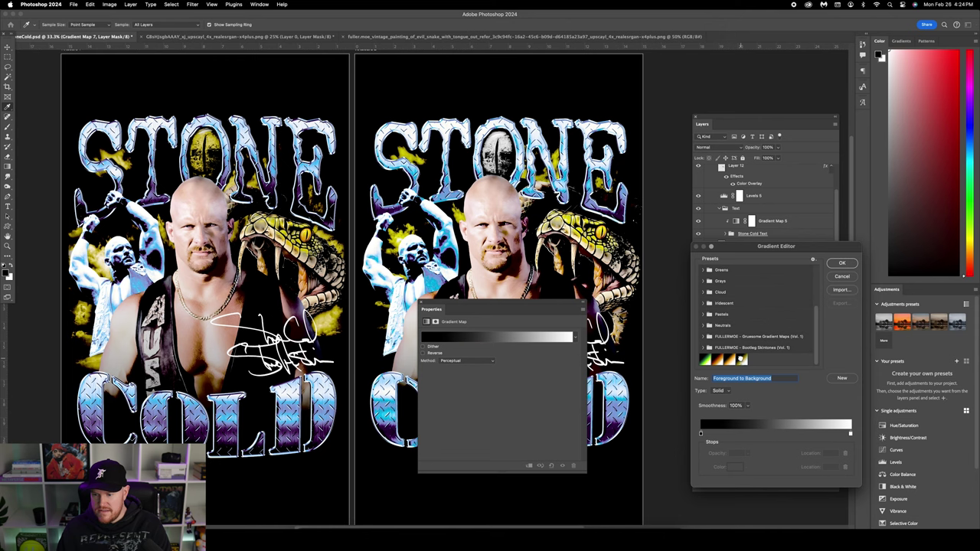
click(740, 360)
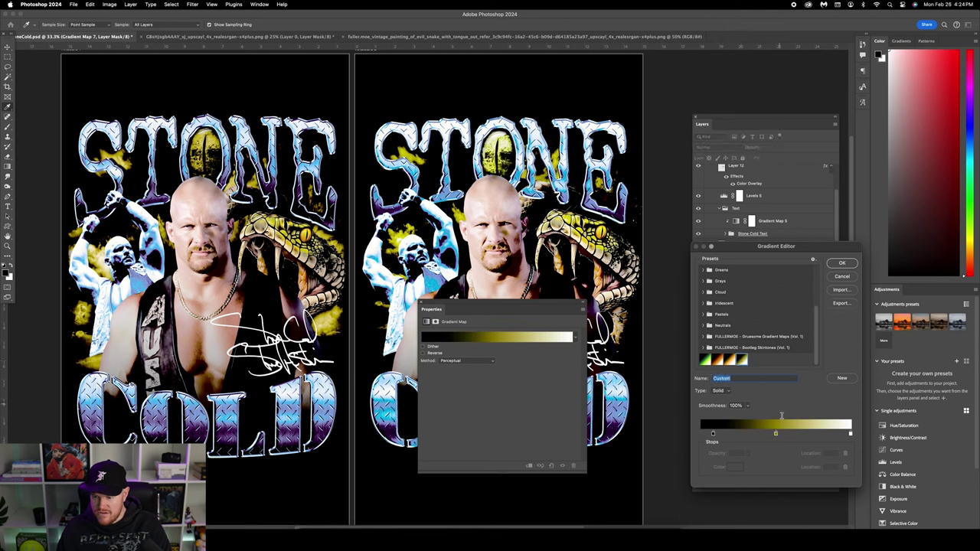
drag(777, 434, 814, 435)
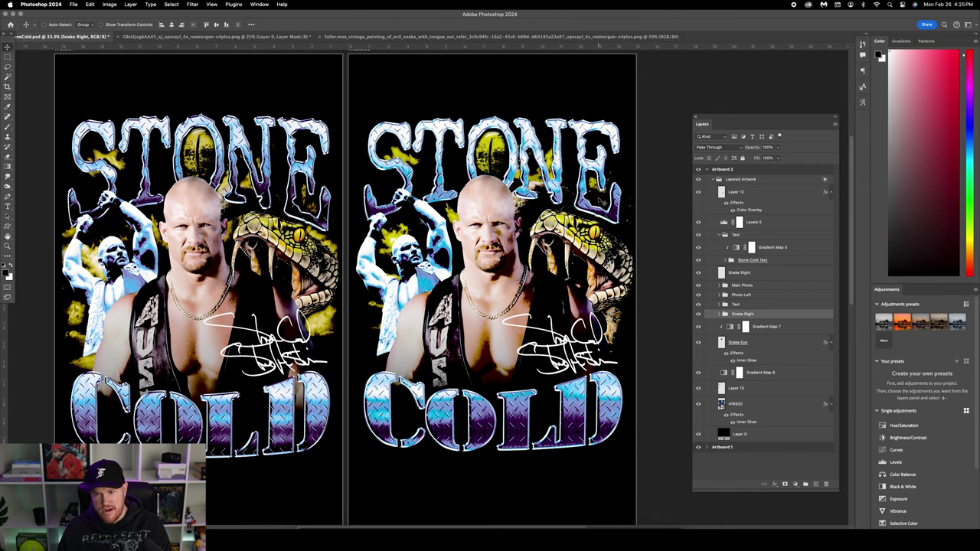
Select the Snake layer on the new artboard and rasterize it.
right_click(601, 201)
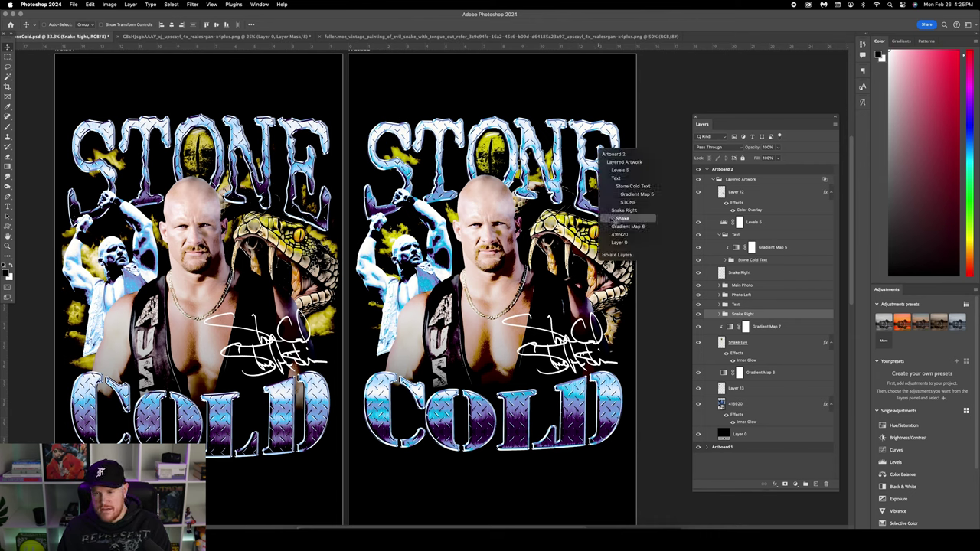
click(614, 221)
right_click(758, 340)
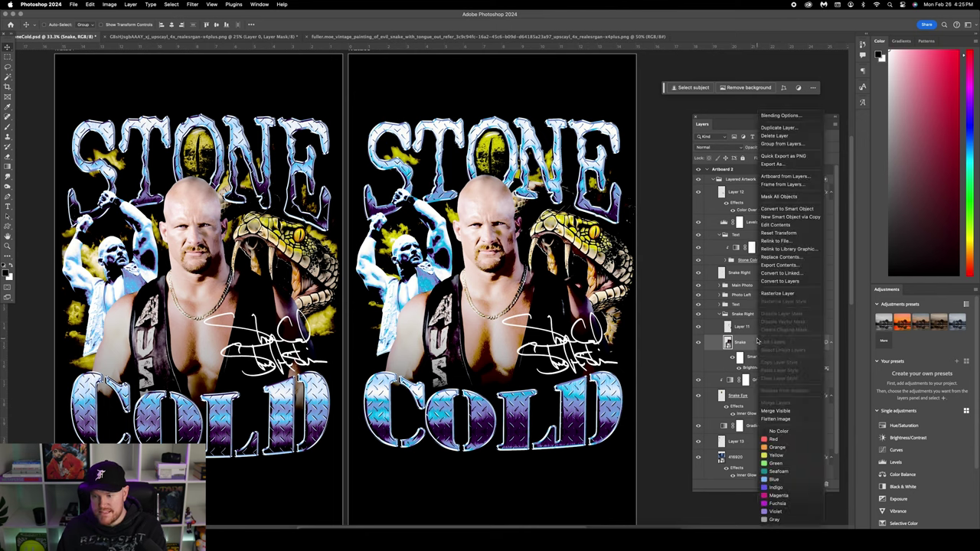
click(777, 293)
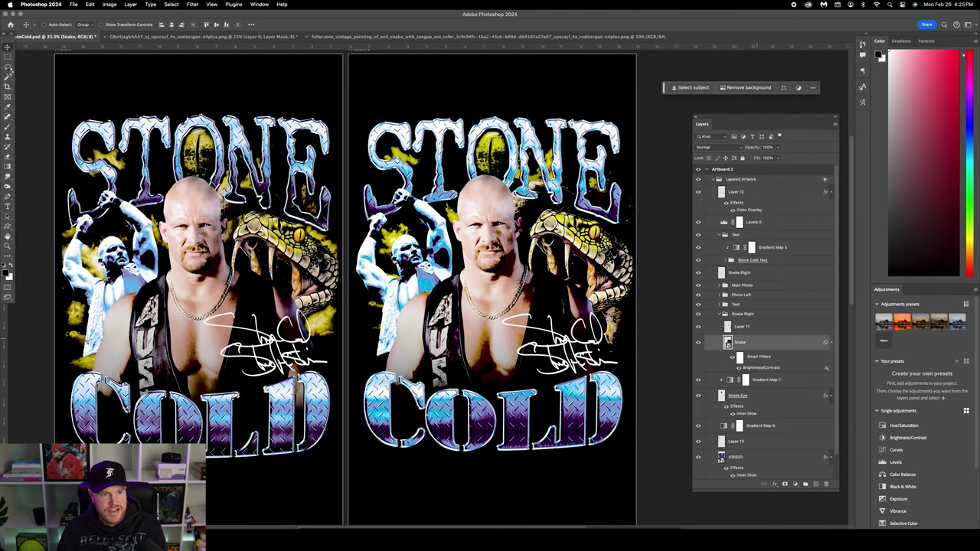
Lasso the stray area of the Snake layer beside the E of STONE and deselect it.
click(9, 68)
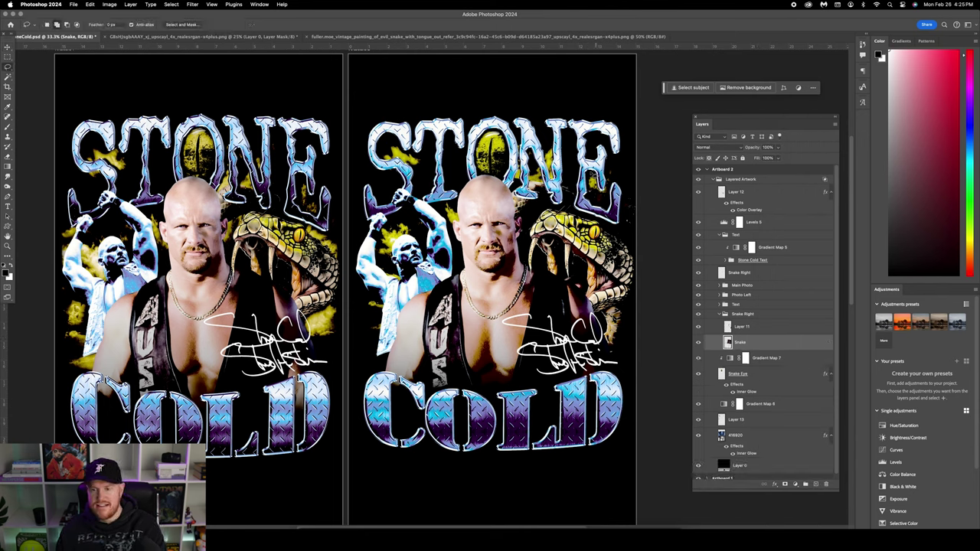
mouse_move(587, 170)
mouse_down()
mouse_move(585, 197)
mouse_move(632, 239)
mouse_move(643, 171)
mouse_move(637, 146)
mouse_move(606, 150)
mouse_up()
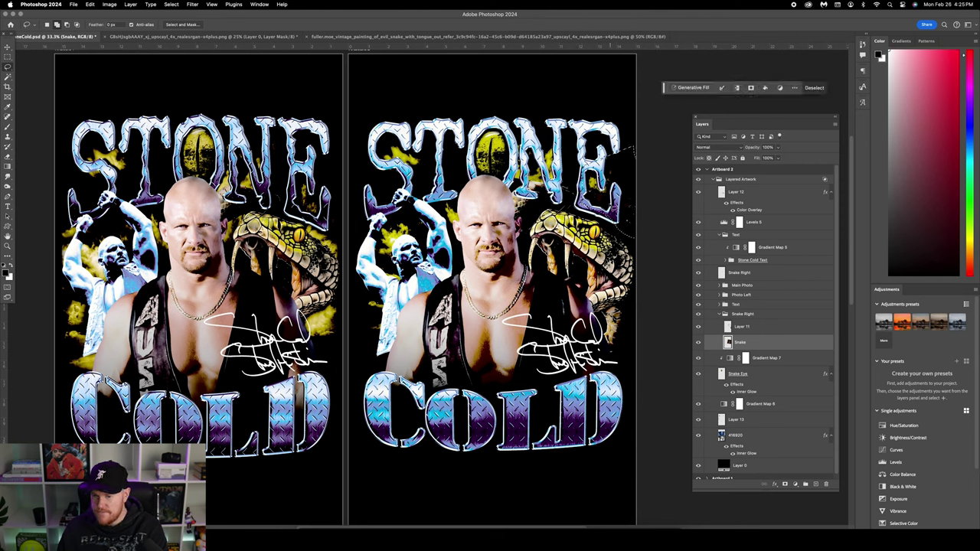
right_click(611, 188)
click(619, 191)
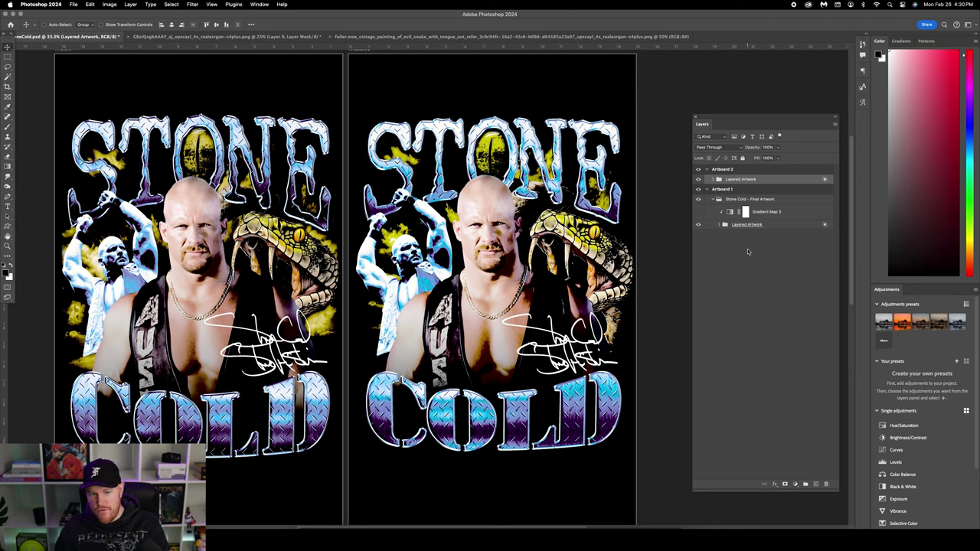
Show Gradient Map 3 above the finished reference artwork and set its gradient's white stop to location 91.
click(760, 214)
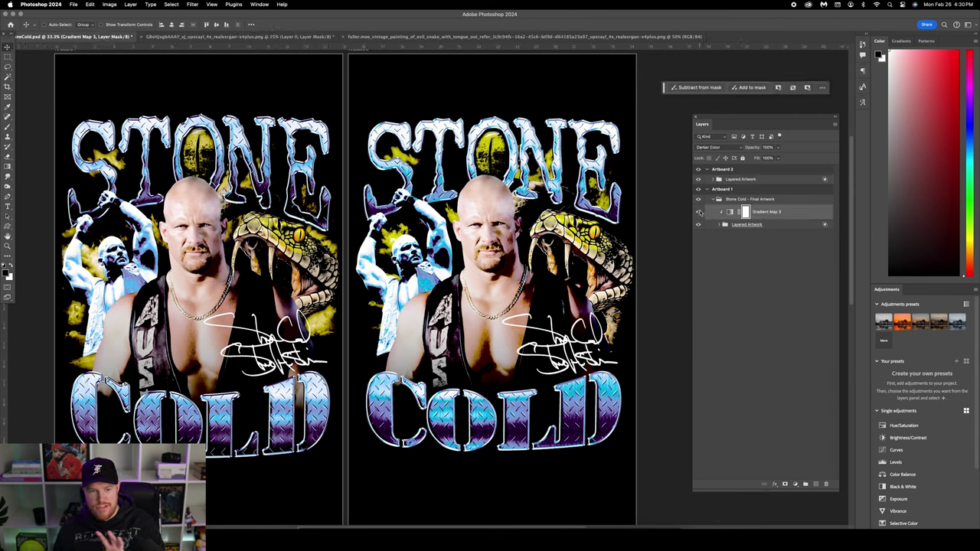
click(698, 212)
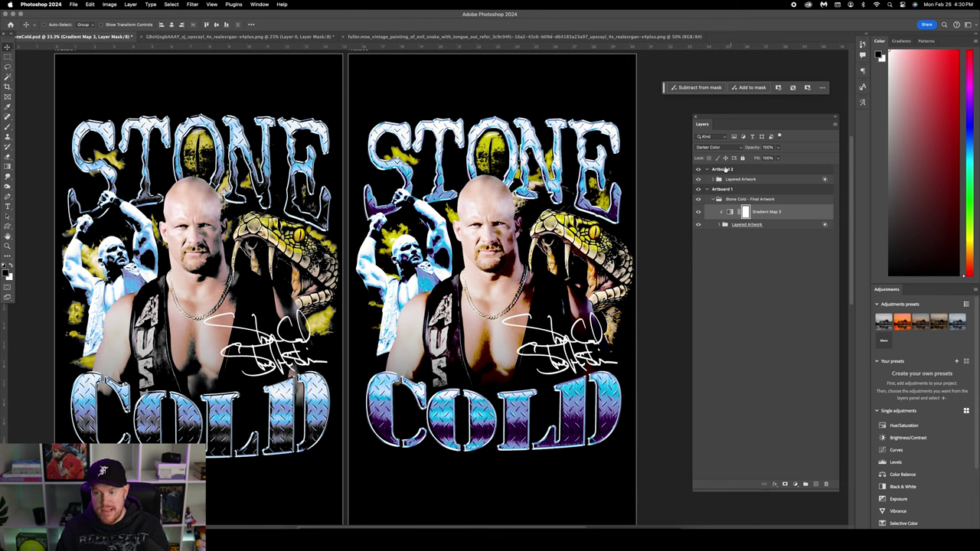
double_click(732, 213)
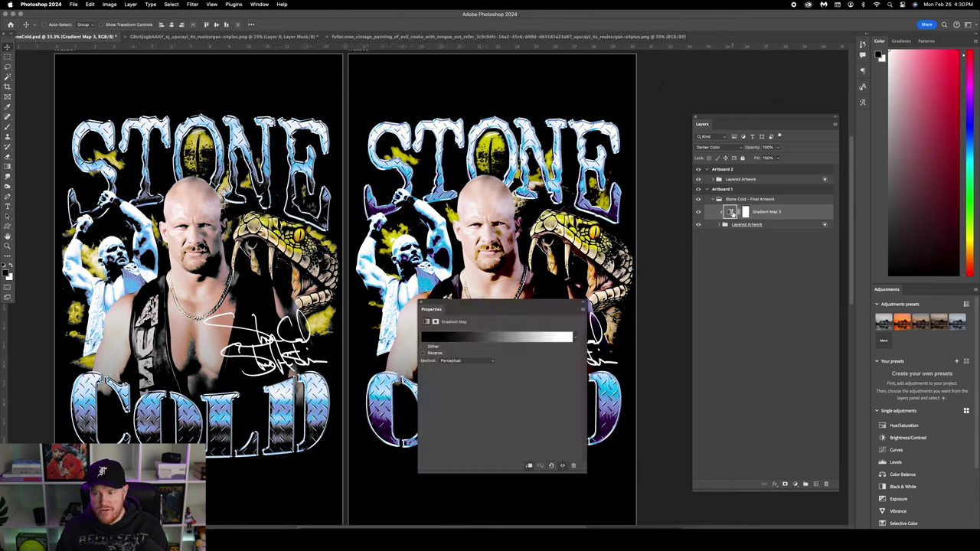
click(504, 338)
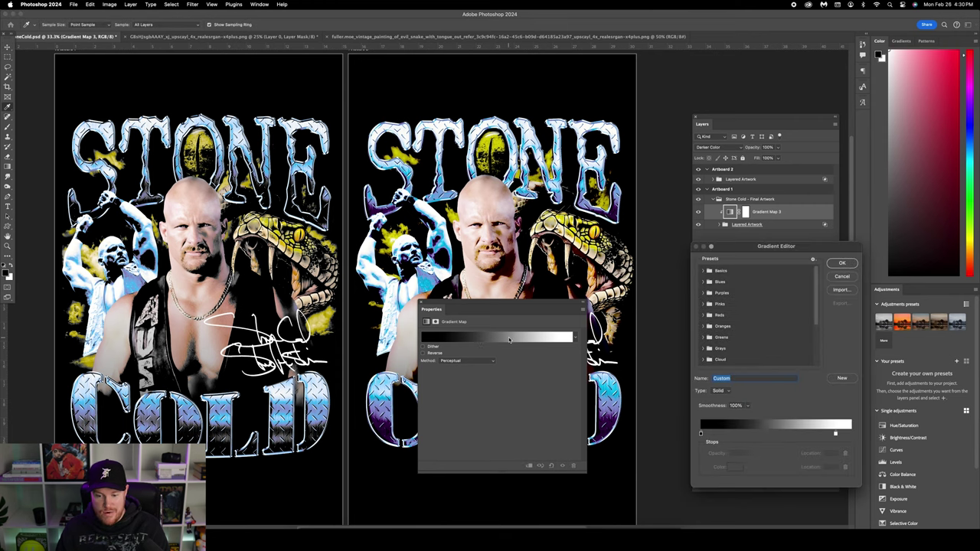
click(835, 435)
drag(836, 435, 831, 435)
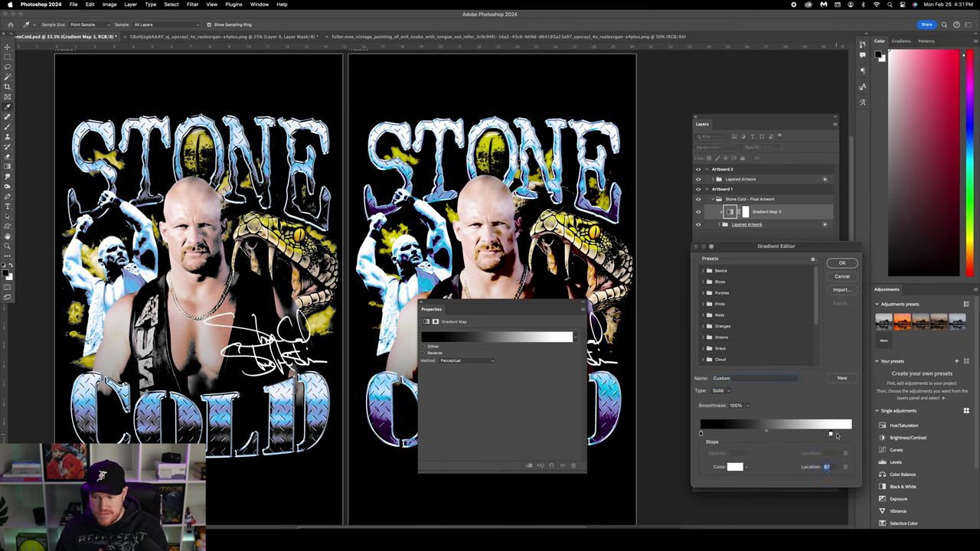
drag(835, 435, 839, 436)
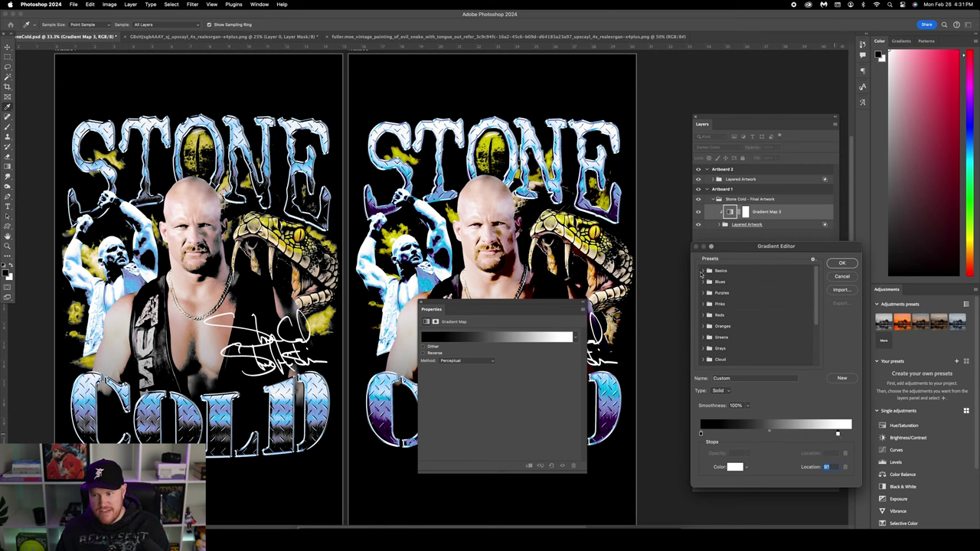
key(Return)
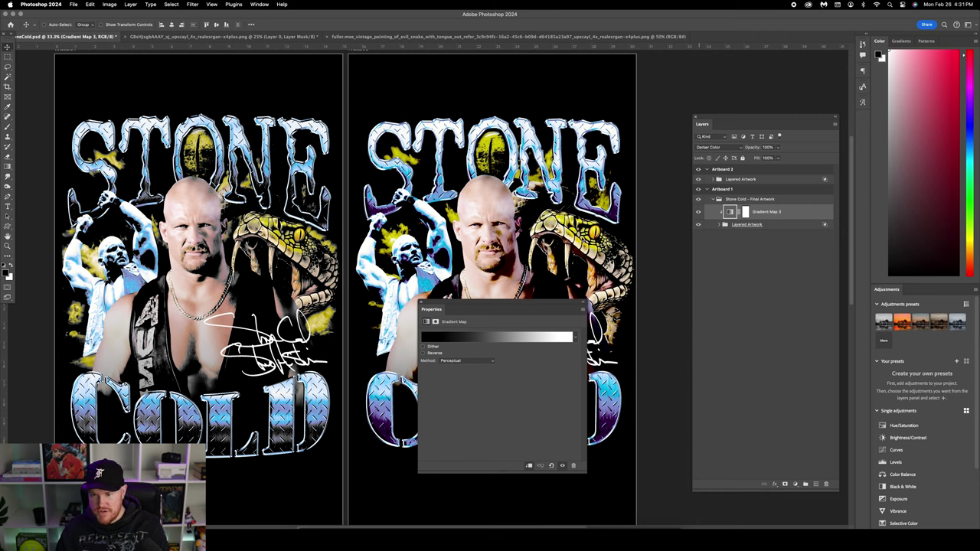
Add a Gradient Map above Artboard 2's Layered Artwork group and set its blend mode to Darker Color.
click(745, 180)
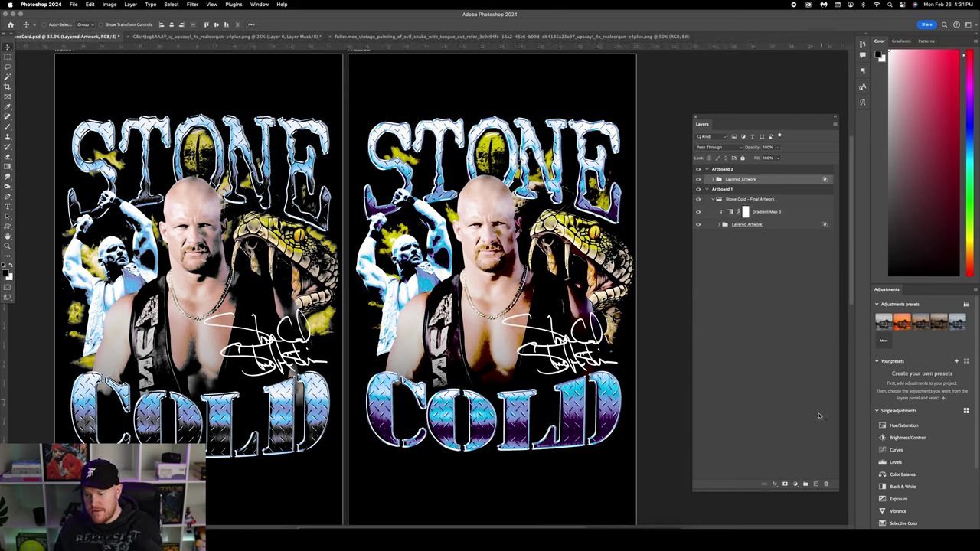
click(798, 481)
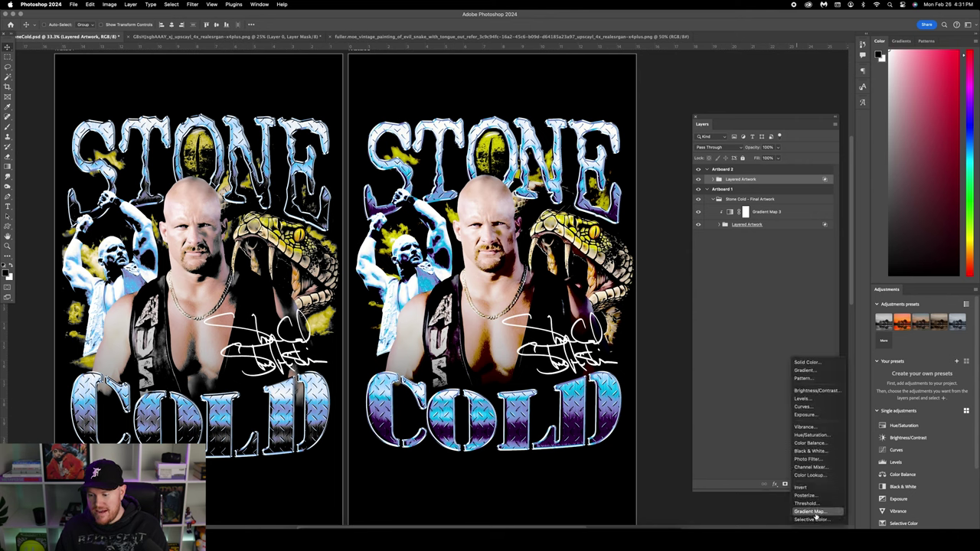
click(816, 518)
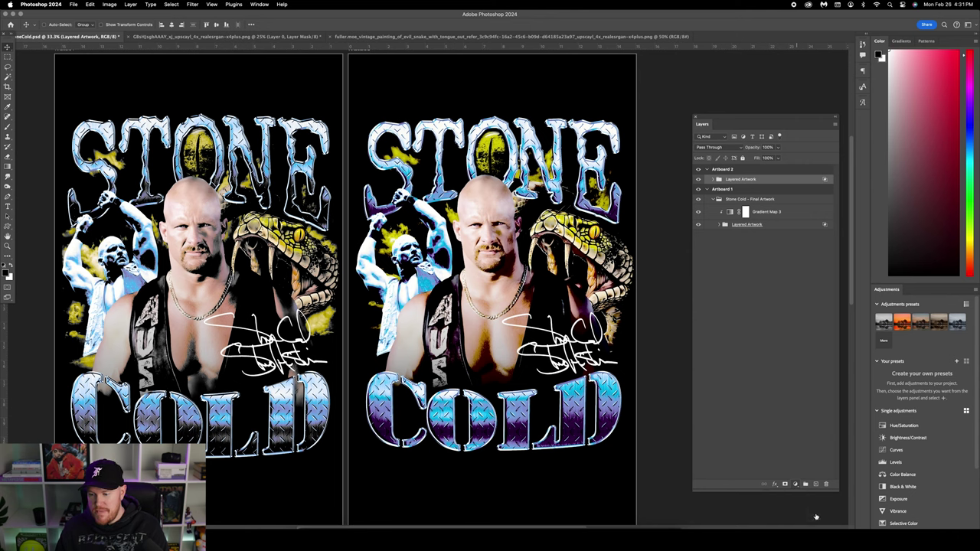
click(716, 152)
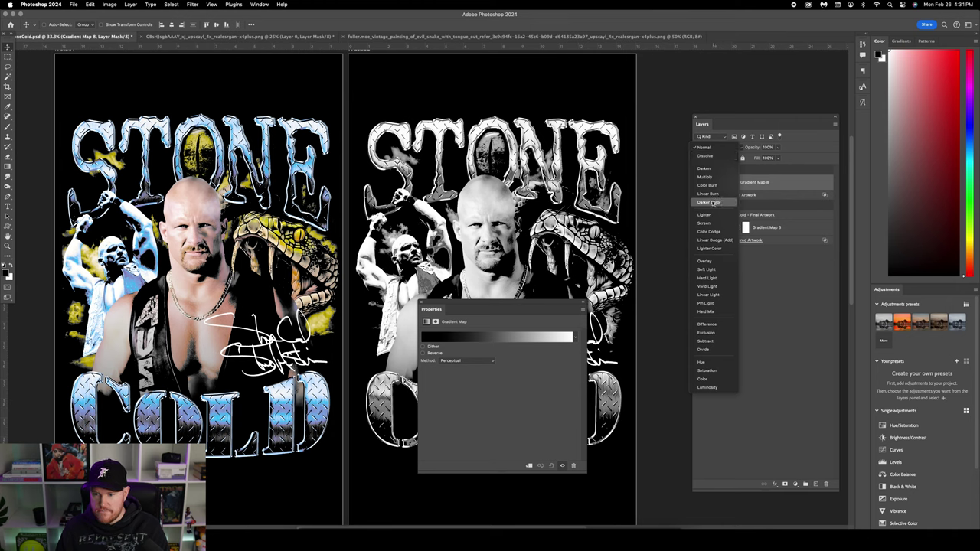
click(710, 204)
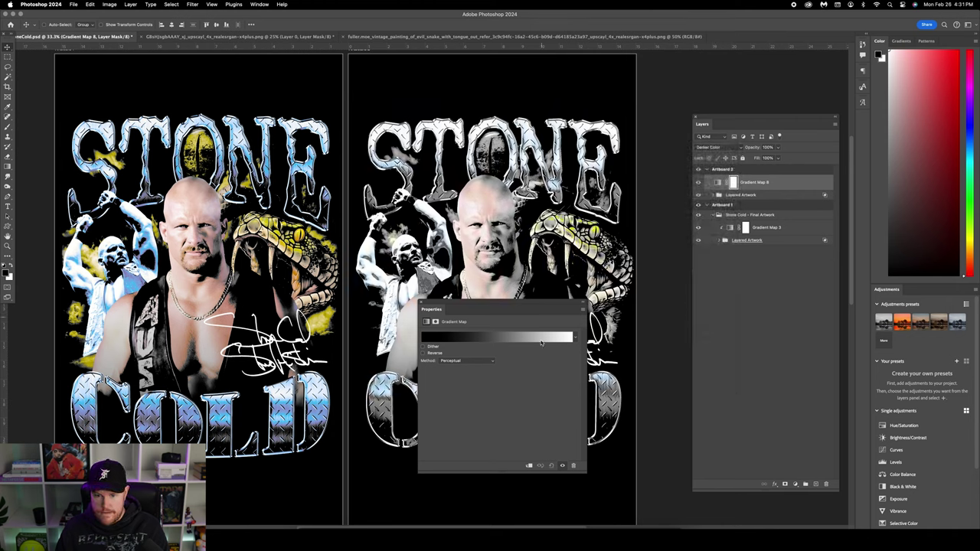
Set the white stop of the new Gradient Map's black-to-white gradient to location 85.
drag(512, 309, 554, 334)
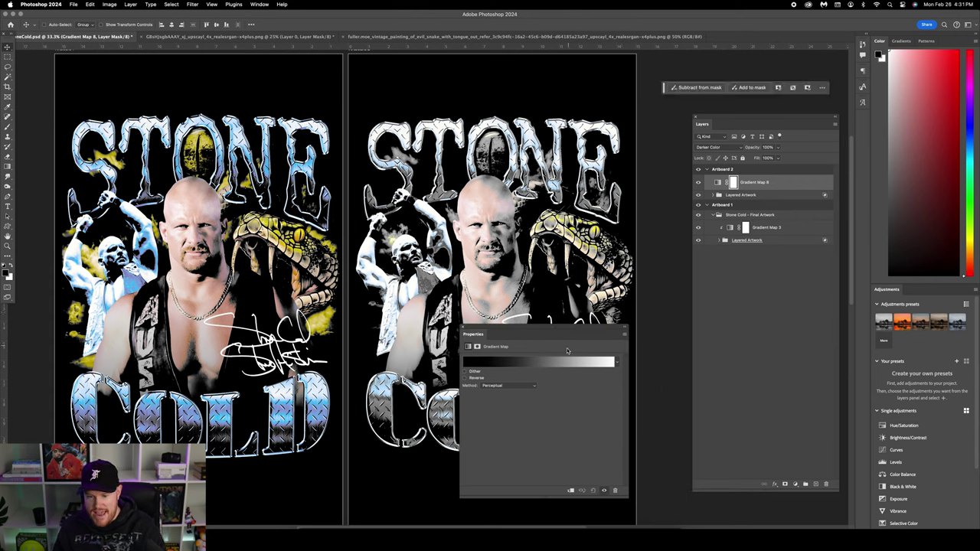
click(578, 365)
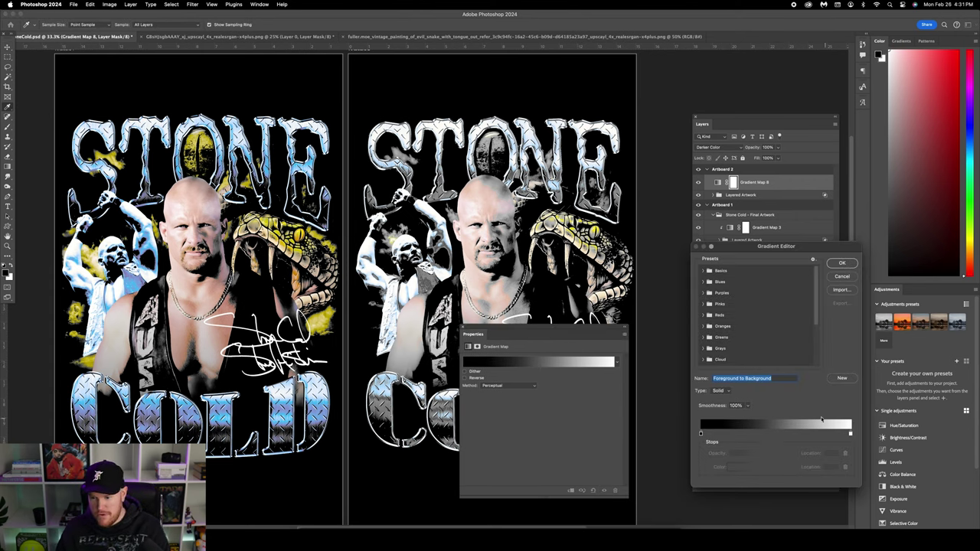
drag(851, 435, 828, 435)
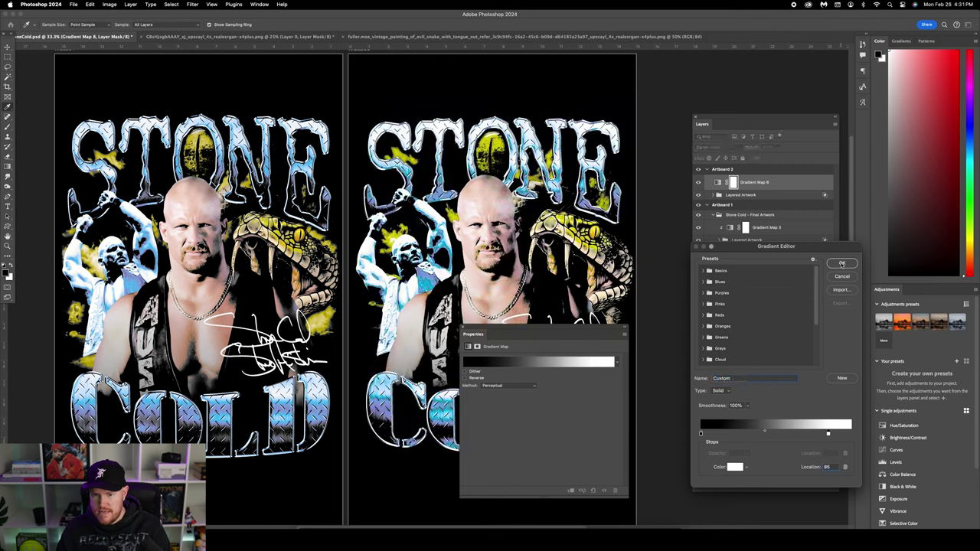
click(464, 333)
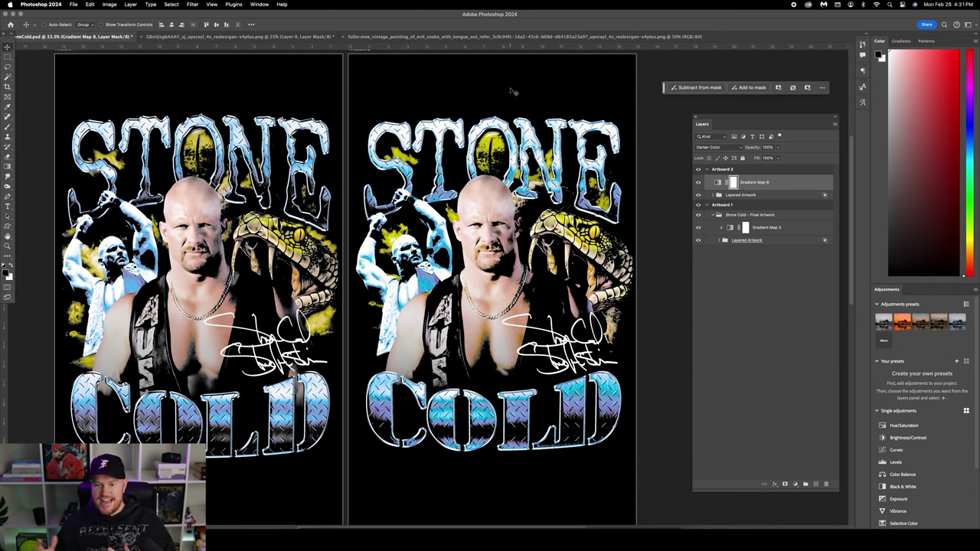
Merge Gradient Map 8 with Artboard 2's Layered Artwork group into a single layer and select the entire artboard.
click(737, 341)
click(752, 196)
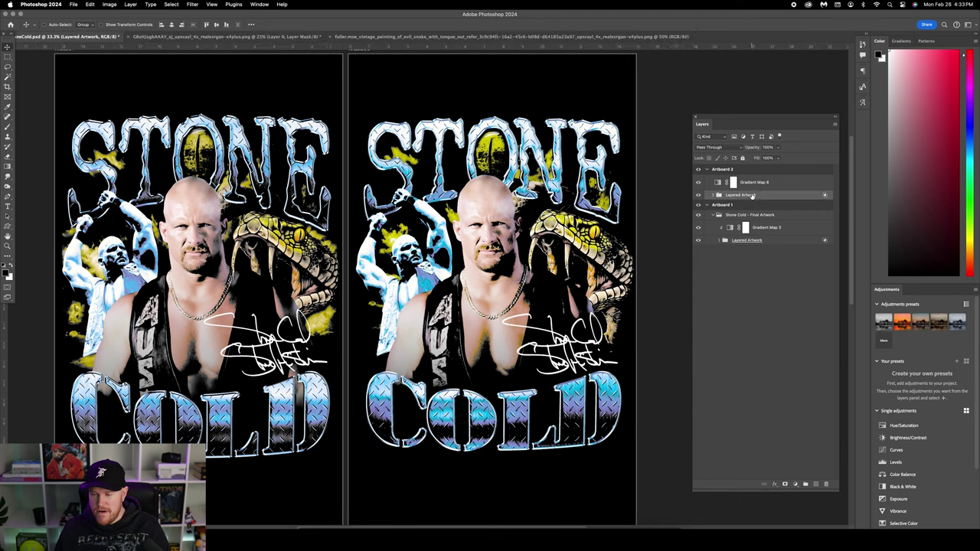
click(766, 185)
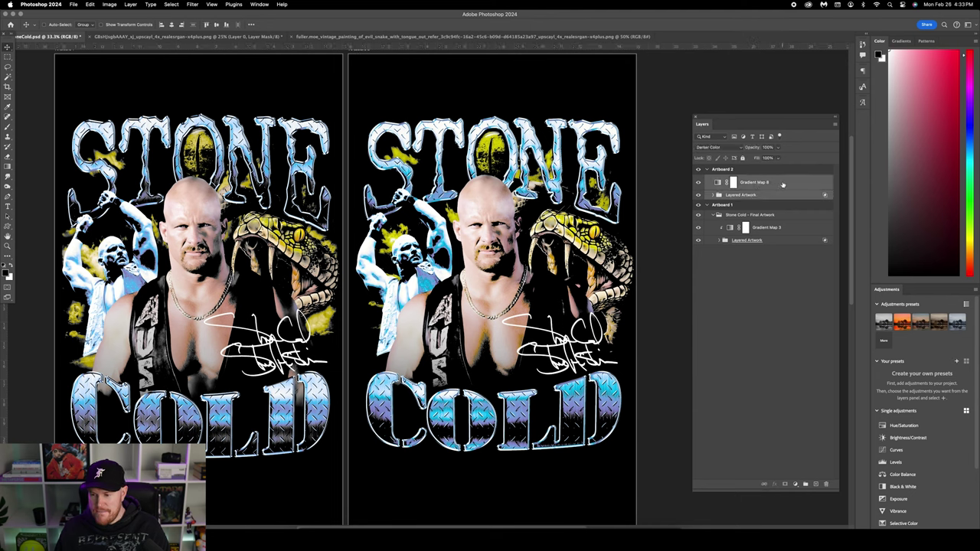
right_click(783, 185)
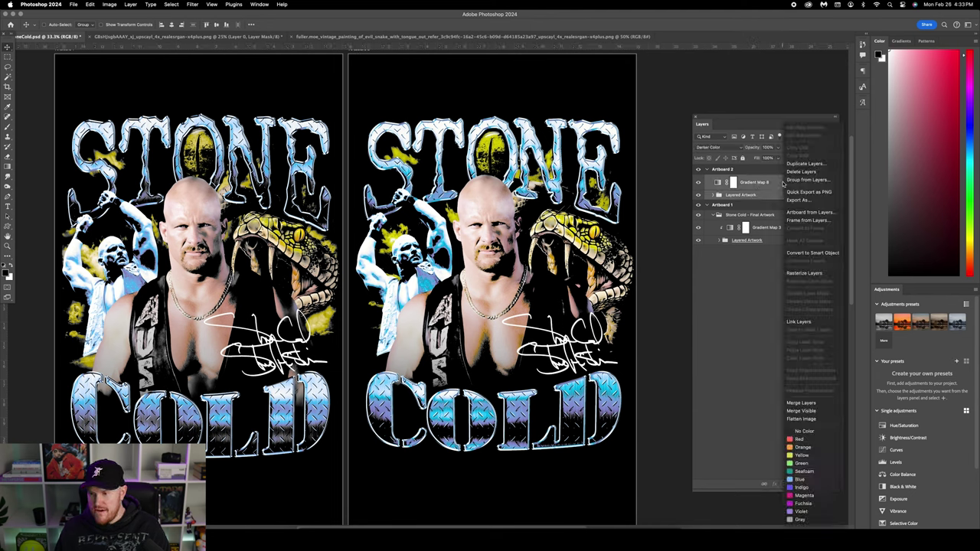
click(808, 402)
key(super+a)
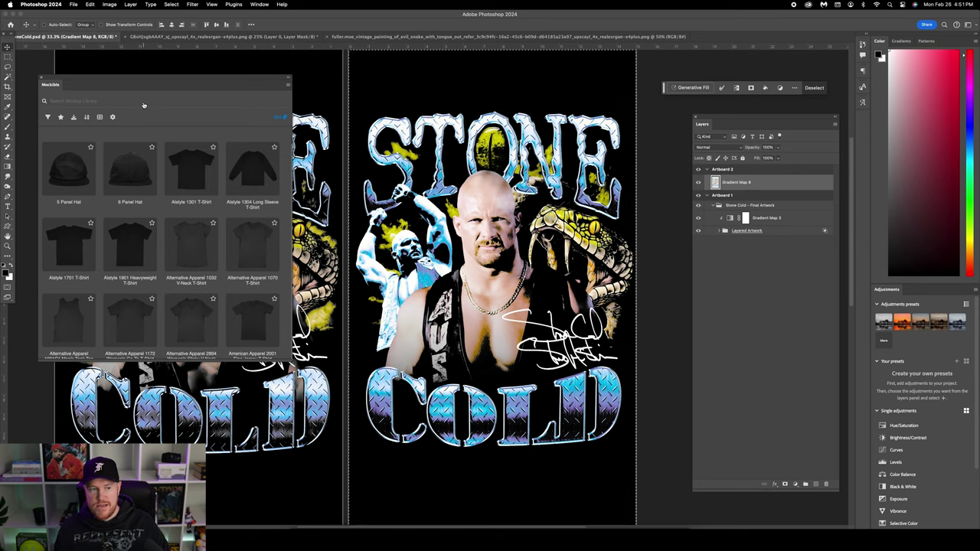
Search the Mockible library for "garment dye" and view the mockup files of the Shaka Wear Max Heavyweight Garment Dye T-Shirt.
text(garment)
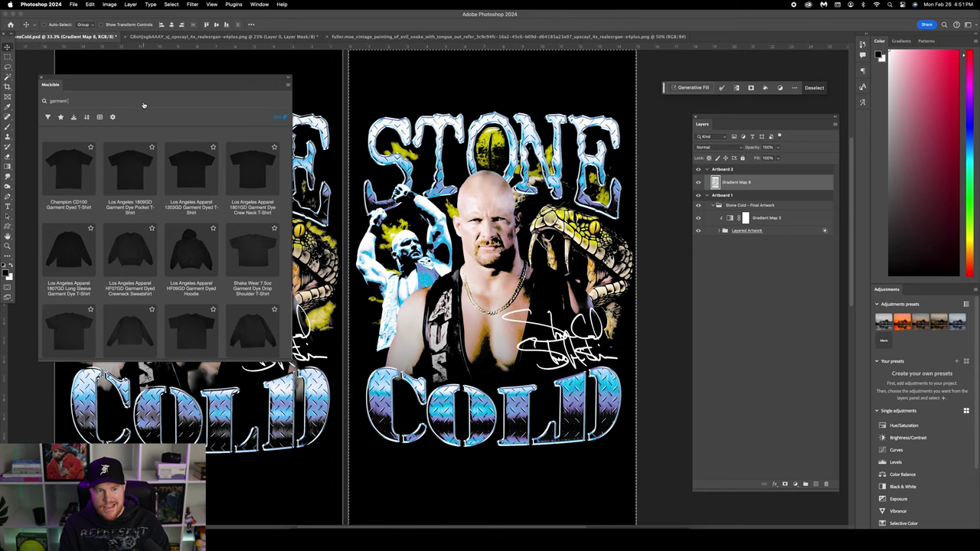
text( dye)
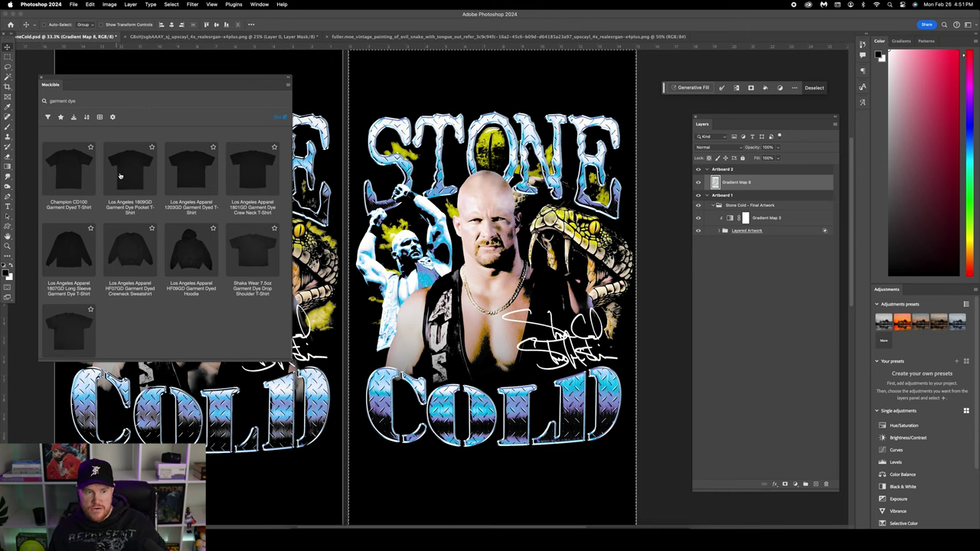
scroll(178, 259, down, 1)
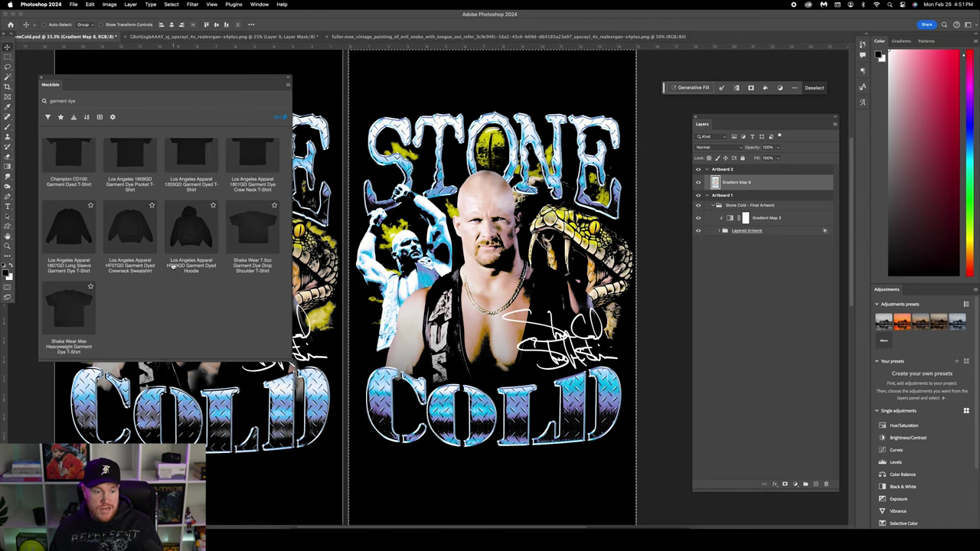
click(70, 305)
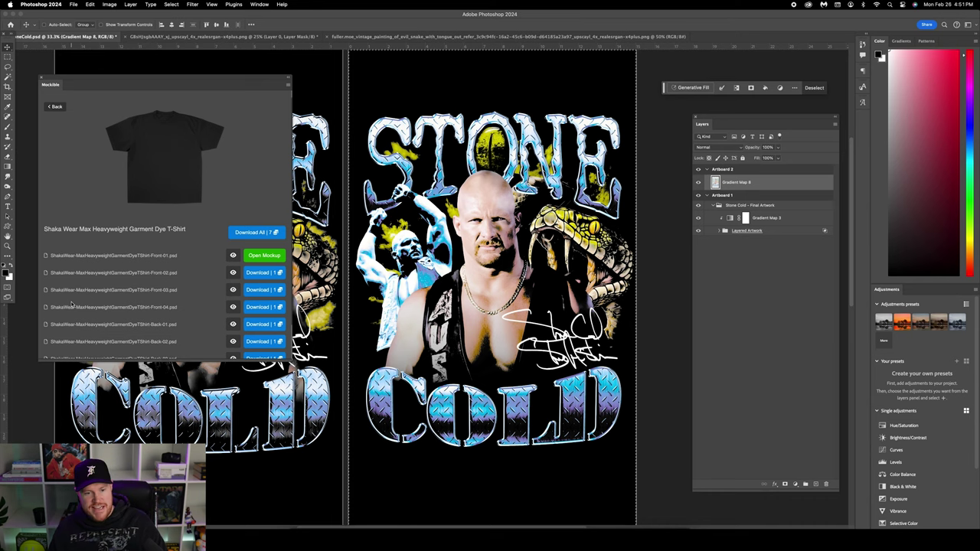
click(55, 107)
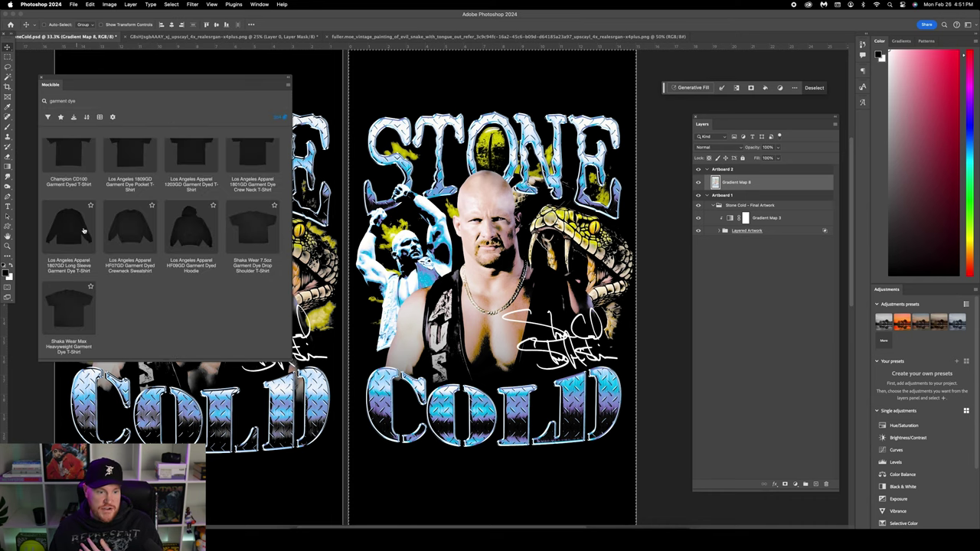
Mark the Shaka Wear Max Heavyweight Garment Dye T-Shirt as a favourite, and view the favourites and the category filters.
click(90, 287)
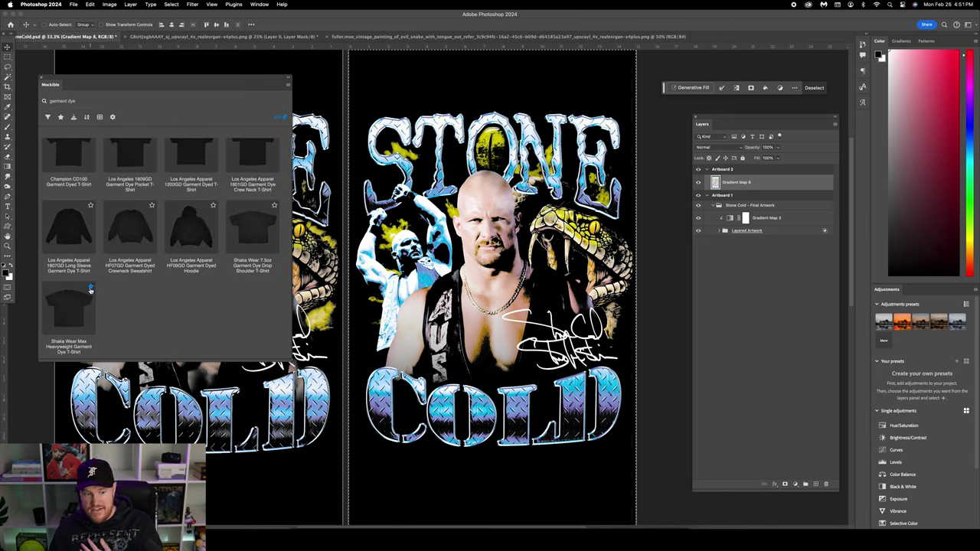
click(60, 117)
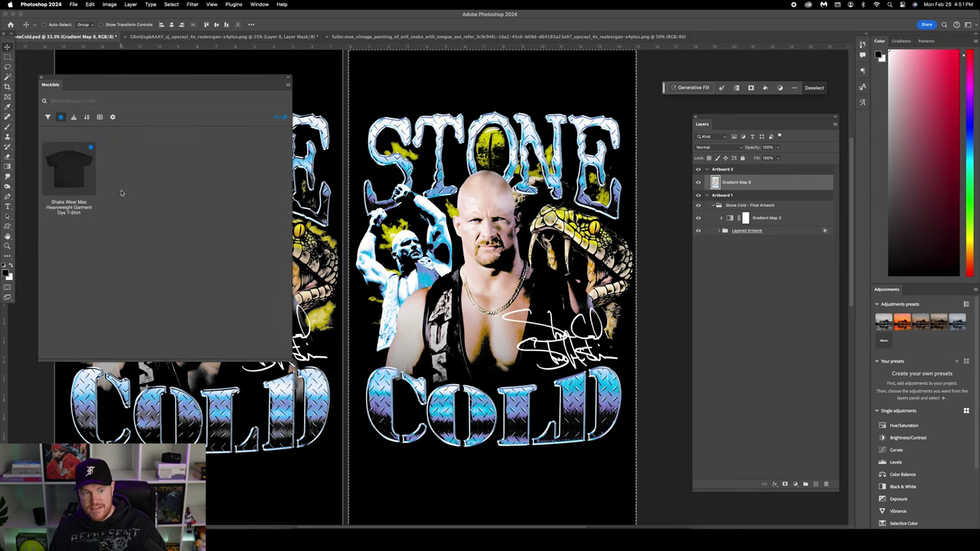
click(48, 117)
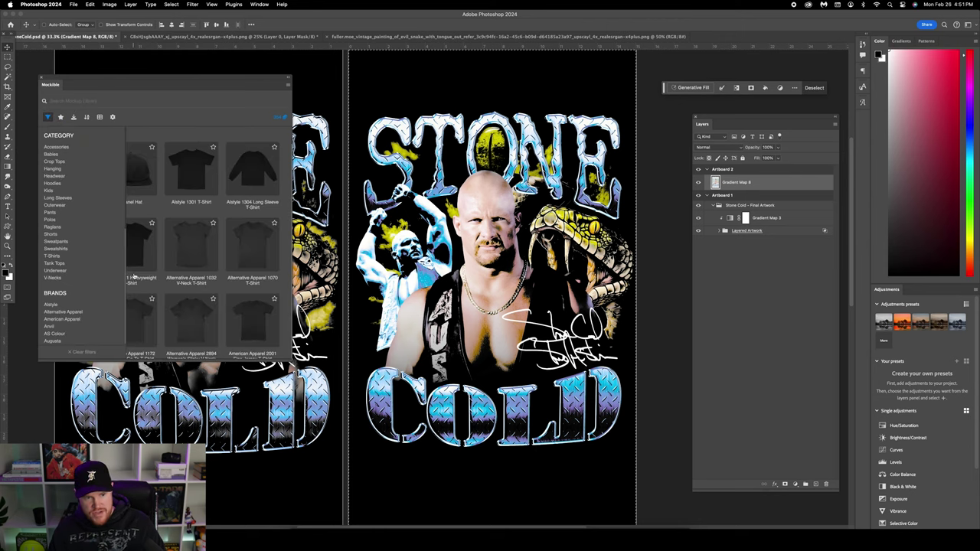
Open the favourited Shaka Wear T-shirt's Front-01 mockup and move the Mockible window clear of the canvas.
click(60, 117)
click(71, 168)
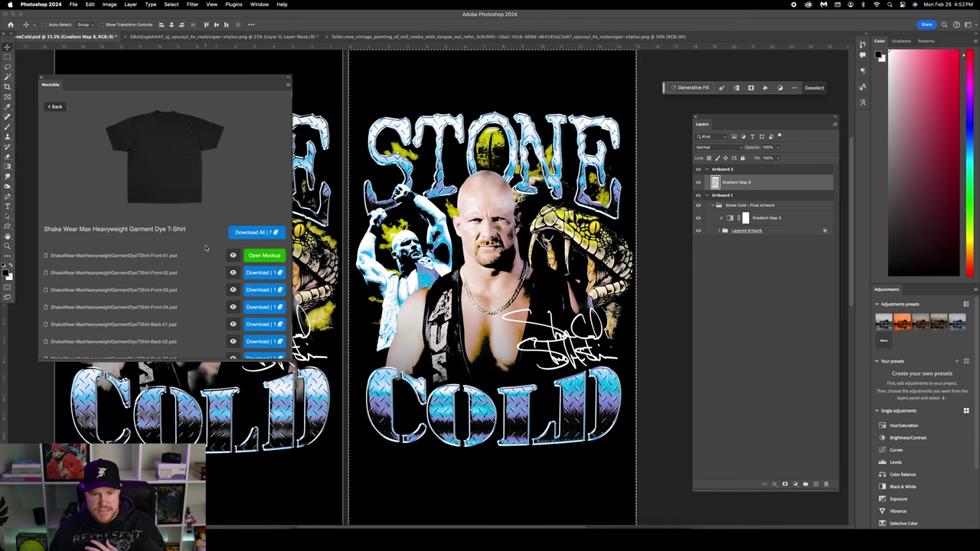
click(265, 257)
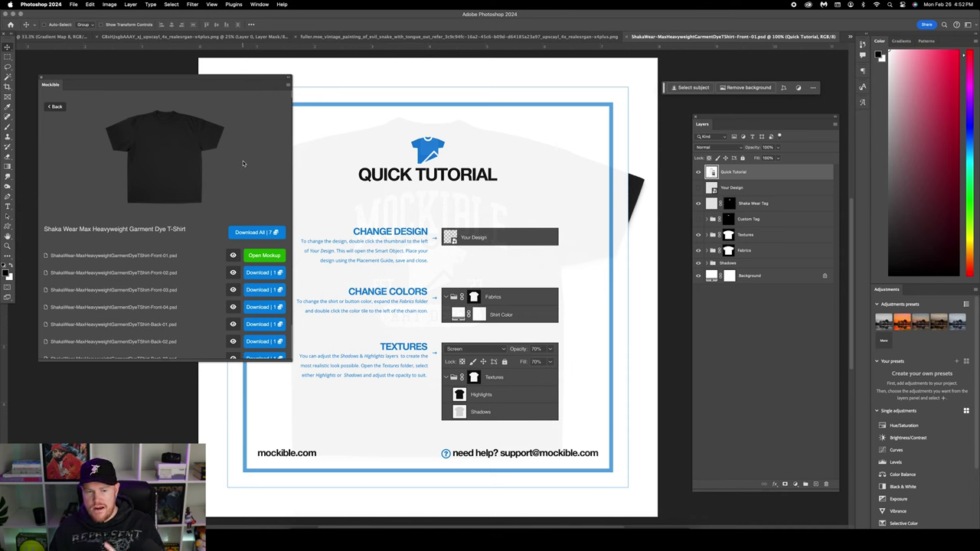
scroll(242, 161, up, 1)
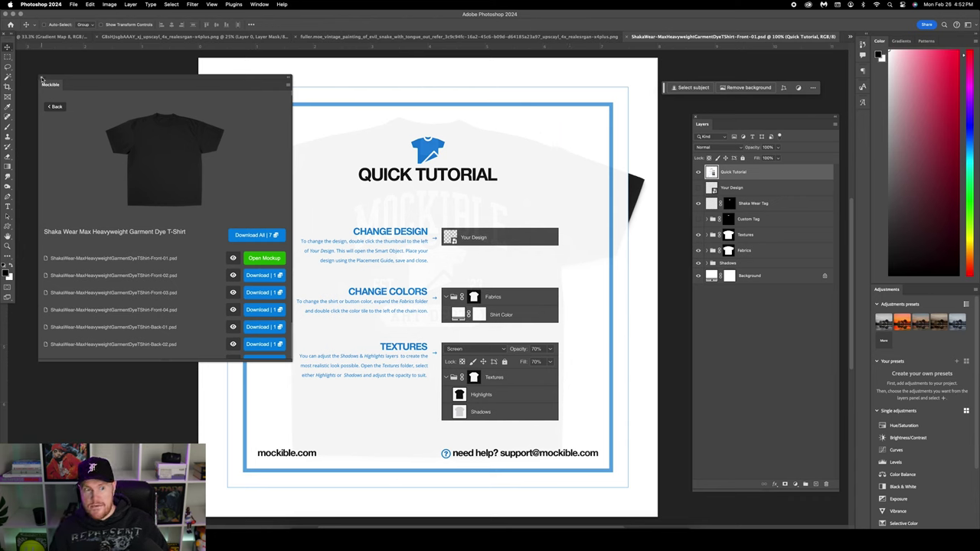
drag(222, 80, 82, 81)
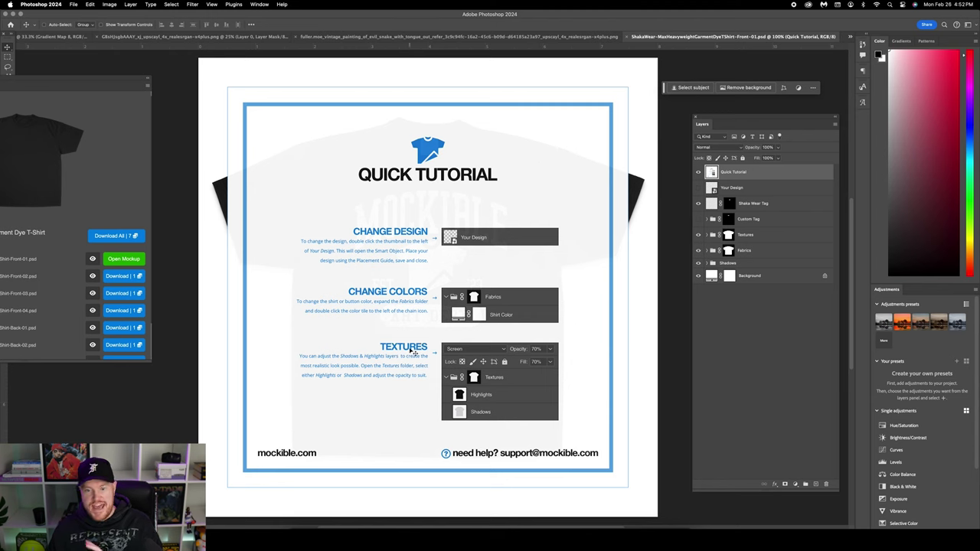
Hide the mockup's Quick Tutorial layer and toggle the Shaka Wear Tag off and on again.
click(698, 173)
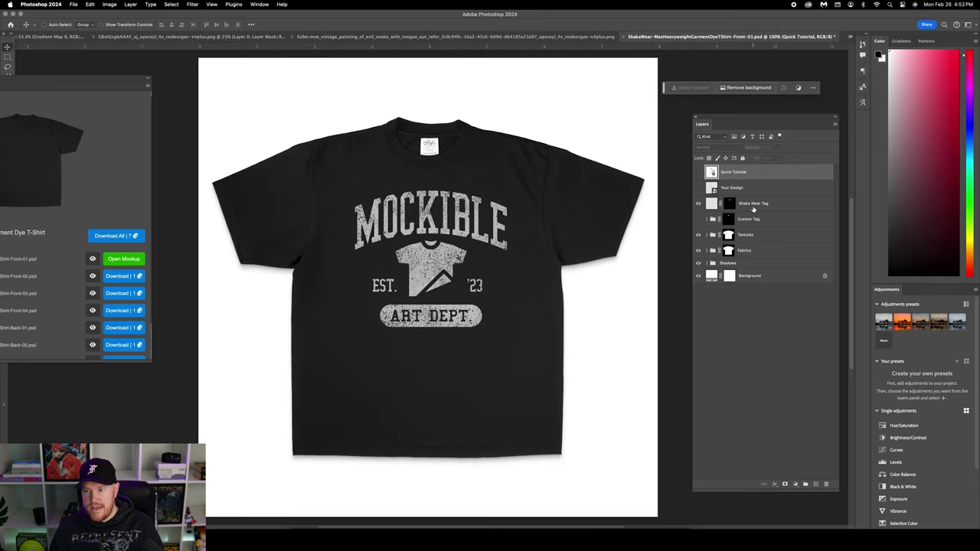
click(754, 205)
click(750, 219)
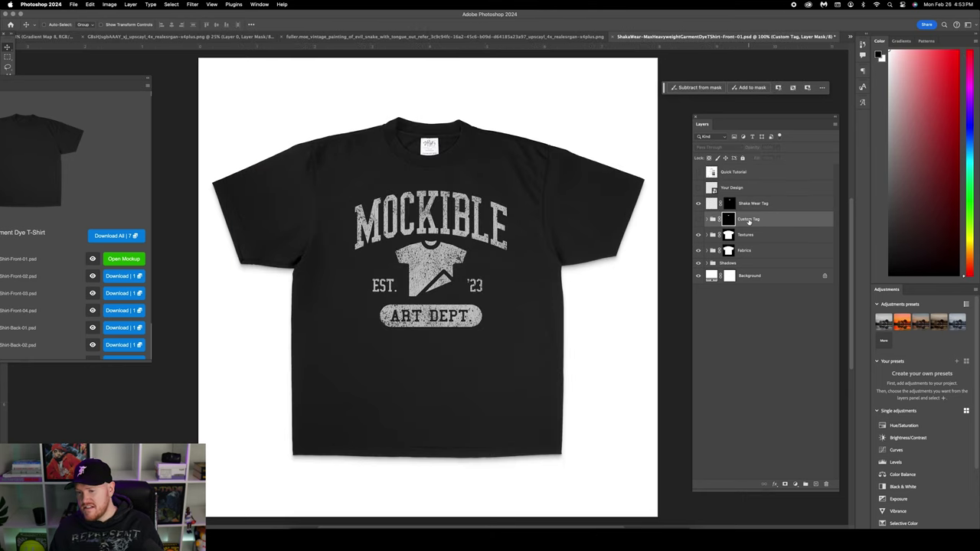
click(697, 204)
click(698, 204)
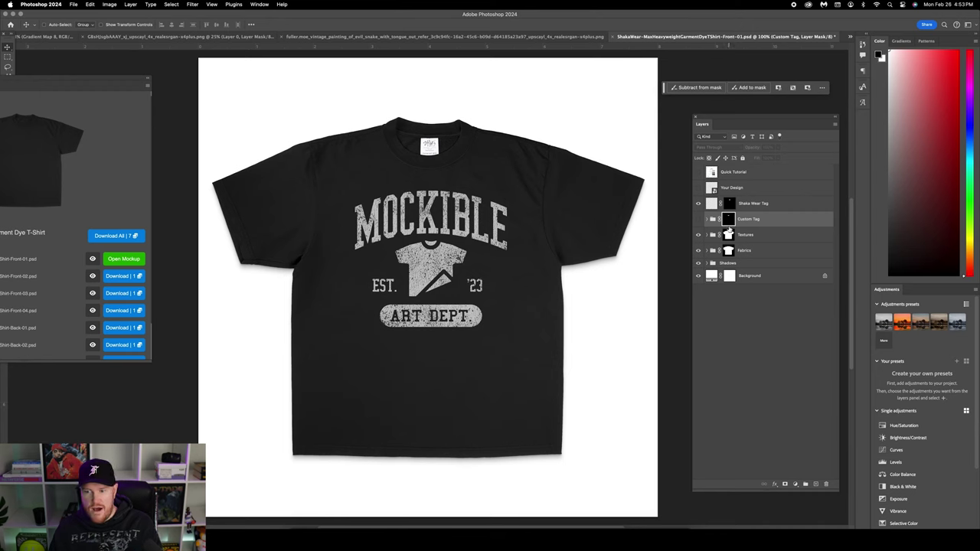
Open the Artwork Layer smart object inside the Textures group and show its Placement Guide layer.
click(729, 233)
click(708, 235)
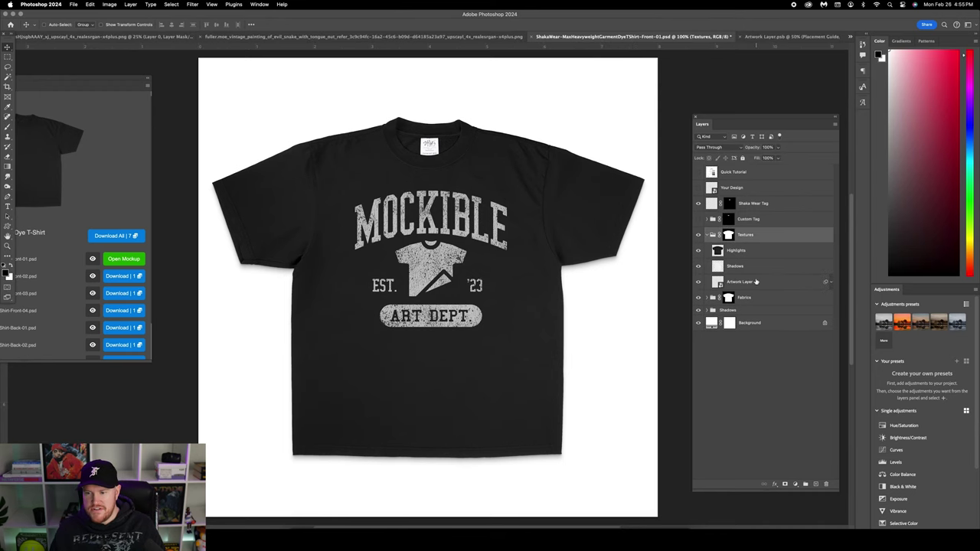
click(757, 282)
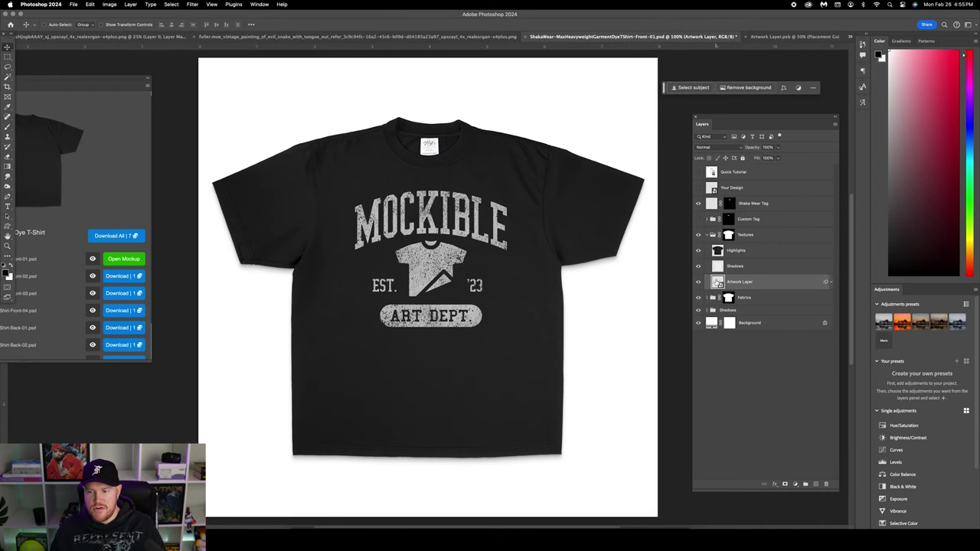
double_click(717, 281)
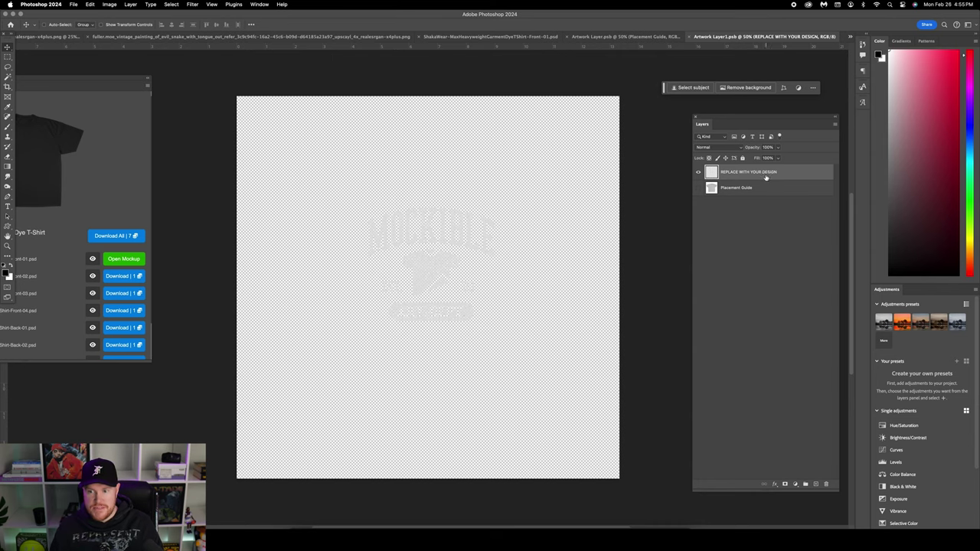
click(698, 188)
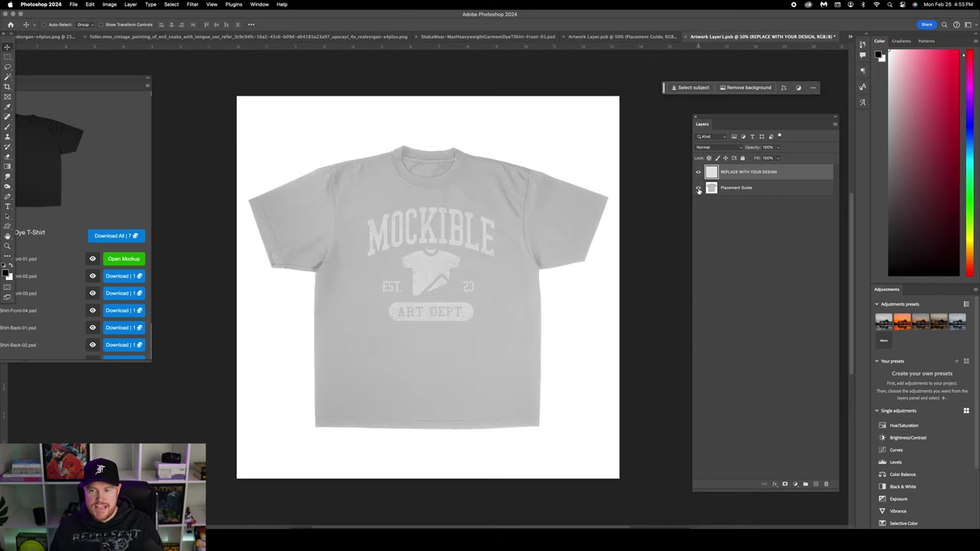
Paste the Stone Cold artwork into the smart object, scale it down and centre it on the Placement Guide shirt.
key(super+v)
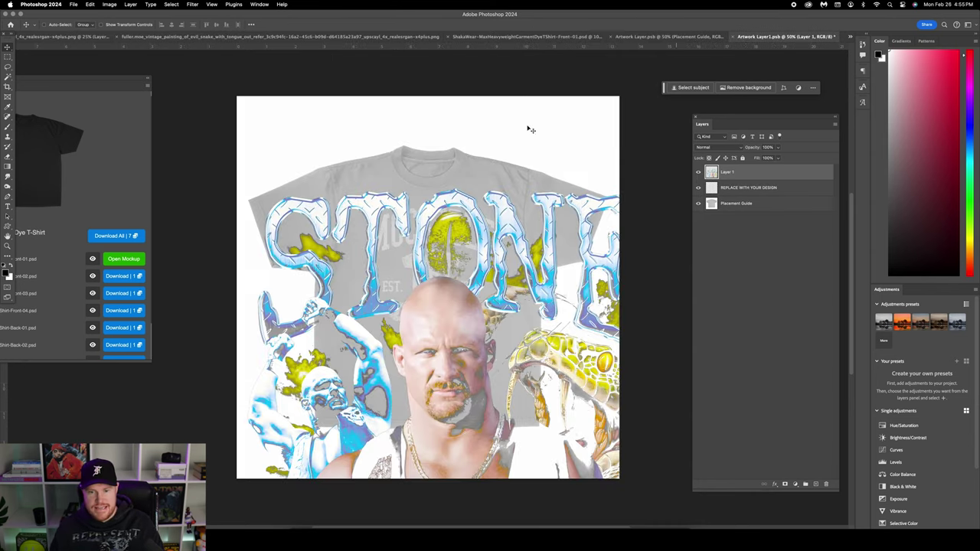
key(super+t)
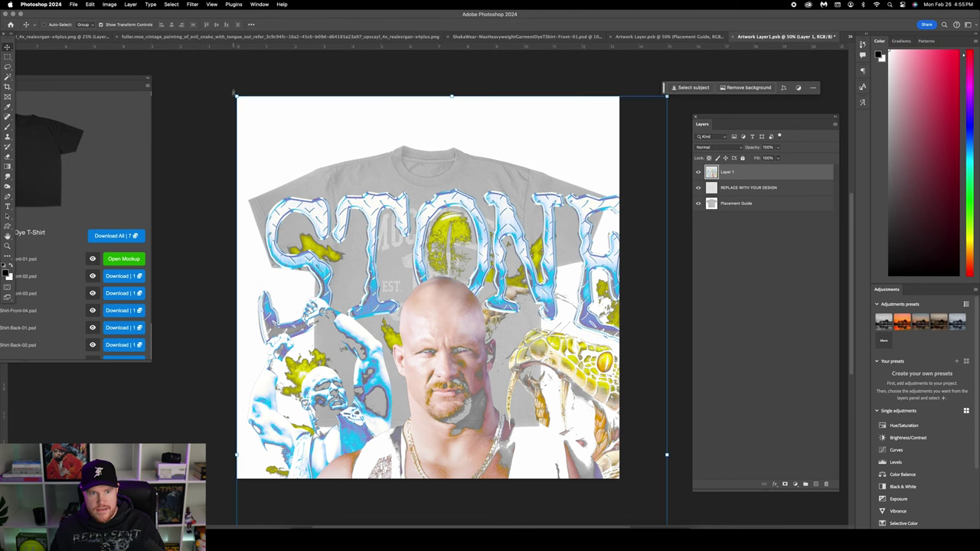
drag(237, 95, 363, 58)
drag(600, 83, 519, 160)
drag(499, 201, 497, 203)
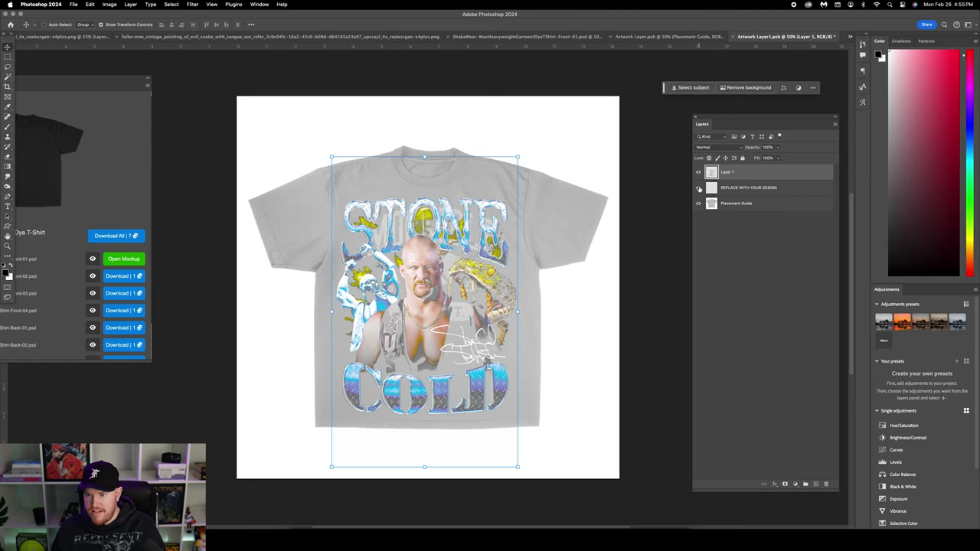
Hide the REPLACE WITH YOUR DESIGN and Placement Guide layers, save the smart object and return to the T-shirt mockup.
click(736, 188)
click(699, 188)
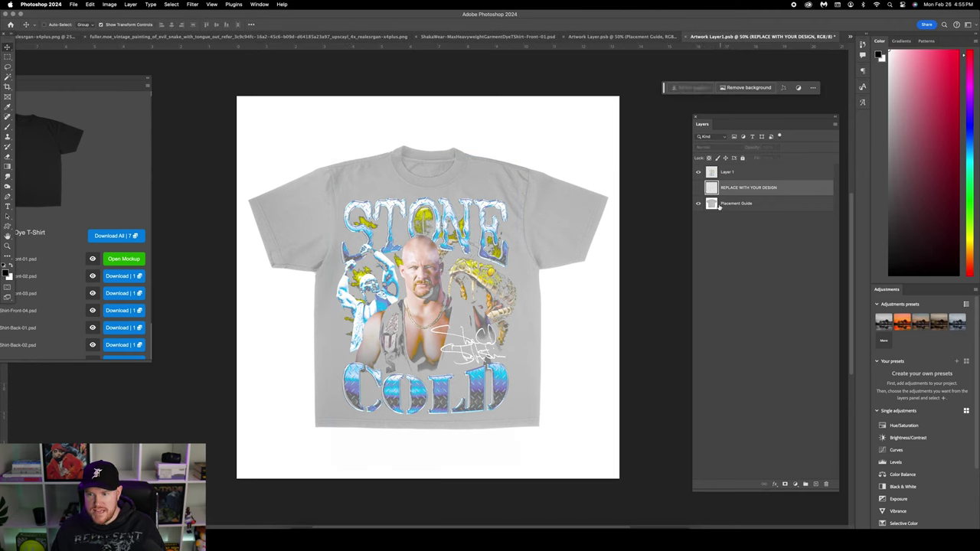
click(698, 204)
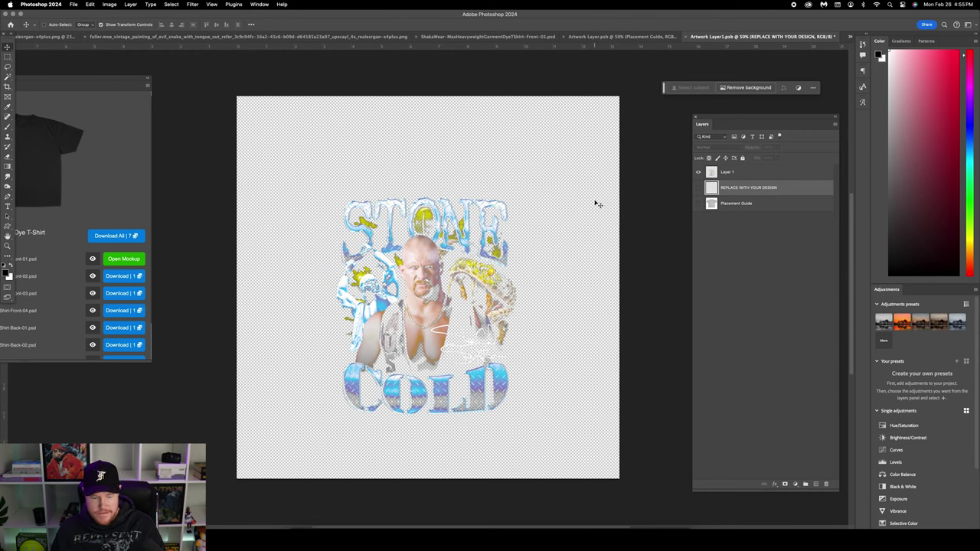
key(super+s)
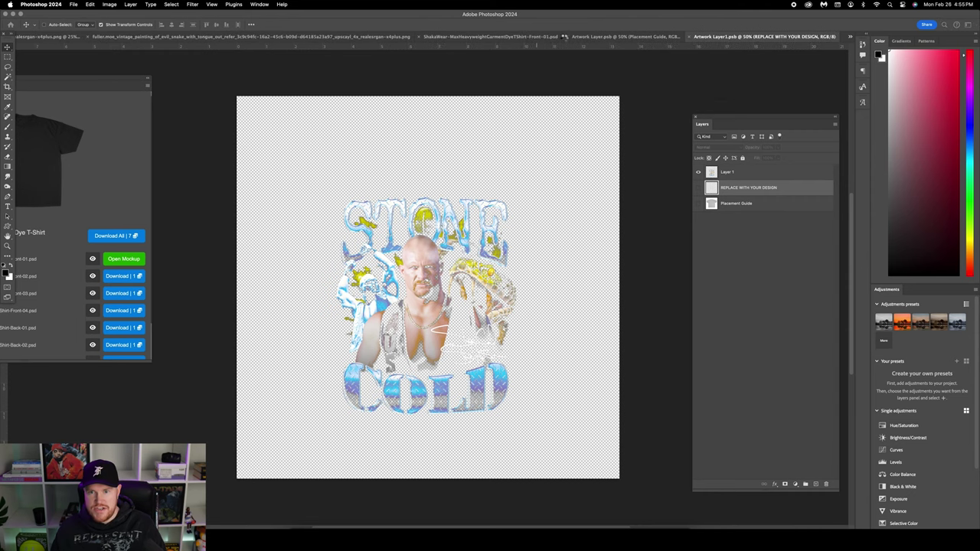
click(485, 38)
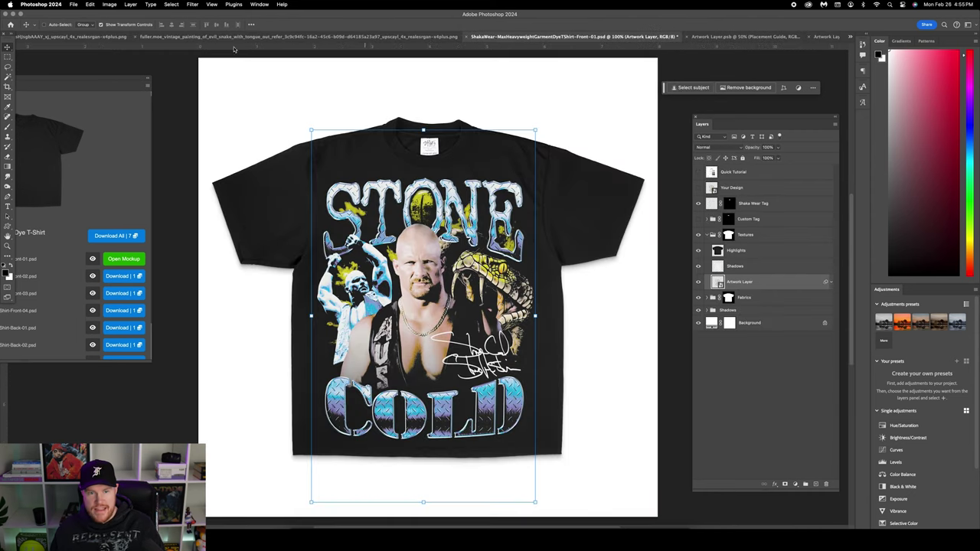
Set the Artwork Layer's opacity to 89% and hide the Black fabric layer in the Fabrics group for a dark grey shirt.
click(779, 147)
drag(781, 157, 773, 157)
click(710, 298)
scroll(726, 322, down, 5)
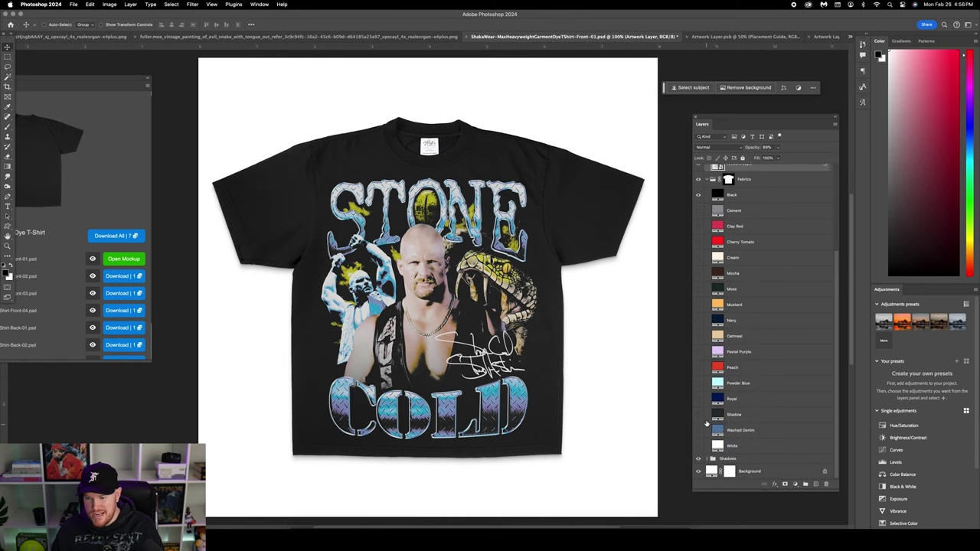
click(698, 194)
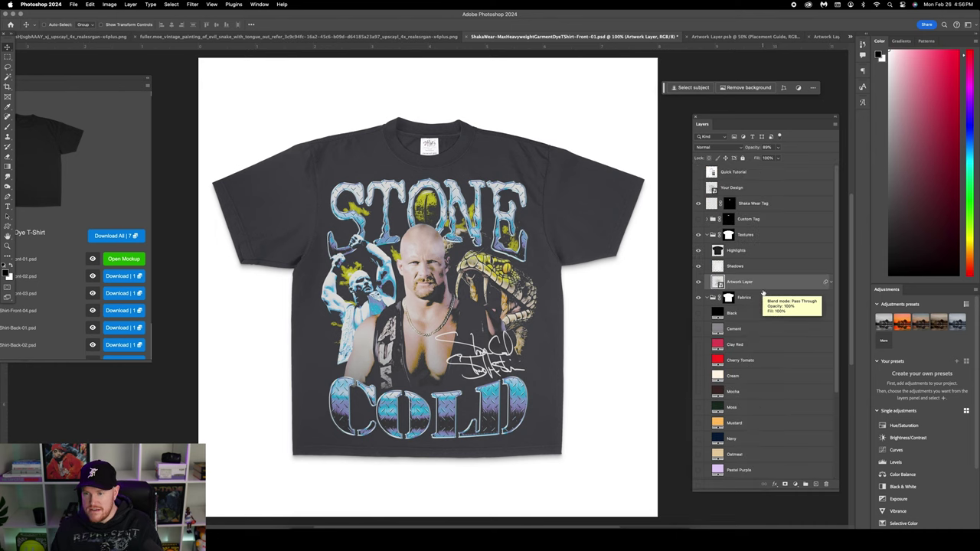
click(731, 363)
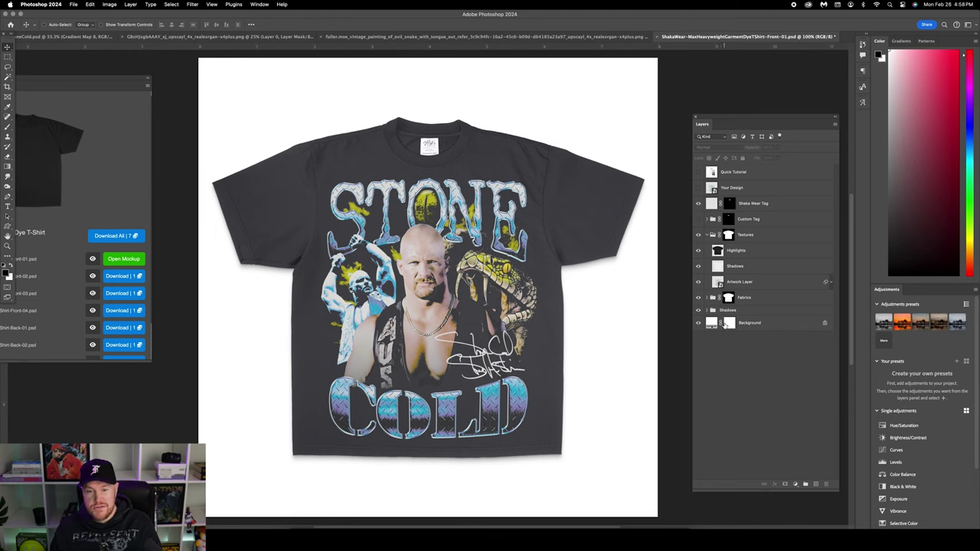
Darken the Shadows layer inside the Textures group by slightly lowering its brightness with a Brightness/Contrast adjustment using Use Legacy.
click(765, 268)
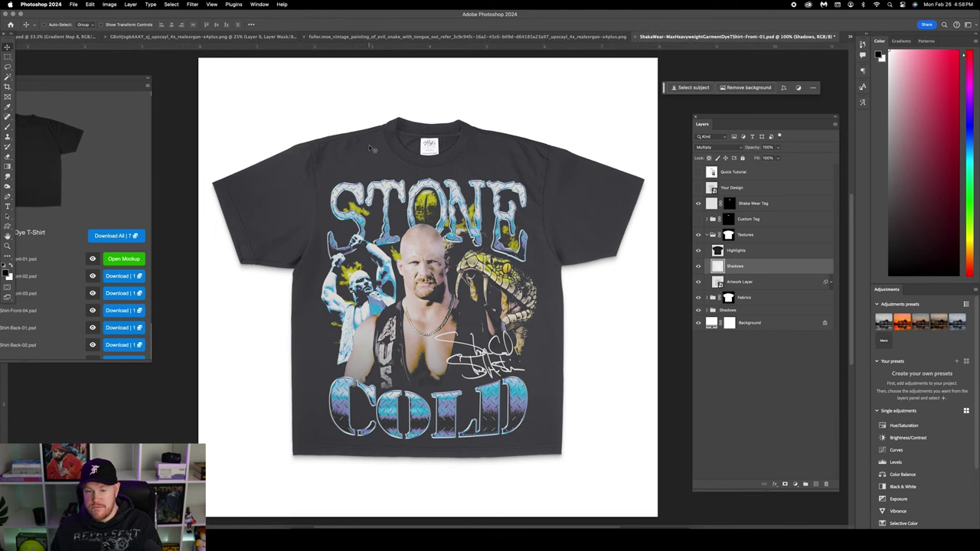
click(114, 3)
mouse_move(130, 28)
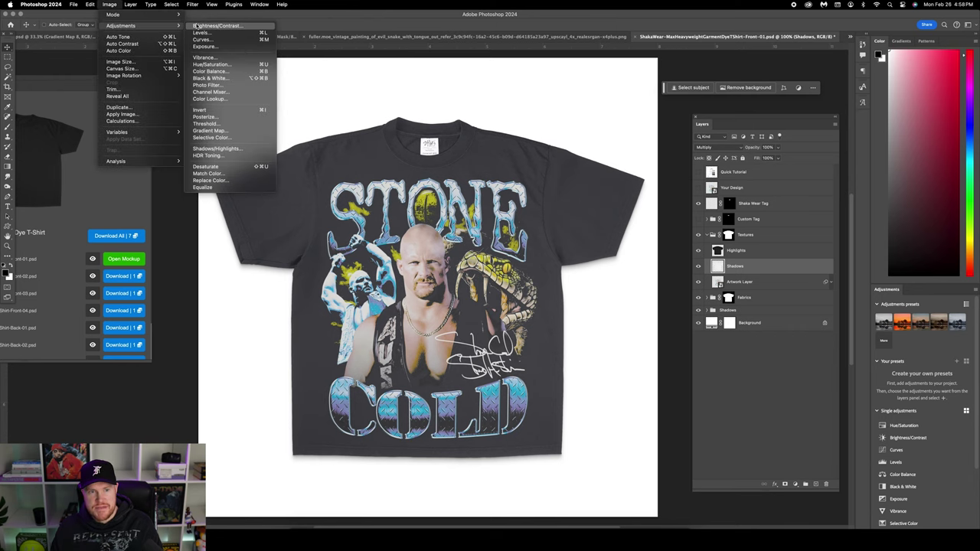
click(201, 27)
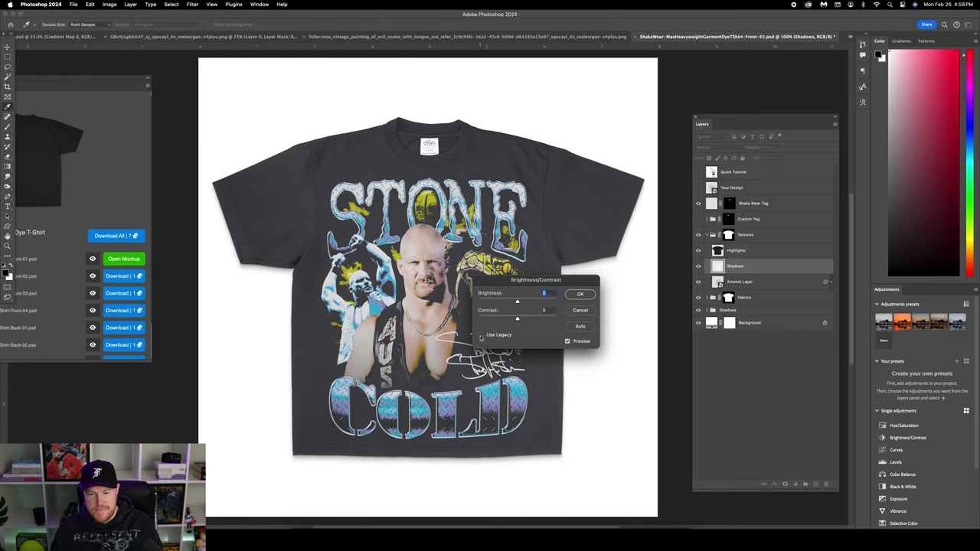
click(481, 336)
mouse_move(517, 303)
mouse_down()
mouse_move(507, 303)
mouse_move(521, 322)
mouse_move(541, 320)
mouse_move(510, 304)
mouse_up()
click(581, 294)
Hide the Shadows group below Fabrics and the Background layer to leave the T-shirt on a transparent canvas.
click(728, 310)
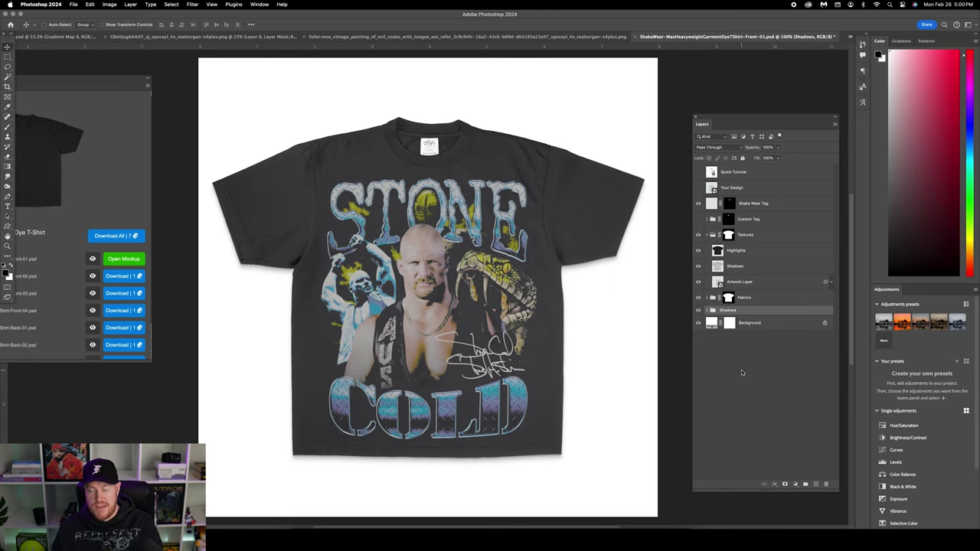
click(698, 310)
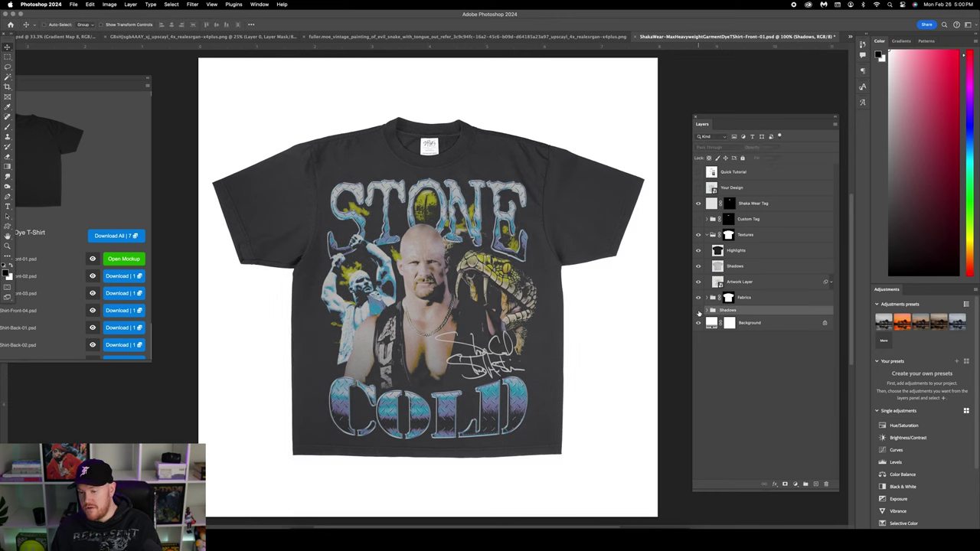
click(756, 325)
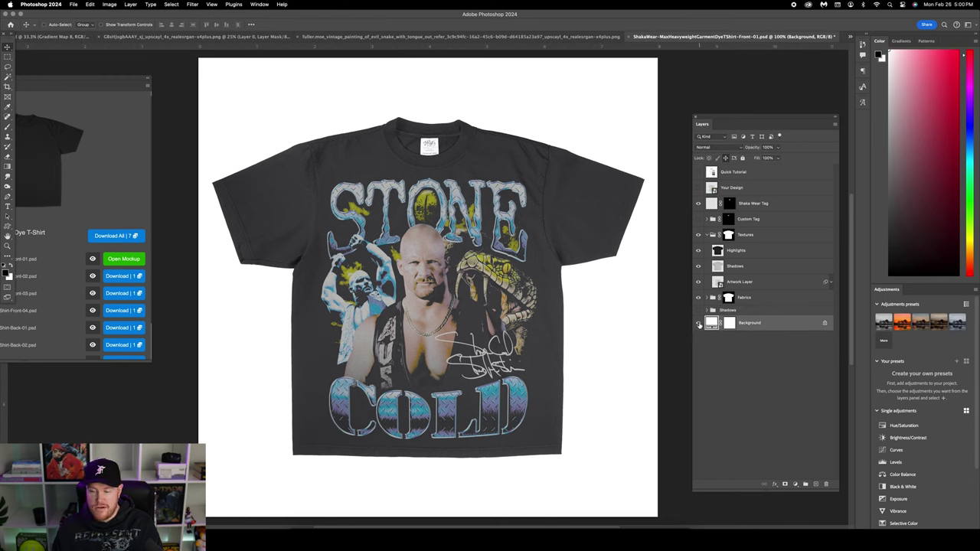
click(698, 324)
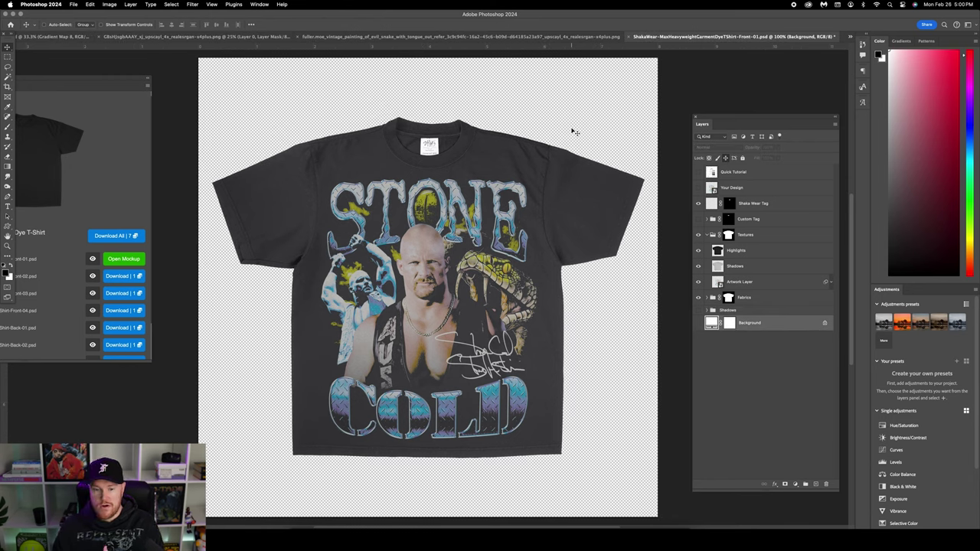
Start exporting the transparent T-shirt mockup with Save for Web (Legacy).
click(73, 4)
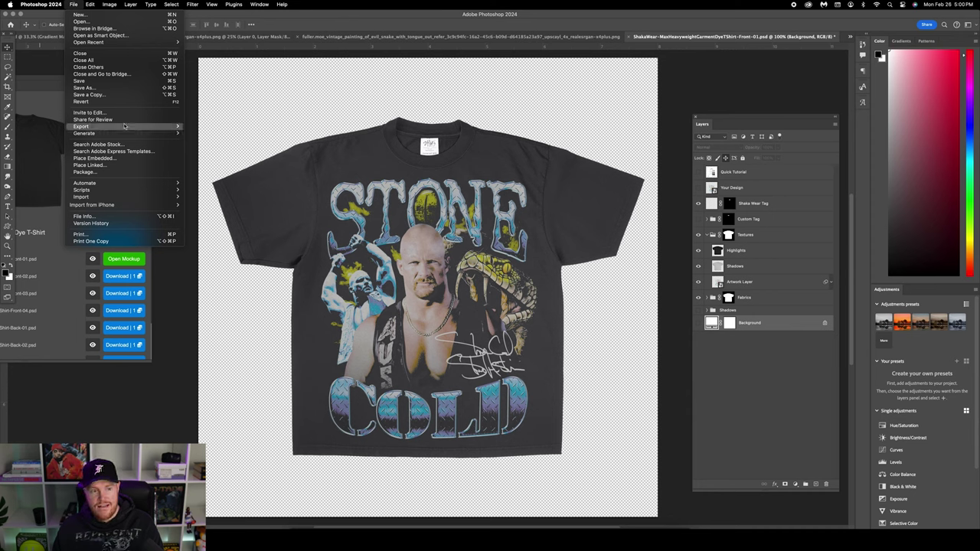
mouse_move(84, 126)
click(245, 156)
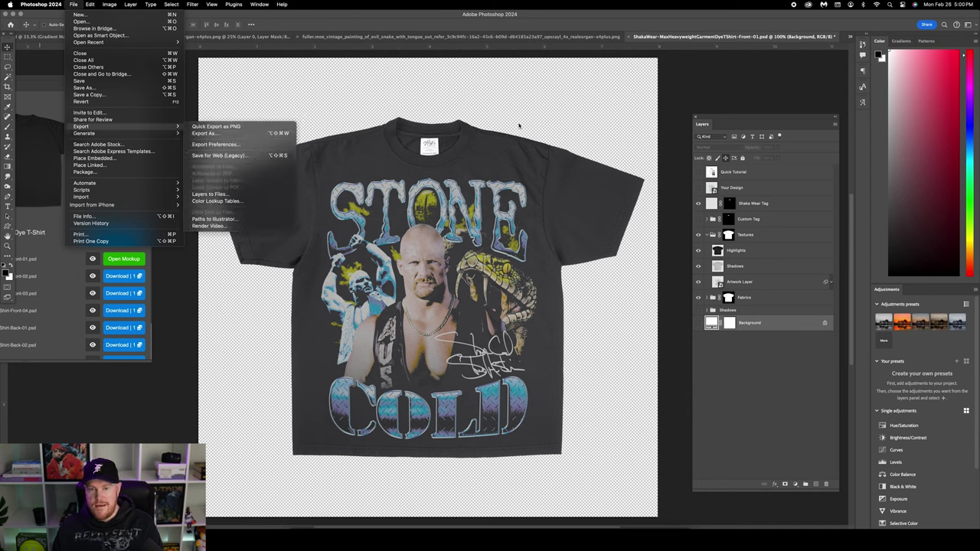